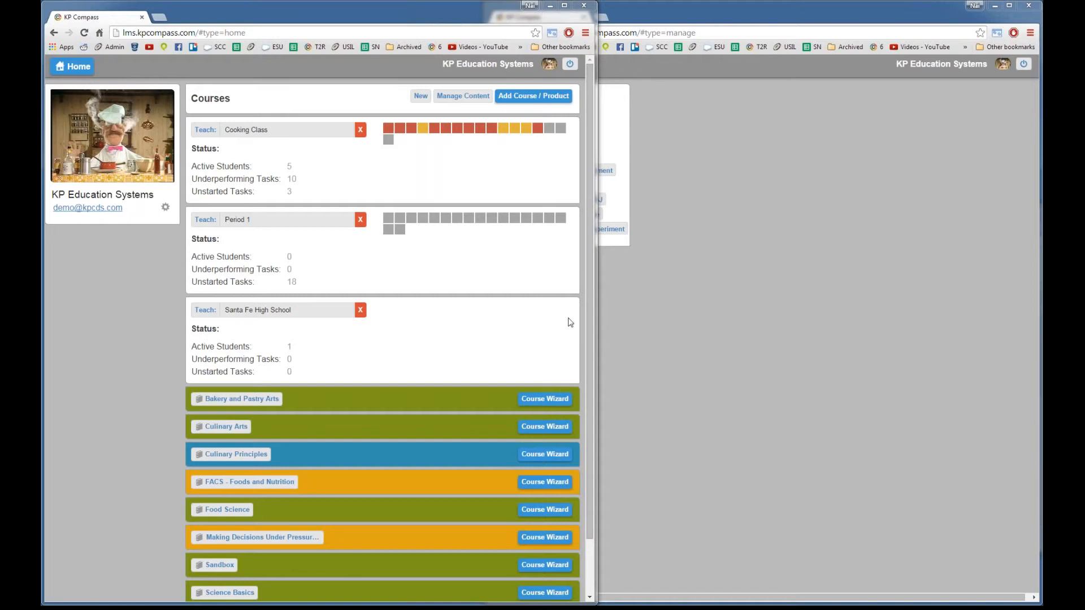
Step: Switch between the KP Compass windows and bring up the bms.kpcompass.com Book Management System window
{"action": "left_click", "coordinate": [642, 354]}
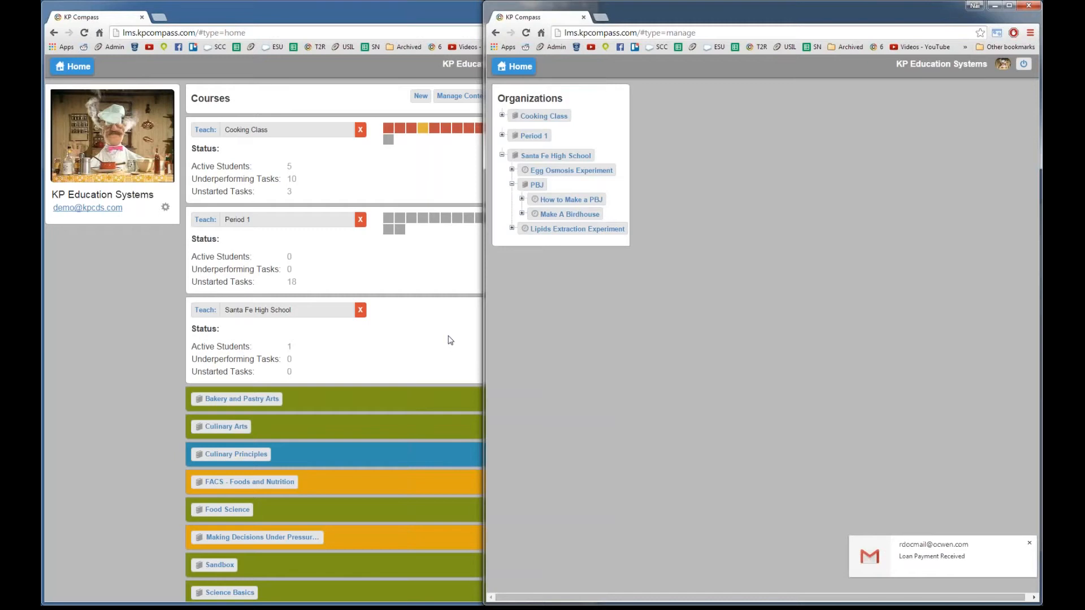
{"action": "left_click", "coordinate": [202, 329]}
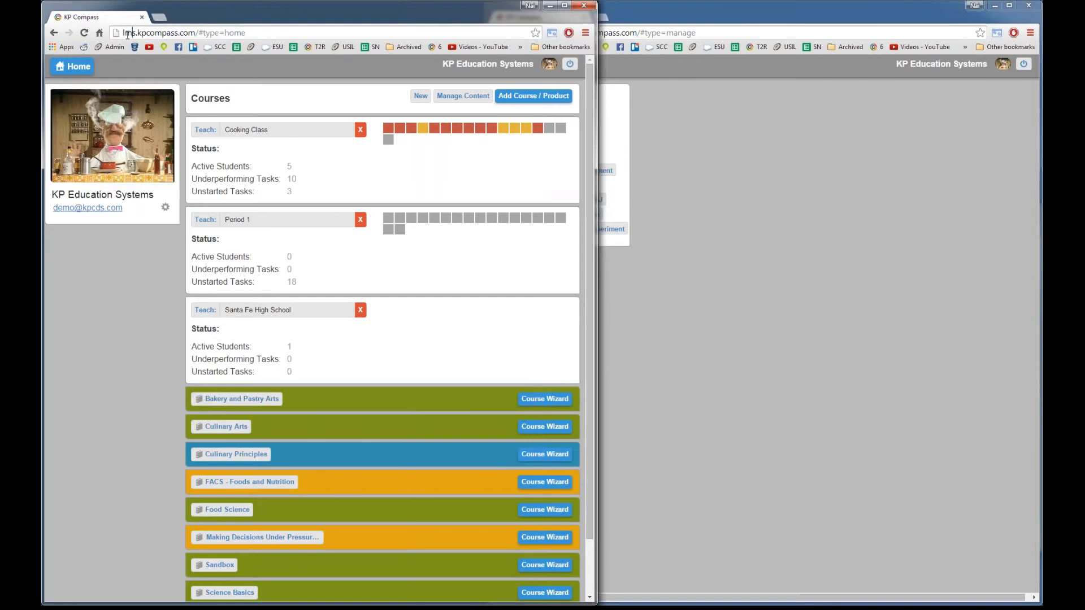
{"action": "left_click_drag", "start_coordinate": [124, 32], "coordinate": [190, 34]}
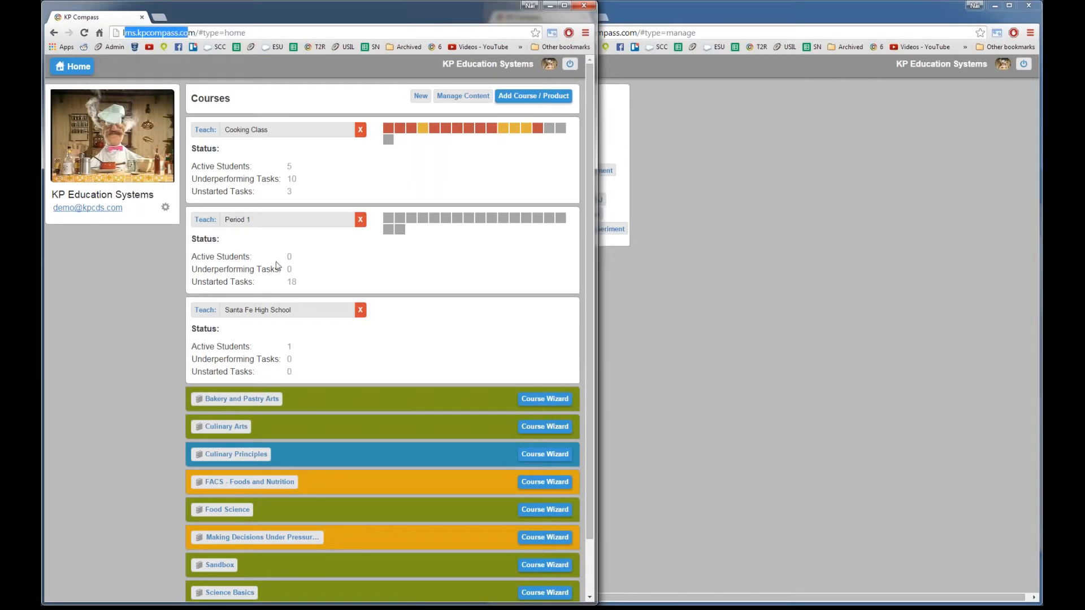
{"action": "left_click", "coordinate": [425, 310]}
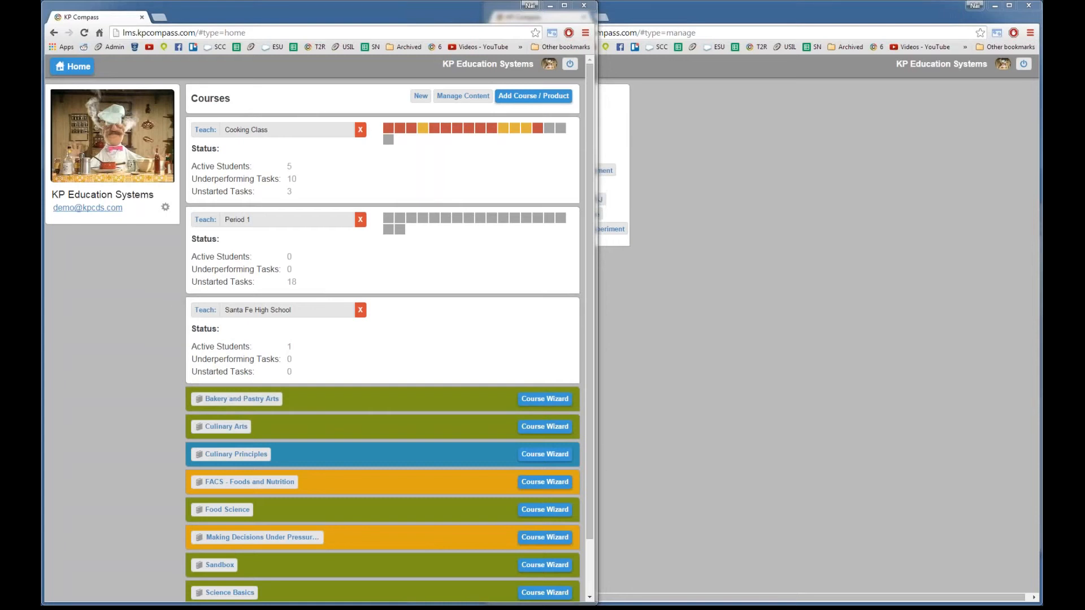
{"action": "left_click_drag", "start_coordinate": [1039, 161], "coordinate": [536, 2]}
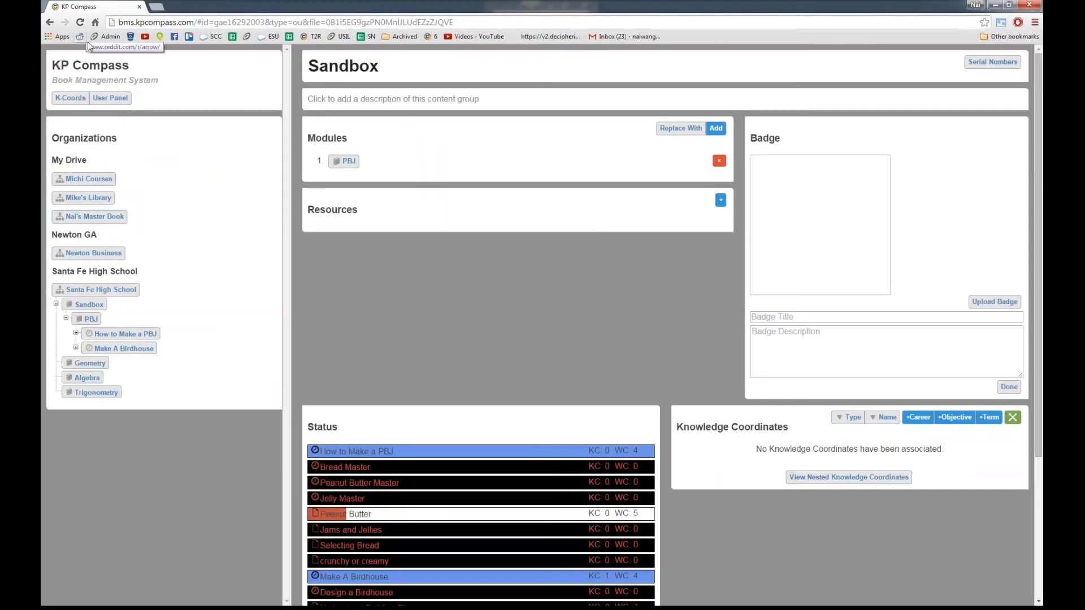
Step: Pull the Book Management page into its own smaller window positioned over the courses home page
{"action": "double_click", "coordinate": [125, 22]}
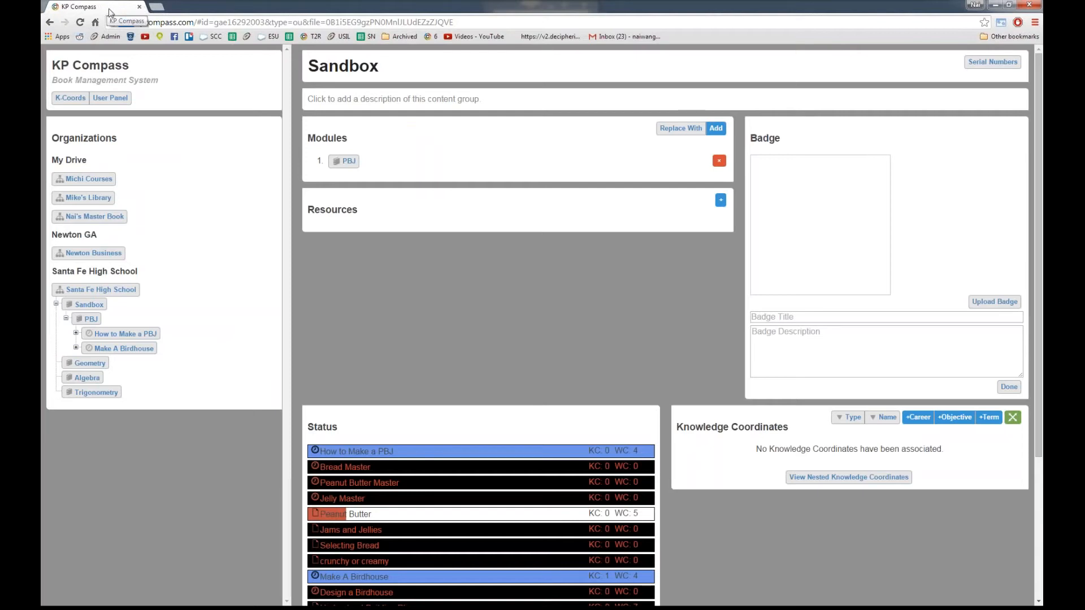
{"action": "left_click_drag", "start_coordinate": [109, 10], "coordinate": [236, 85]}
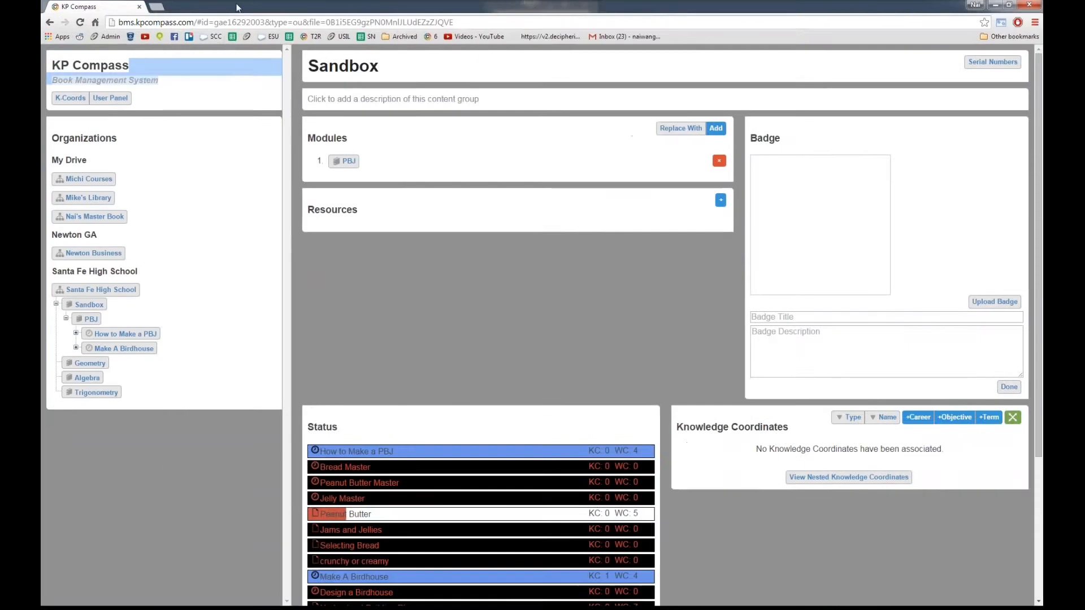
{"action": "left_click_drag", "start_coordinate": [237, 6], "coordinate": [563, 71]}
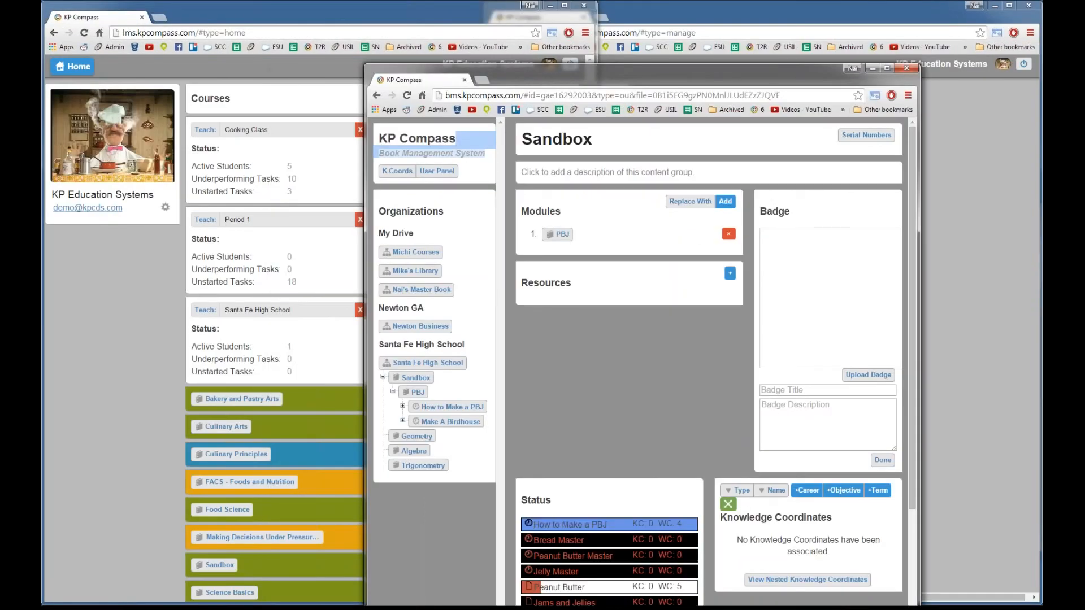
Step: Open the Santa Fe High School book page and move its window up and to the right
{"action": "left_click", "coordinate": [430, 363]}
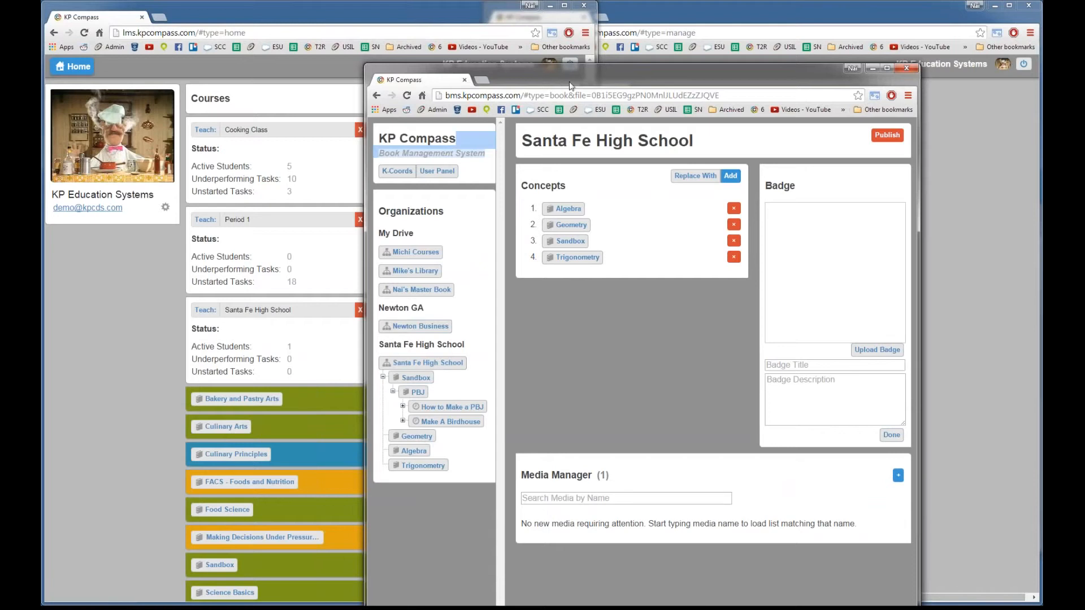
{"action": "left_click_drag", "start_coordinate": [569, 84], "coordinate": [683, 21]}
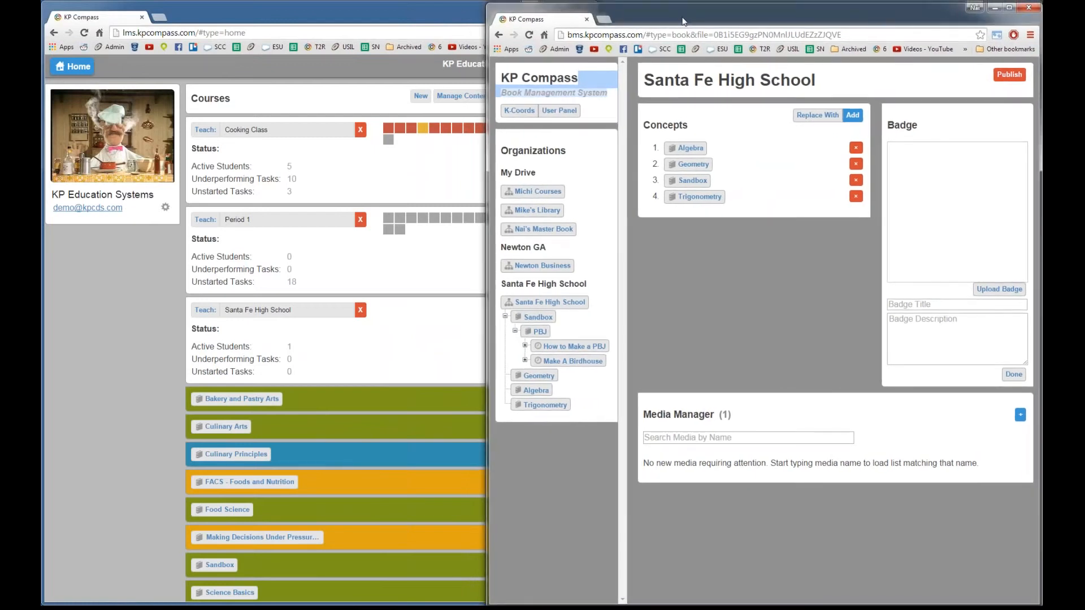
{"action": "double_click", "coordinate": [576, 36]}
{"action": "left_click_drag", "start_coordinate": [579, 41], "coordinate": [641, 39]}
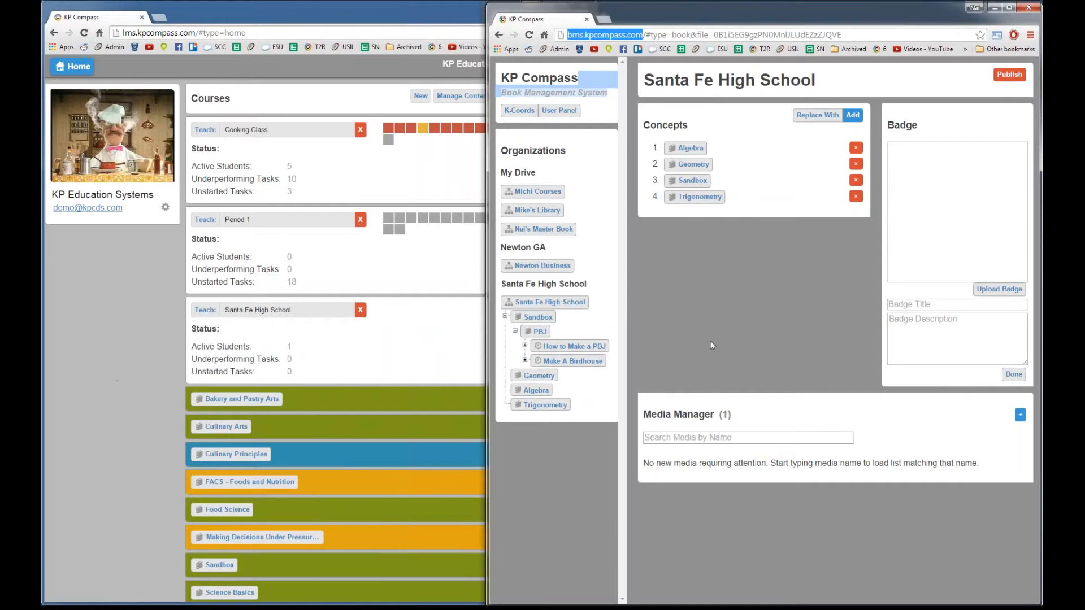
Step: Toggle between the courses home and Book Management windows, ending with courses home in front
{"action": "left_click", "coordinate": [128, 363]}
{"action": "left_click", "coordinate": [683, 347]}
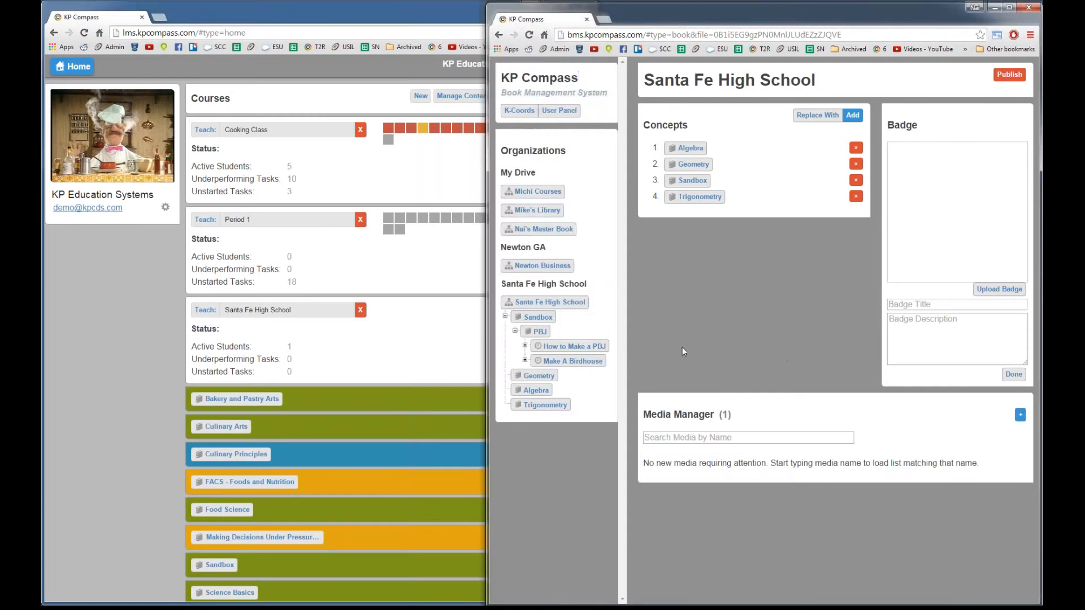
{"action": "left_click", "coordinate": [148, 370]}
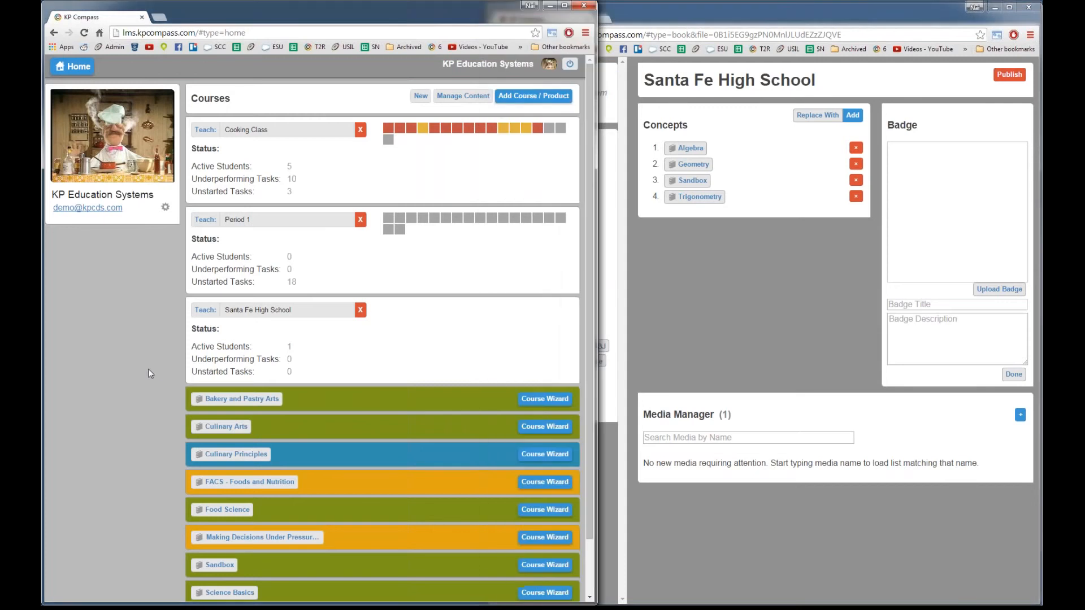
{"action": "left_click", "coordinate": [699, 343]}
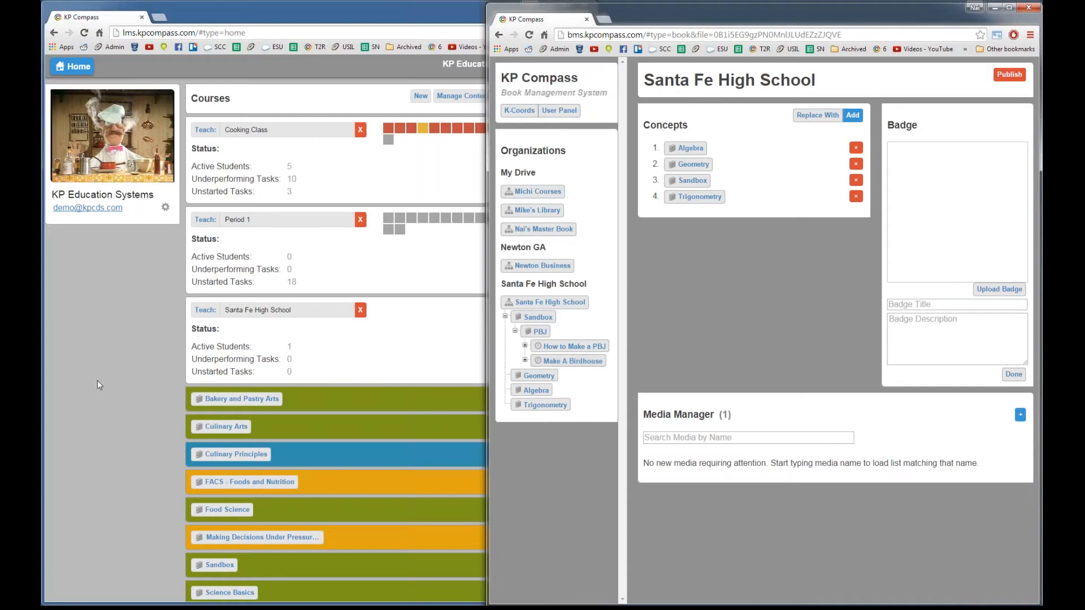
{"action": "left_click", "coordinate": [121, 344]}
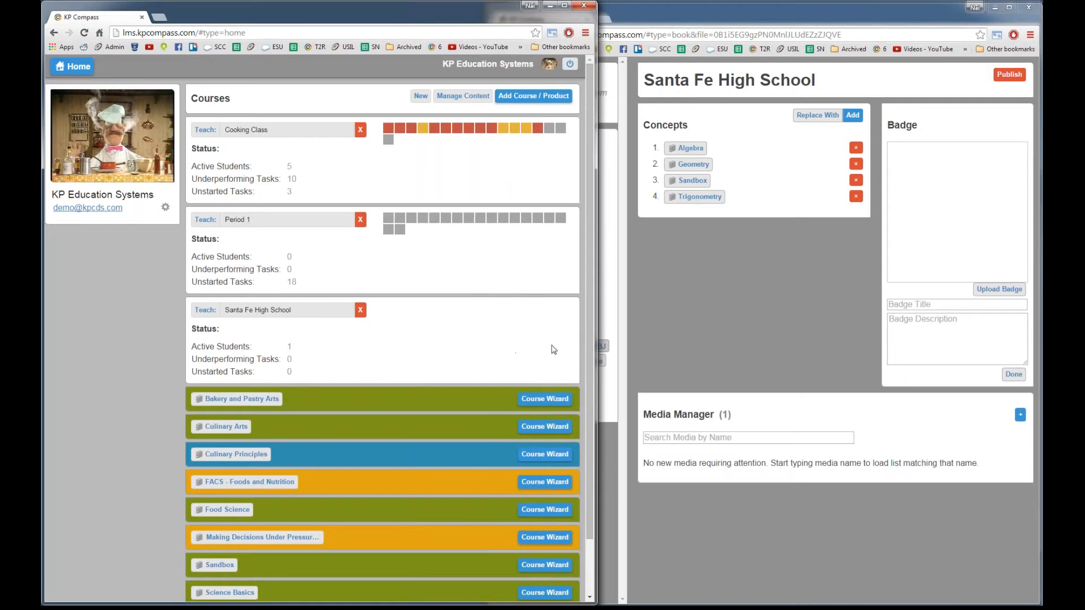
Step: Bring the Santa Fe High School book window in front of the courses home page
{"action": "left_click", "coordinate": [668, 359]}
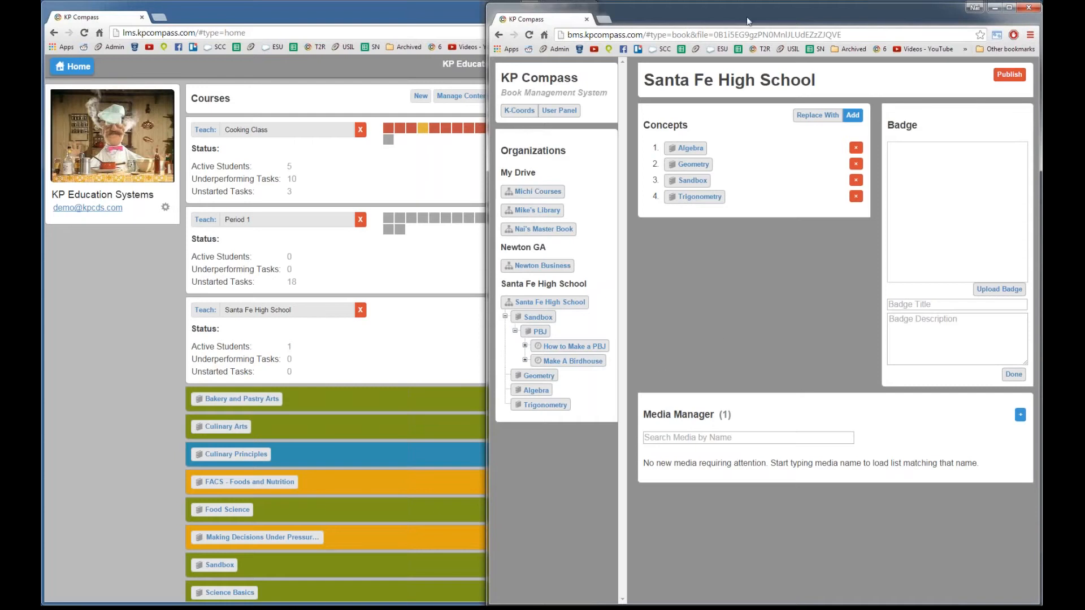
Step: Bring the courses home page forward and open the Santa Fe High School course
{"action": "left_click_drag", "start_coordinate": [747, 14], "coordinate": [747, 24]}
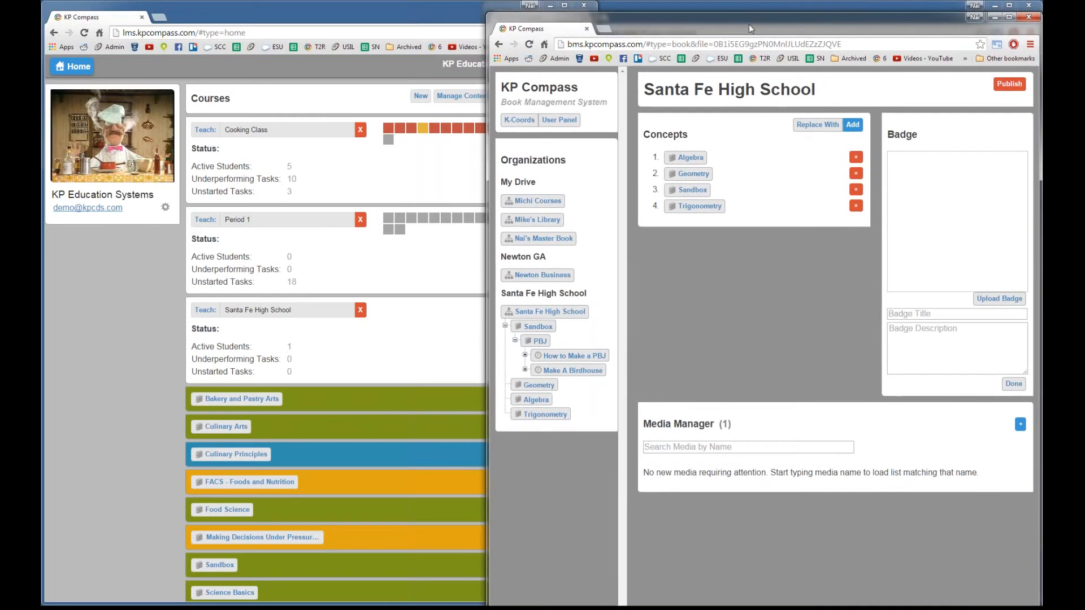
{"action": "left_click", "coordinate": [73, 380]}
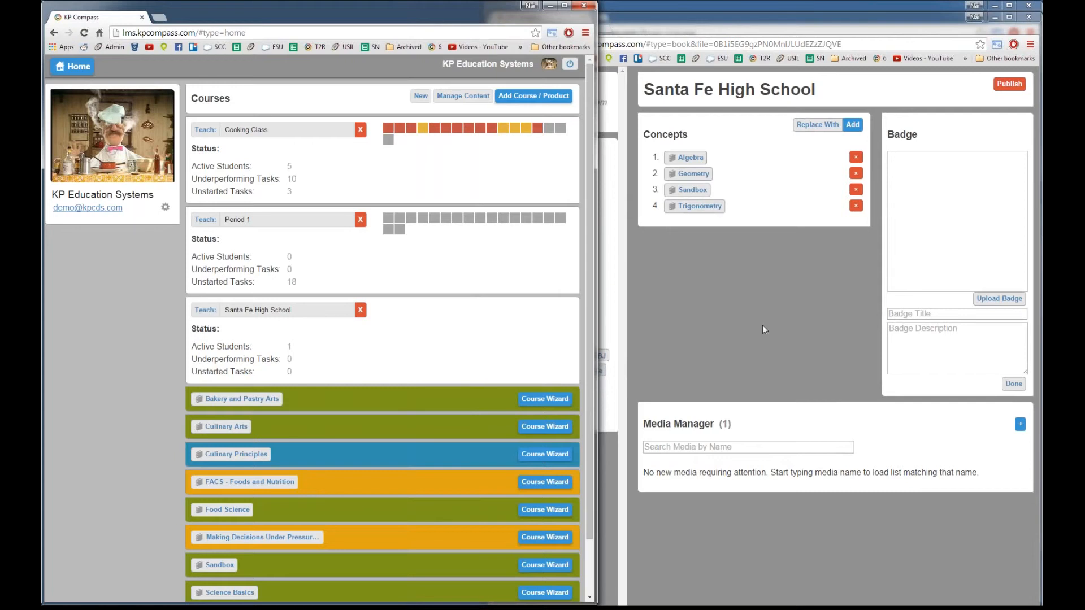
{"action": "left_click", "coordinate": [205, 309]}
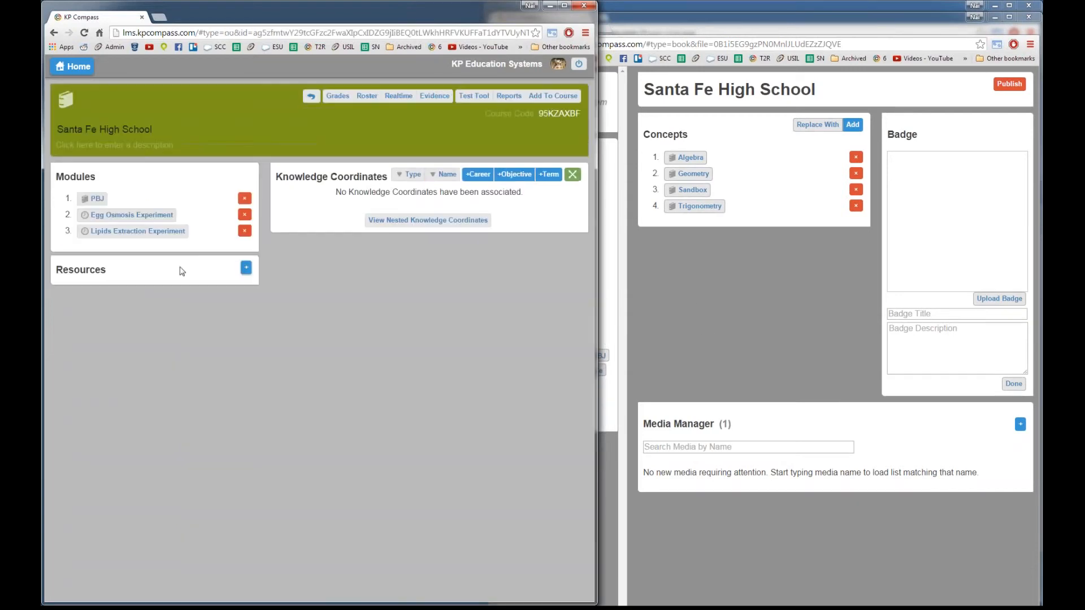
Step: Open the PBJ module and select its Make A Birdhouse project
{"action": "left_click", "coordinate": [94, 200]}
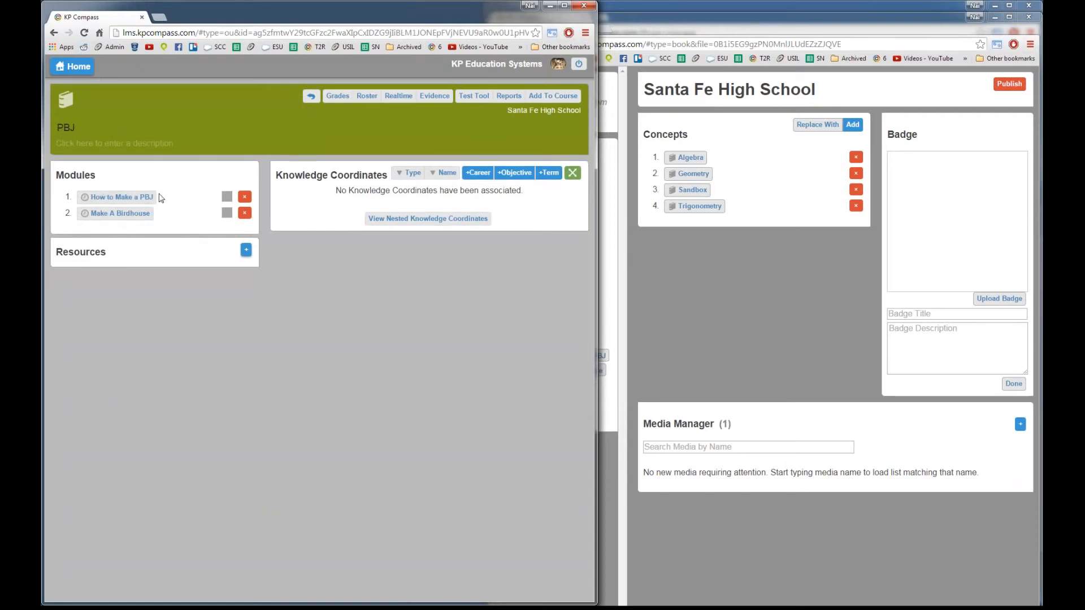
{"action": "left_click", "coordinate": [96, 218]}
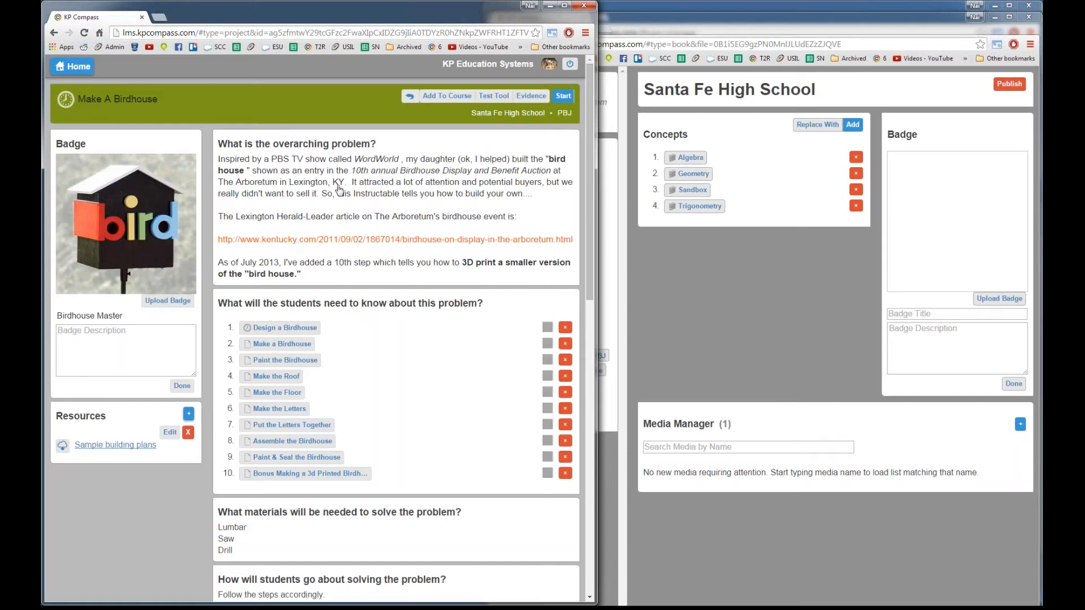
{"action": "scroll", "coordinate": [353, 244], "scroll_direction": "down", "scroll_amount": 1}
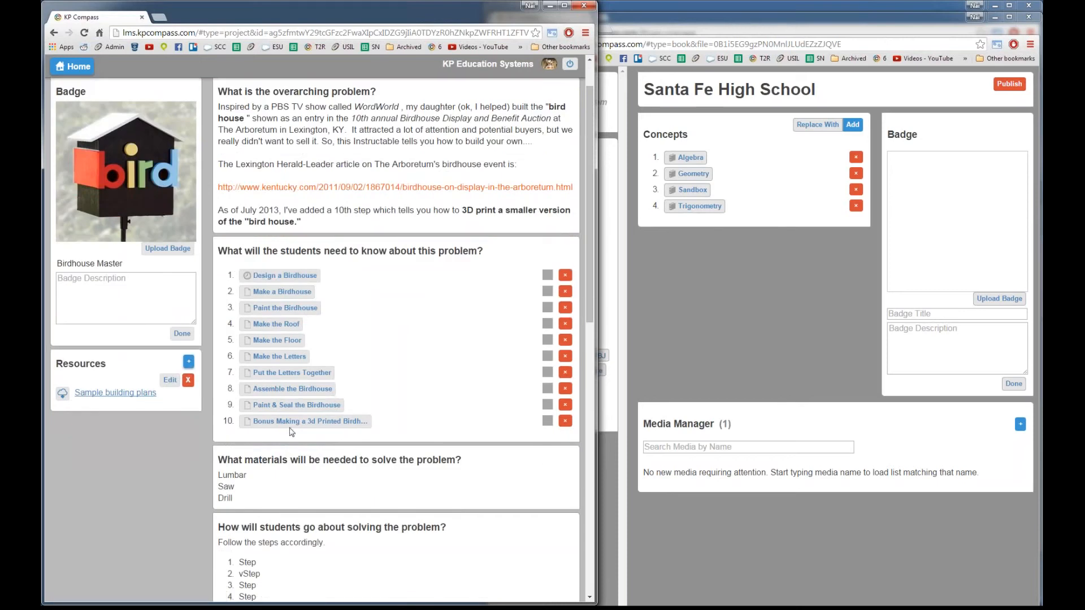
{"action": "scroll", "coordinate": [232, 373], "scroll_direction": "down", "scroll_amount": 2}
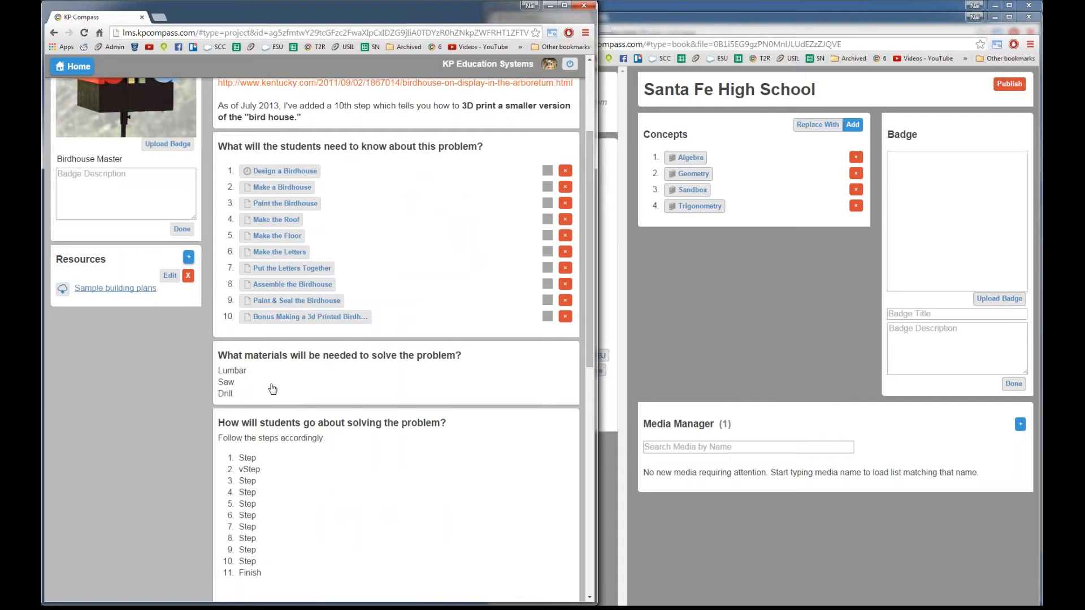
{"action": "scroll", "coordinate": [268, 389], "scroll_direction": "down", "scroll_amount": 2}
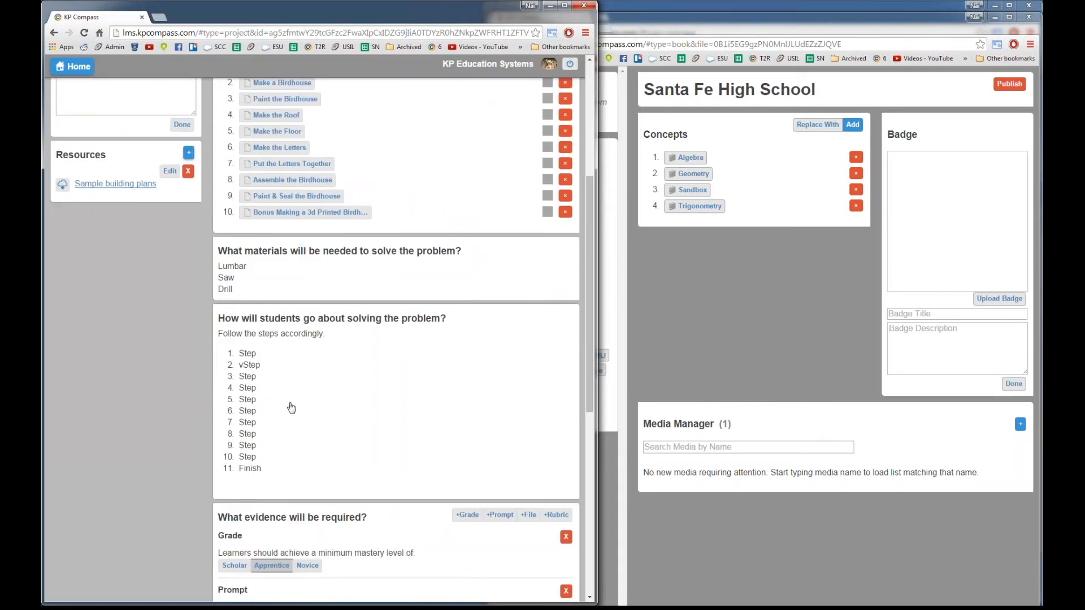
{"action": "scroll", "coordinate": [293, 380], "scroll_direction": "up", "scroll_amount": 2}
{"action": "scroll", "coordinate": [292, 382], "scroll_direction": "down", "scroll_amount": 2}
{"action": "scroll", "coordinate": [291, 382], "scroll_direction": "up", "scroll_amount": 5}
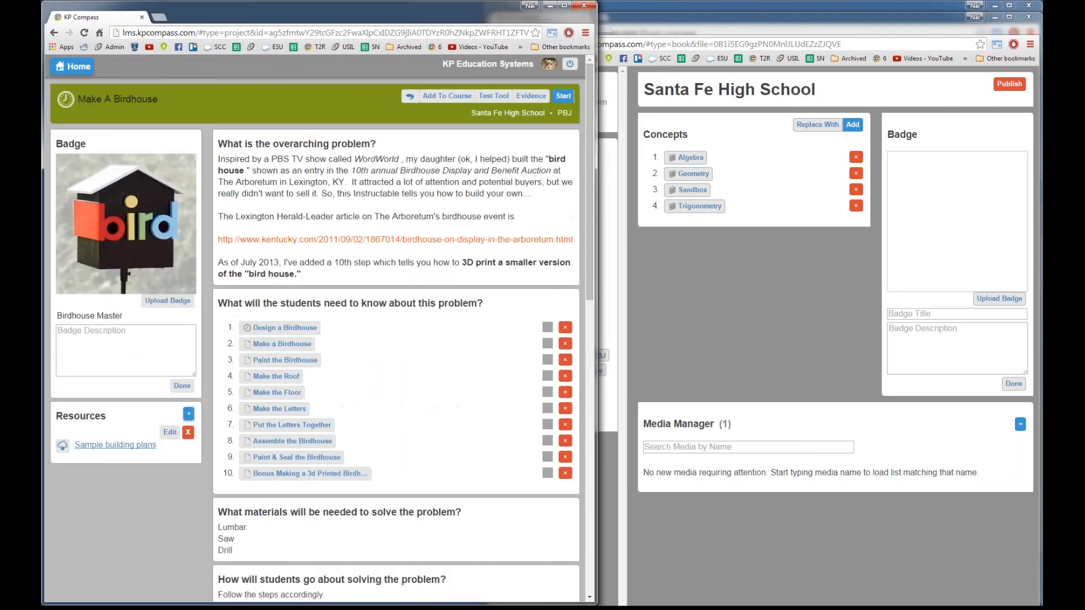
{"action": "scroll", "coordinate": [283, 281], "scroll_direction": "down", "scroll_amount": 3}
{"action": "scroll", "coordinate": [283, 281], "scroll_direction": "down", "scroll_amount": 9}
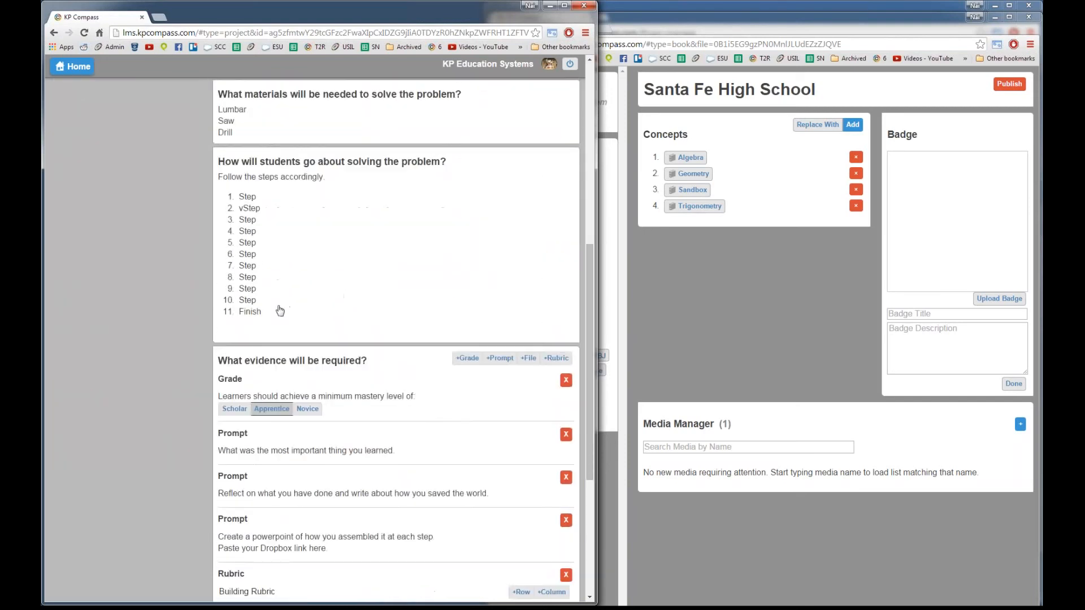
{"action": "scroll", "coordinate": [277, 320], "scroll_direction": "up", "scroll_amount": 2}
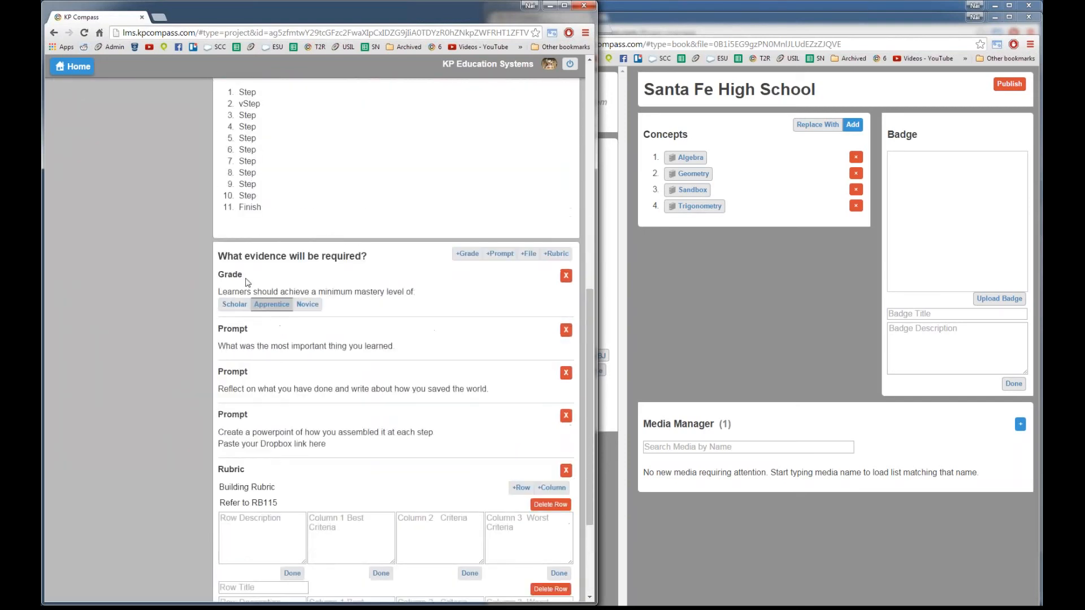
{"action": "scroll", "coordinate": [271, 288], "scroll_direction": "up", "scroll_amount": 1}
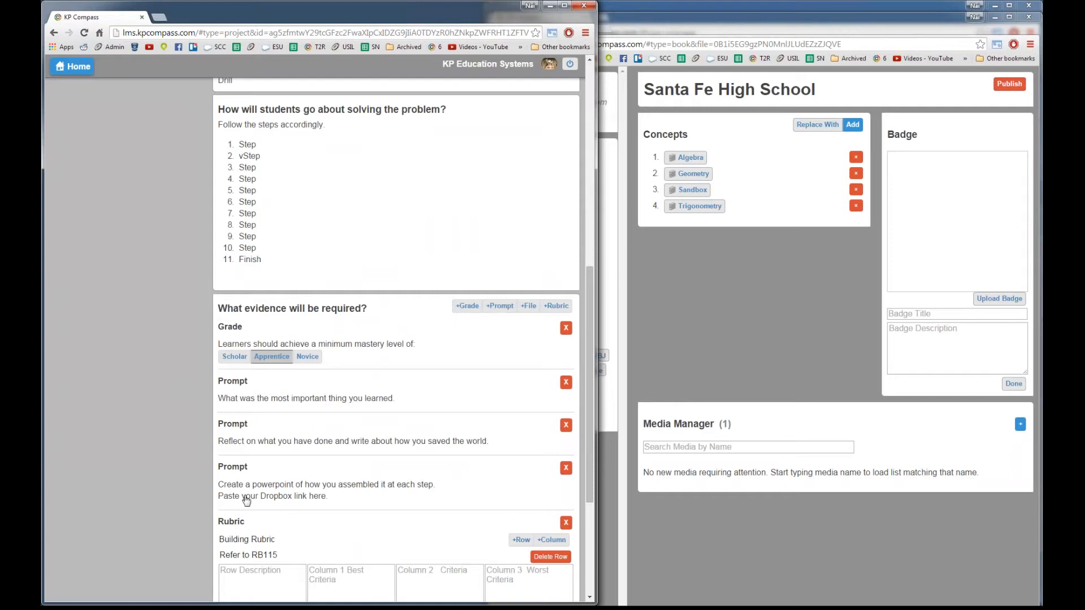
{"action": "scroll", "coordinate": [288, 504], "scroll_direction": "down", "scroll_amount": 1}
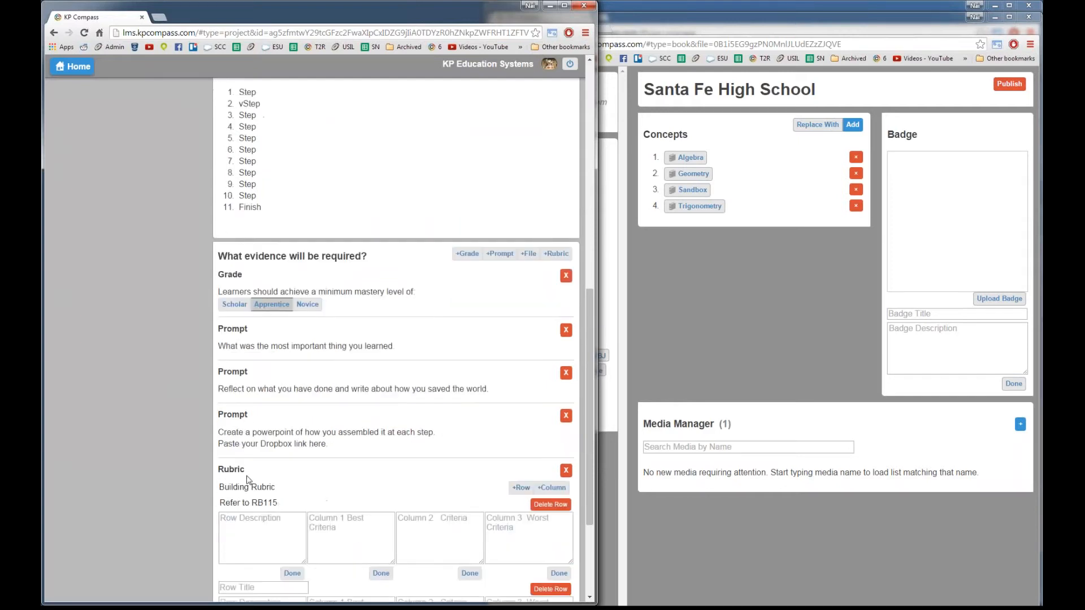
{"action": "scroll", "coordinate": [271, 477], "scroll_direction": "down", "scroll_amount": 3}
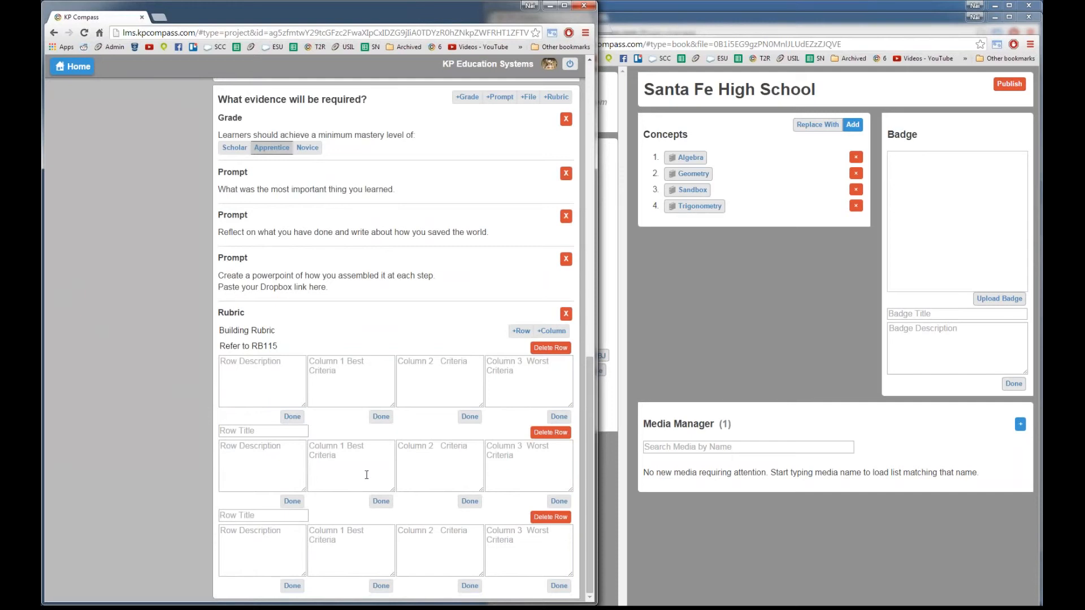
{"action": "scroll", "coordinate": [404, 490], "scroll_direction": "up", "scroll_amount": 12}
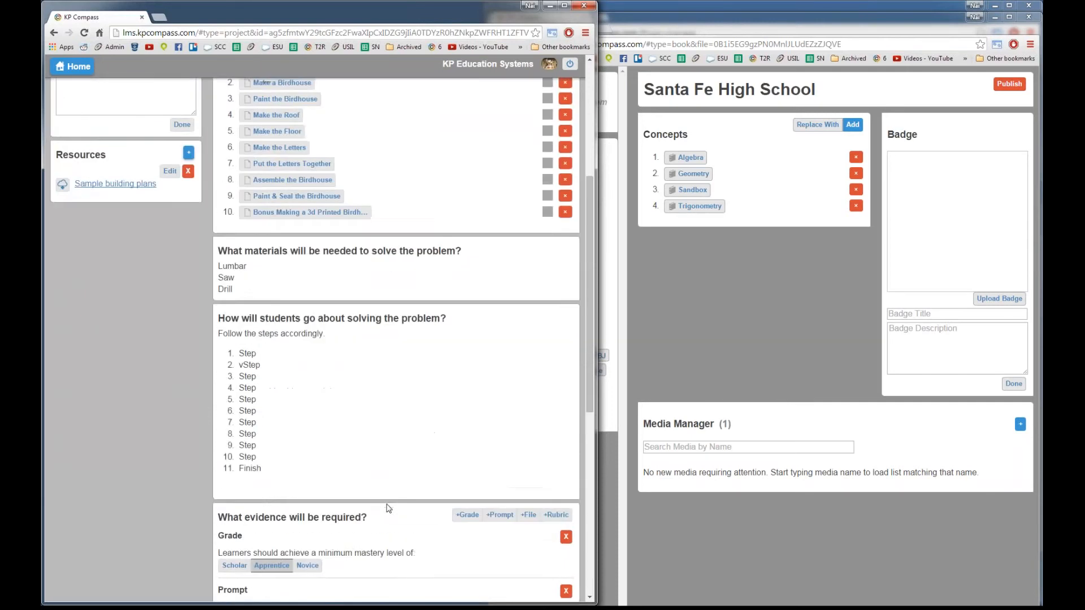
{"action": "scroll", "coordinate": [395, 339], "scroll_direction": "down", "scroll_amount": 9}
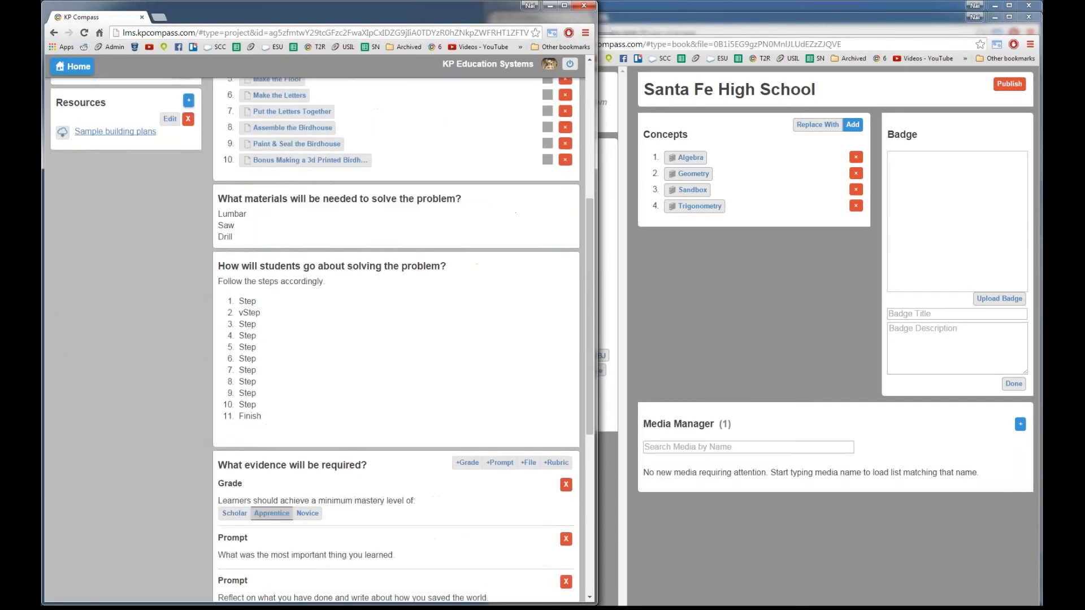
{"action": "scroll", "coordinate": [396, 339], "scroll_direction": "up", "scroll_amount": 3}
{"action": "scroll", "coordinate": [450, 435], "scroll_direction": "up", "scroll_amount": 6}
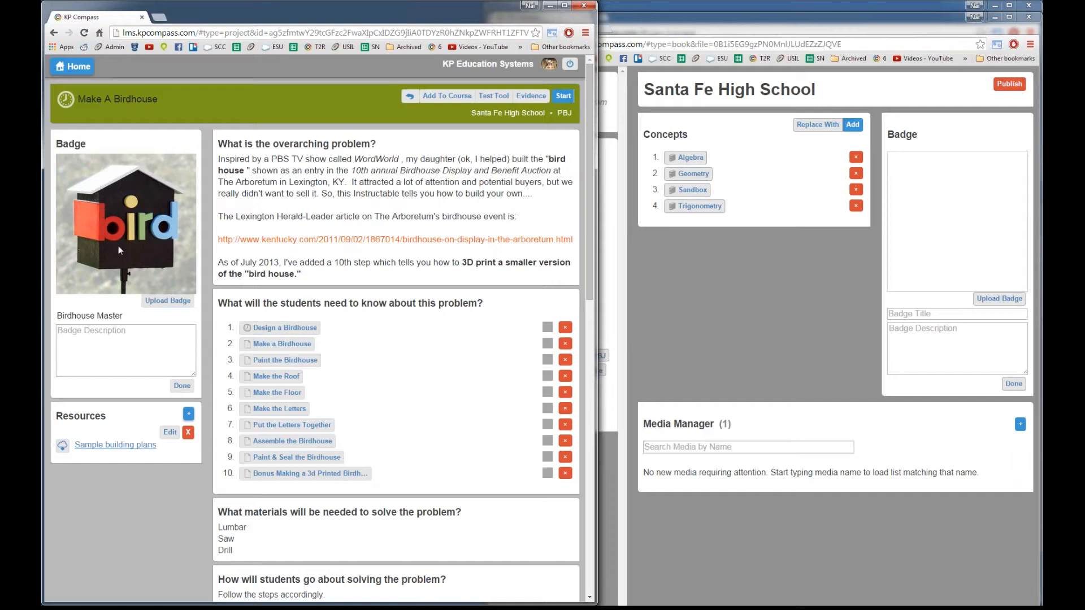
{"action": "left_click", "coordinate": [290, 334]}
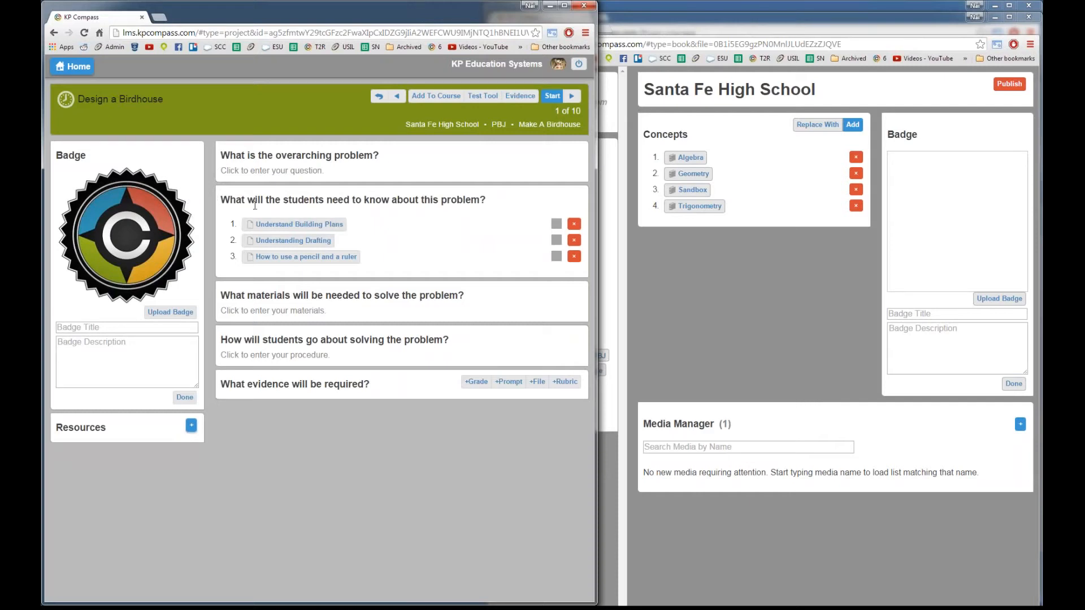
{"action": "key", "text": "alt+Left"}
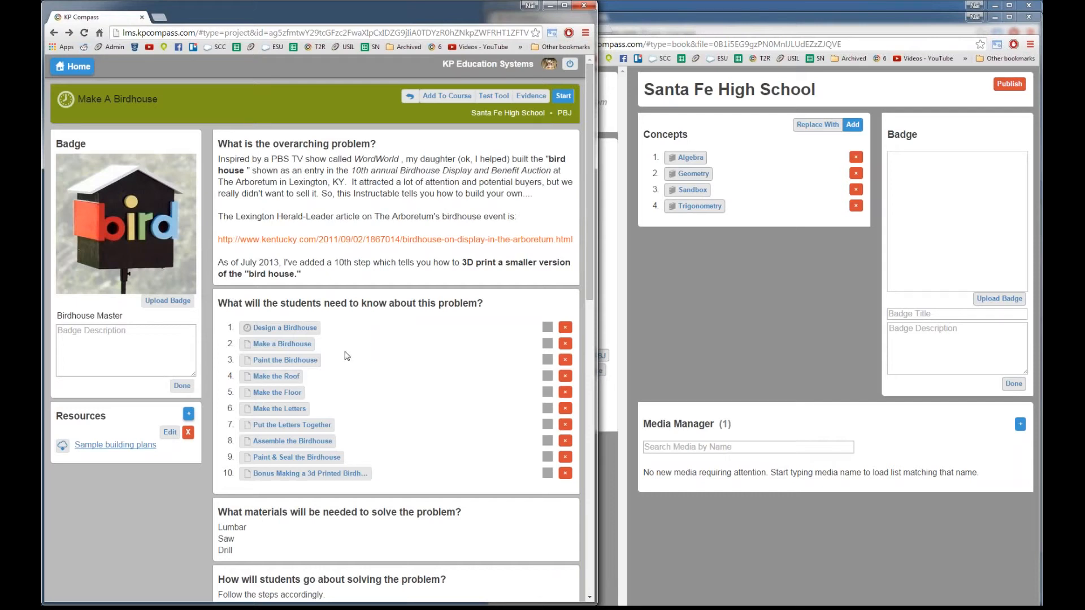
{"action": "left_click", "coordinate": [300, 330]}
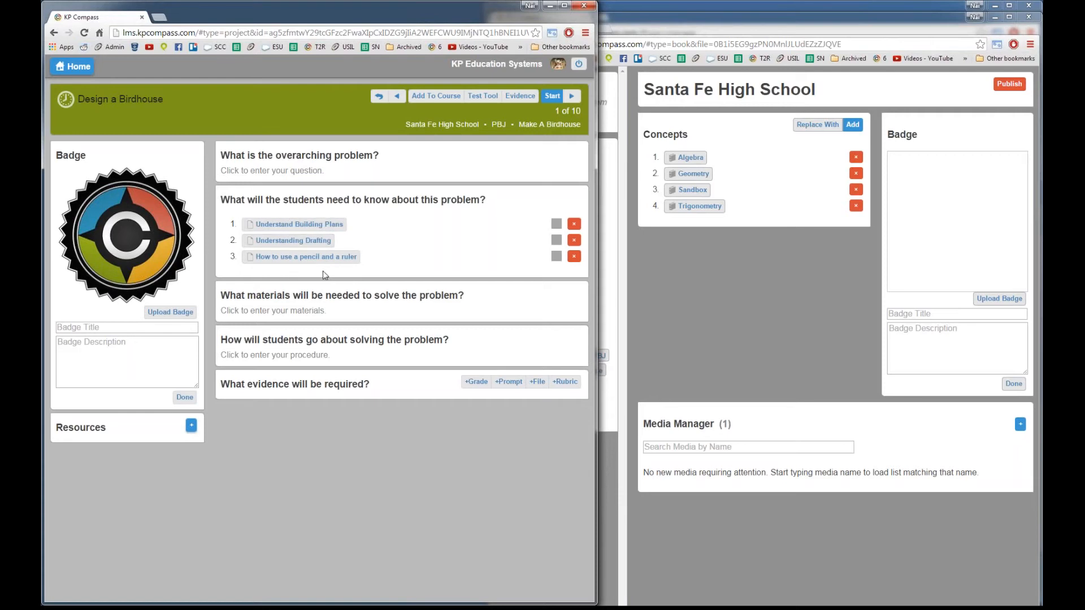
{"action": "key", "text": "alt+Left"}
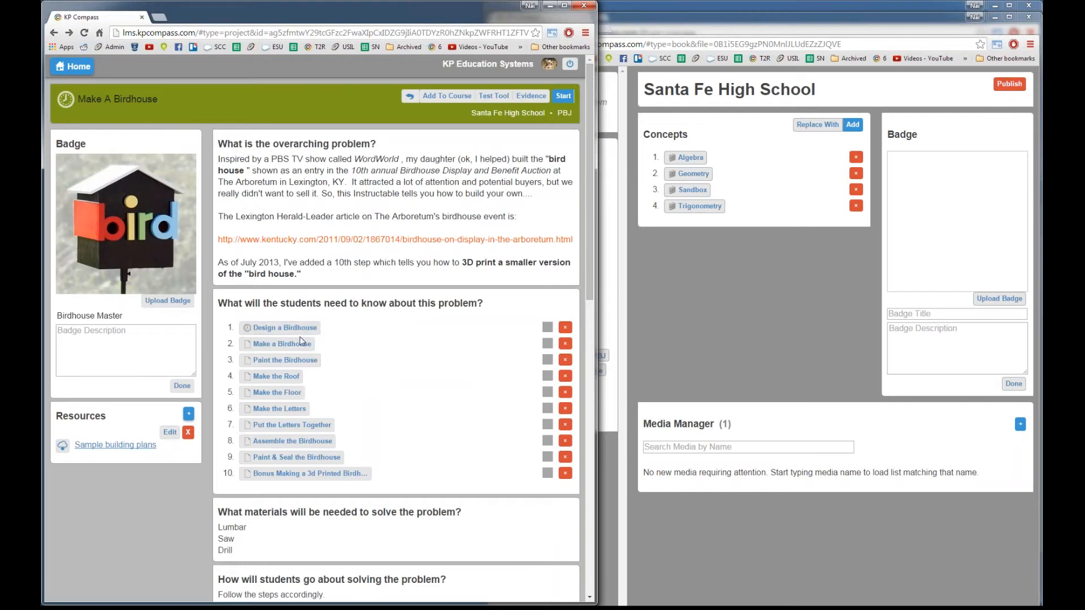
{"action": "left_click", "coordinate": [290, 333]}
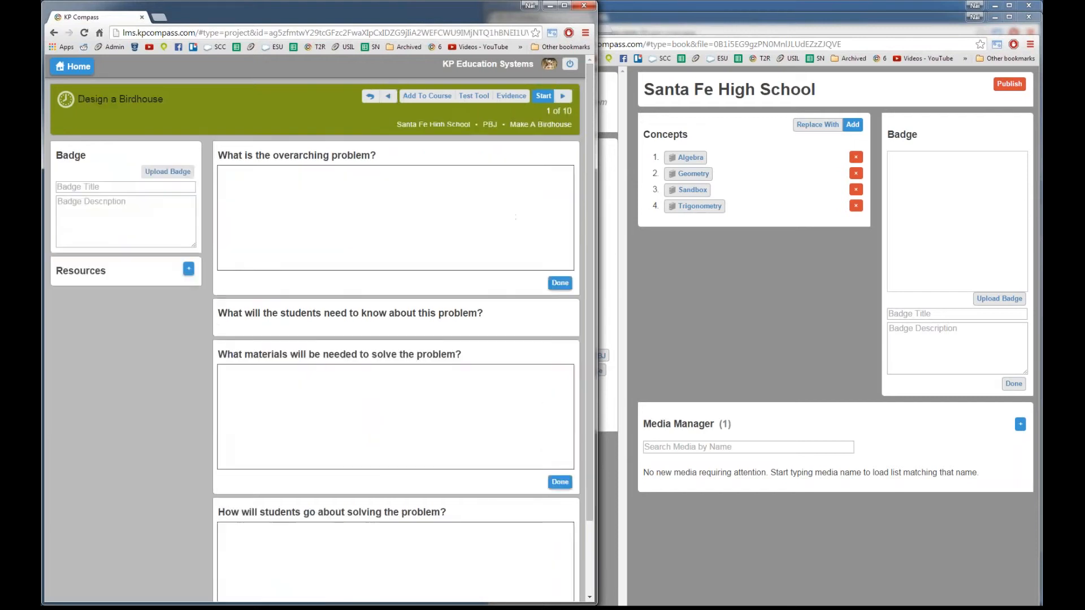
{"action": "left_click", "coordinate": [550, 124]}
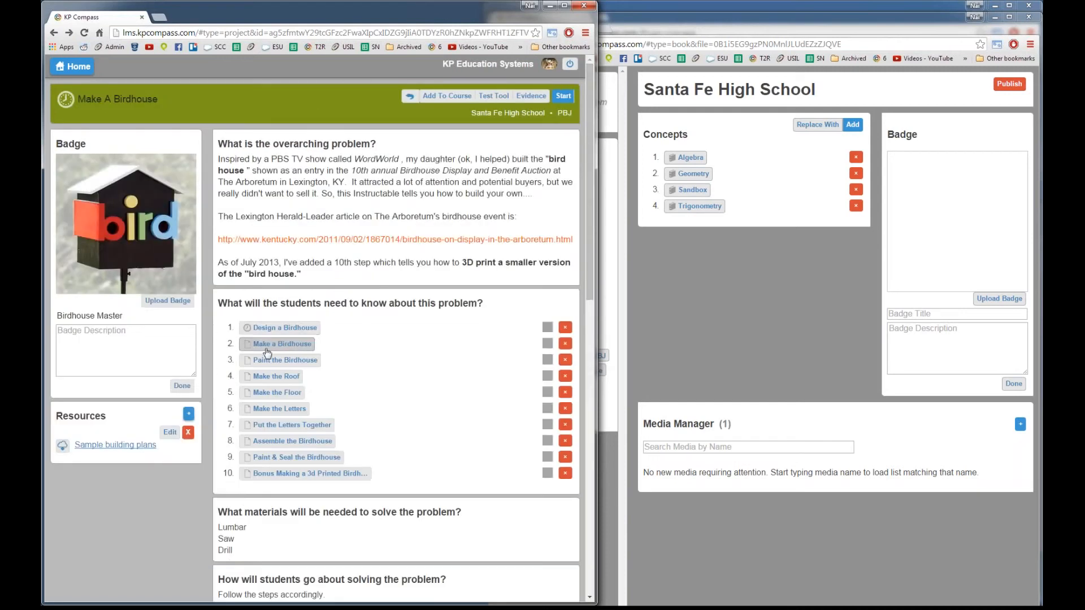
Step: Open the Make a Birdhouse lesson and skim its content
{"action": "left_click", "coordinate": [266, 351]}
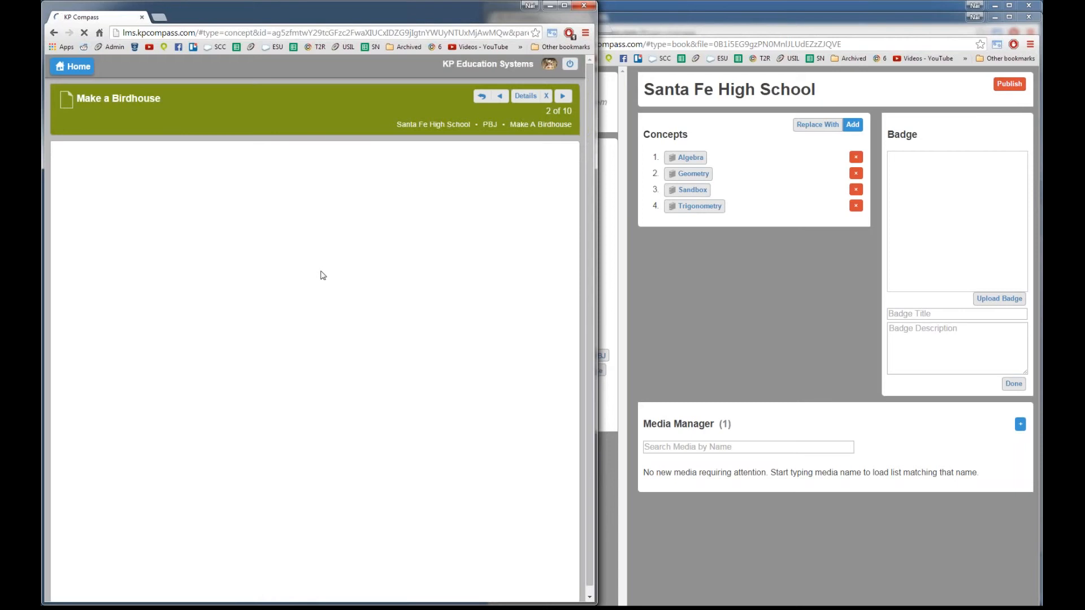
{"action": "scroll", "coordinate": [383, 277], "scroll_direction": "down", "scroll_amount": 6}
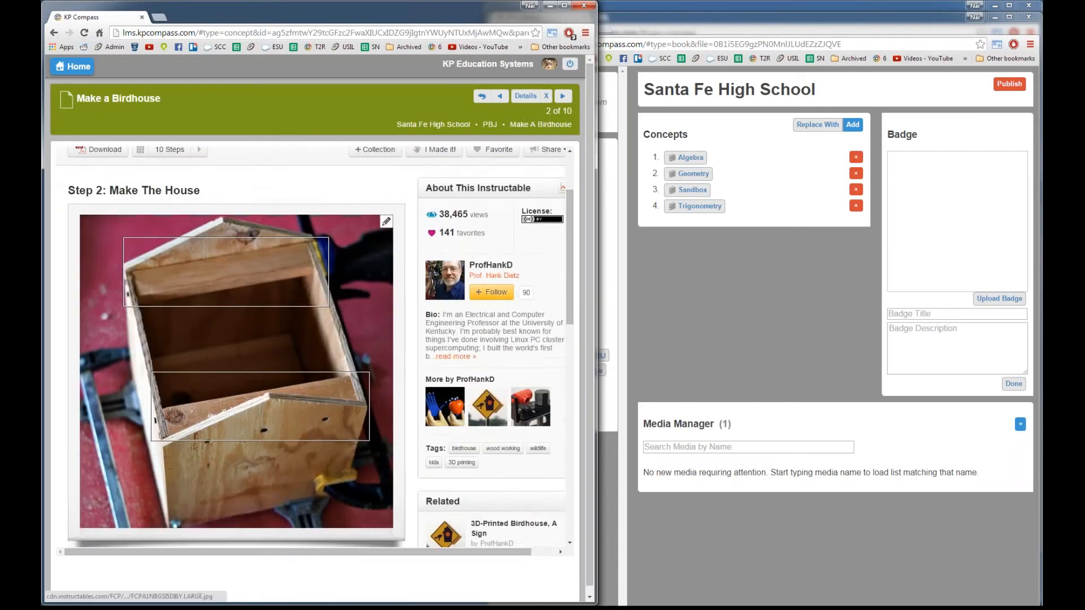
{"action": "scroll", "coordinate": [337, 277], "scroll_direction": "up", "scroll_amount": 6}
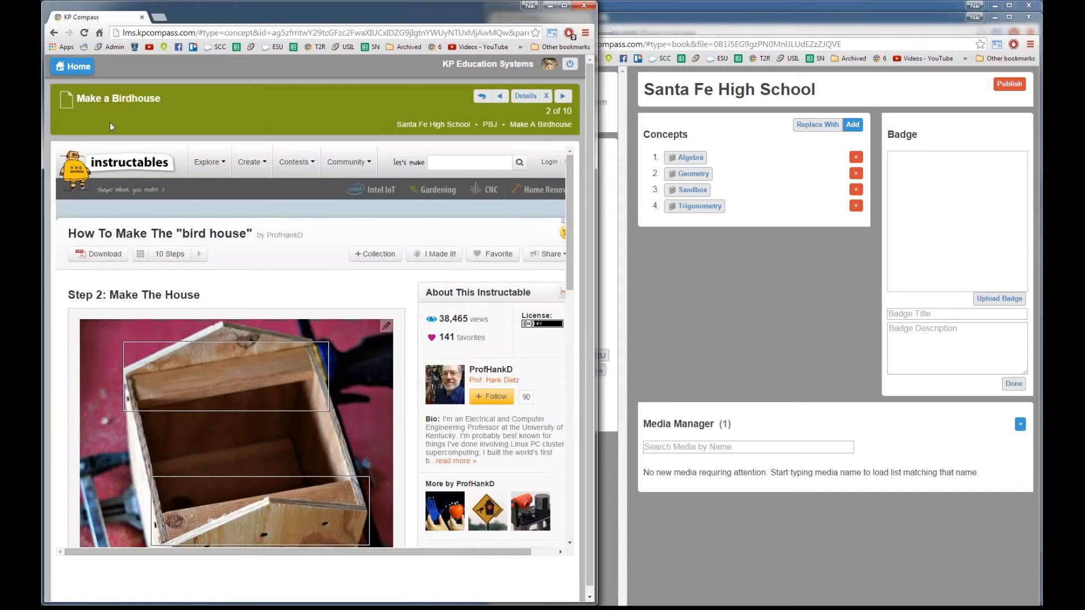
{"action": "scroll", "coordinate": [253, 224], "scroll_direction": "down", "scroll_amount": 1}
{"action": "scroll", "coordinate": [252, 224], "scroll_direction": "up", "scroll_amount": 1}
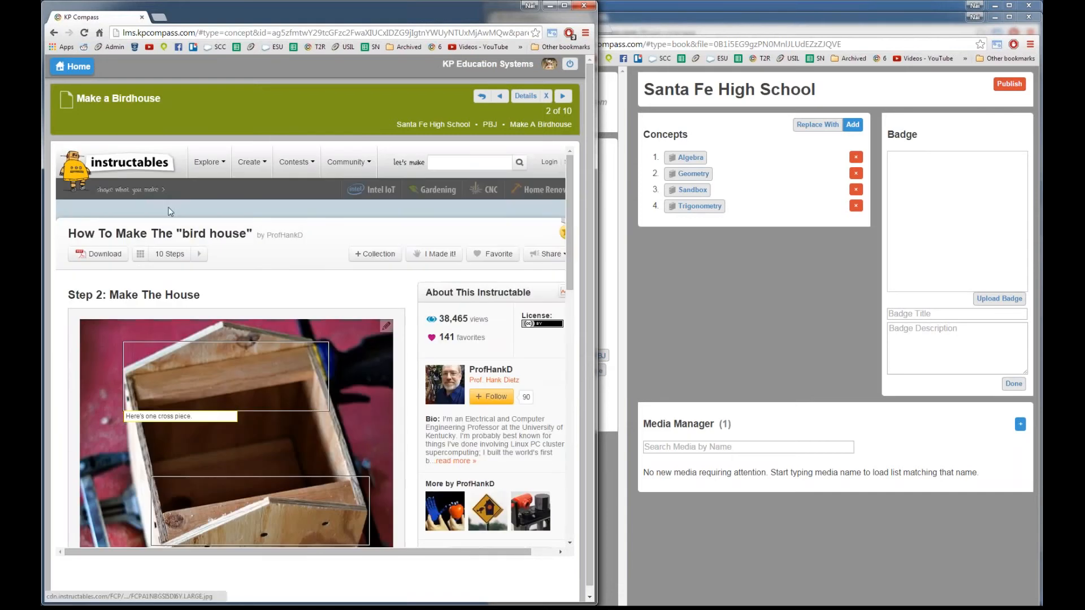
Step: Advance through Paint the Birdhouse, Make the Roof, Make the Floor and Make the Letters to lesson 7
{"action": "left_click", "coordinate": [562, 96]}
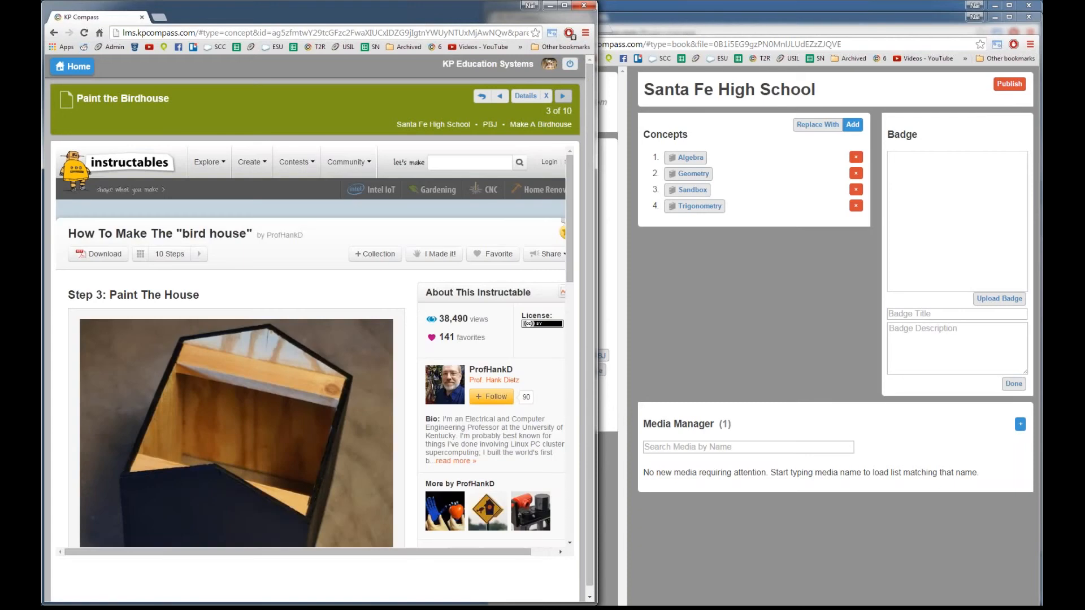
{"action": "left_click", "coordinate": [562, 96]}
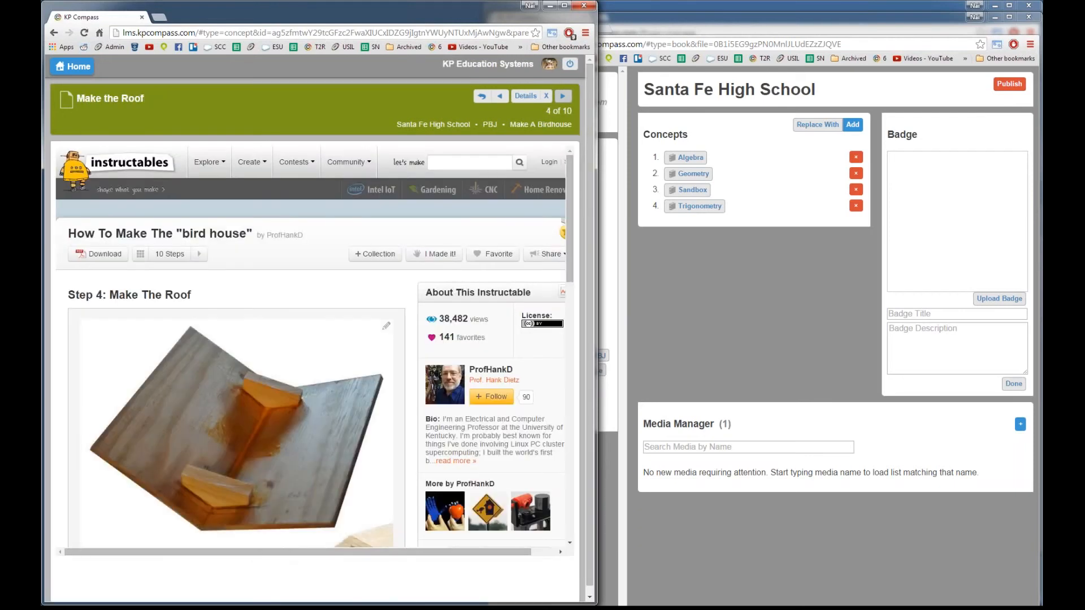
{"action": "left_click", "coordinate": [562, 96]}
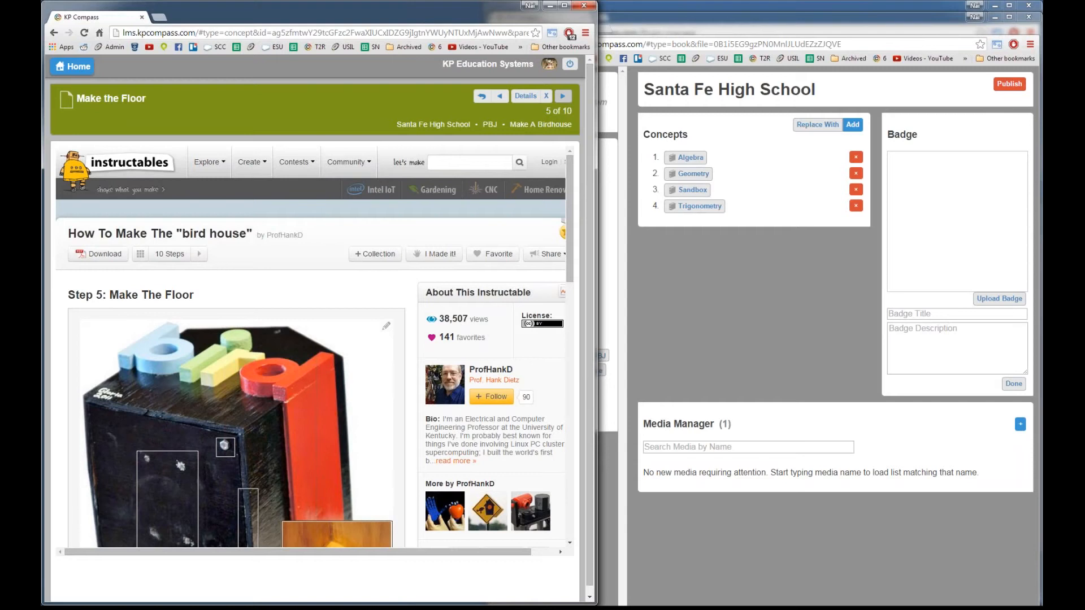
{"action": "left_click", "coordinate": [563, 98]}
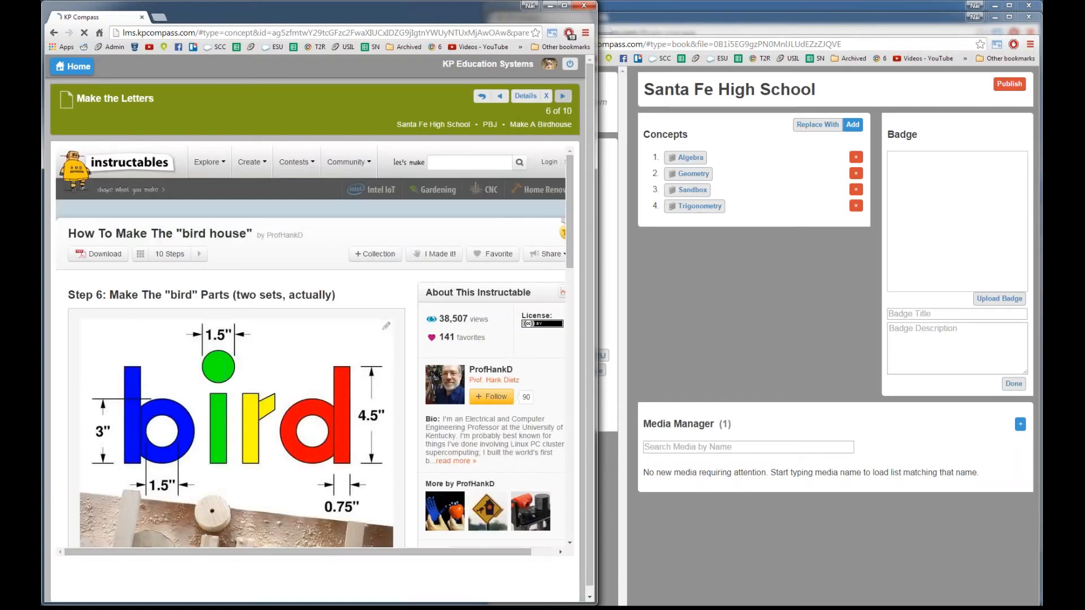
{"action": "left_click", "coordinate": [563, 97]}
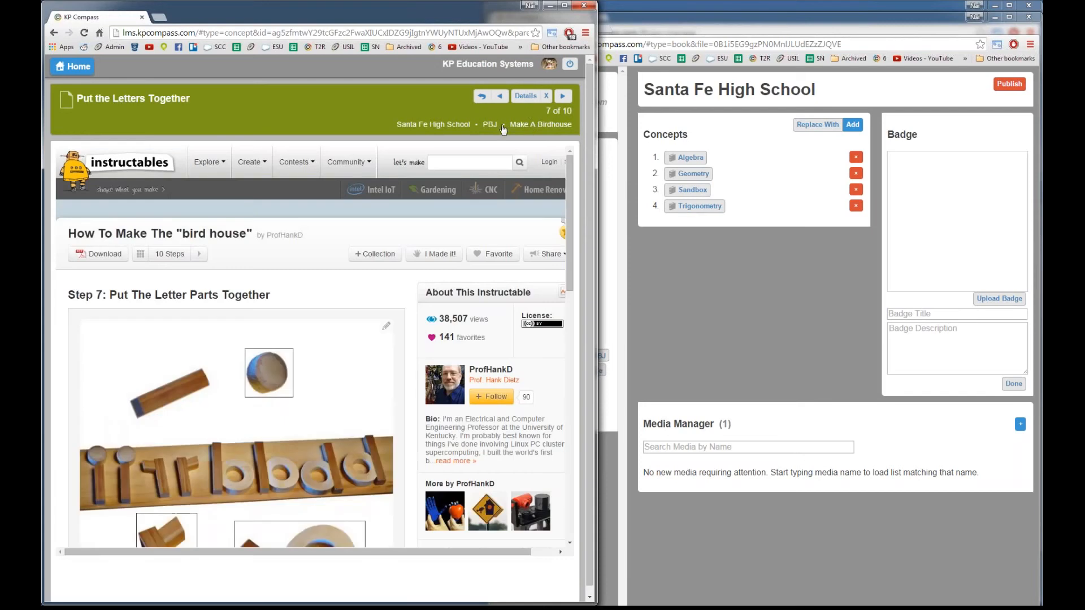
Step: Return to the Make A Birdhouse project via the PBJ breadcrumb and bring Book Management forward
{"action": "left_click", "coordinate": [490, 125]}
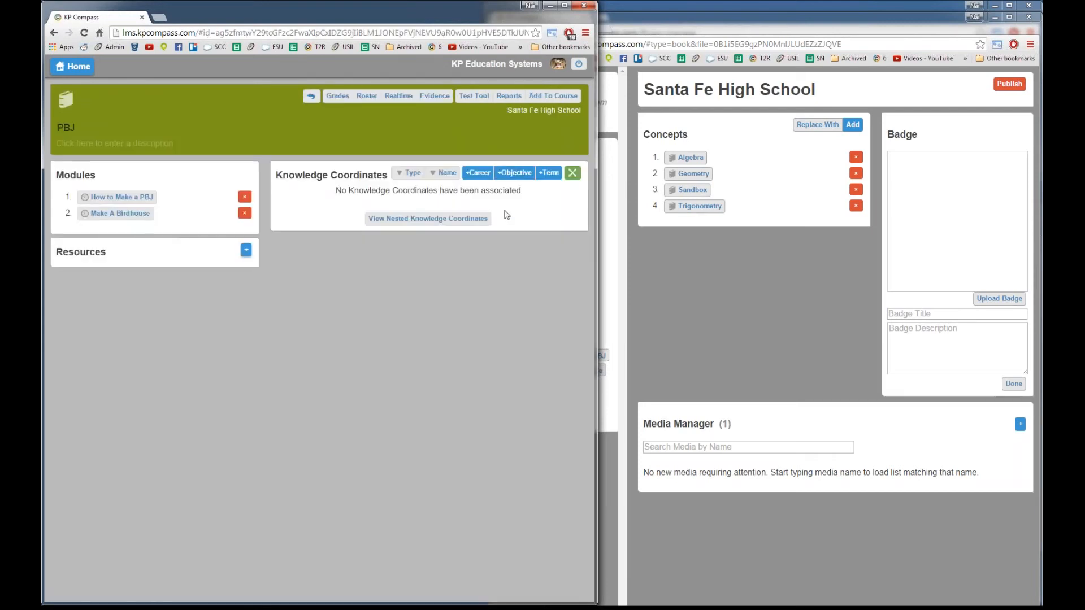
{"action": "left_click", "coordinate": [113, 213]}
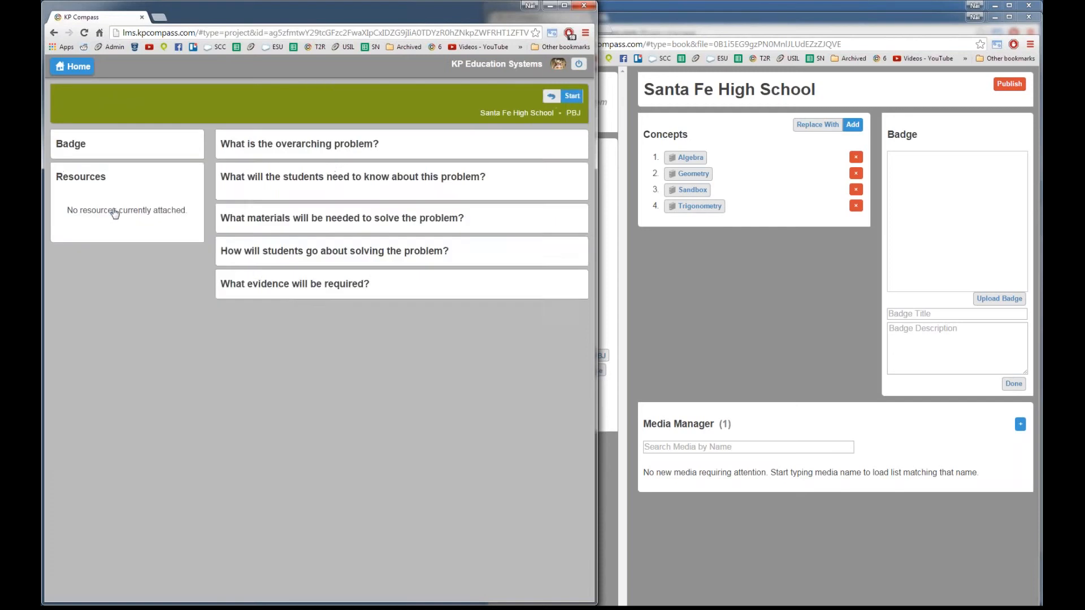
{"action": "left_click", "coordinate": [654, 360]}
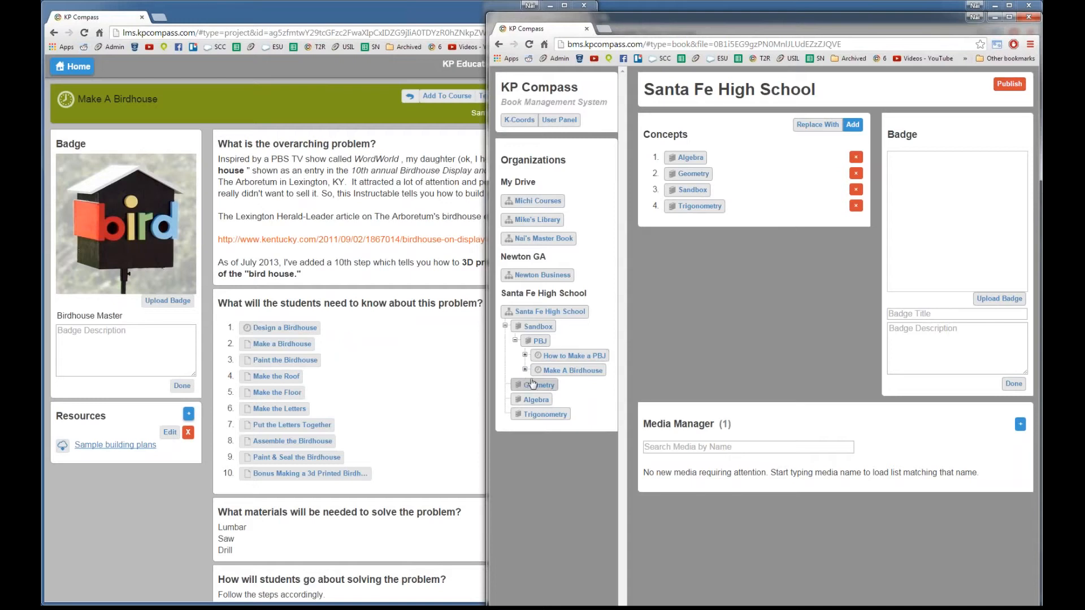
Step: Review the project page, then return to Book Management and try moving Algebra in the concepts list
{"action": "left_click", "coordinate": [436, 397]}
{"action": "scroll", "coordinate": [388, 429], "scroll_direction": "down", "scroll_amount": 1}
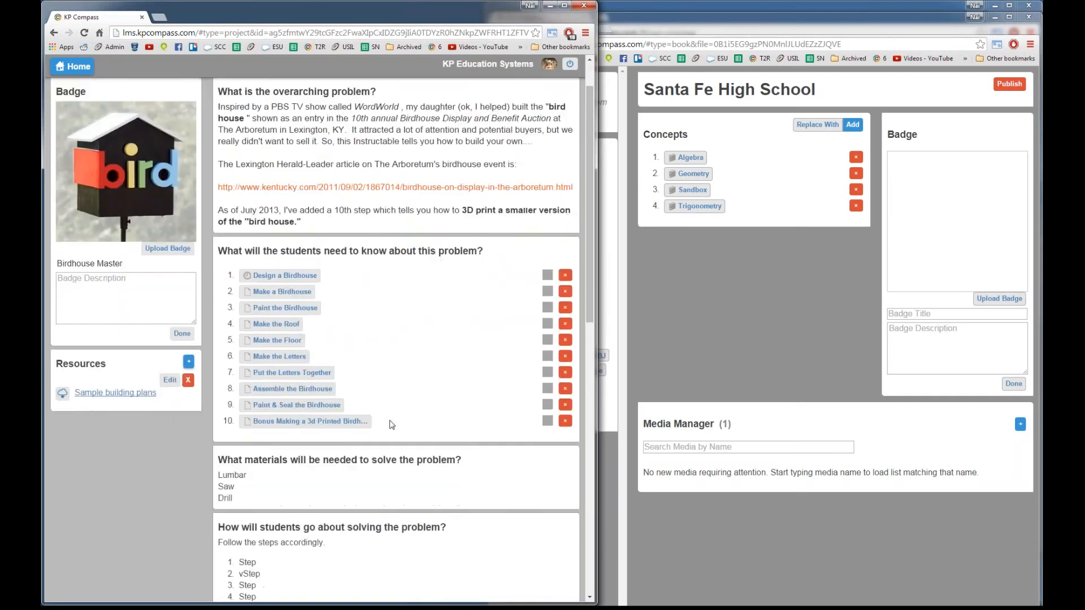
{"action": "scroll", "coordinate": [389, 423], "scroll_direction": "up", "scroll_amount": 1}
{"action": "left_click", "coordinate": [790, 350]}
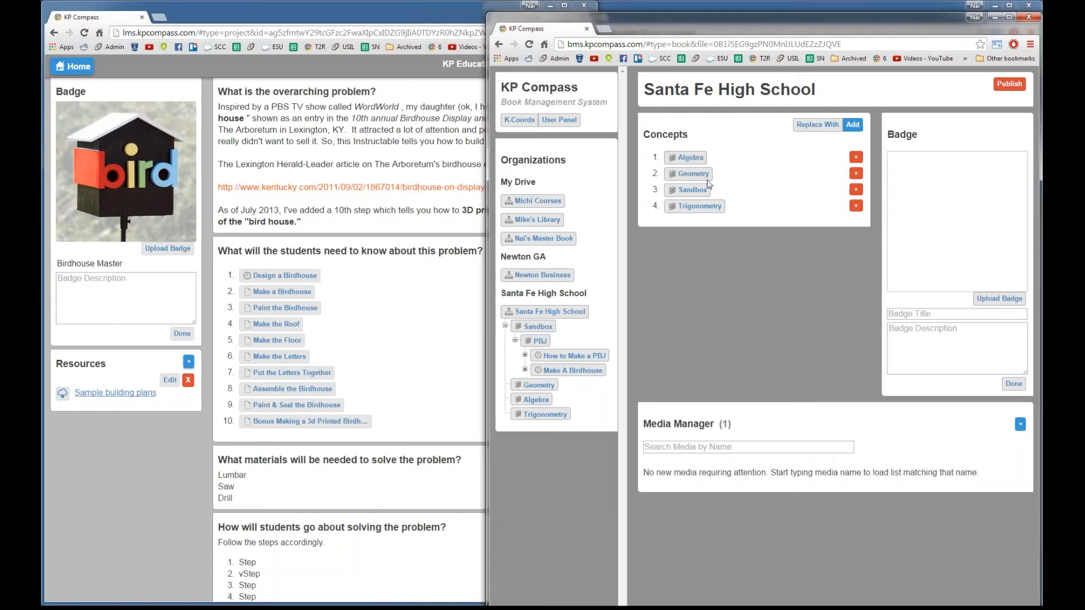
{"action": "mouse_move", "coordinate": [685, 160]}
{"action": "left_mouse_down"}
{"action": "mouse_move", "coordinate": [685, 204]}
{"action": "mouse_move", "coordinate": [689, 162]}
{"action": "left_mouse_up"}
Step: Add an Untitled project module to PBJ under Sandbox, then open the Make A Birdhouse project
{"action": "left_click", "coordinate": [688, 192]}
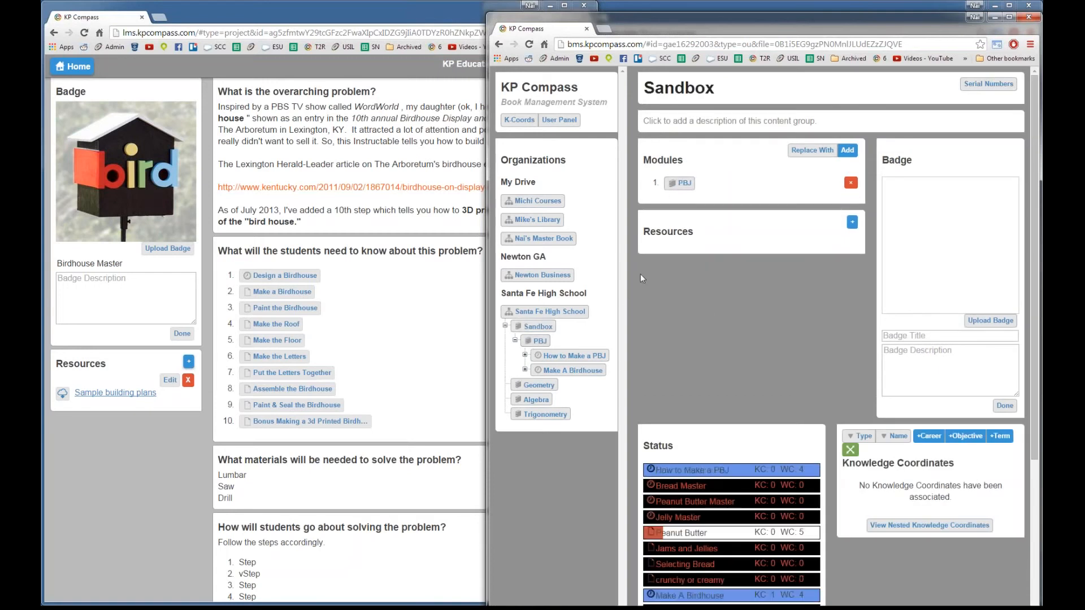
{"action": "left_click", "coordinate": [544, 341]}
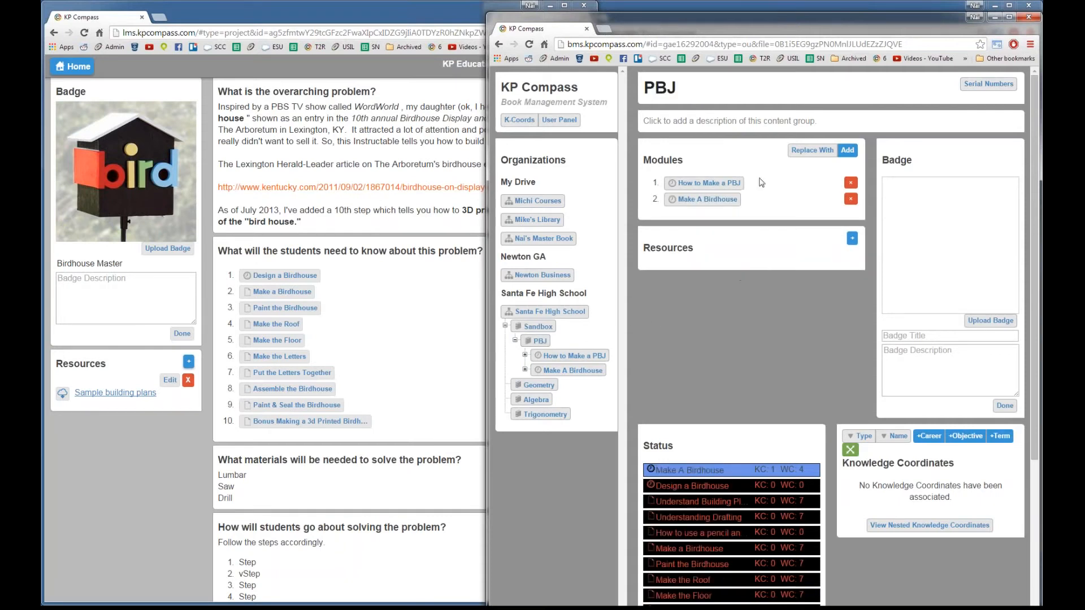
{"action": "left_click", "coordinate": [845, 151]}
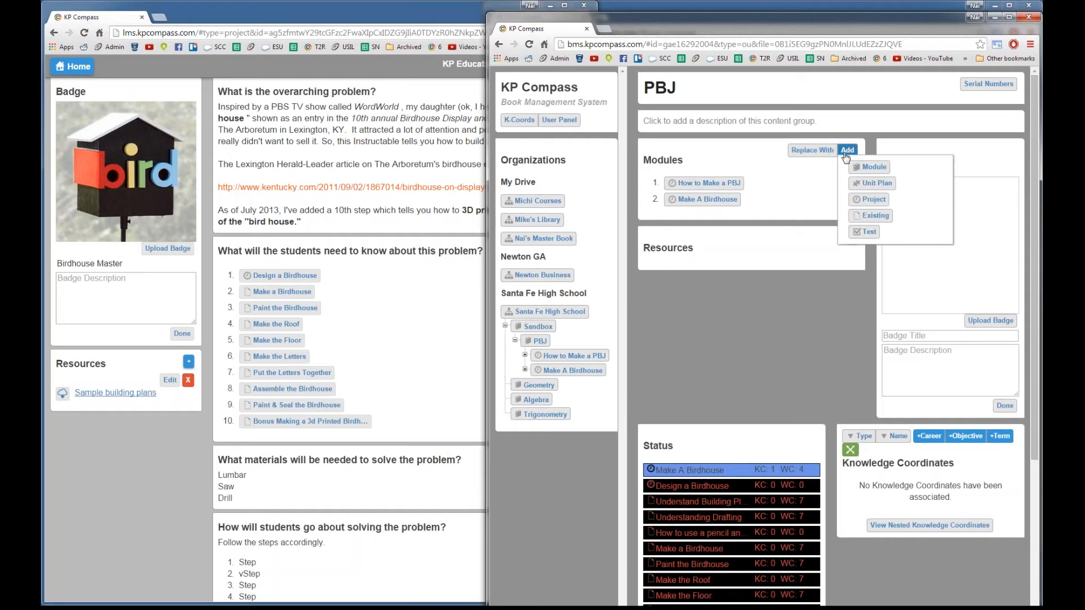
{"action": "left_click", "coordinate": [865, 206]}
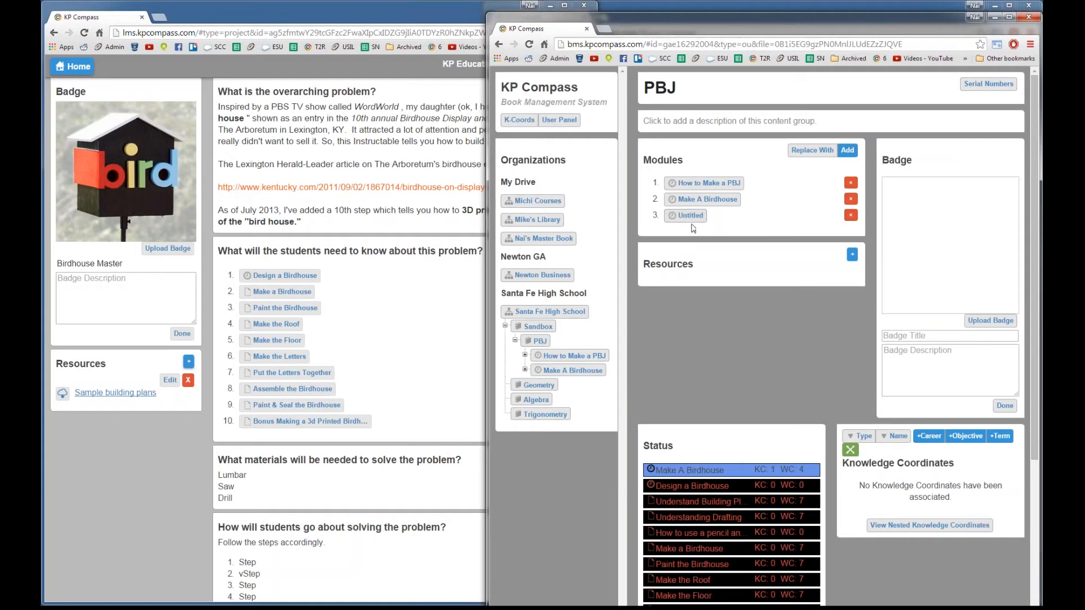
{"action": "left_click", "coordinate": [716, 200]}
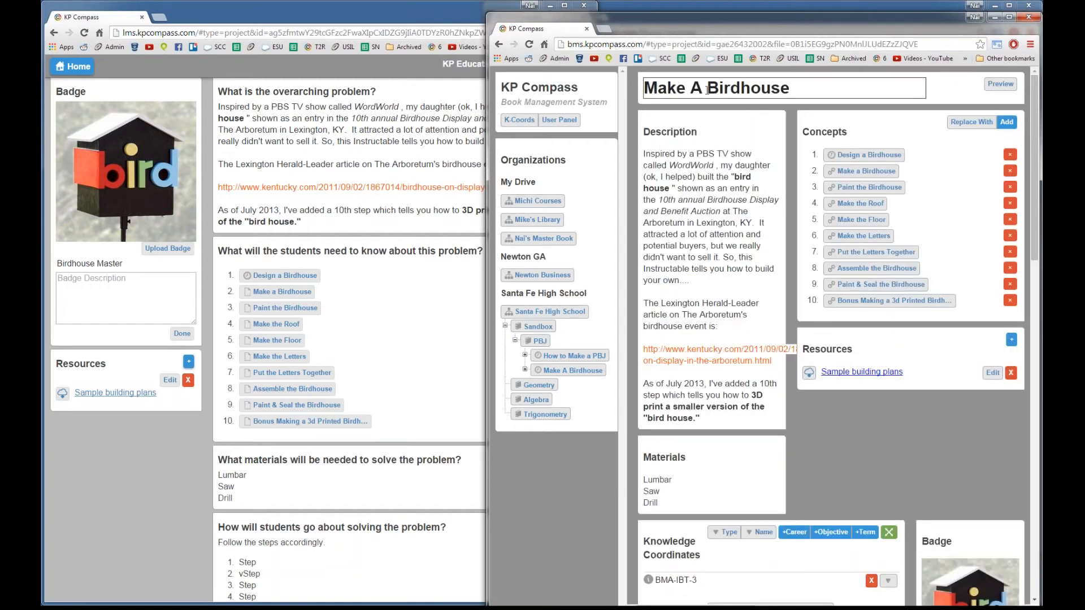
Step: Check that the project title, Description and Materials fields are editable
{"action": "left_click_drag", "start_coordinate": [817, 85], "coordinate": [772, 88]}
{"action": "left_click", "coordinate": [742, 88]}
{"action": "left_click", "coordinate": [687, 205]}
{"action": "left_click", "coordinate": [766, 306]}
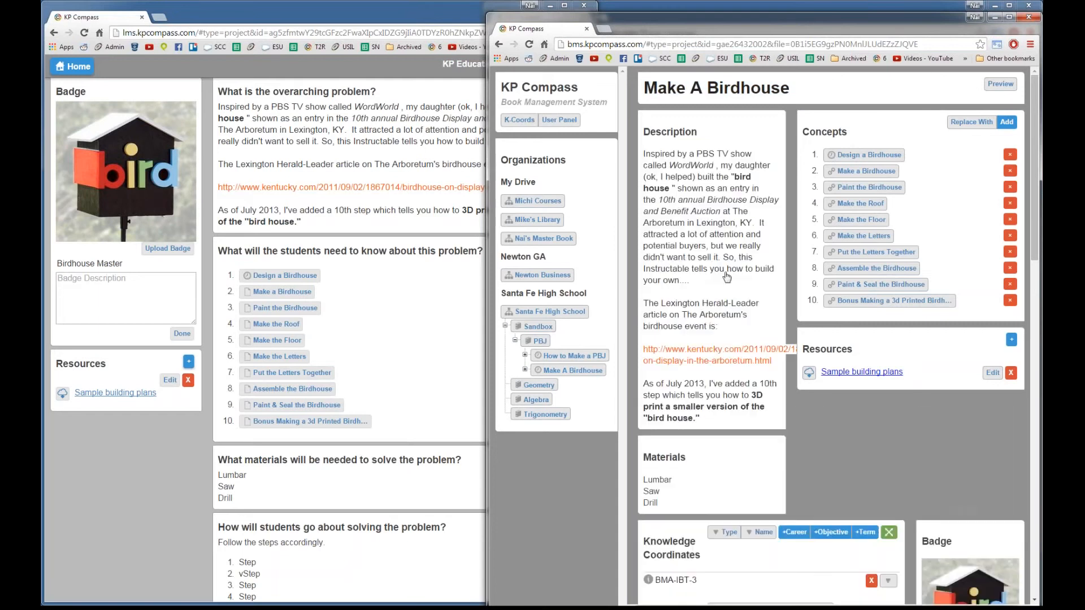
{"action": "left_click", "coordinate": [690, 487]}
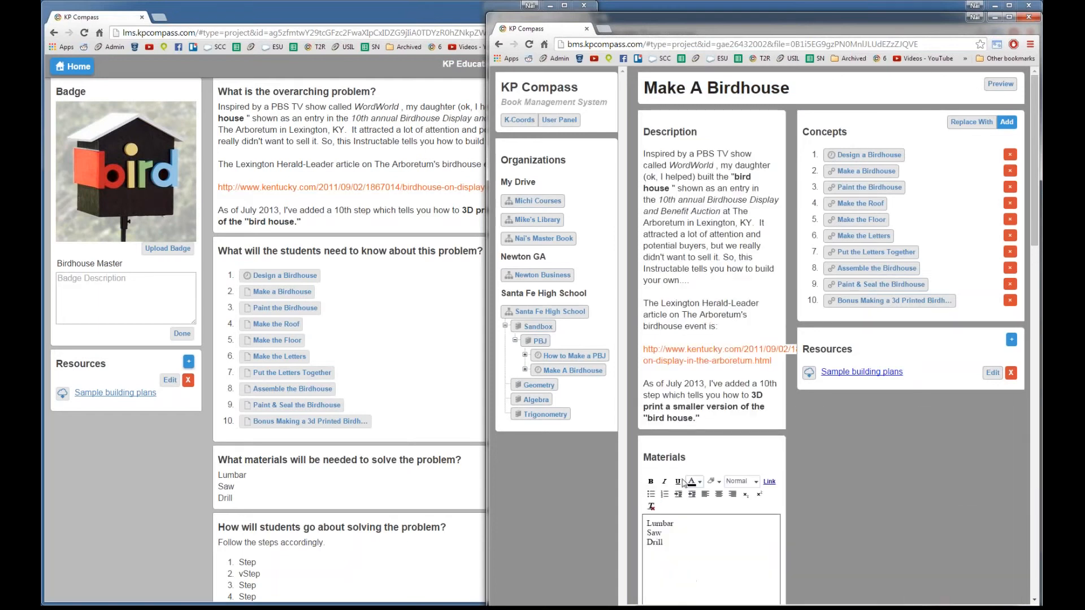
{"action": "scroll", "coordinate": [763, 492], "scroll_direction": "down", "scroll_amount": 5}
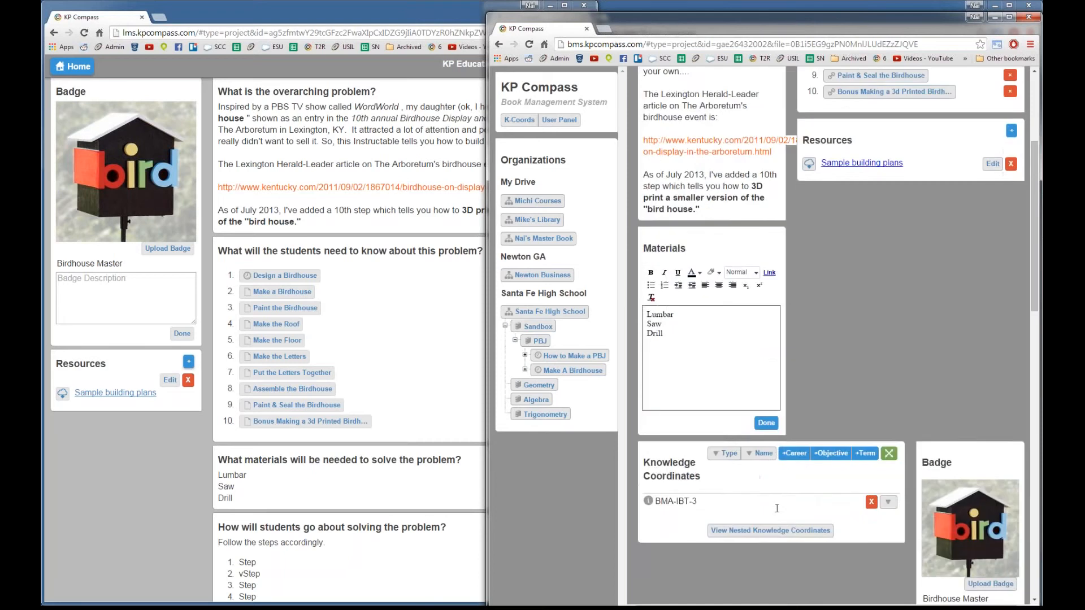
{"action": "left_click", "coordinate": [766, 371]}
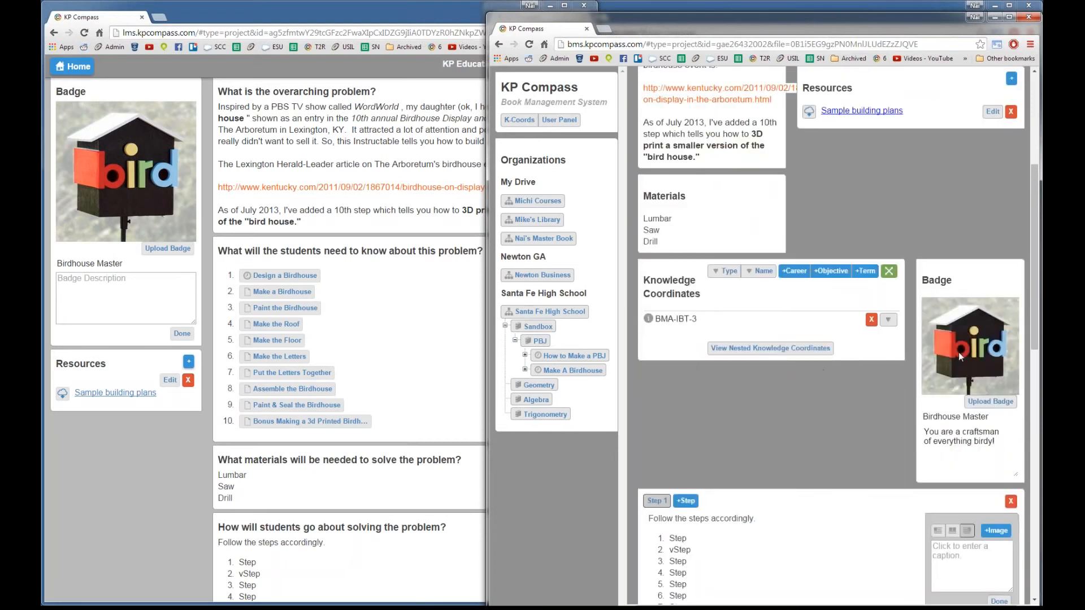
Step: Check the Steps list is editable, then bring up the concept types to add under Concepts
{"action": "scroll", "coordinate": [819, 469], "scroll_direction": "down", "scroll_amount": 2}
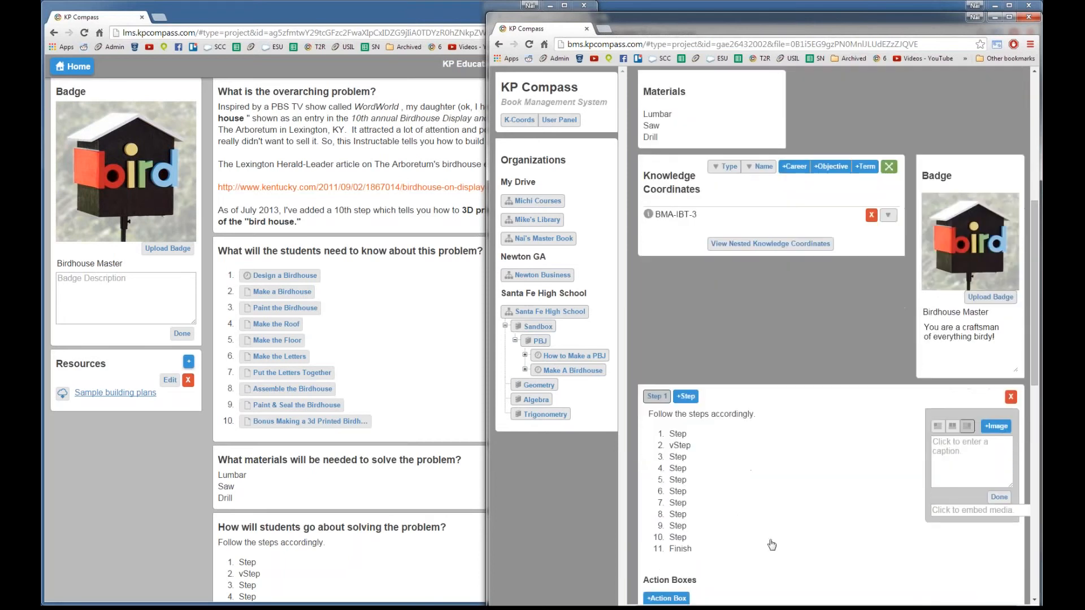
{"action": "left_click", "coordinate": [684, 474]}
{"action": "scroll", "coordinate": [683, 474], "scroll_direction": "down", "scroll_amount": 2}
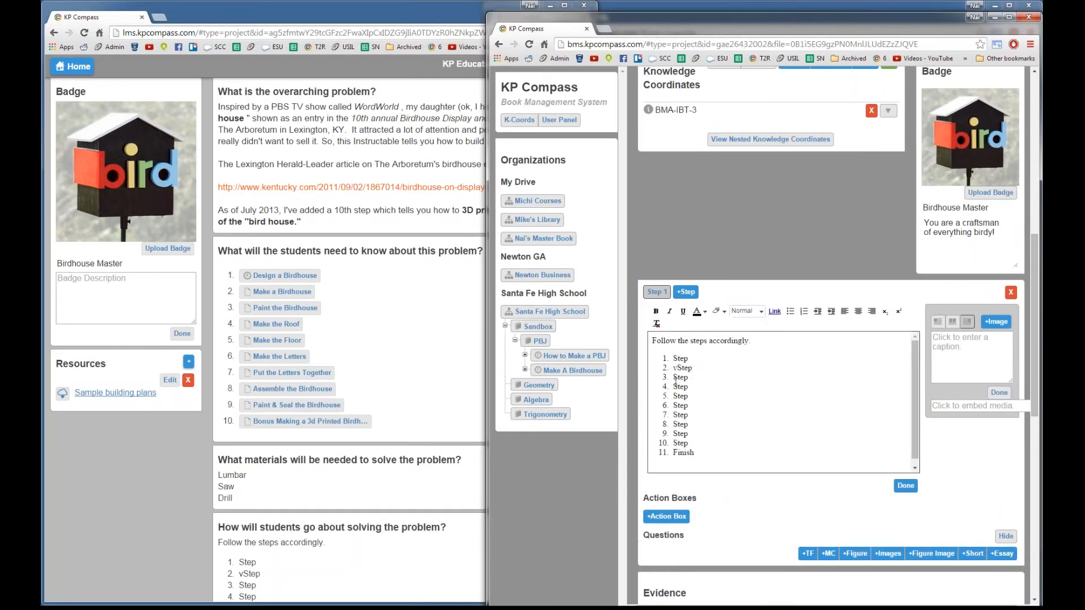
{"action": "scroll", "coordinate": [799, 409], "scroll_direction": "up", "scroll_amount": 9}
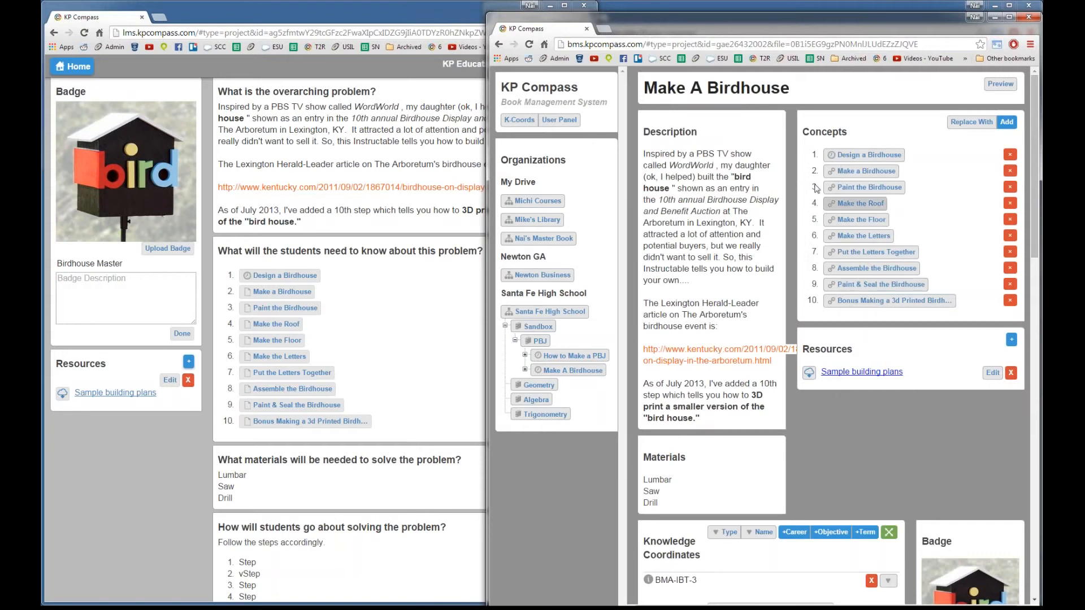
{"action": "left_click", "coordinate": [1016, 123]}
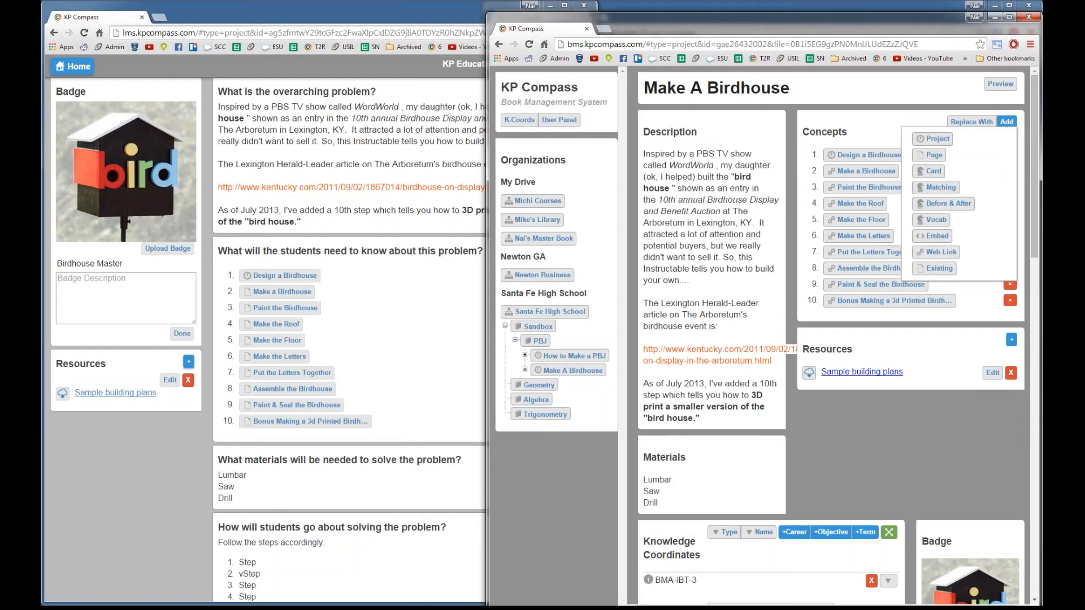
Step: Add a new Web Link concept and rename it from Untitled to 'Birds in flight'
{"action": "left_click", "coordinate": [933, 254]}
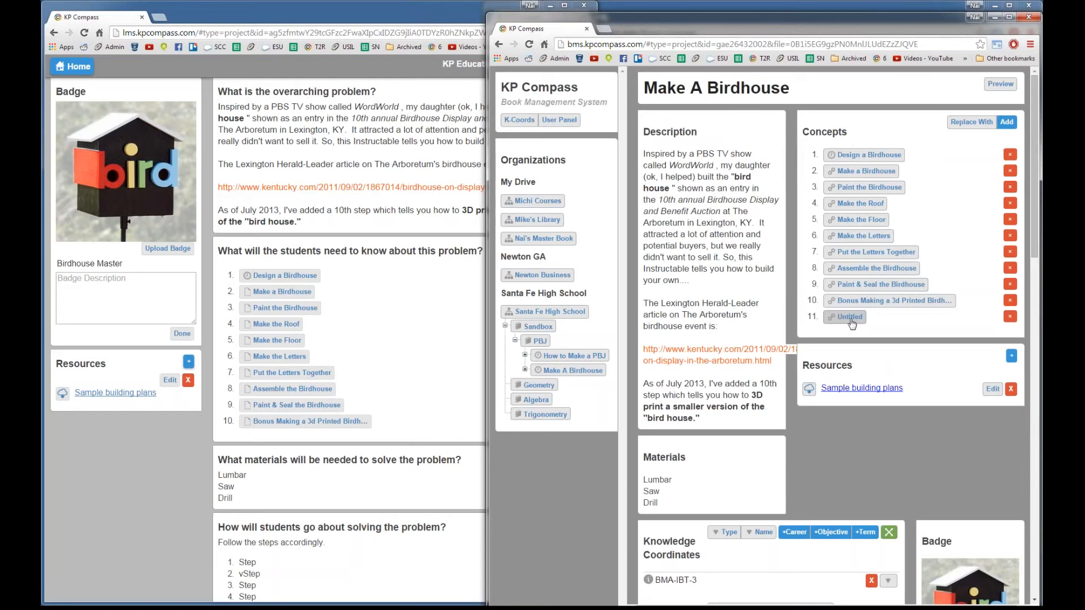
{"action": "left_click", "coordinate": [850, 317]}
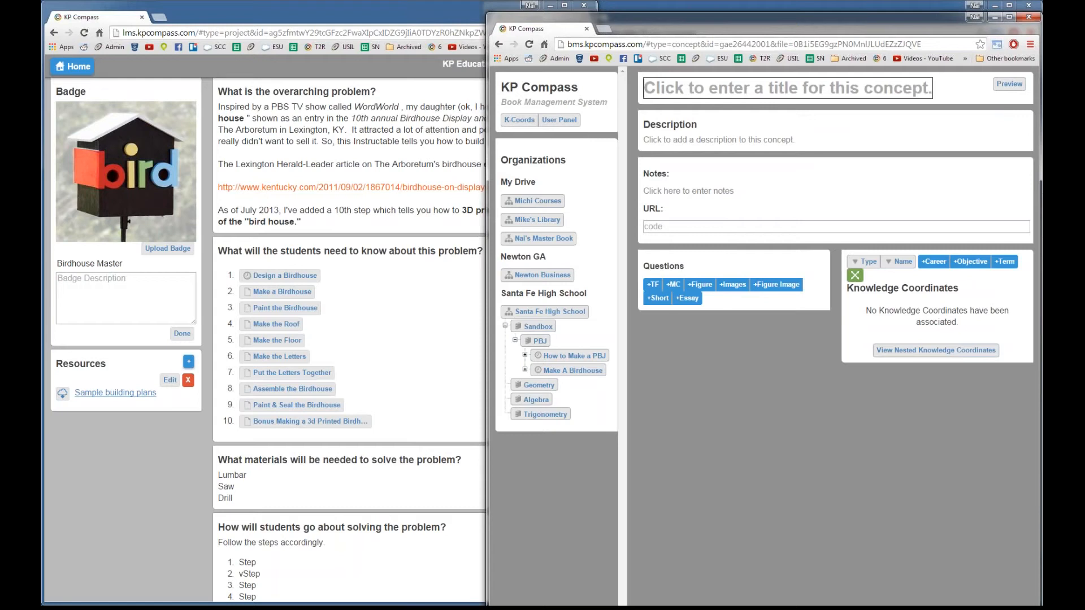
{"action": "left_click", "coordinate": [787, 88]}
{"action": "type", "text": "Birds in f"}
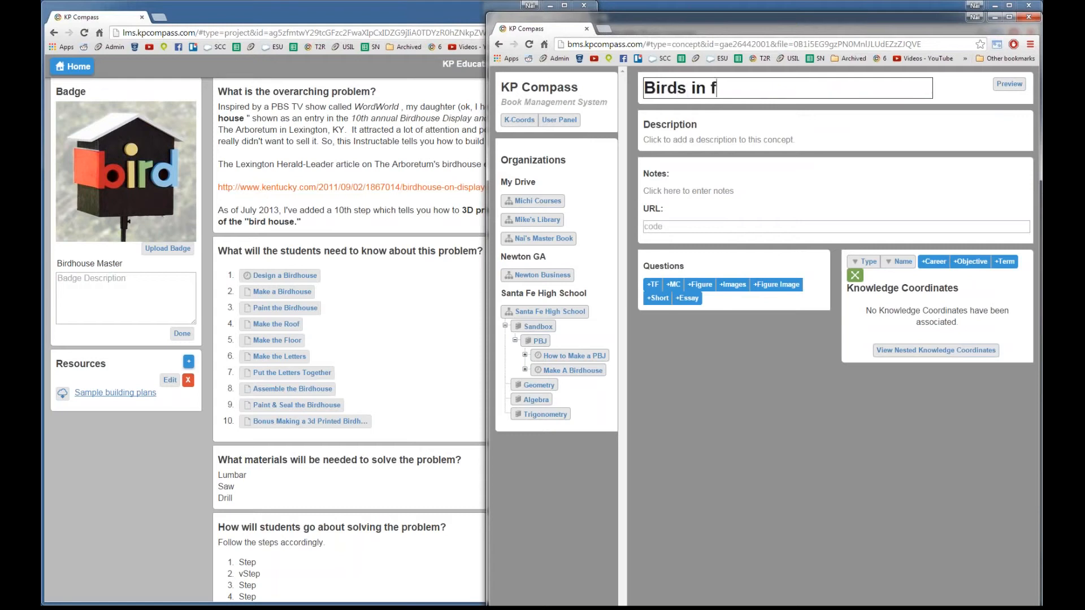
{"action": "type", "text": "light"}
{"action": "key", "text": "Return"}
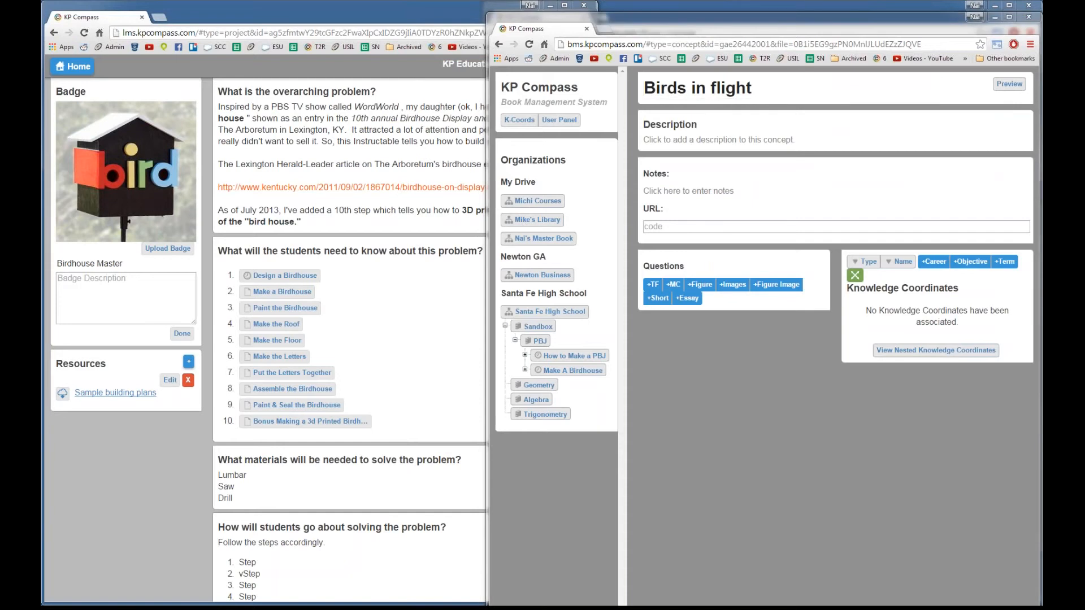
Step: Search Google for 'birds in flight' and paste the WIRED article's address into the concept's URL field
{"action": "left_click", "coordinate": [160, 17]}
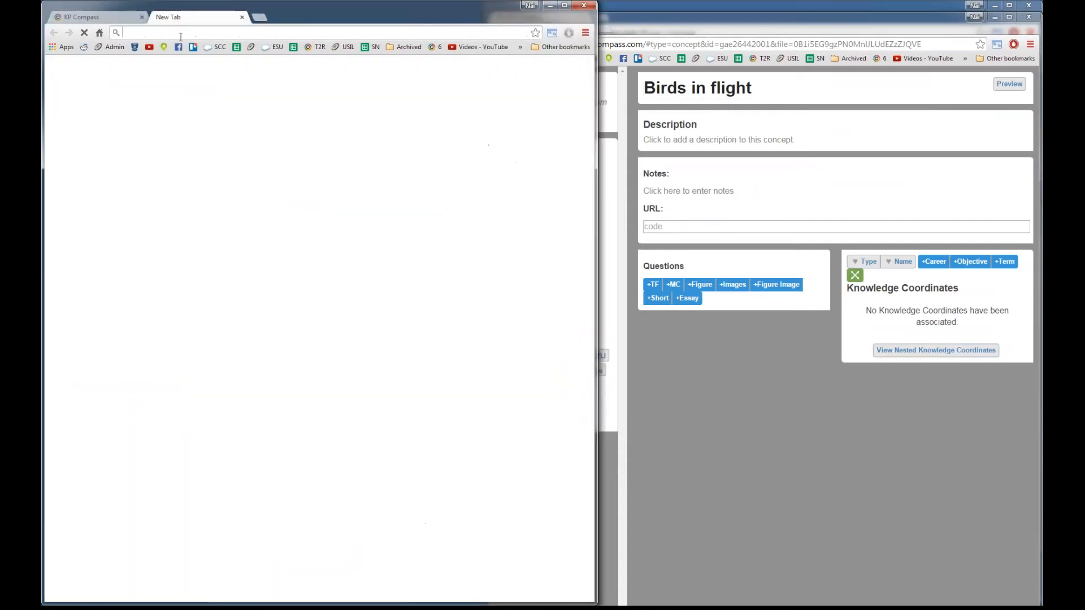
{"action": "type", "text": "bird"}
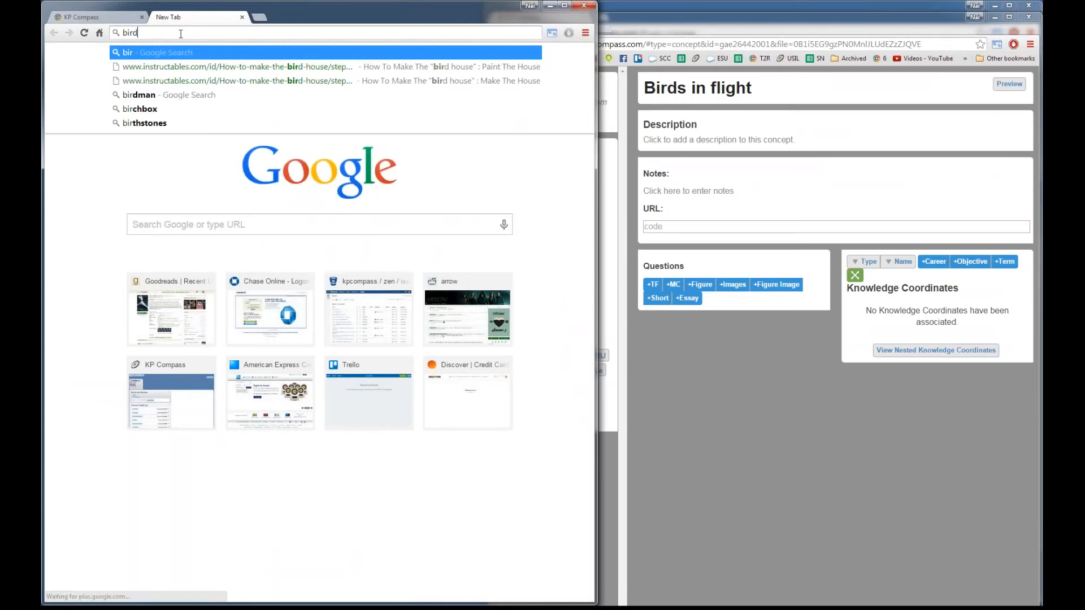
{"action": "type", "text": "s in flight"}
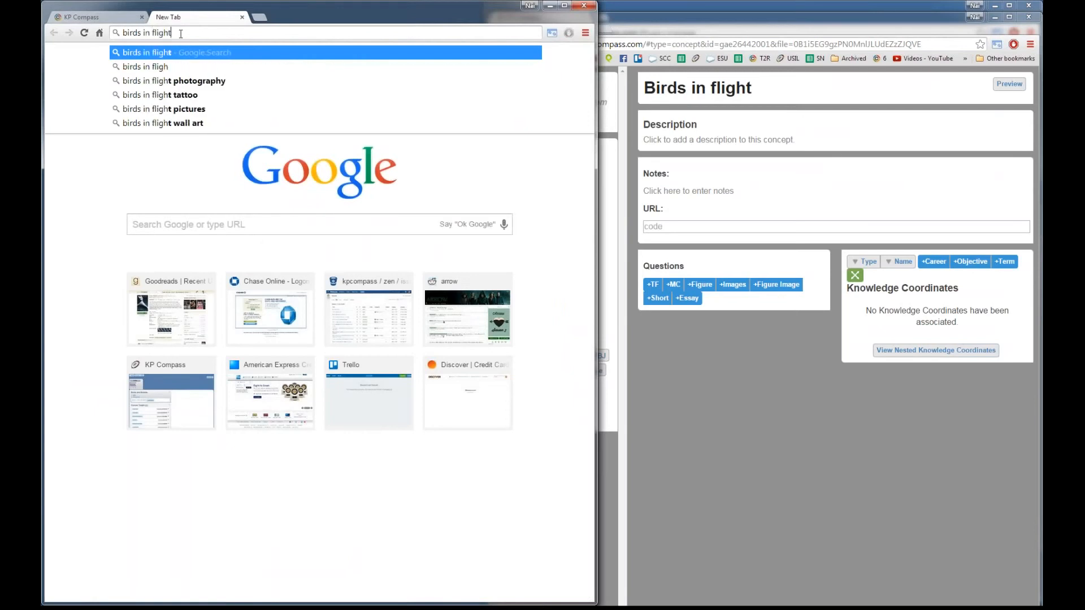
{"action": "key", "text": "Return"}
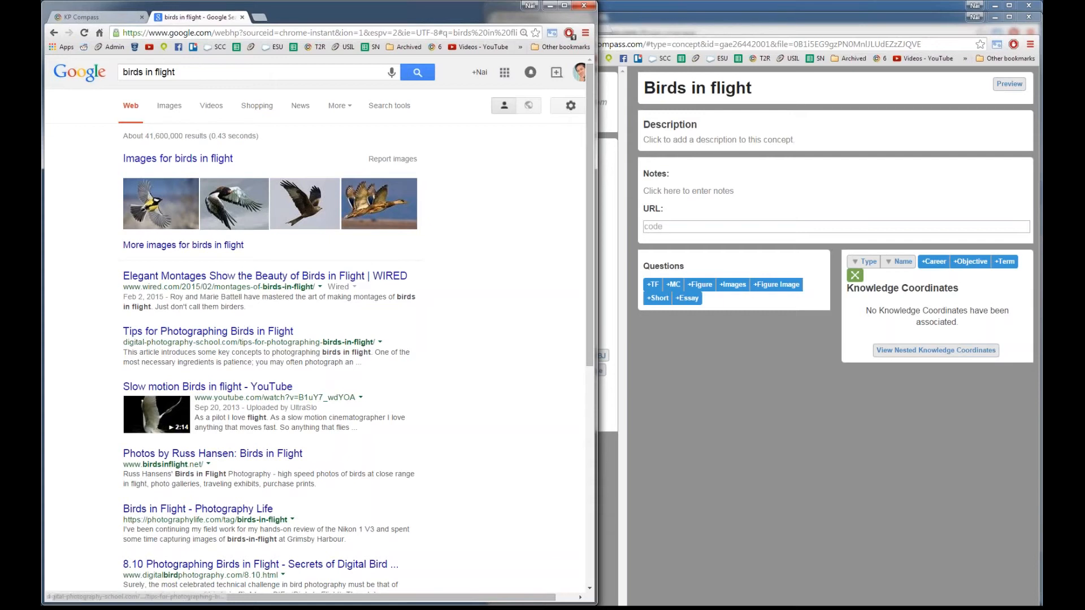
{"action": "left_click", "coordinate": [281, 278]}
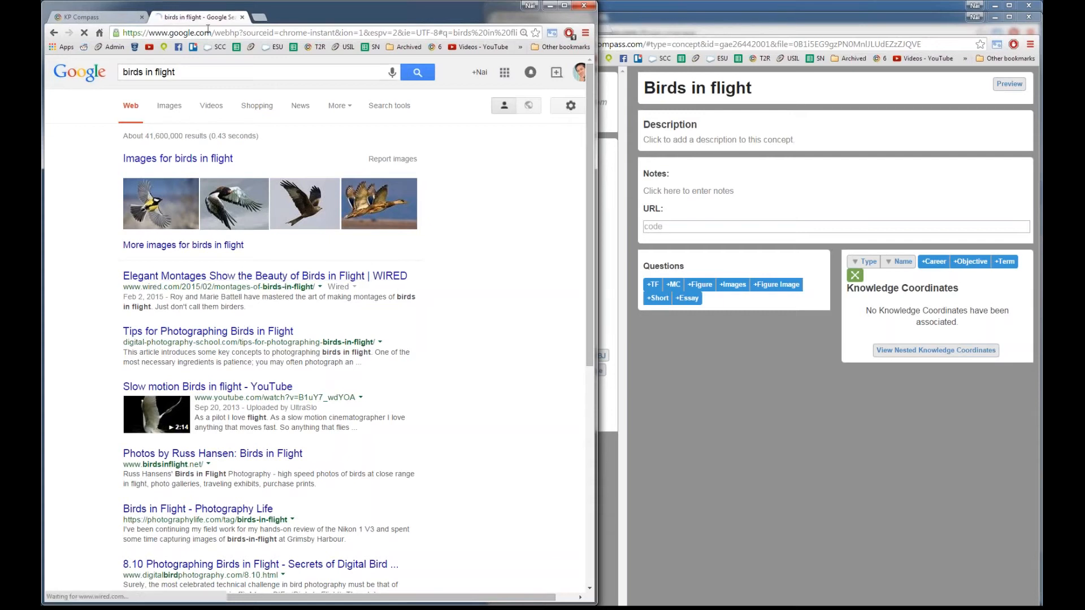
{"action": "left_click", "coordinate": [238, 33]}
{"action": "key", "text": "ctrl+c"}
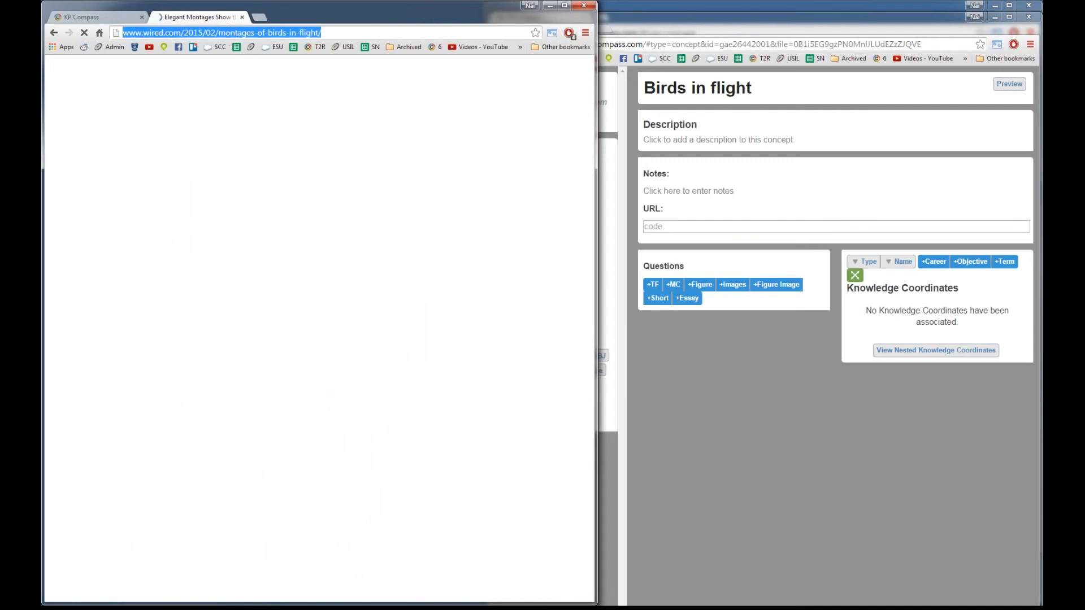
{"action": "left_click", "coordinate": [678, 226]}
{"action": "key", "text": "ctrl+v"}
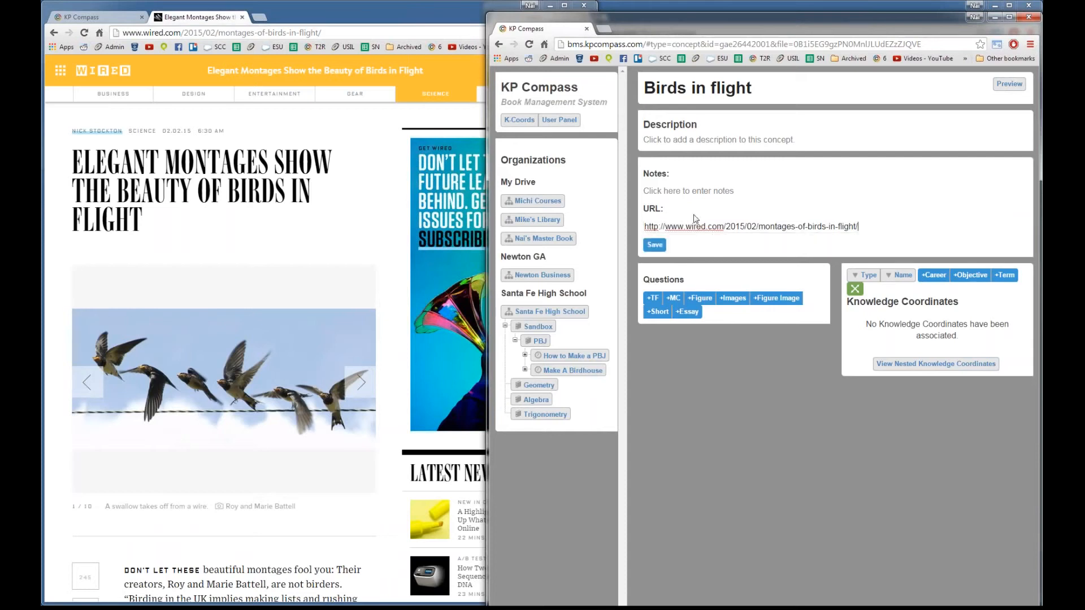
Step: Save the WIRED article address as the concept's URL and return to the project
{"action": "left_click", "coordinate": [658, 246]}
{"action": "left_click", "coordinate": [753, 88]}
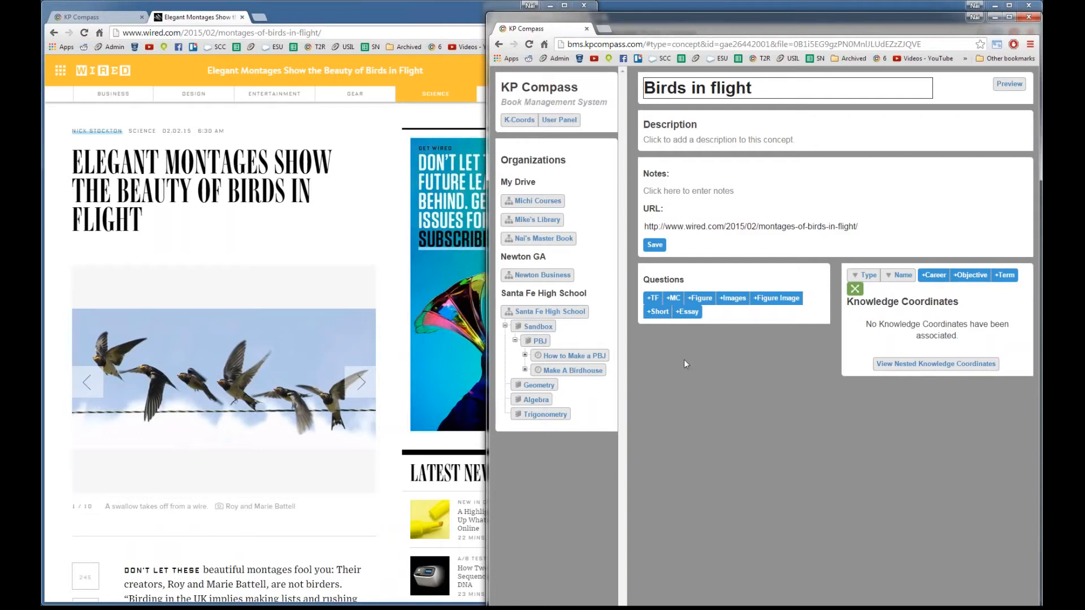
{"action": "left_click", "coordinate": [712, 466]}
{"action": "key", "text": "alt+Left"}
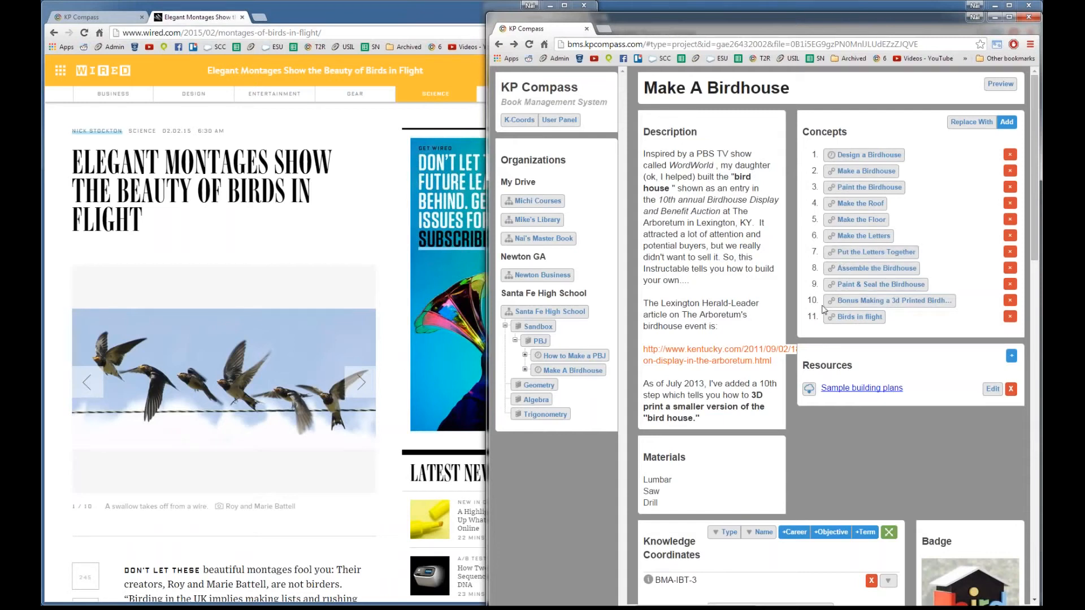
Step: Reopen Birds in flight, preview the embedded WIRED article, then go back to the project
{"action": "left_click", "coordinate": [872, 320]}
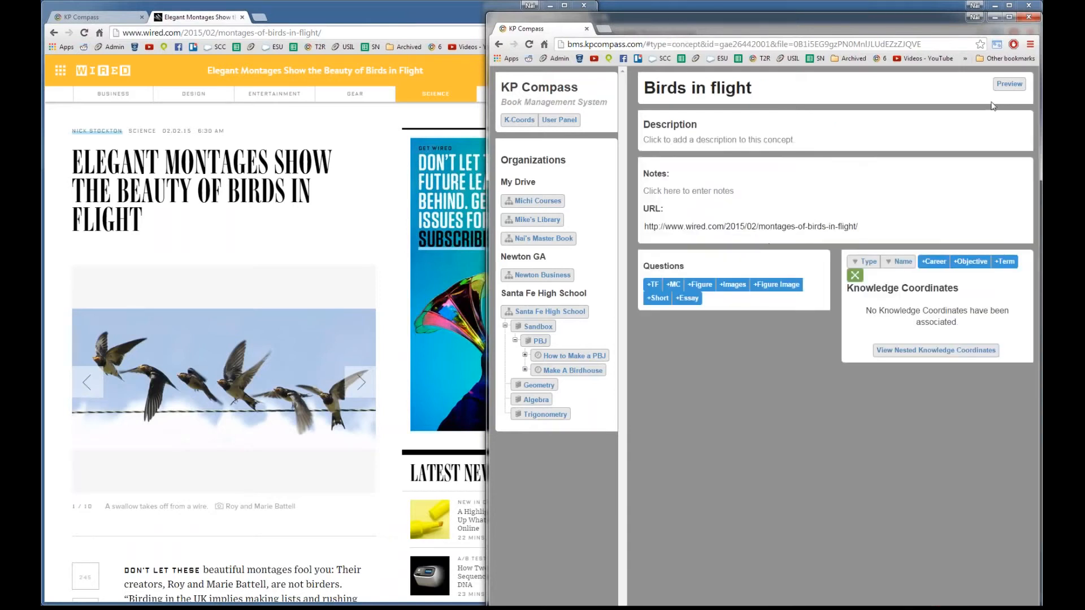
{"action": "left_click", "coordinate": [1009, 85]}
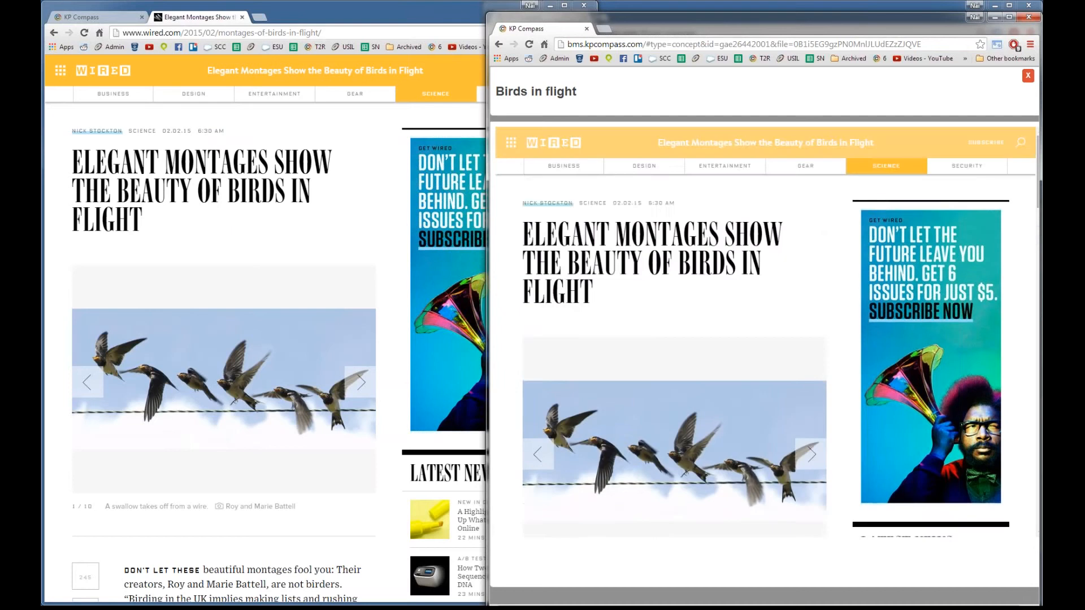
{"action": "left_click", "coordinate": [1028, 77]}
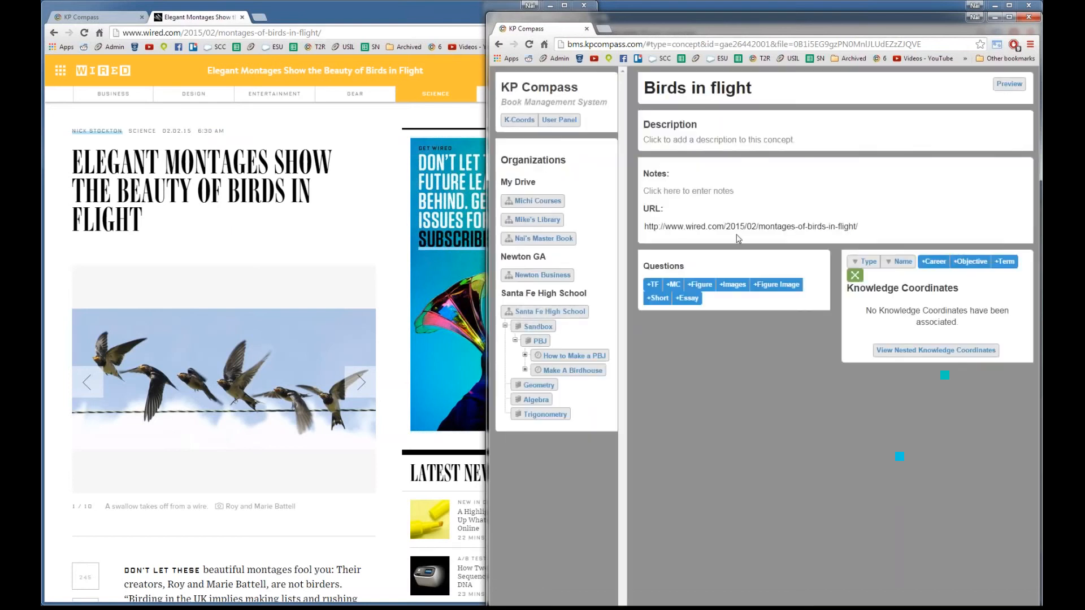
{"action": "key", "text": "alt+Left"}
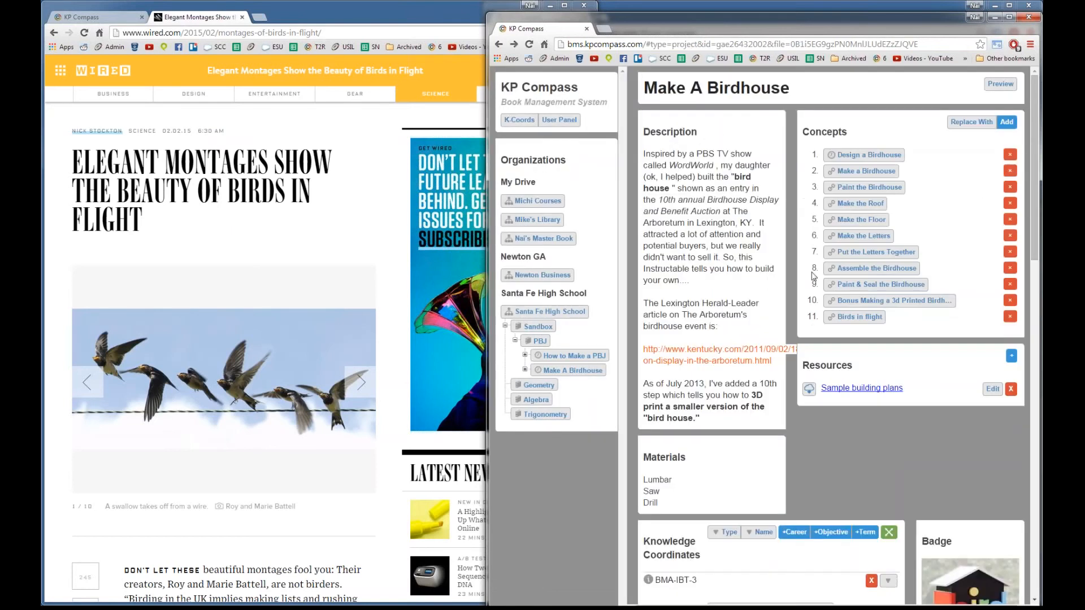
{"action": "scroll", "coordinate": [831, 339], "scroll_direction": "down", "scroll_amount": 3}
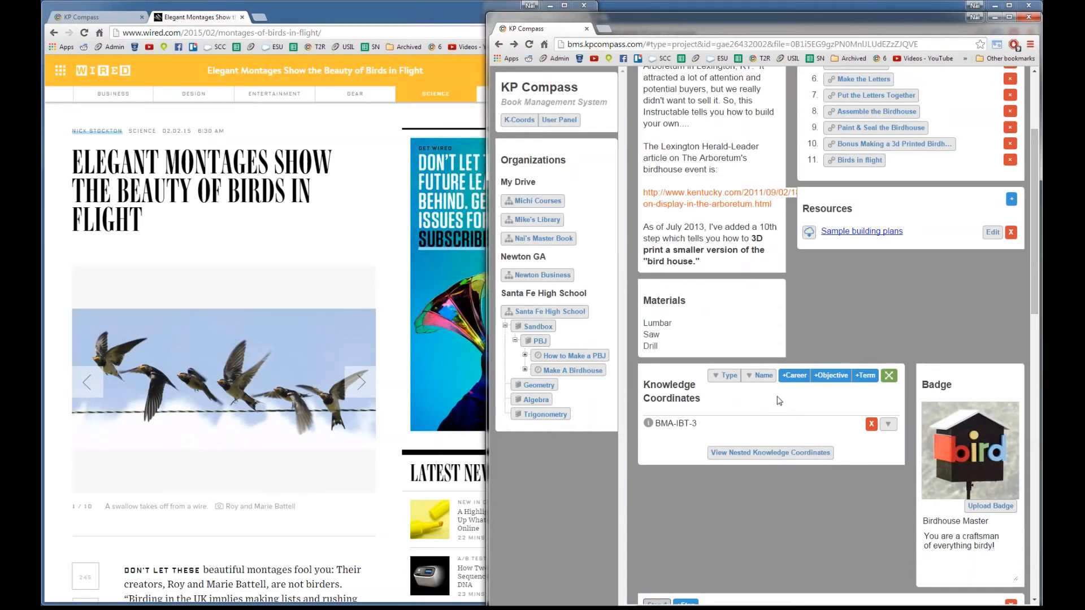
{"action": "scroll", "coordinate": [779, 399], "scroll_direction": "down", "scroll_amount": 1}
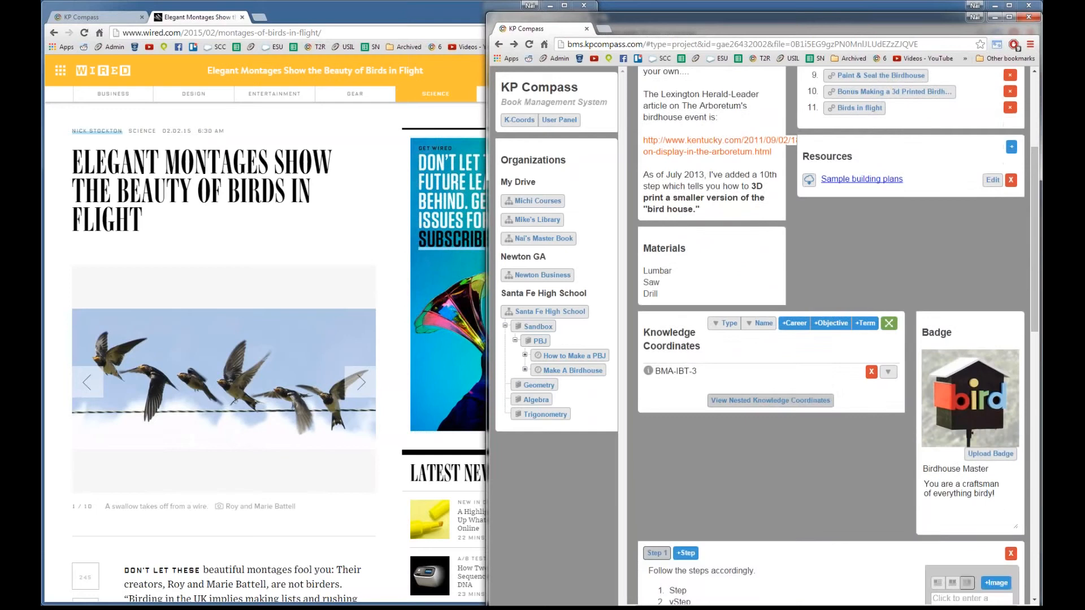
{"action": "scroll", "coordinate": [747, 416], "scroll_direction": "up", "scroll_amount": 1}
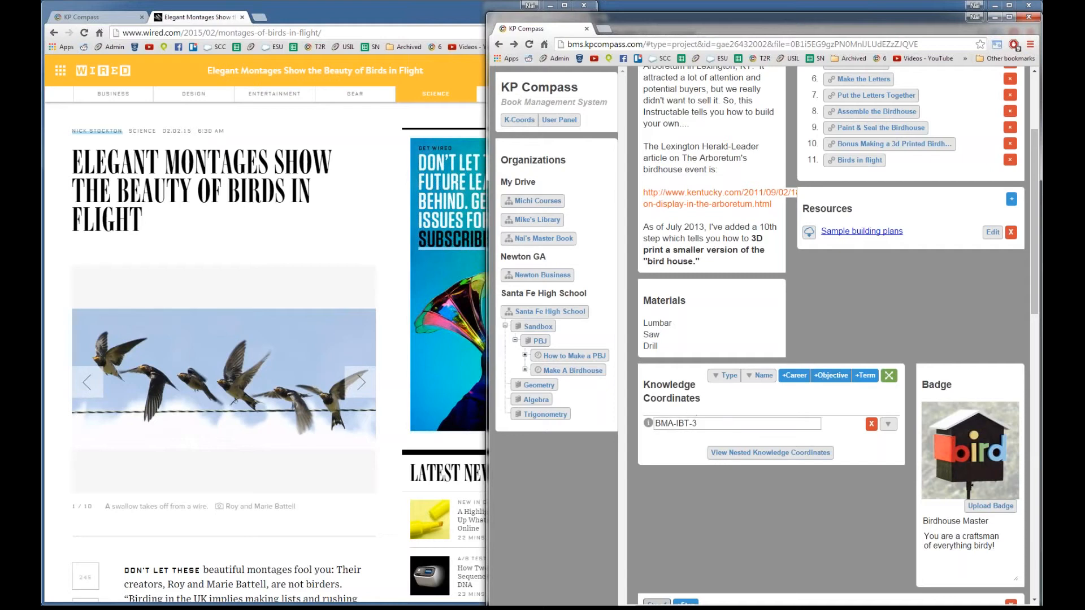
{"action": "left_click", "coordinate": [888, 433]}
{"action": "scroll", "coordinate": [836, 497], "scroll_direction": "down", "scroll_amount": 2}
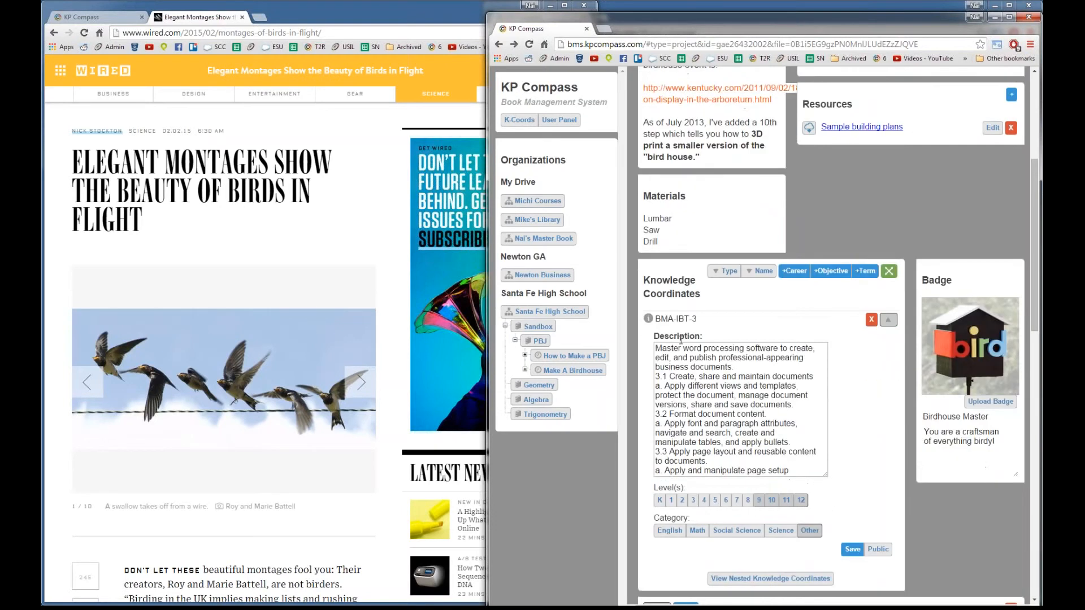
{"action": "left_click_drag", "start_coordinate": [687, 349], "coordinate": [754, 481]}
{"action": "left_click", "coordinate": [781, 498]}
{"action": "scroll", "coordinate": [819, 475], "scroll_direction": "down", "scroll_amount": 2}
{"action": "scroll", "coordinate": [848, 430], "scroll_direction": "up", "scroll_amount": 3}
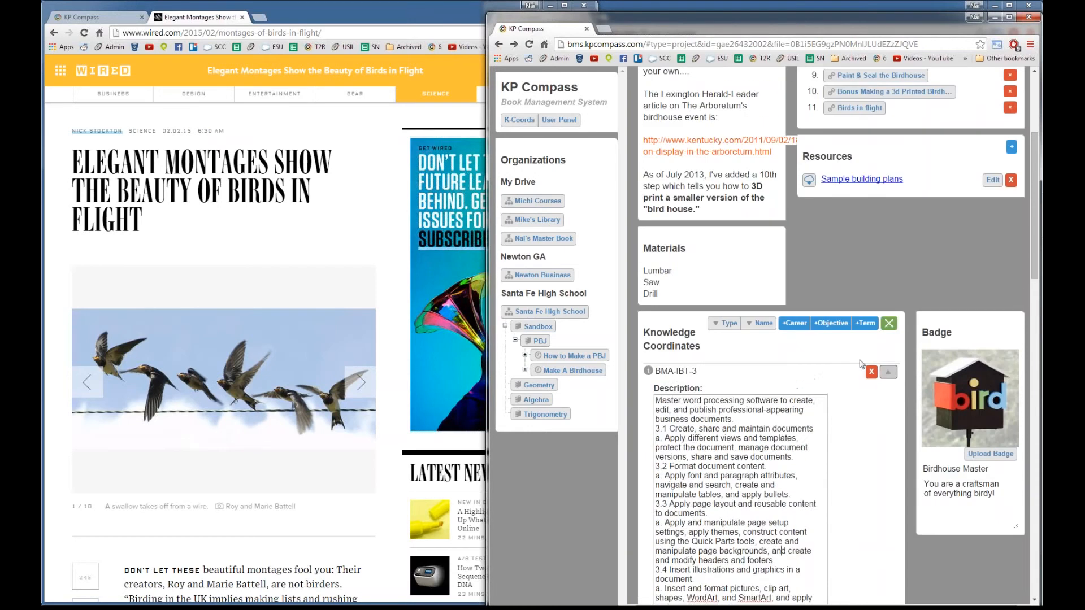
{"action": "left_click", "coordinate": [888, 371]}
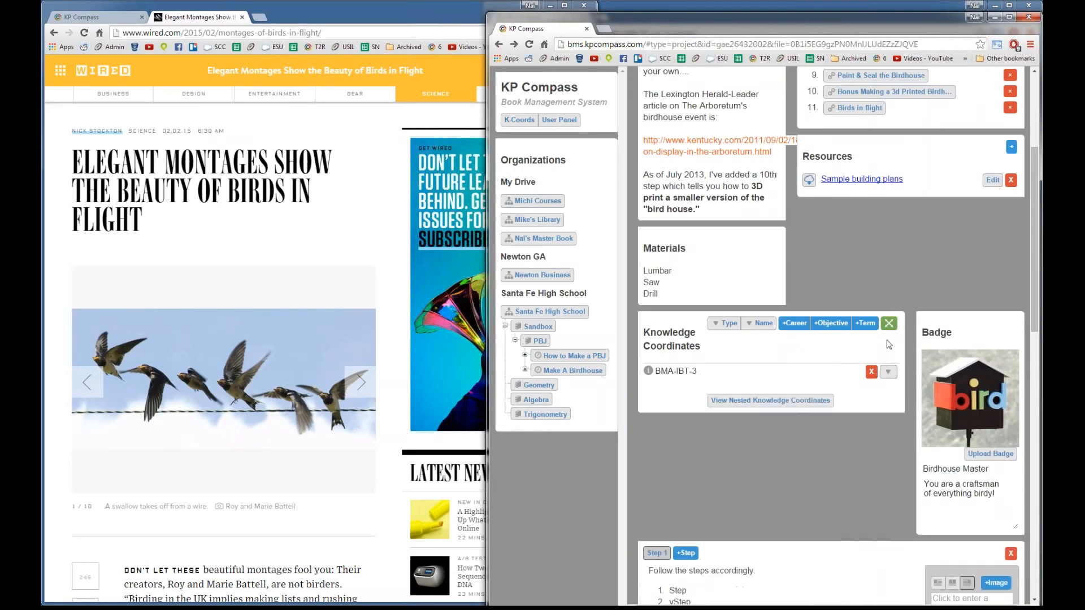
Step: Add one blank knowledge coordinate and select its Santa Fe 1 placeholder text
{"action": "left_click", "coordinate": [829, 325]}
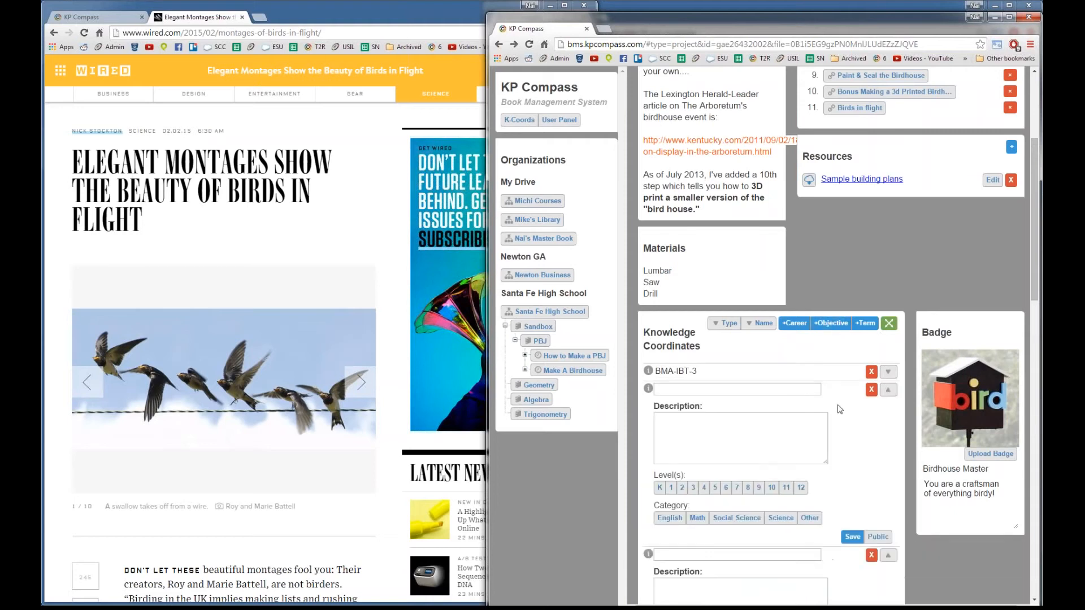
{"action": "left_click", "coordinate": [871, 389]}
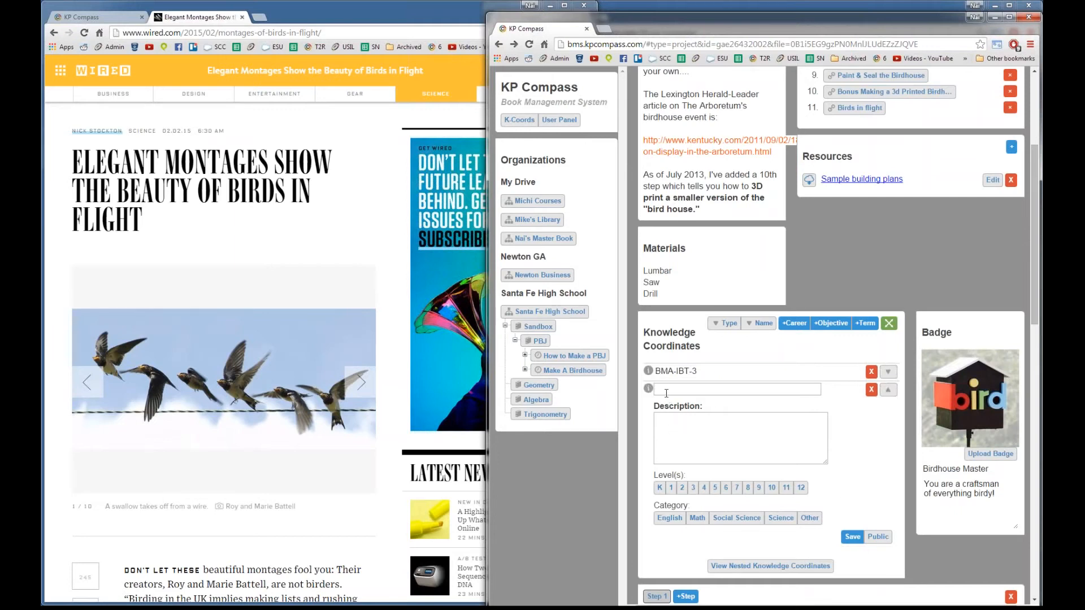
{"action": "type", "text": "Santa Fe 1"}
{"action": "left_click", "coordinate": [679, 452]}
{"action": "left_click_drag", "start_coordinate": [696, 389], "coordinate": [654, 388]}
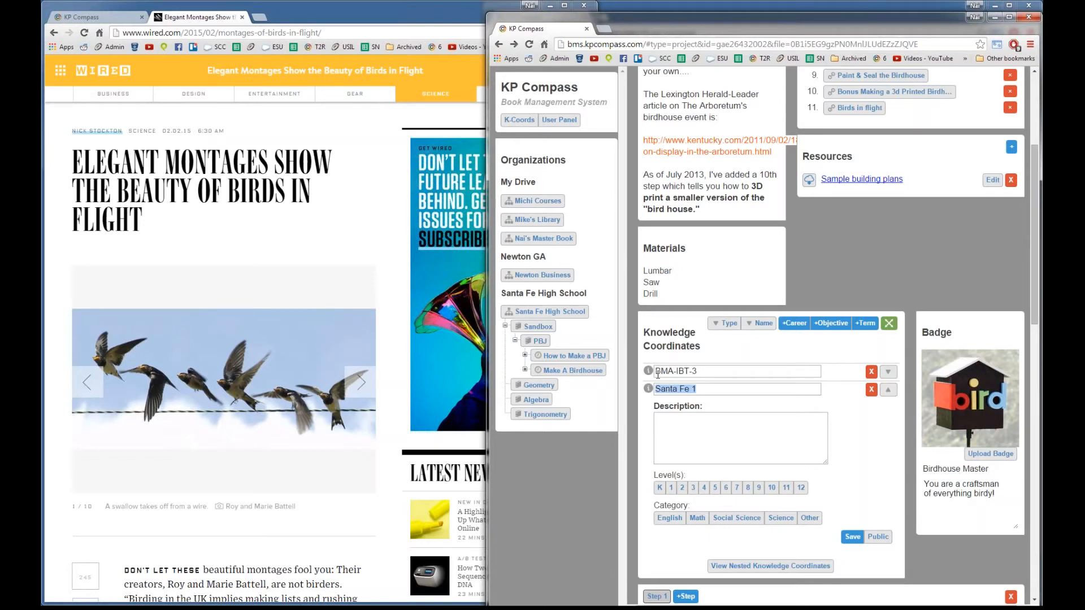
Step: Pick ED-11.0 from the 'ed' suggestions and check its description
{"action": "type", "text": "e"}
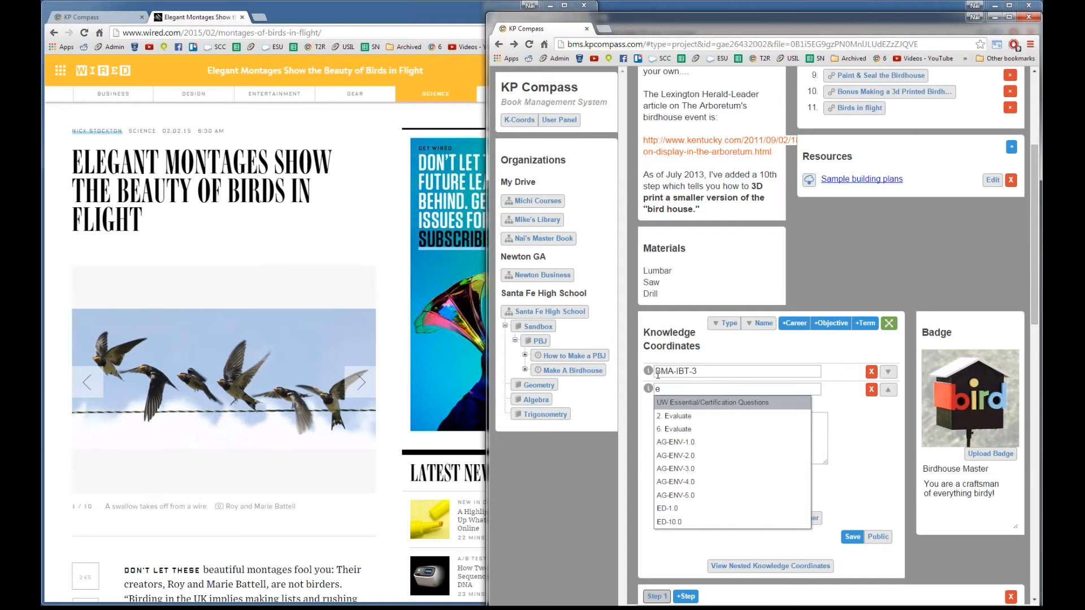
{"action": "type", "text": "d"}
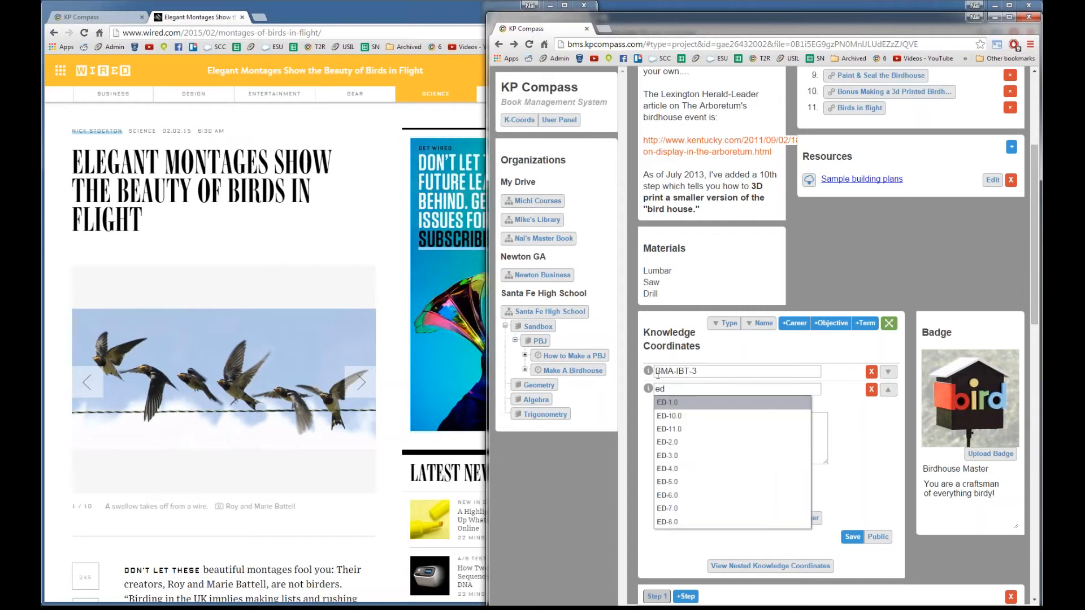
{"action": "key", "text": "Down"}
{"action": "key", "text": "Down"}
{"action": "key", "text": "Down"}
{"action": "key", "text": "Down"}
{"action": "key", "text": "Down"}
{"action": "key", "text": "Up"}
{"action": "key", "text": "Up"}
{"action": "key", "text": "Up"}
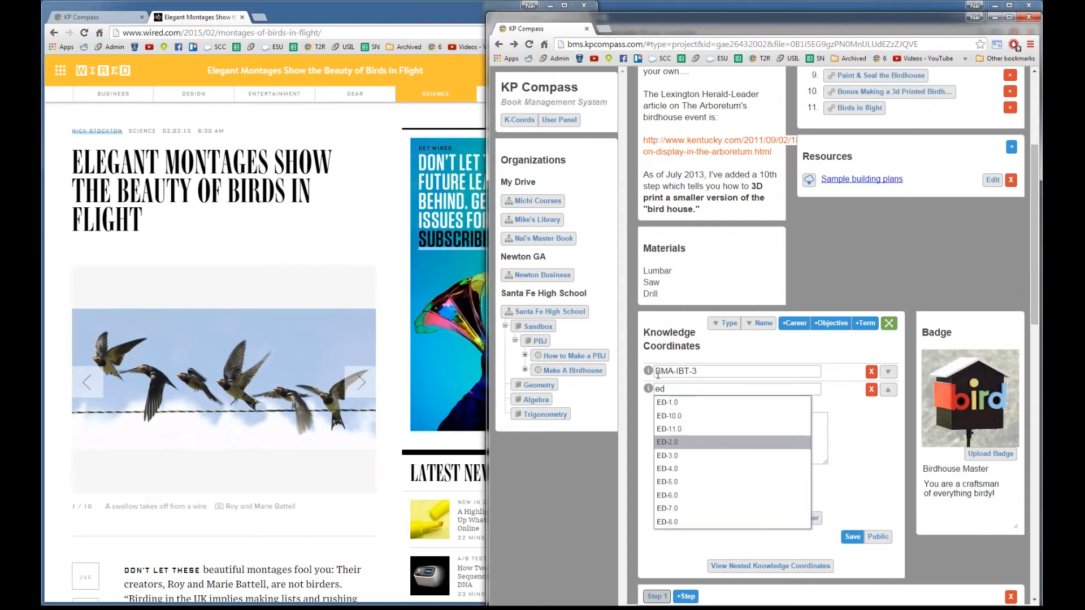
{"action": "key", "text": "Return"}
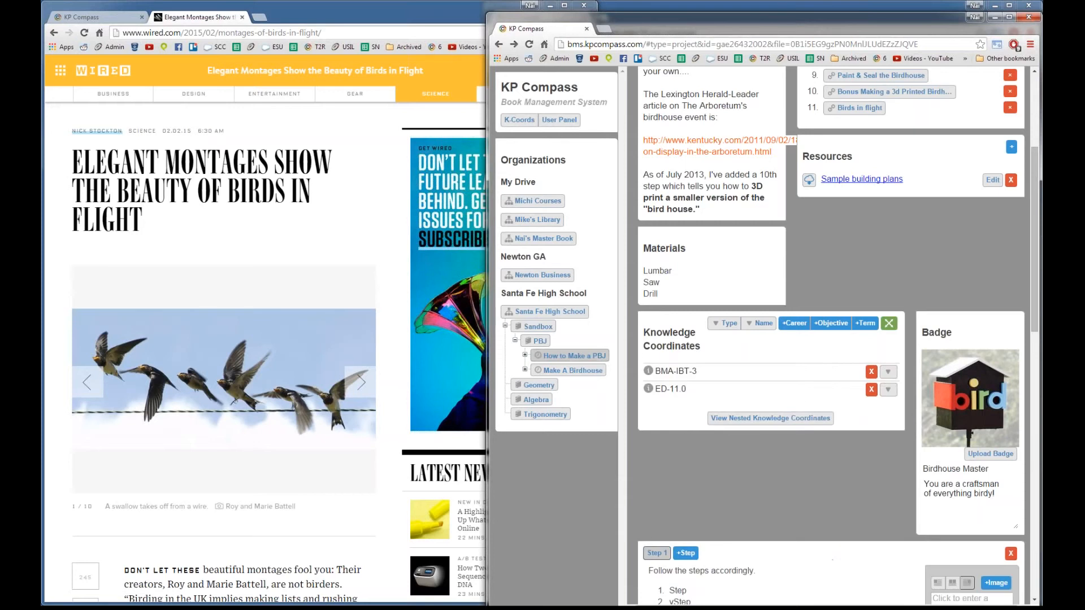
{"action": "left_click", "coordinate": [887, 390]}
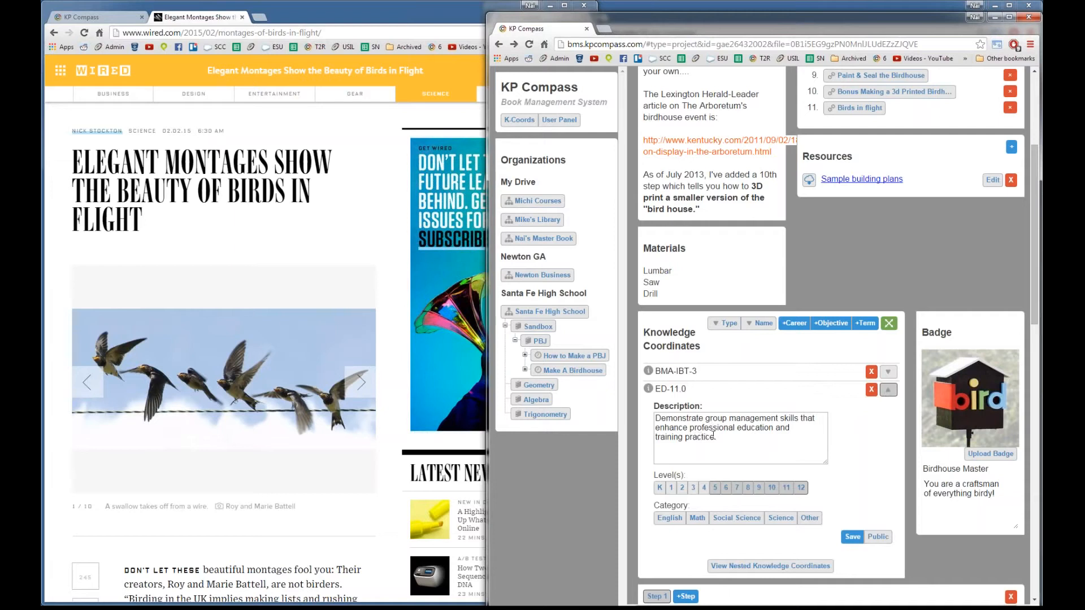
{"action": "left_click", "coordinate": [887, 391]}
{"action": "left_click", "coordinate": [888, 391]}
{"action": "left_click", "coordinate": [887, 390]}
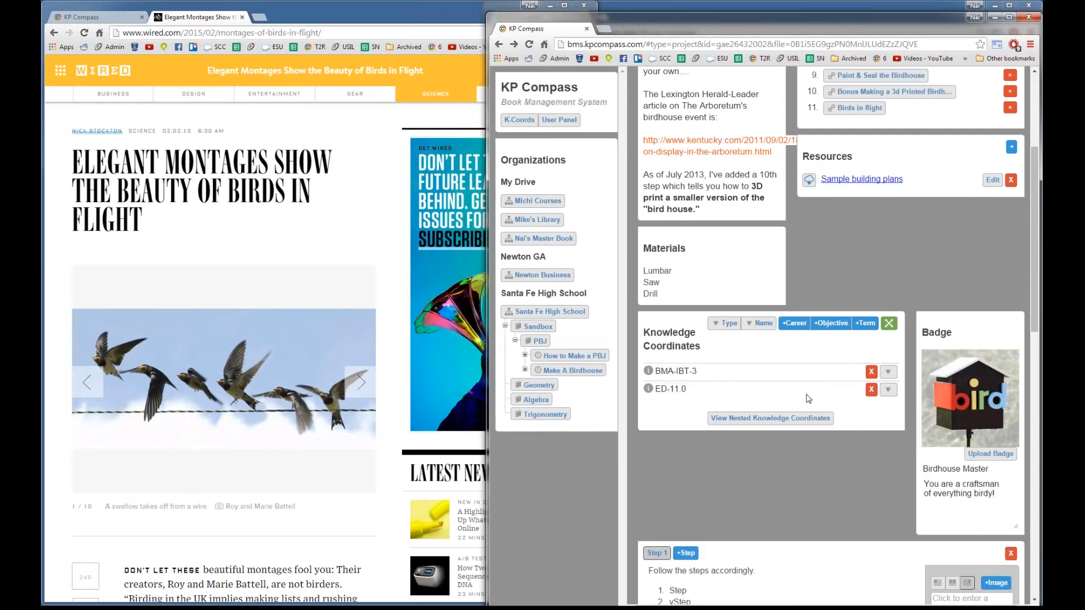
{"action": "scroll", "coordinate": [883, 194], "scroll_direction": "up", "scroll_amount": 1}
{"action": "scroll", "coordinate": [826, 318], "scroll_direction": "up", "scroll_amount": 1}
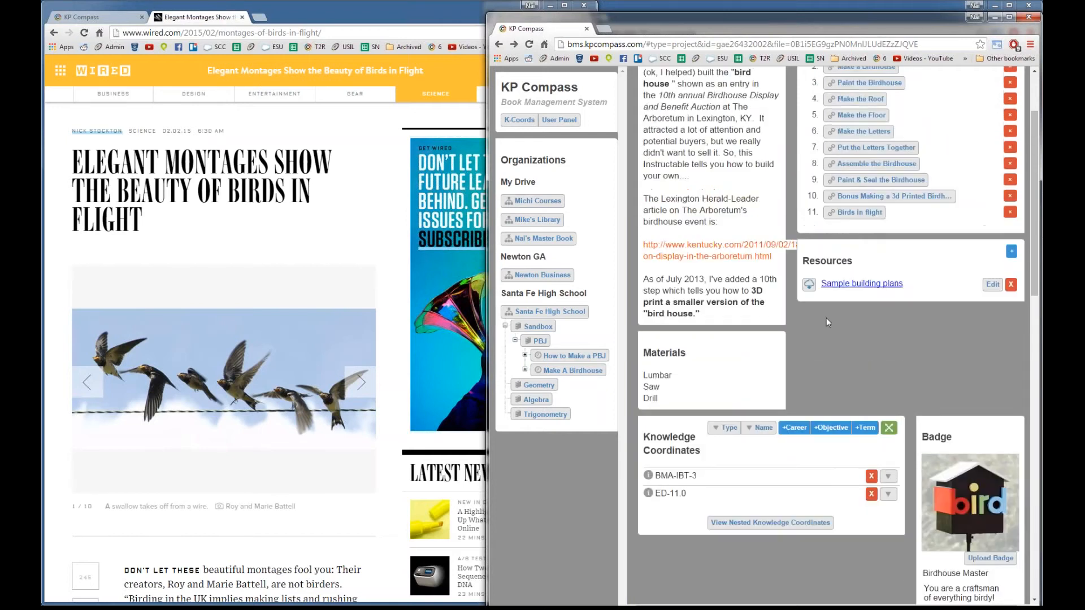
{"action": "scroll", "coordinate": [823, 376], "scroll_direction": "up", "scroll_amount": 1}
{"action": "scroll", "coordinate": [773, 521], "scroll_direction": "down", "scroll_amount": 1}
{"action": "scroll", "coordinate": [798, 453], "scroll_direction": "up", "scroll_amount": 2}
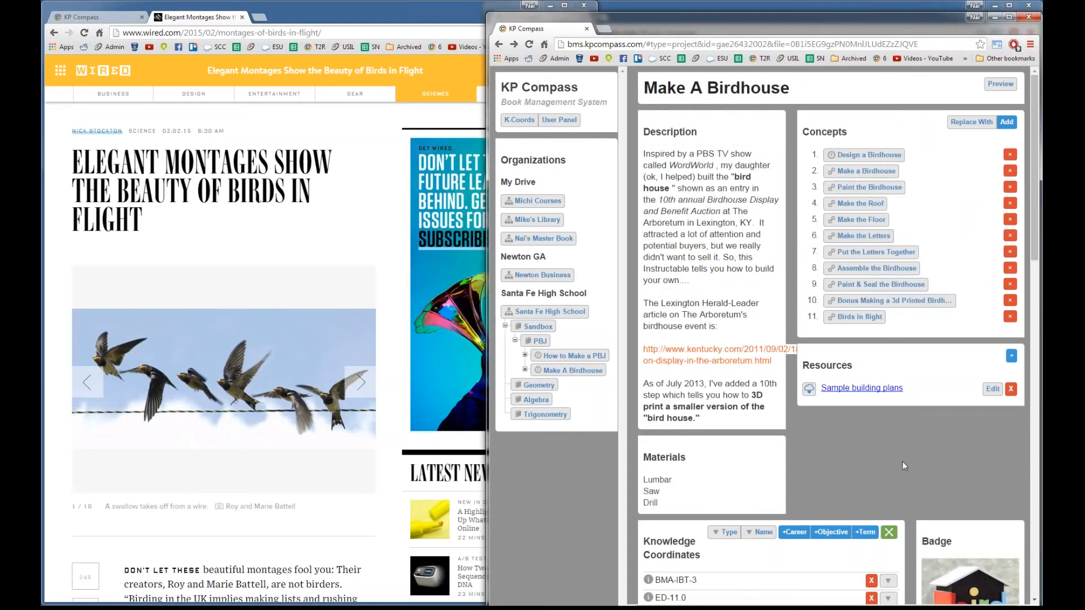
{"action": "scroll", "coordinate": [830, 494], "scroll_direction": "down", "scroll_amount": 2}
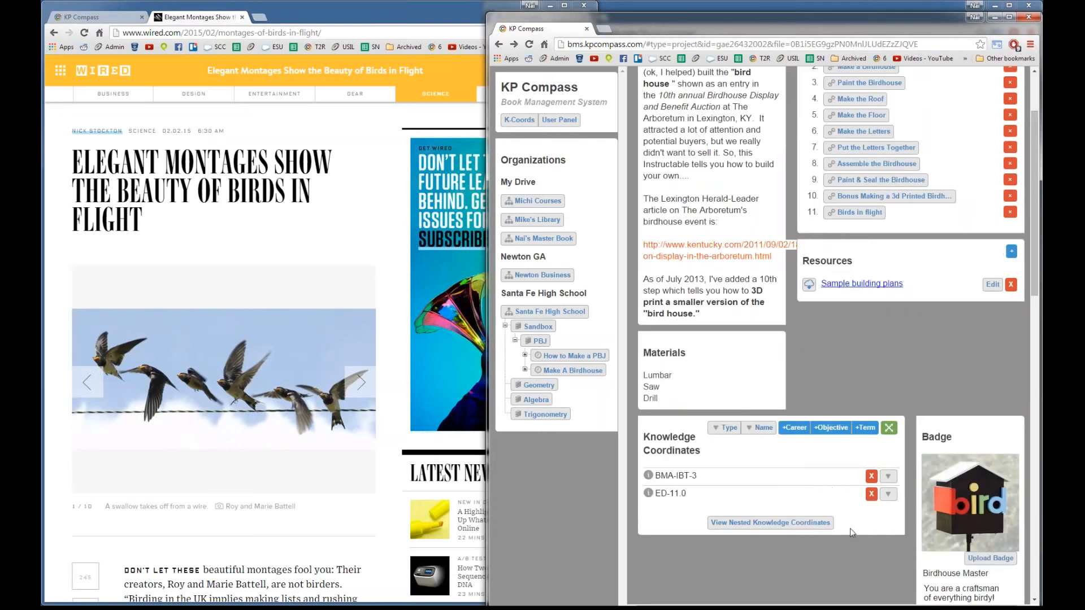
{"action": "scroll", "coordinate": [848, 452], "scroll_direction": "up", "scroll_amount": 2}
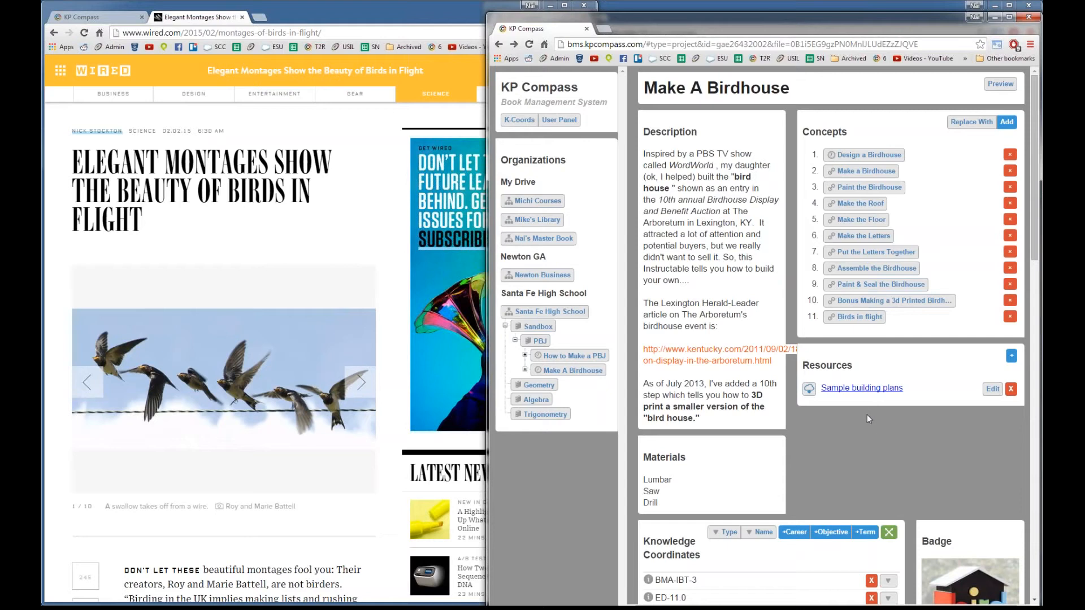
{"action": "scroll", "coordinate": [871, 430], "scroll_direction": "down", "scroll_amount": 1}
{"action": "scroll", "coordinate": [865, 347], "scroll_direction": "up", "scroll_amount": 1}
{"action": "scroll", "coordinate": [868, 395], "scroll_direction": "down", "scroll_amount": 1}
{"action": "scroll", "coordinate": [870, 410], "scroll_direction": "up", "scroll_amount": 1}
{"action": "left_click", "coordinate": [1010, 360]}
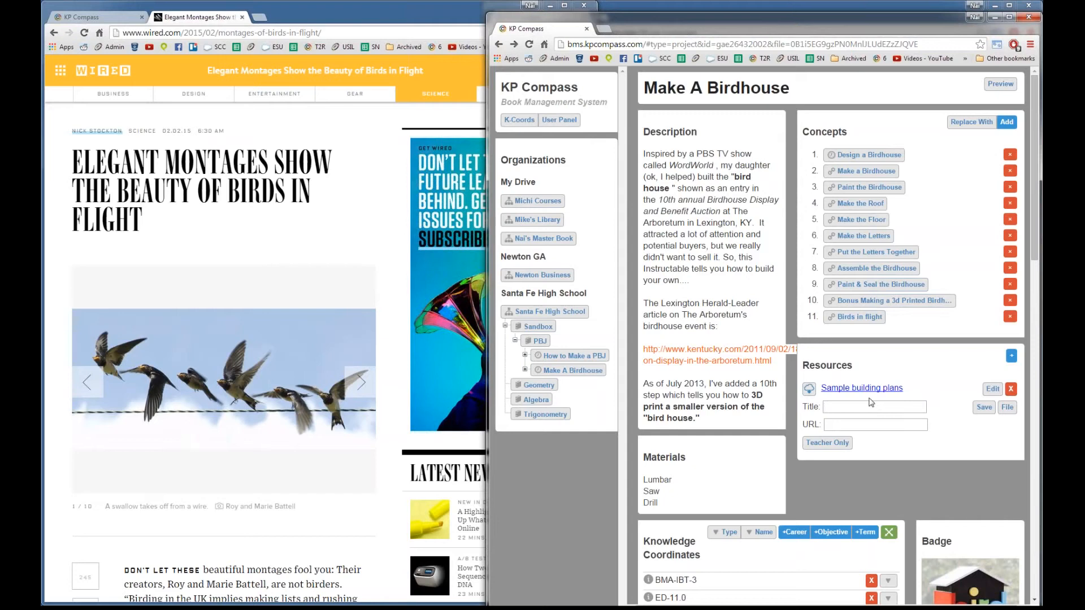
{"action": "type", "text": "QR Code Creator"}
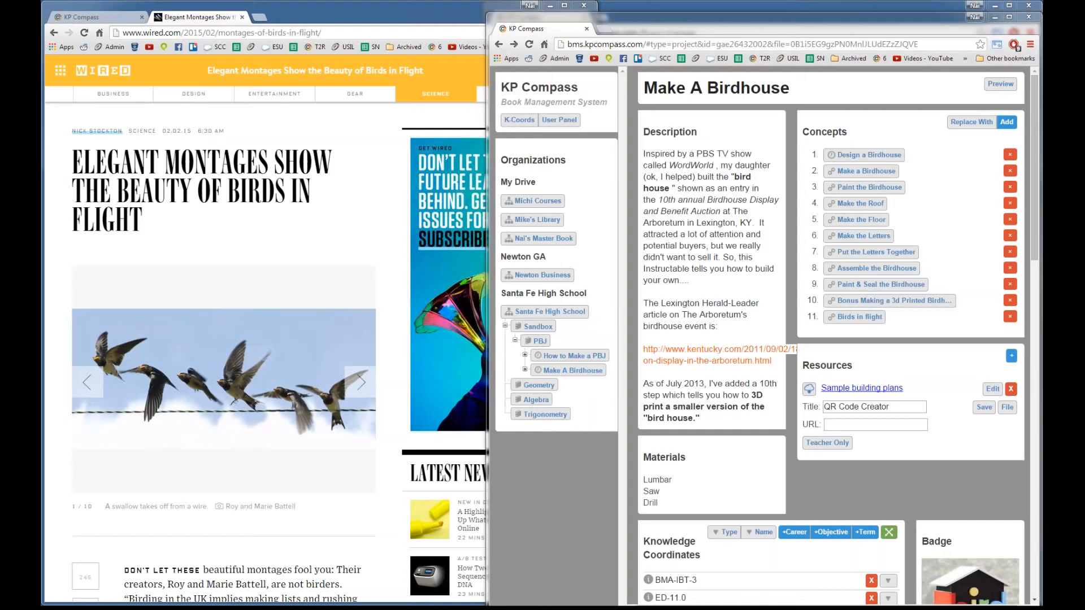
{"action": "left_click", "coordinate": [862, 428]}
{"action": "type", "text": "http://www.qrstuff.com/"}
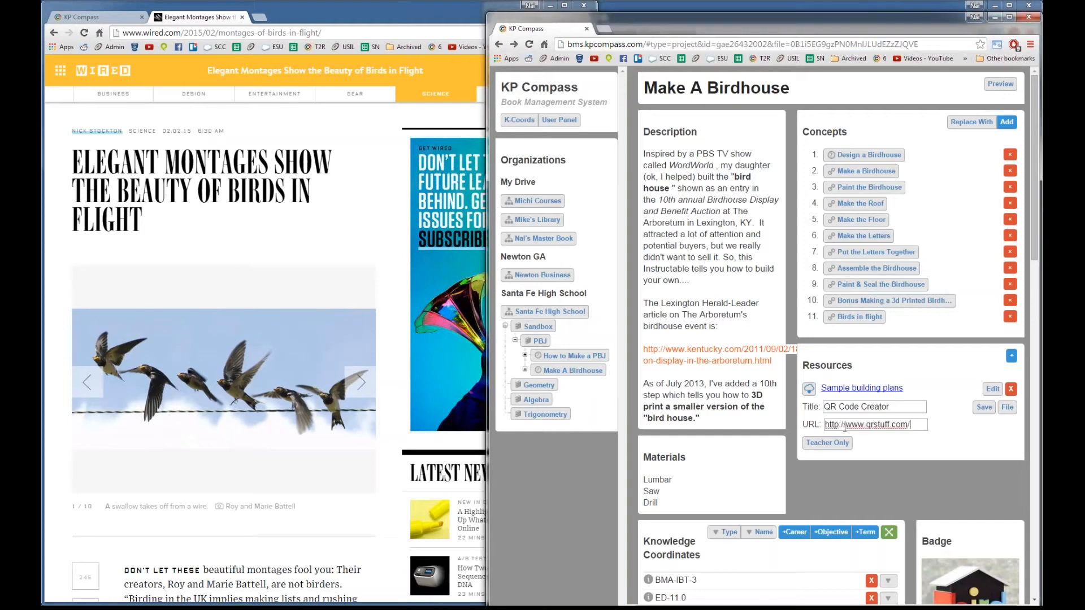
{"action": "left_click", "coordinate": [983, 407]}
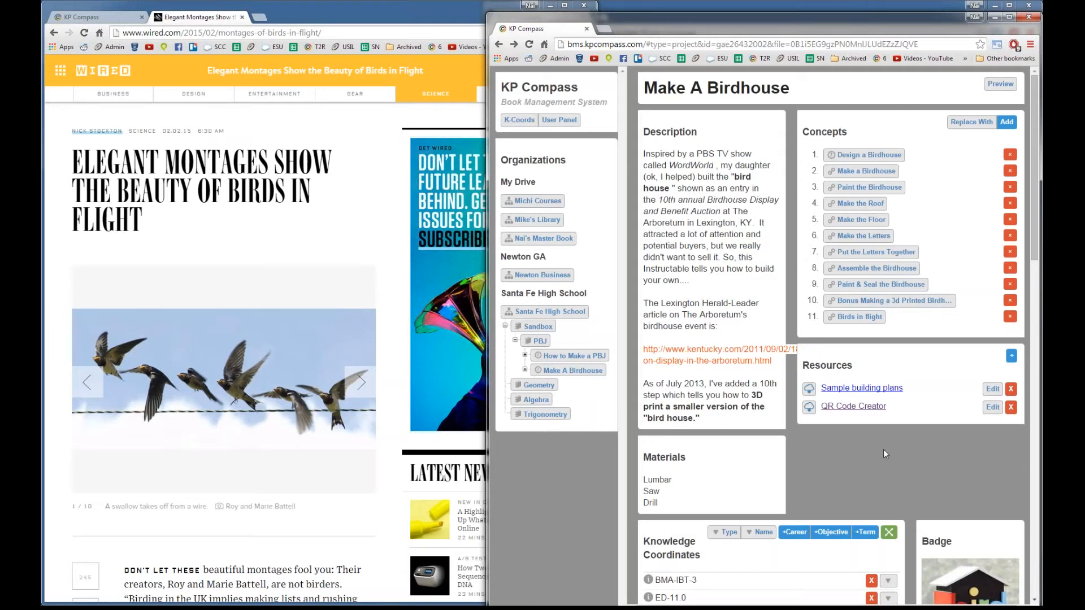
{"action": "scroll", "coordinate": [891, 473], "scroll_direction": "down", "scroll_amount": 8}
{"action": "scroll", "coordinate": [827, 477], "scroll_direction": "up", "scroll_amount": 7}
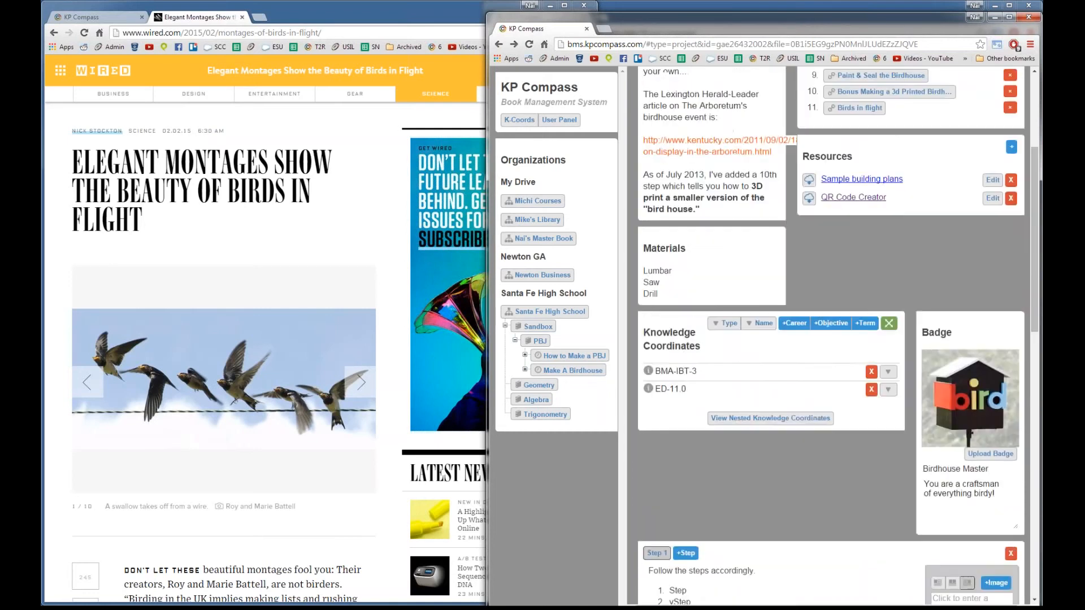
Step: Compare the student view's resources with the editor, then bring the bms.kpcompass.com book editor forward
{"action": "left_click", "coordinate": [97, 17]}
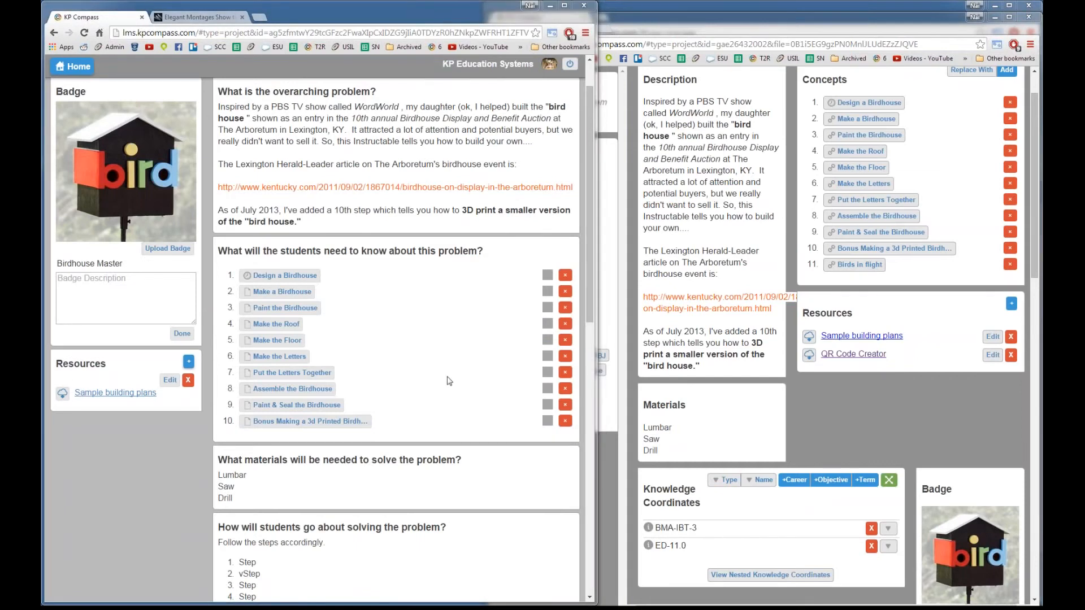
{"action": "scroll", "coordinate": [409, 363], "scroll_direction": "down", "scroll_amount": 6}
{"action": "scroll", "coordinate": [409, 363], "scroll_direction": "up", "scroll_amount": 7}
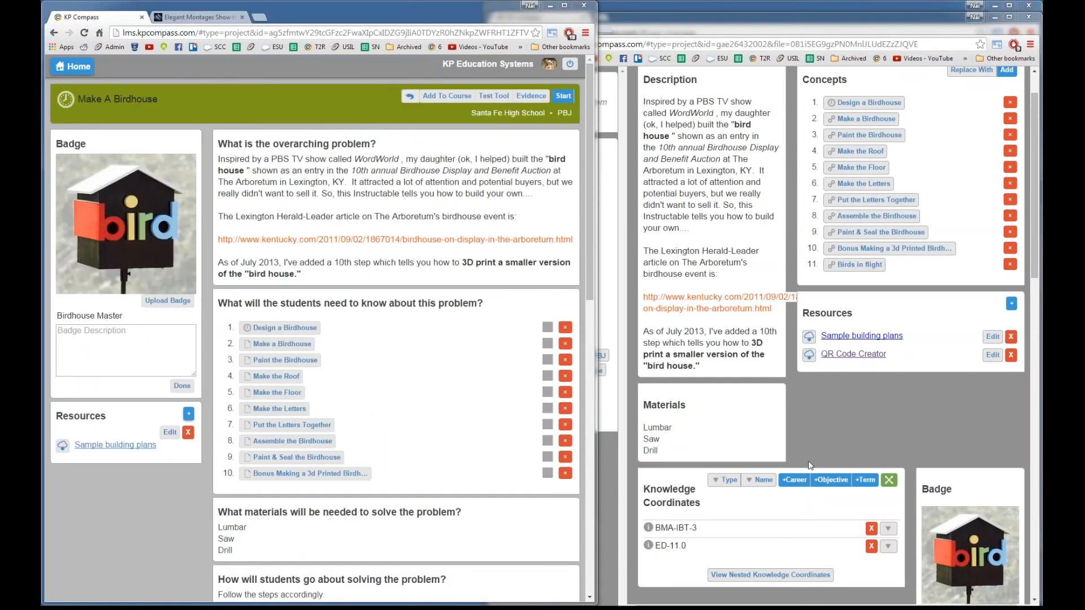
{"action": "left_click", "coordinate": [904, 303]}
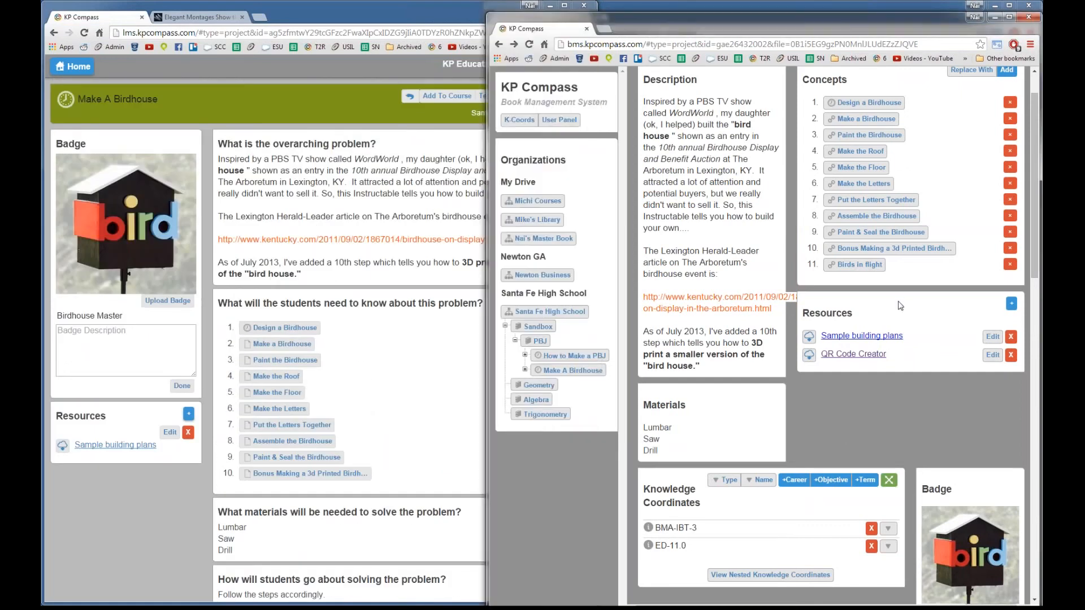
{"action": "left_click", "coordinate": [397, 441]}
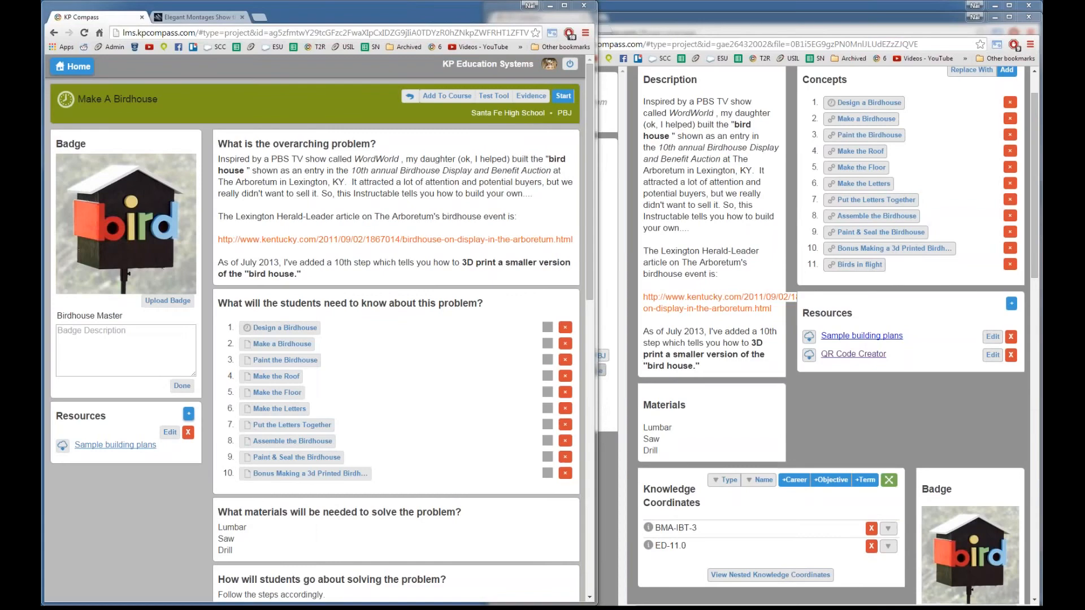
{"action": "left_click", "coordinate": [869, 402]}
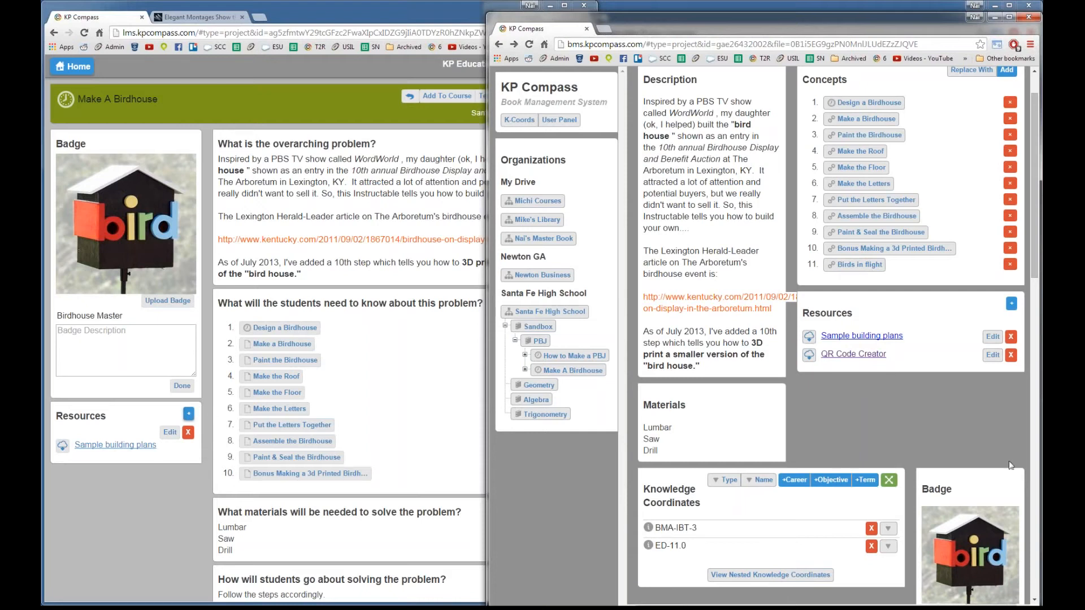
{"action": "scroll", "coordinate": [913, 433], "scroll_direction": "down", "scroll_amount": 15}
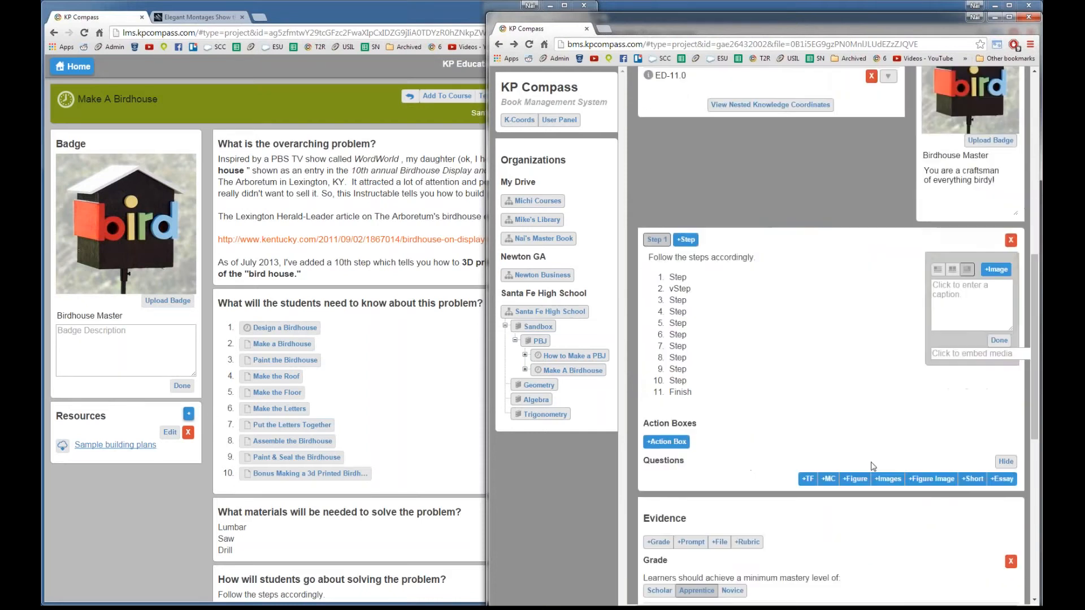
{"action": "scroll", "coordinate": [866, 468], "scroll_direction": "down", "scroll_amount": 1}
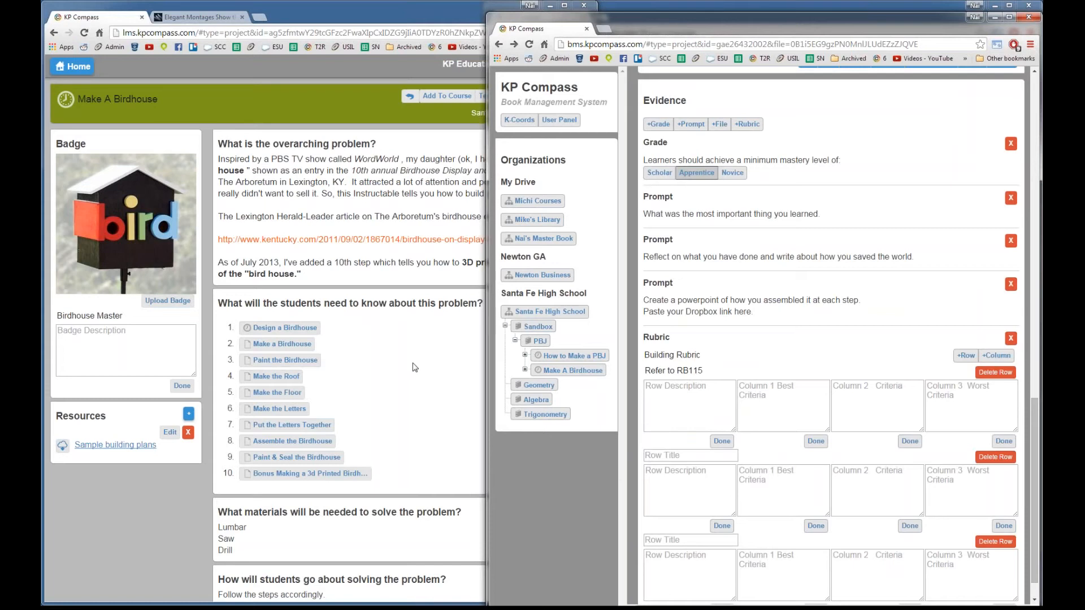
{"action": "scroll", "coordinate": [913, 339], "scroll_direction": "up", "scroll_amount": 15}
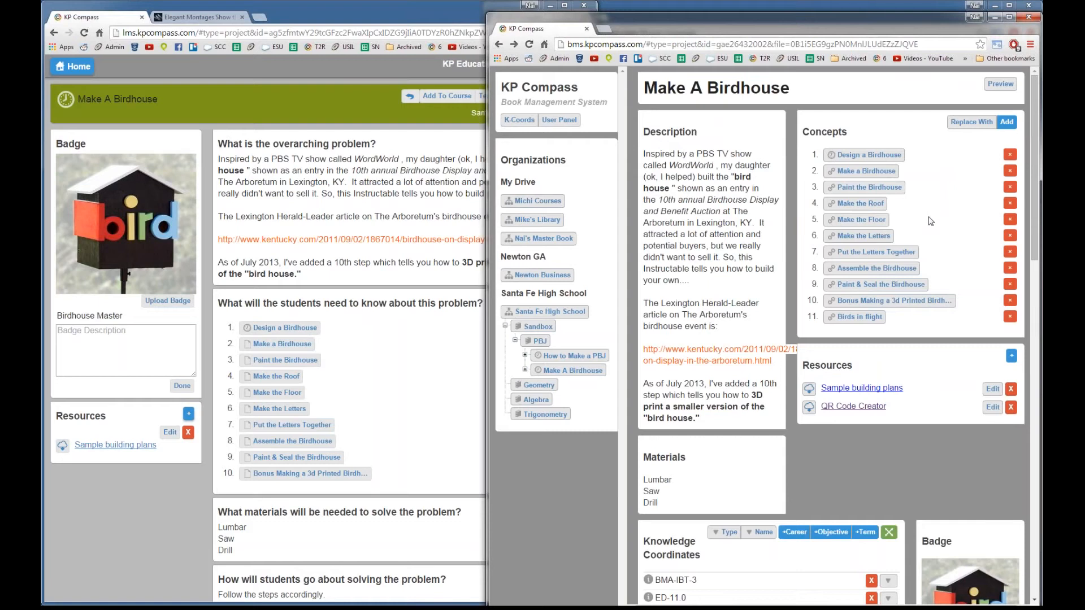
Step: Highlight the Concepts and Resources headings, then bring the lms.kpcompass.com learner window forward
{"action": "double_click", "coordinate": [842, 137]}
{"action": "double_click", "coordinate": [839, 365]}
{"action": "left_click", "coordinate": [405, 386]}
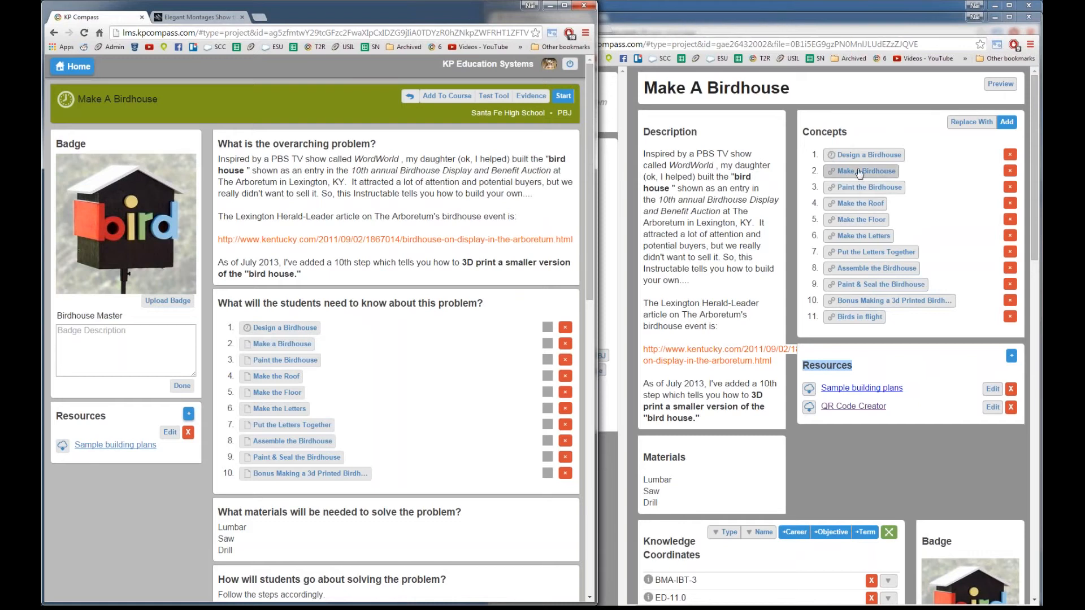
{"action": "left_click", "coordinate": [856, 232]}
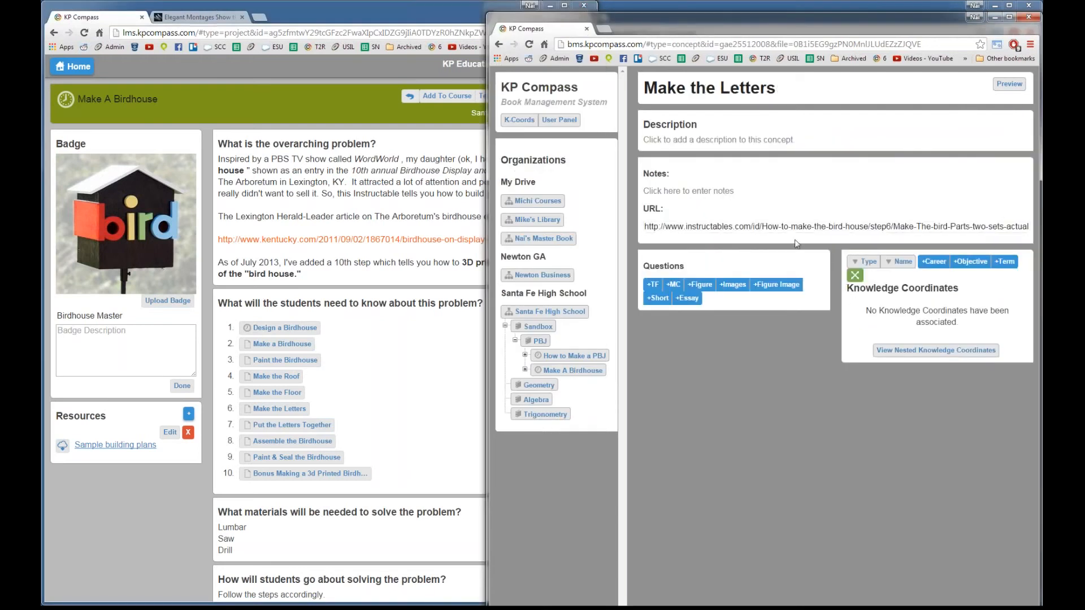
{"action": "left_click", "coordinate": [387, 363]}
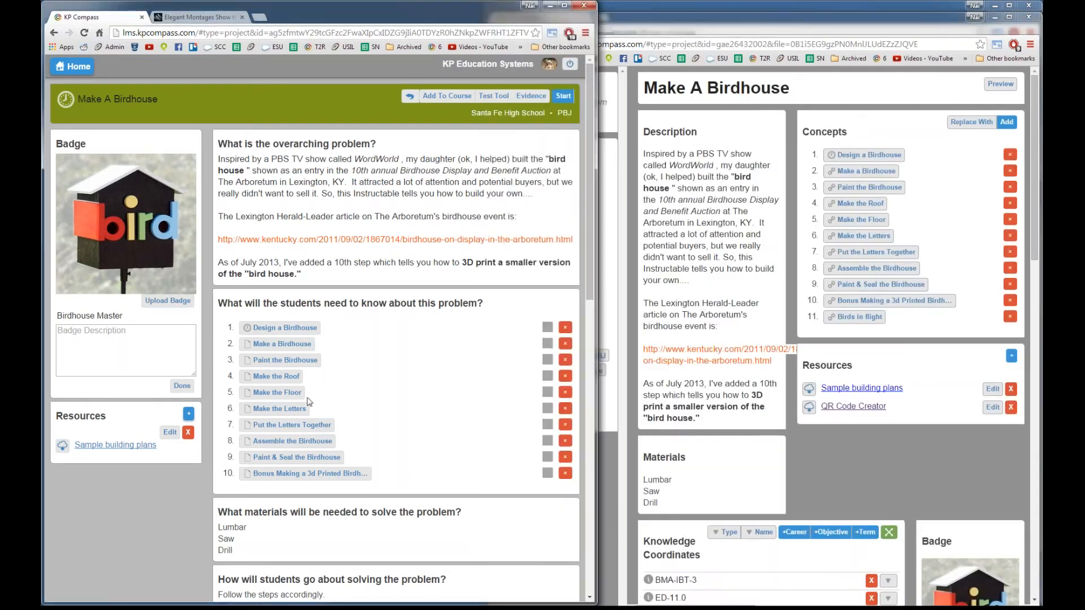
{"action": "left_click", "coordinate": [286, 409]}
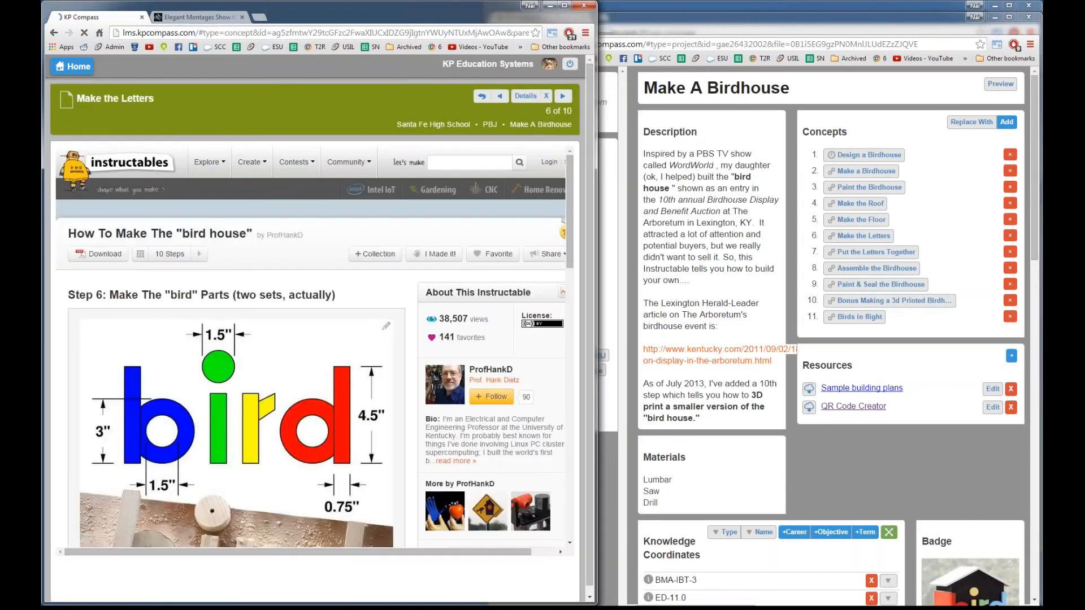
{"action": "scroll", "coordinate": [377, 373], "scroll_direction": "down", "scroll_amount": 3}
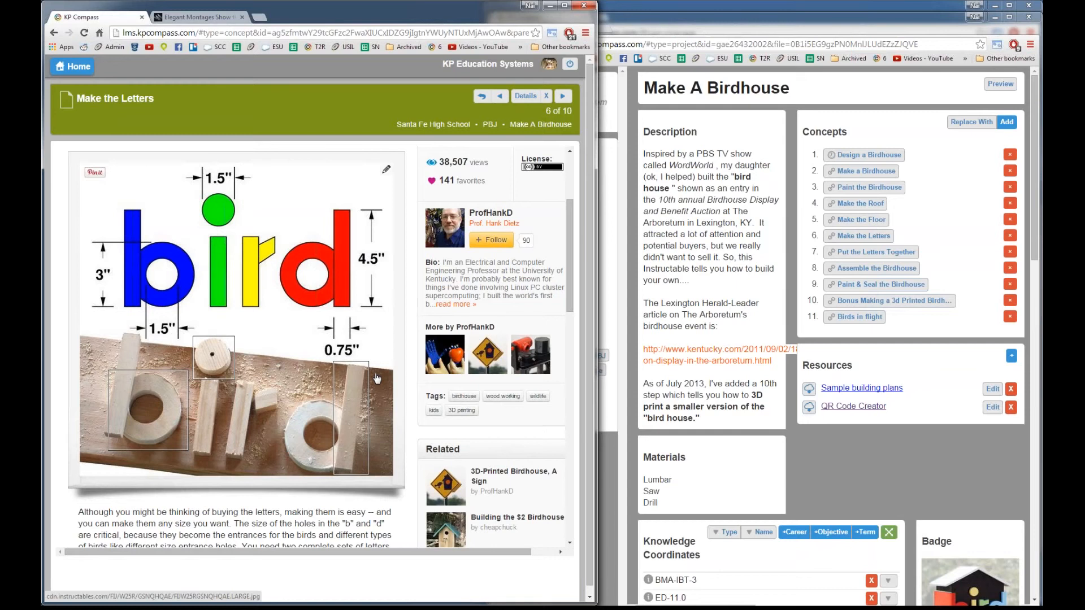
{"action": "scroll", "coordinate": [375, 375], "scroll_direction": "down", "scroll_amount": 1}
{"action": "scroll", "coordinate": [375, 374], "scroll_direction": "up", "scroll_amount": 3}
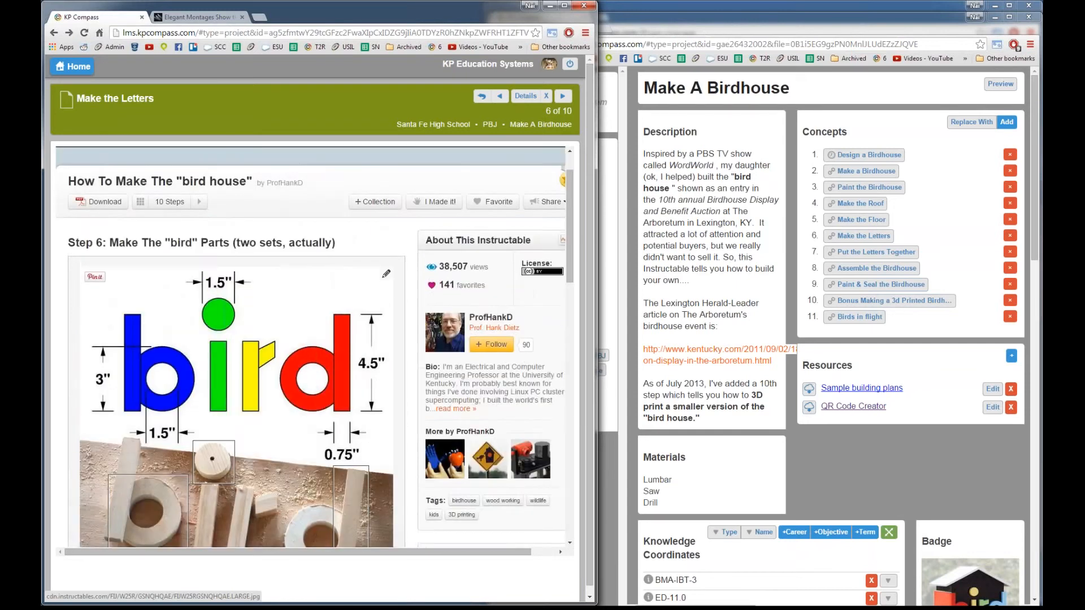
{"action": "key", "text": "alt+Left"}
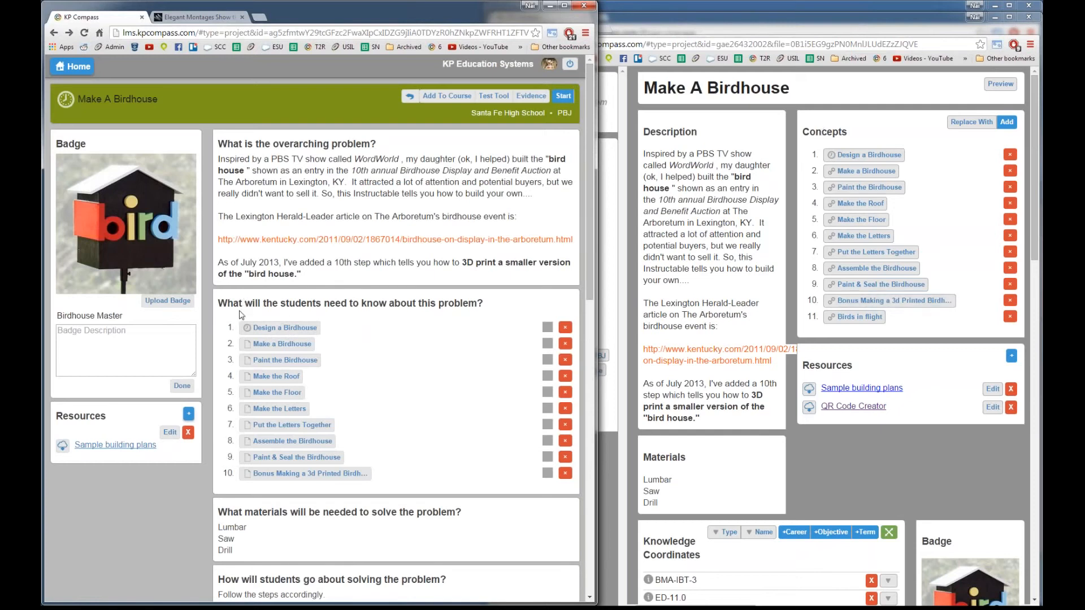
Step: Highlight the question heading, then drag the student's Courses home window in from the left edge
{"action": "left_click_drag", "start_coordinate": [230, 301], "coordinate": [481, 305]}
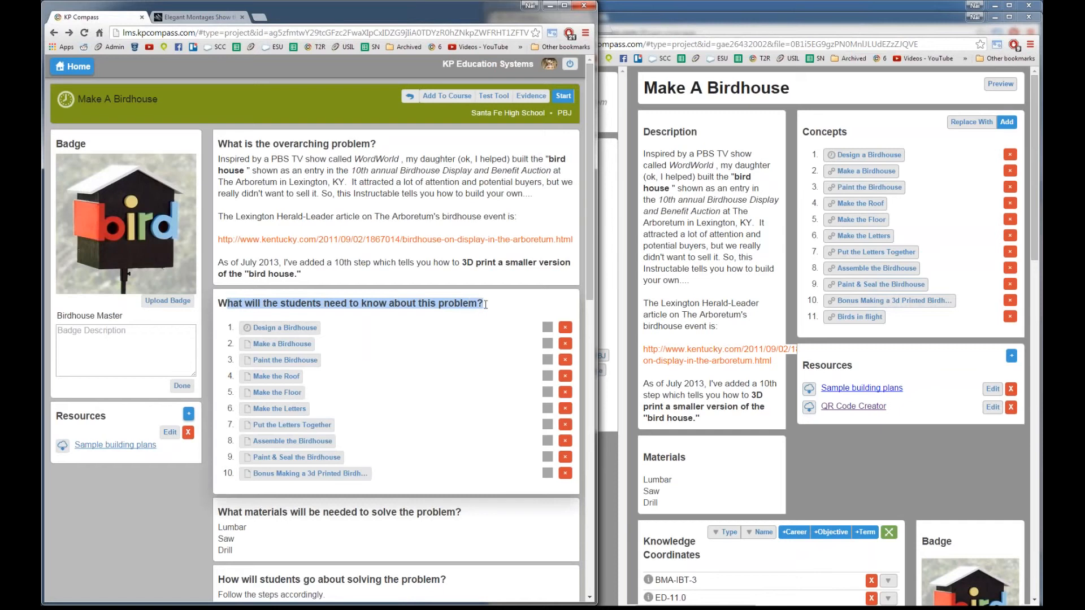
{"action": "left_click", "coordinate": [484, 305]}
{"action": "mouse_move", "coordinate": [483, 304]}
{"action": "left_mouse_down"}
{"action": "mouse_move", "coordinate": [221, 298]}
{"action": "mouse_move", "coordinate": [390, 303]}
{"action": "mouse_move", "coordinate": [228, 316]}
{"action": "mouse_move", "coordinate": [217, 306]}
{"action": "mouse_move", "coordinate": [479, 308]}
{"action": "left_mouse_up"}
{"action": "left_click", "coordinate": [414, 372]}
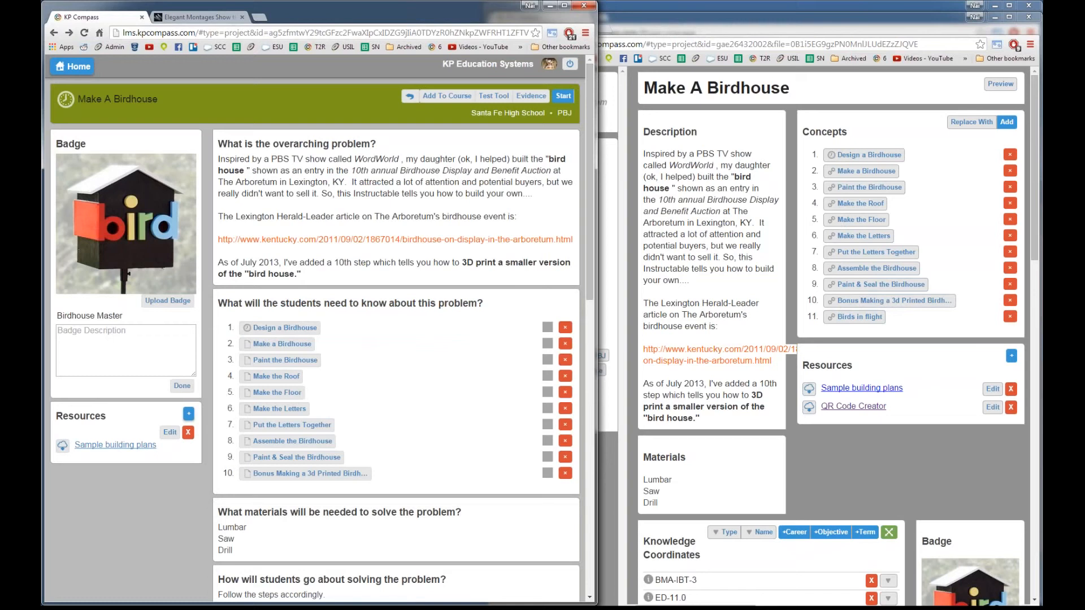
{"action": "left_click_drag", "start_coordinate": [0, 164], "coordinate": [217, 41]}
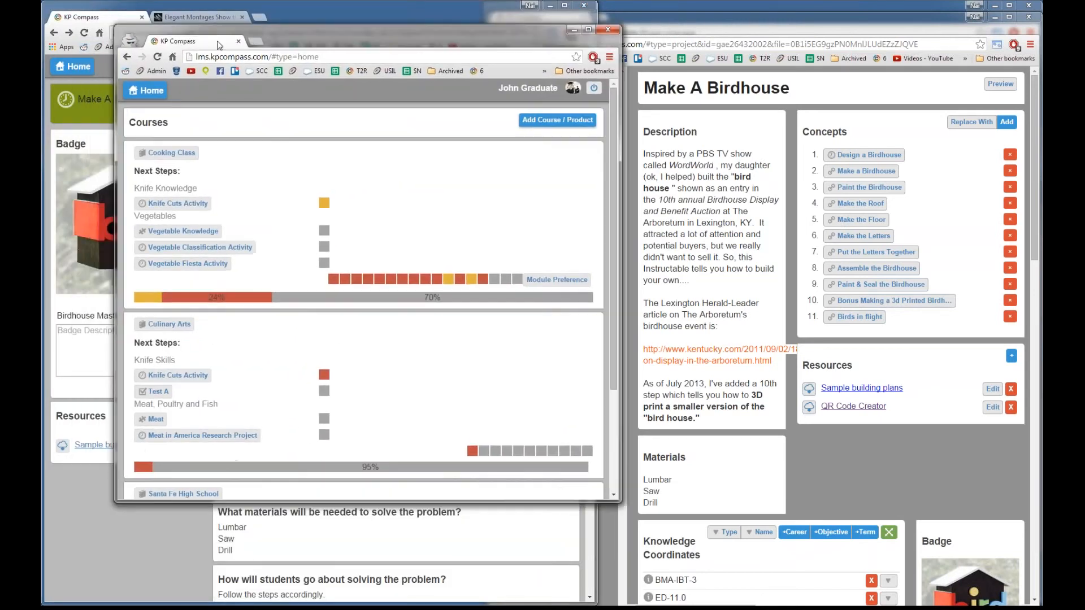
Step: Maximize the student's home window and open the Santa Fe High School course
{"action": "double_click", "coordinate": [308, 42]}
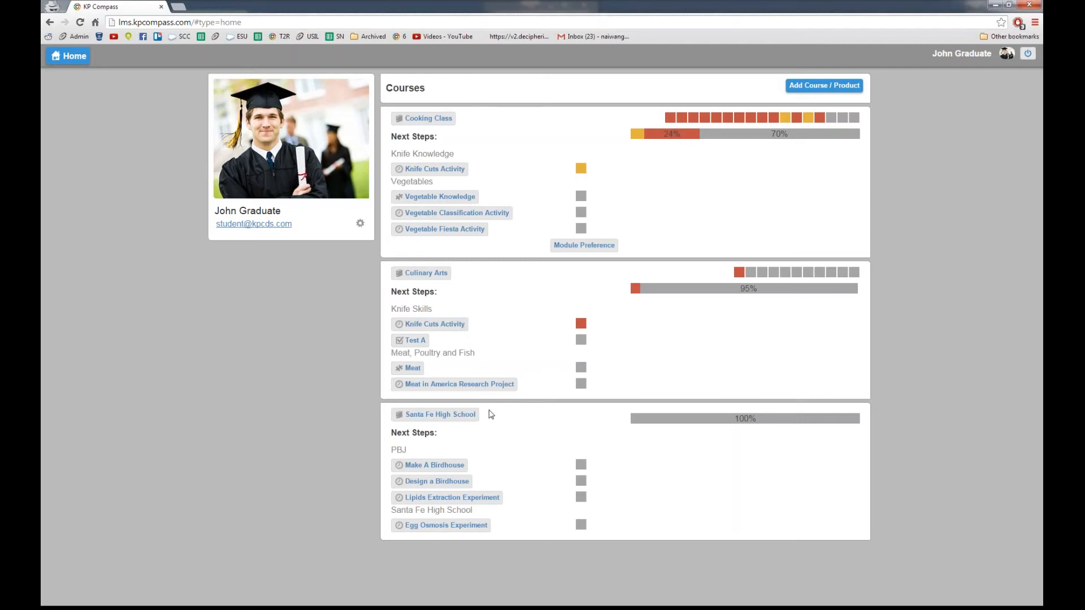
{"action": "left_click", "coordinate": [452, 418]}
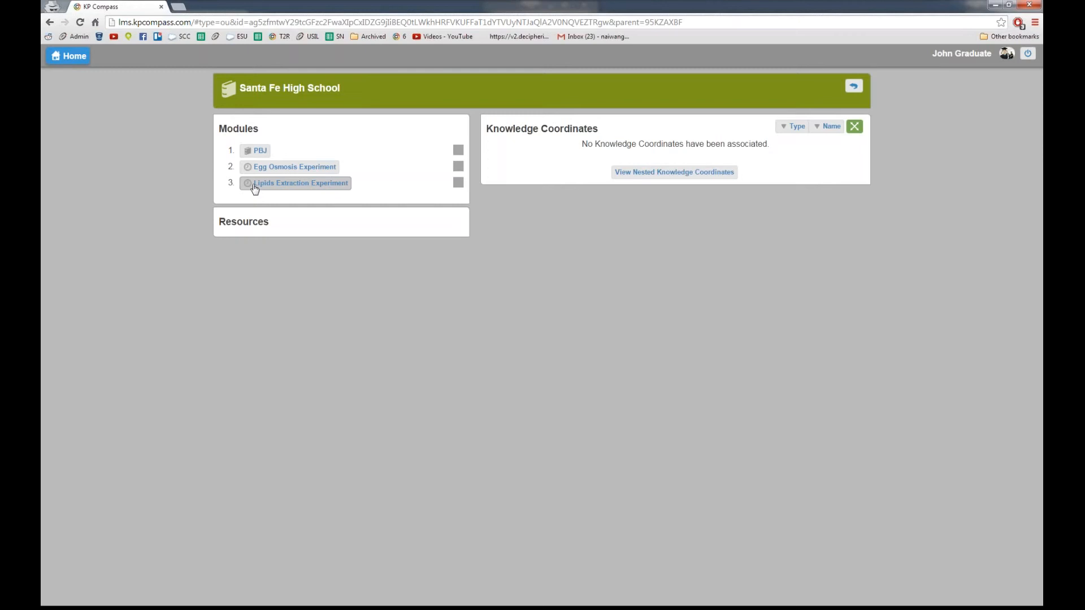
Step: Open the PBJ module and then its Make A Birdhouse project
{"action": "left_click", "coordinate": [252, 150]}
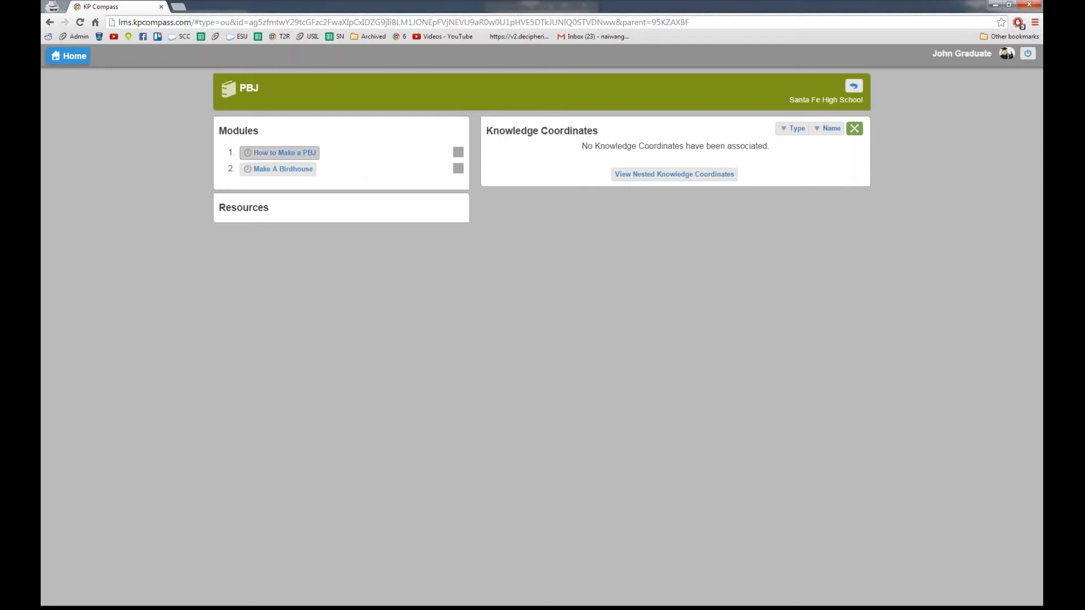
{"action": "left_click", "coordinate": [270, 170]}
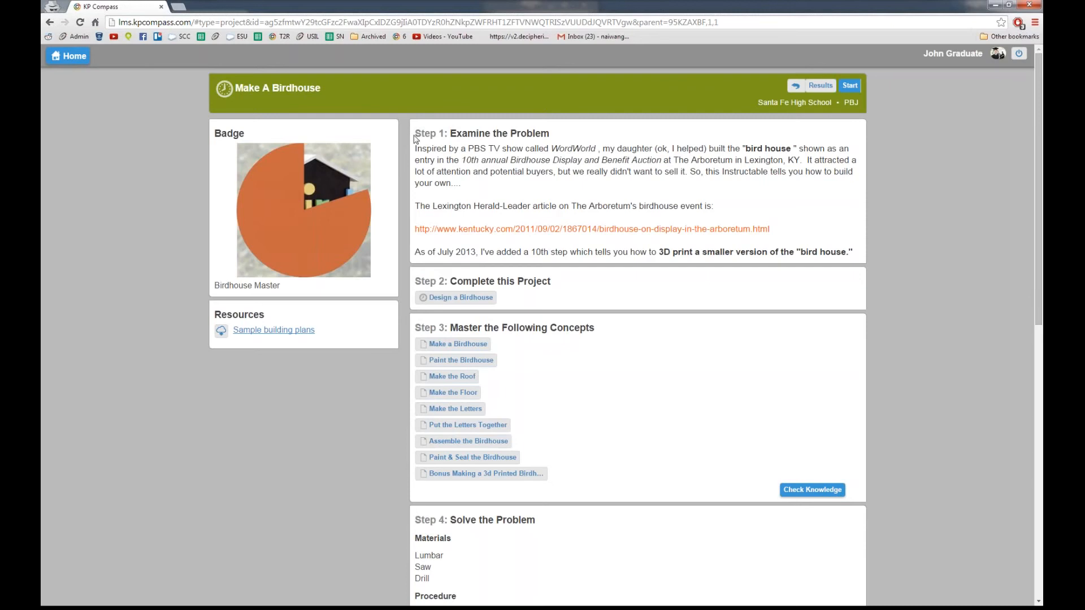
Step: Highlight the Step 1 problem description text, then clear the selection twice
{"action": "left_click_drag", "start_coordinate": [425, 134], "coordinate": [850, 250]}
{"action": "left_click", "coordinate": [850, 250]}
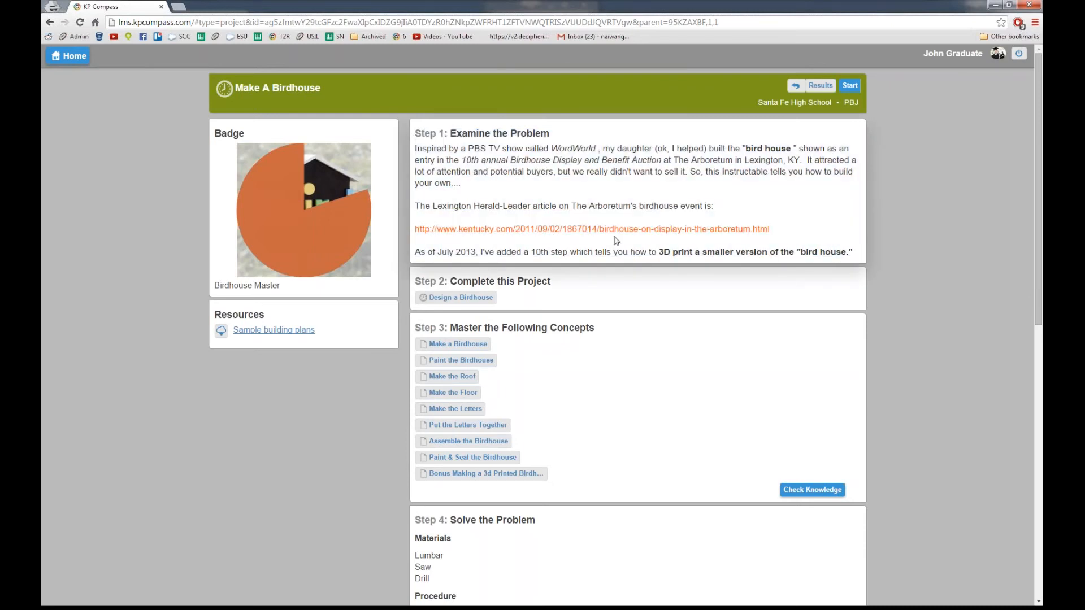
{"action": "left_click_drag", "start_coordinate": [422, 149], "coordinate": [731, 210]}
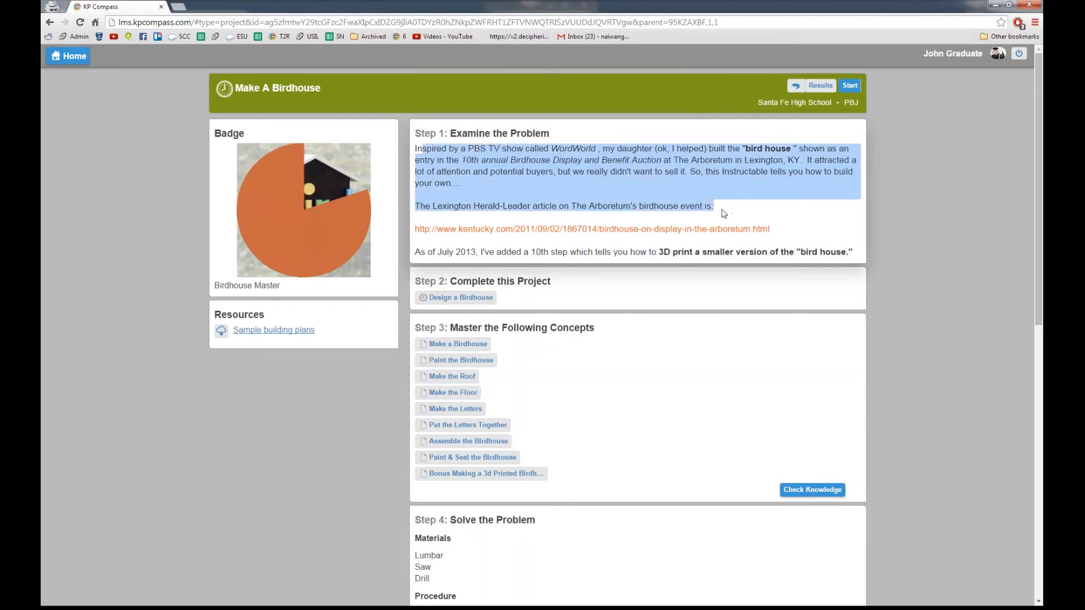
{"action": "left_click", "coordinate": [681, 208]}
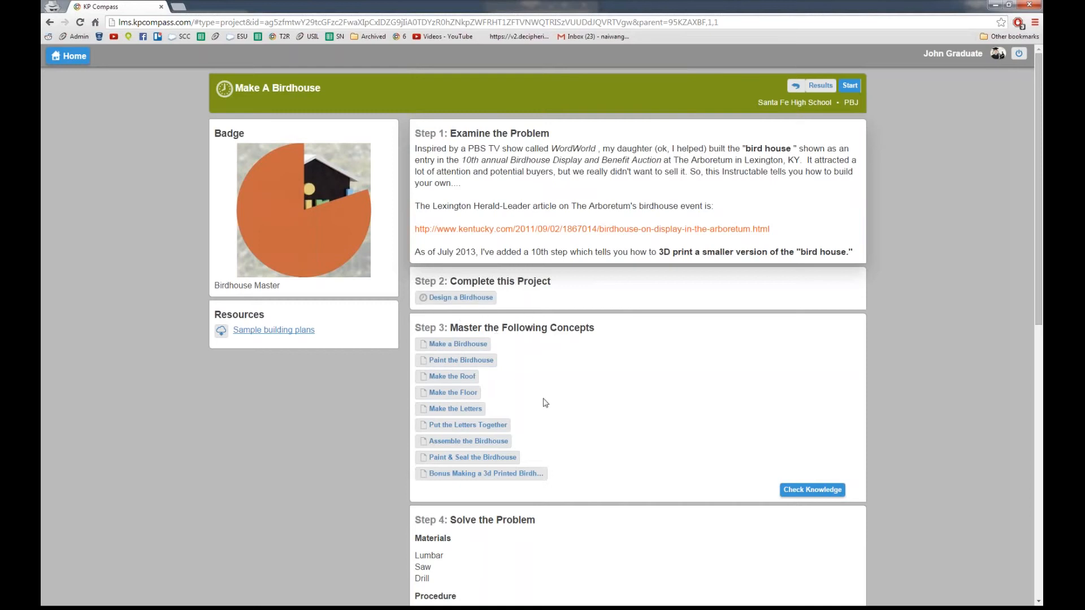
{"action": "scroll", "coordinate": [553, 417], "scroll_direction": "down", "scroll_amount": 1}
{"action": "scroll", "coordinate": [552, 417], "scroll_direction": "down", "scroll_amount": 5}
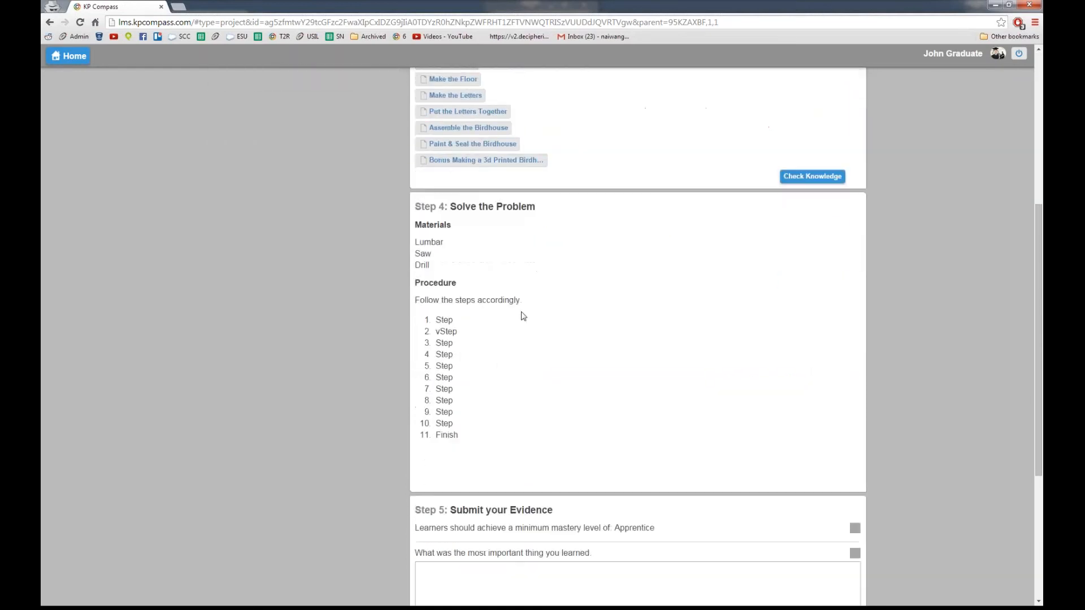
{"action": "scroll", "coordinate": [490, 362], "scroll_direction": "down", "scroll_amount": 4}
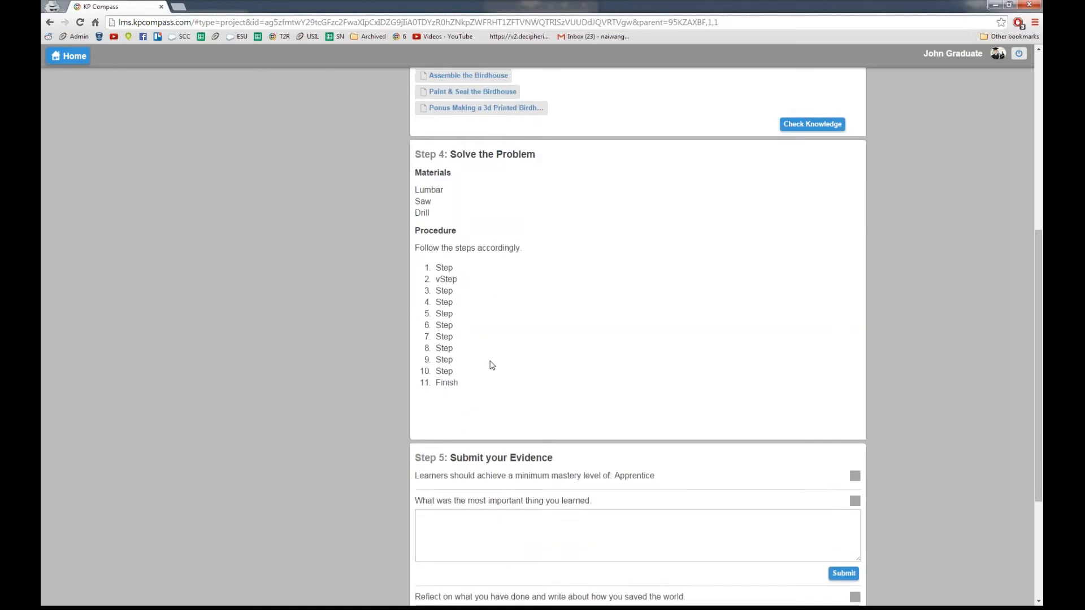
{"action": "scroll", "coordinate": [492, 365], "scroll_direction": "down", "scroll_amount": 1}
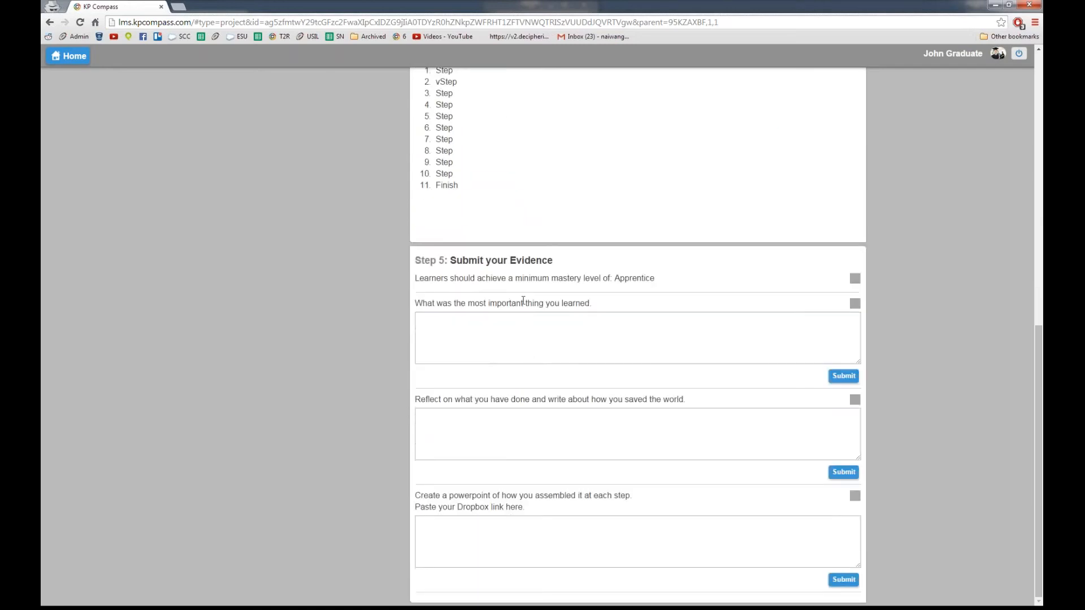
{"action": "scroll", "coordinate": [557, 341], "scroll_direction": "up", "scroll_amount": 6}
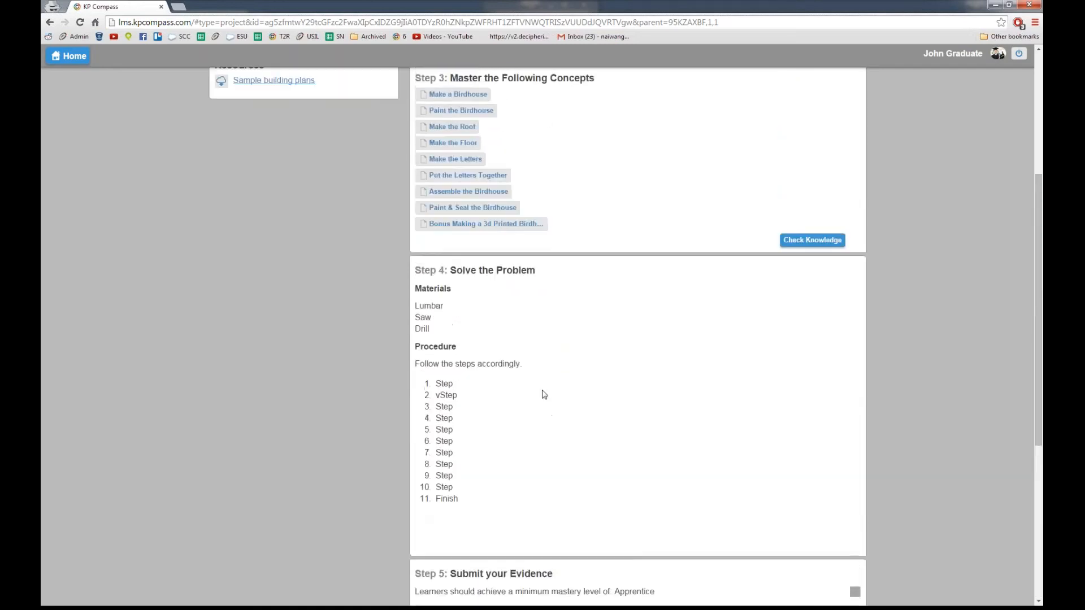
{"action": "scroll", "coordinate": [544, 394], "scroll_direction": "up", "scroll_amount": 5}
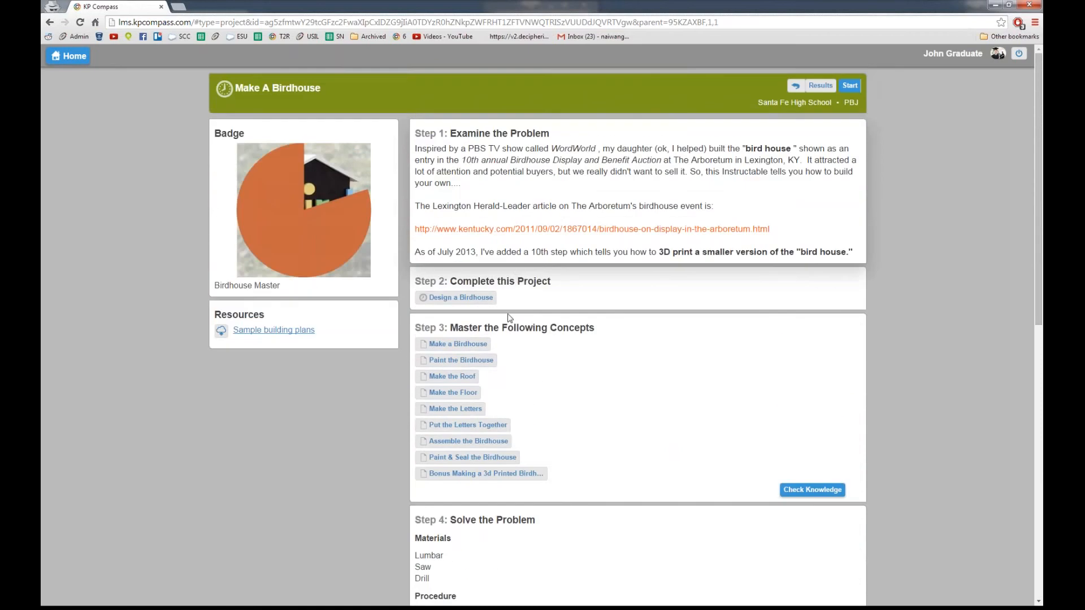
Step: Open Design a Birdhouse, view Understanding Drafting, then open 'How to use a pencil and a ruler'
{"action": "left_click", "coordinate": [443, 299]}
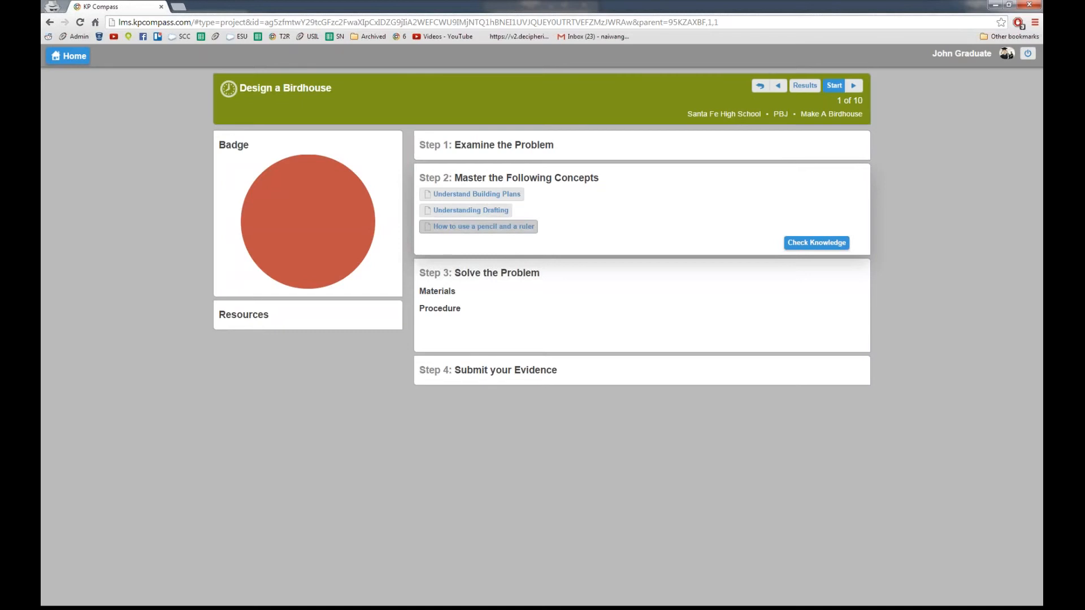
{"action": "left_click", "coordinate": [486, 218]}
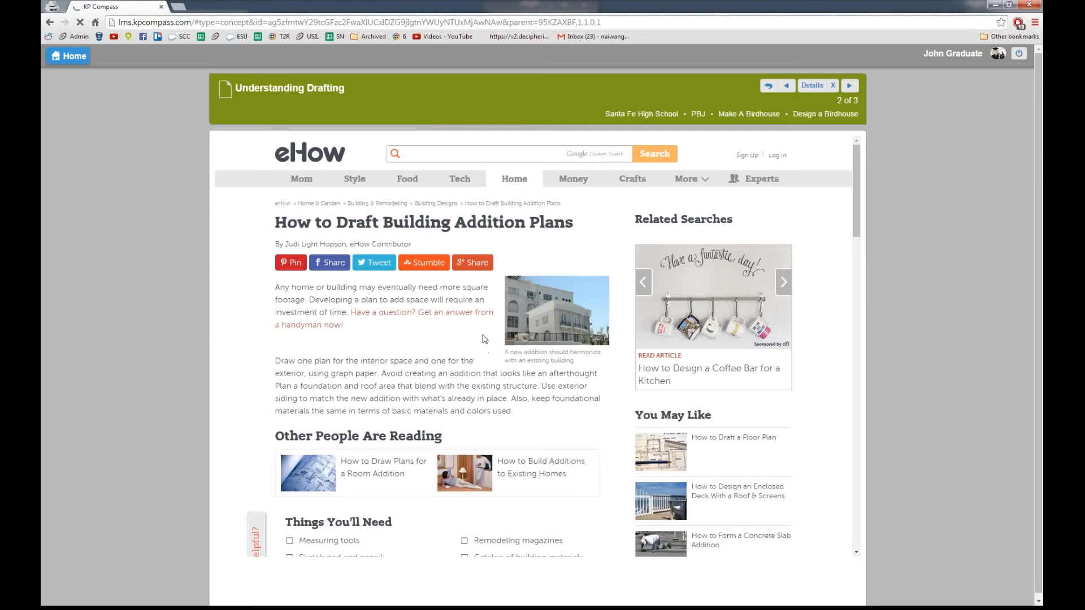
{"action": "scroll", "coordinate": [485, 336], "scroll_direction": "down", "scroll_amount": 3}
{"action": "key", "text": "alt+Left"}
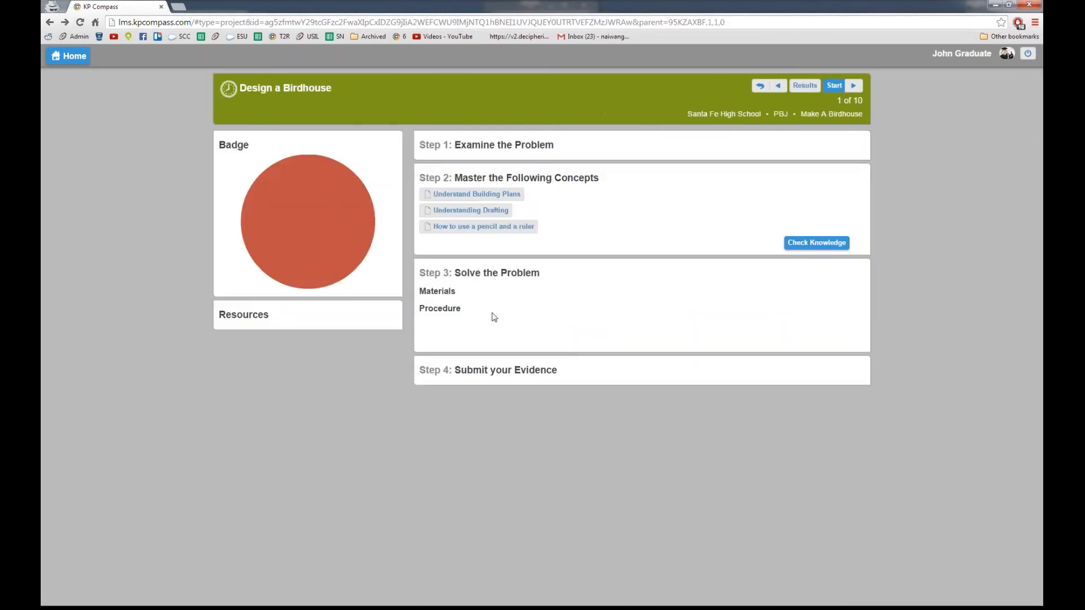
{"action": "left_click", "coordinate": [485, 229]}
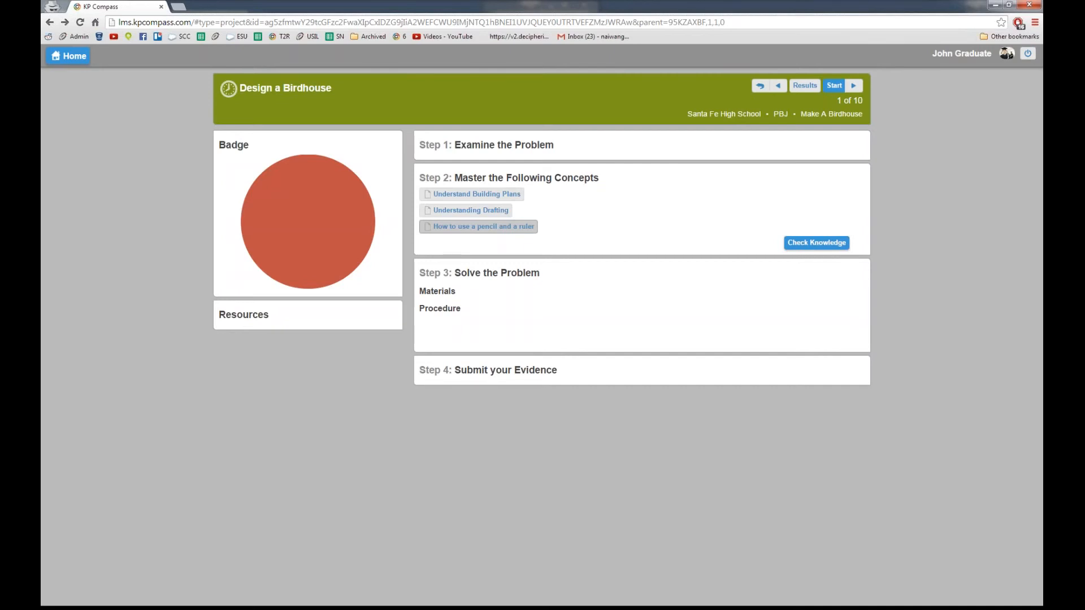
Step: Read the 'How to use a pencil and a ruler' instructions, then go back to Make A Birdhouse
{"action": "left_click", "coordinate": [481, 227]}
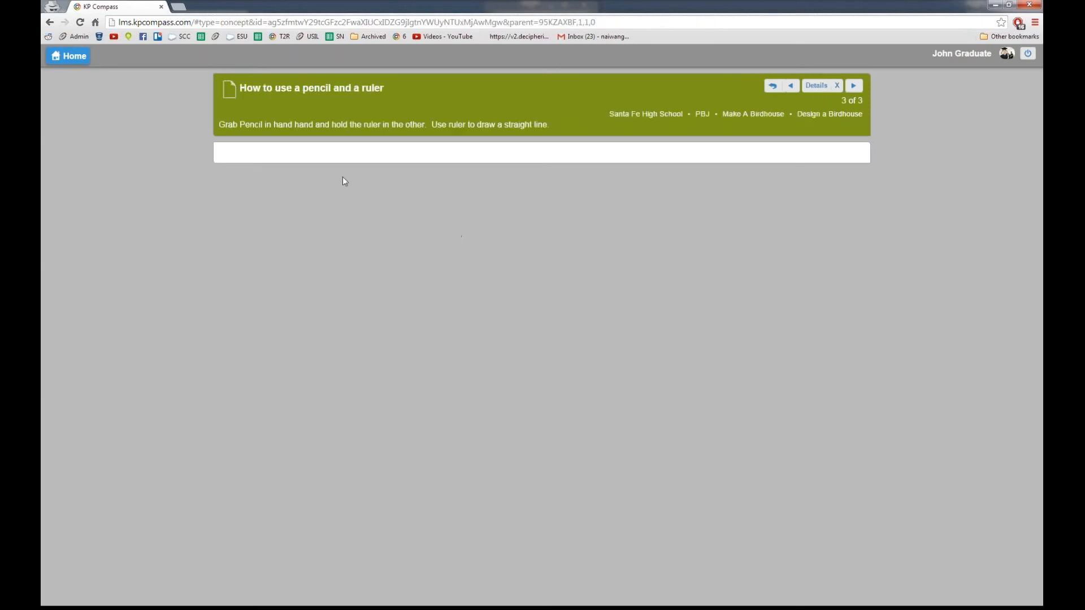
{"action": "left_click_drag", "start_coordinate": [292, 125], "coordinate": [549, 126]}
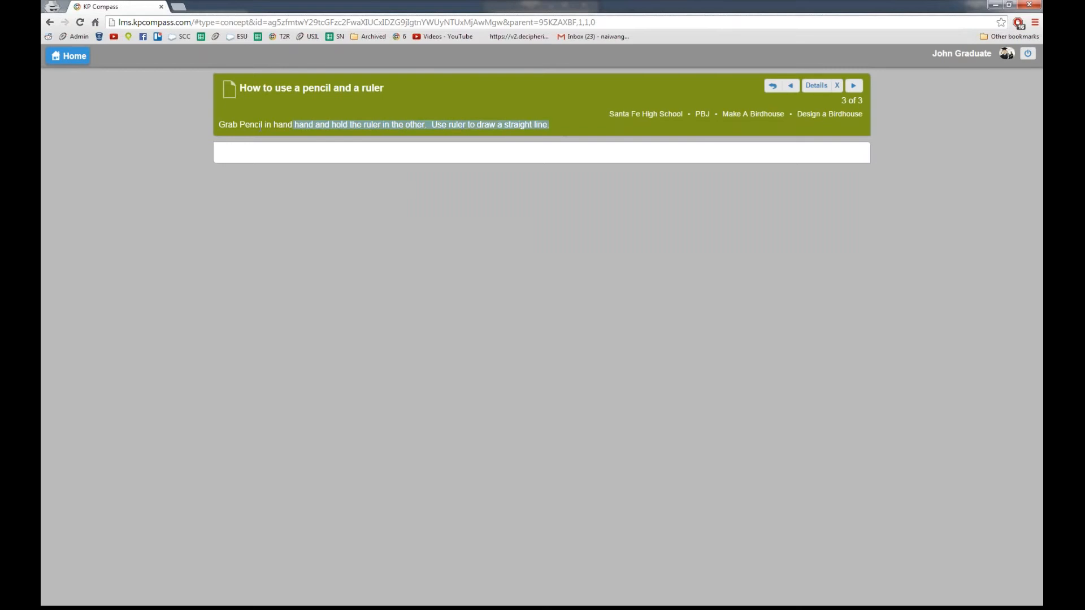
{"action": "left_click", "coordinate": [571, 189]}
{"action": "key", "text": "alt+Left"}
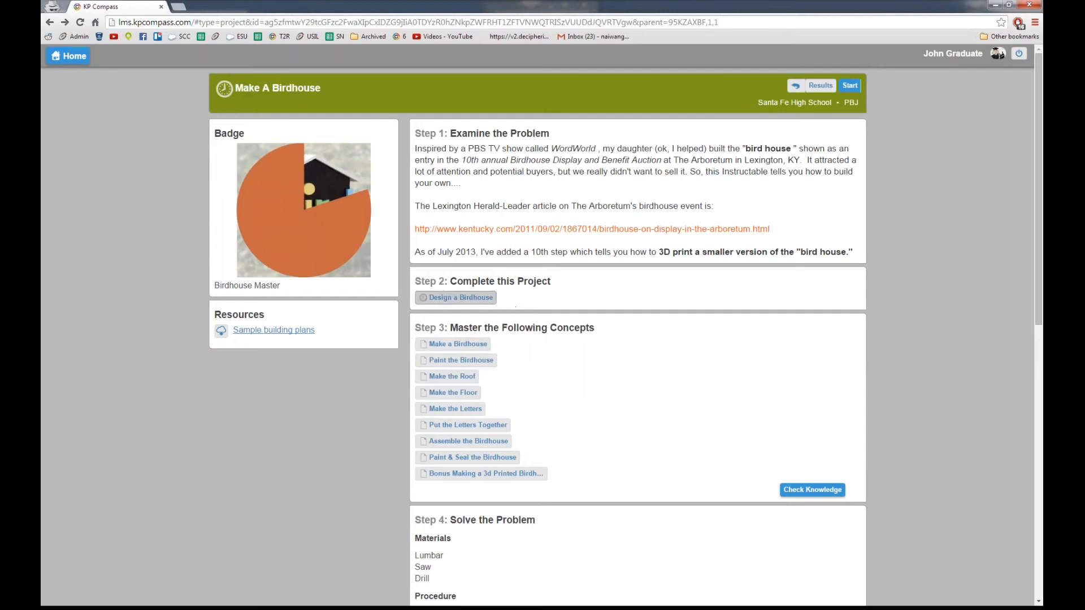
{"action": "left_click", "coordinate": [490, 298]}
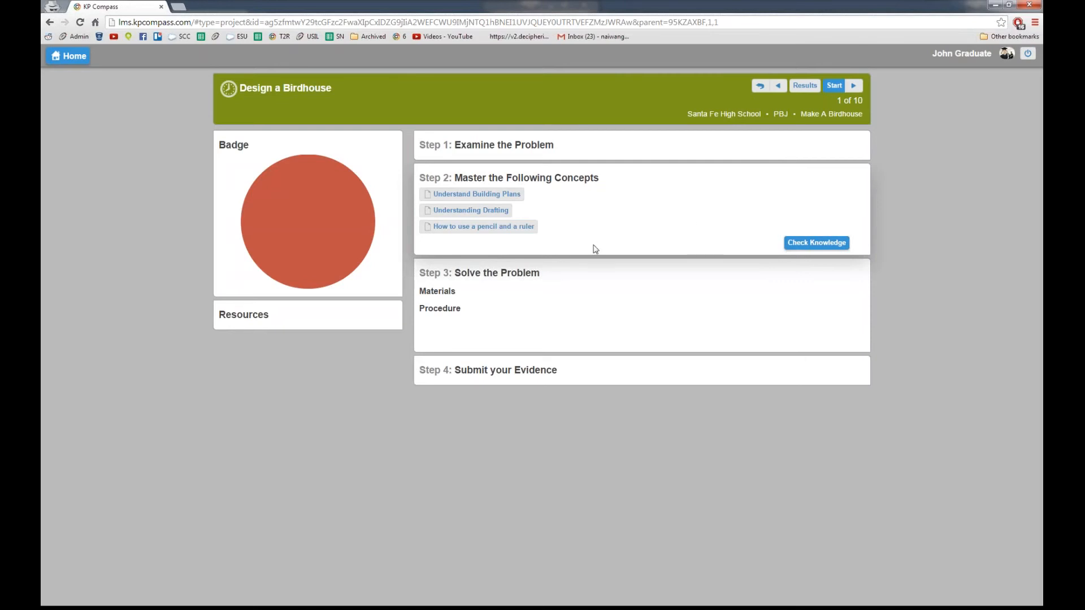
{"action": "key", "text": "alt+Left"}
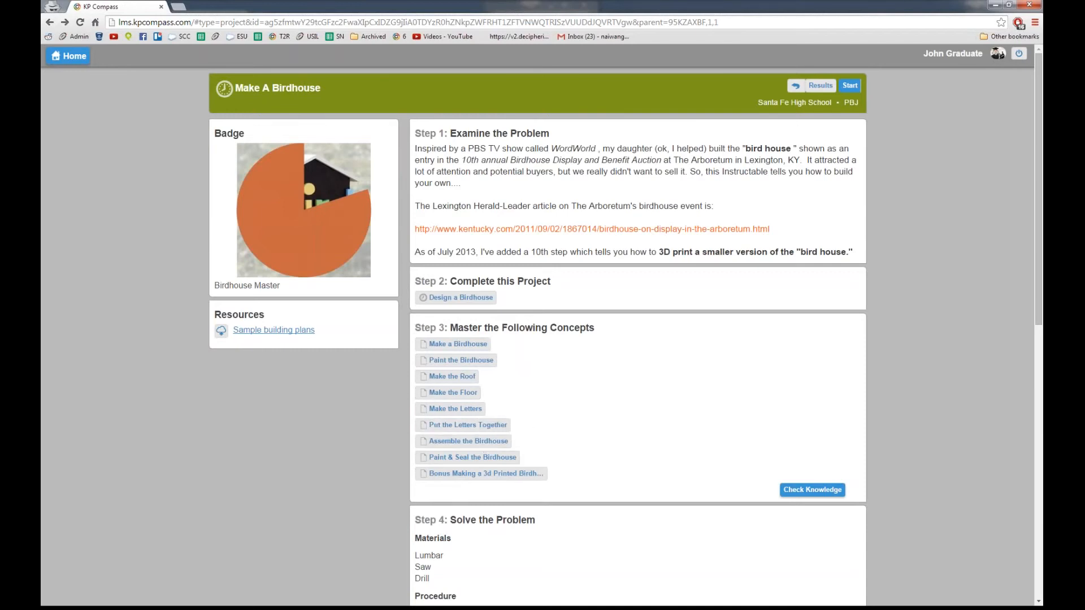
{"action": "scroll", "coordinate": [535, 440], "scroll_direction": "down", "scroll_amount": 2}
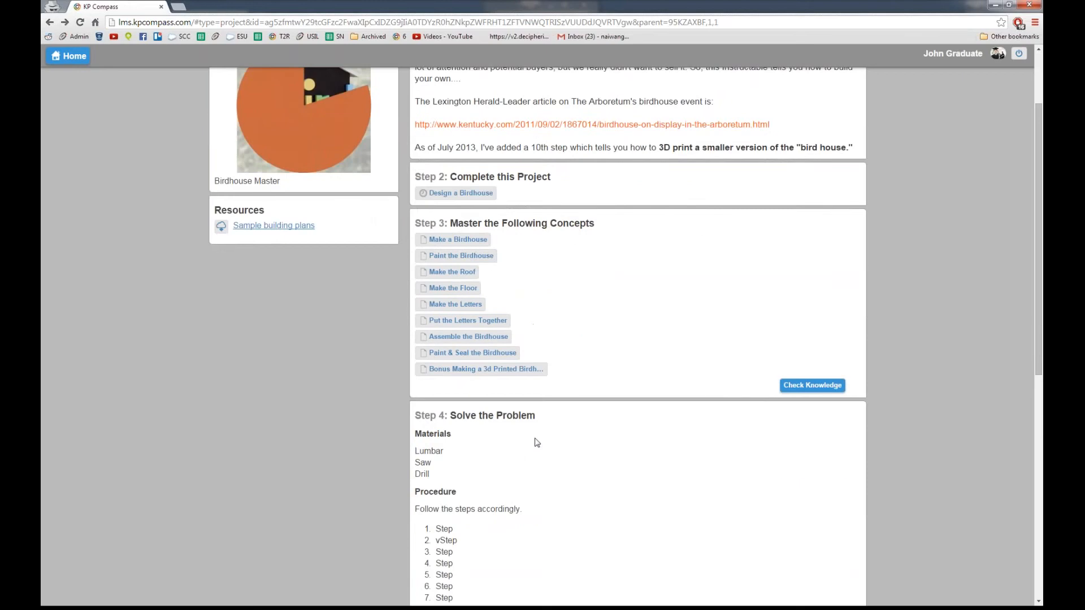
{"action": "scroll", "coordinate": [558, 427], "scroll_direction": "up", "scroll_amount": 1}
{"action": "scroll", "coordinate": [582, 418], "scroll_direction": "down", "scroll_amount": 1}
{"action": "scroll", "coordinate": [591, 412], "scroll_direction": "down", "scroll_amount": 1}
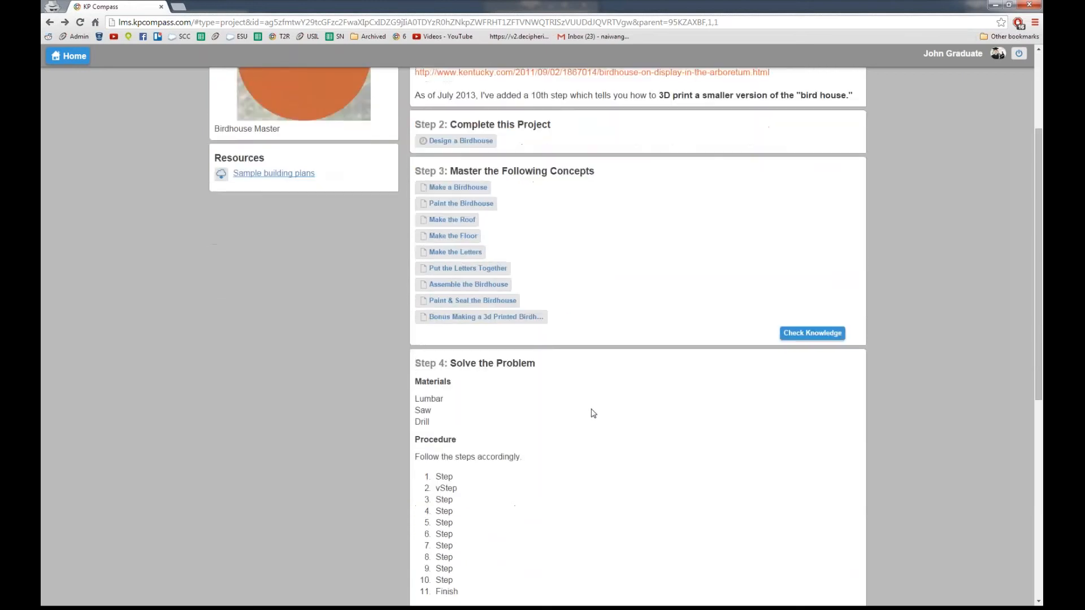
{"action": "scroll", "coordinate": [591, 412], "scroll_direction": "up", "scroll_amount": 1}
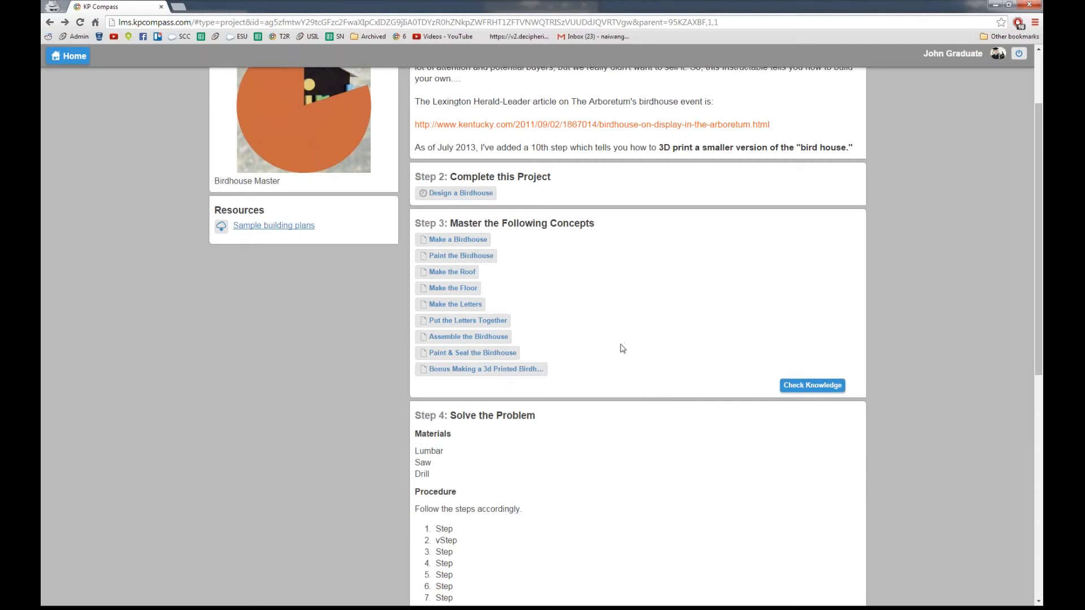
{"action": "scroll", "coordinate": [621, 349], "scroll_direction": "down", "scroll_amount": 2}
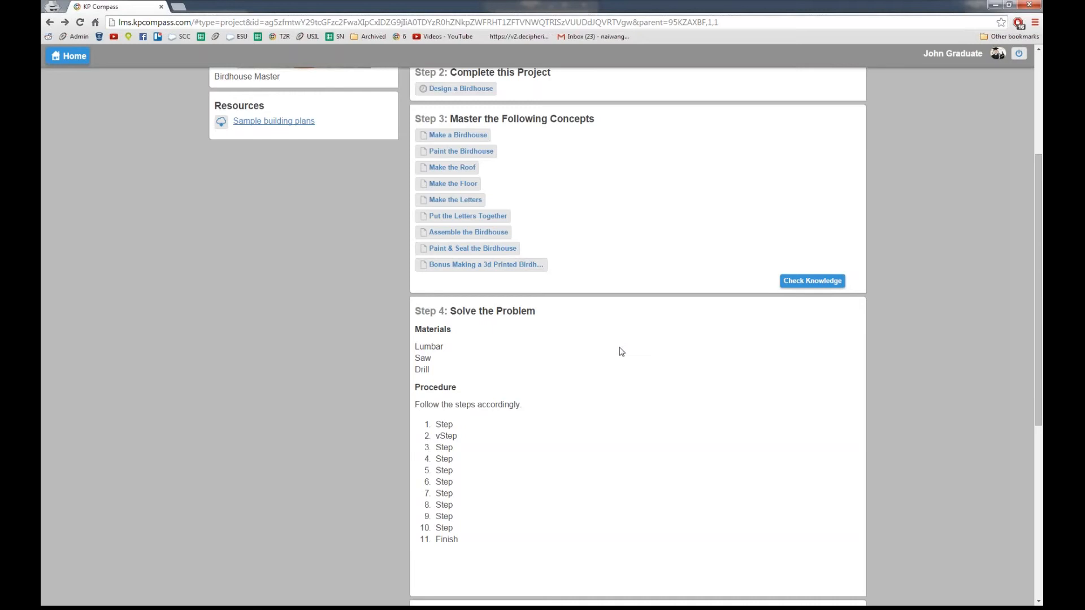
{"action": "scroll", "coordinate": [616, 356], "scroll_direction": "down", "scroll_amount": 5}
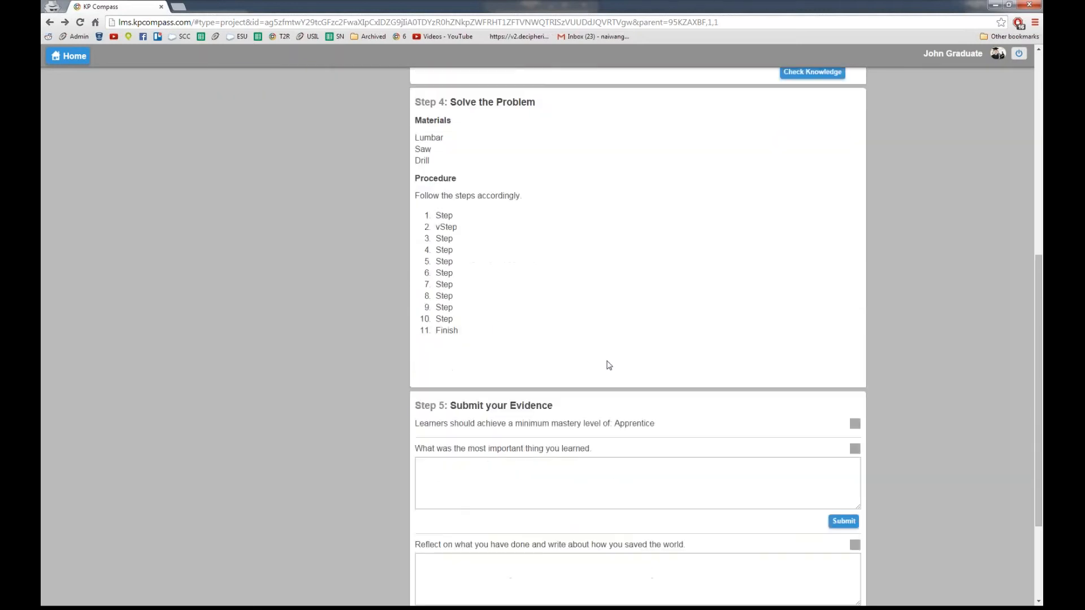
{"action": "scroll", "coordinate": [608, 362], "scroll_direction": "down", "scroll_amount": 1}
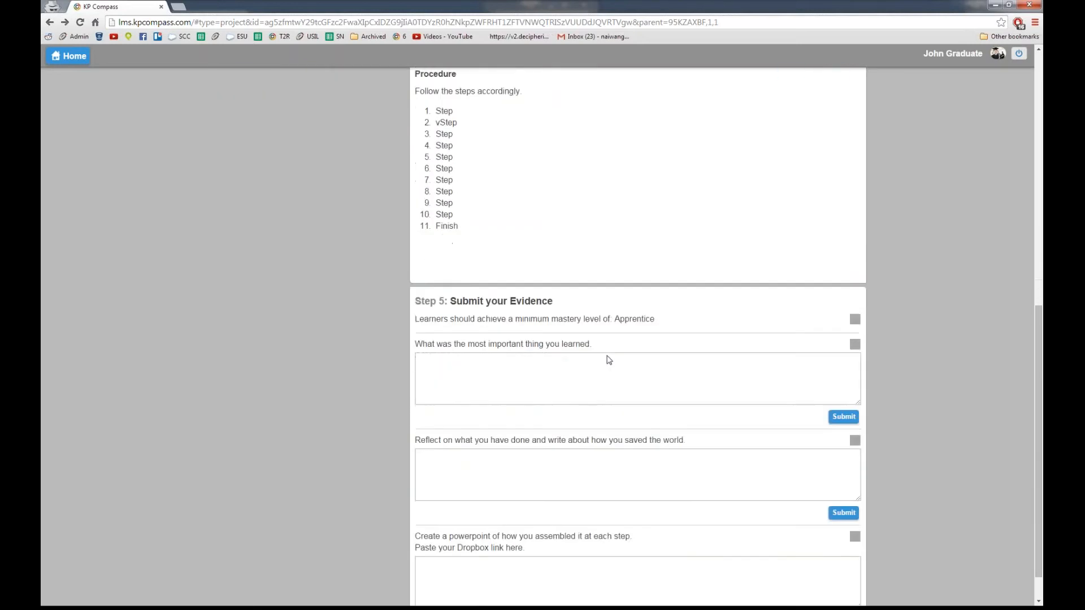
{"action": "scroll", "coordinate": [609, 360], "scroll_direction": "down", "scroll_amount": 1}
{"action": "scroll", "coordinate": [606, 356], "scroll_direction": "up", "scroll_amount": 4}
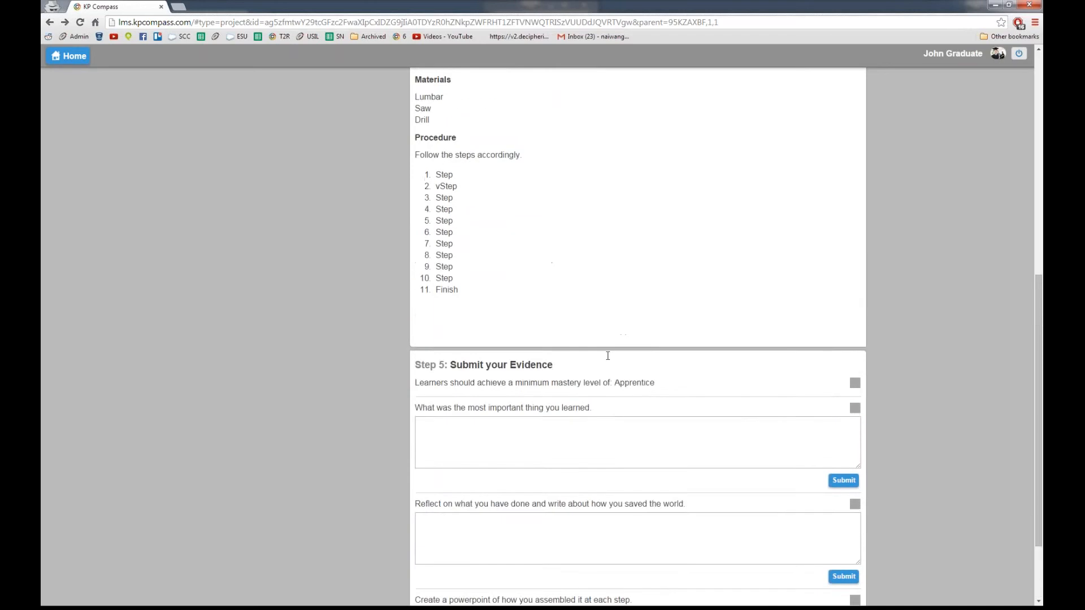
{"action": "scroll", "coordinate": [701, 251], "scroll_direction": "up", "scroll_amount": 3}
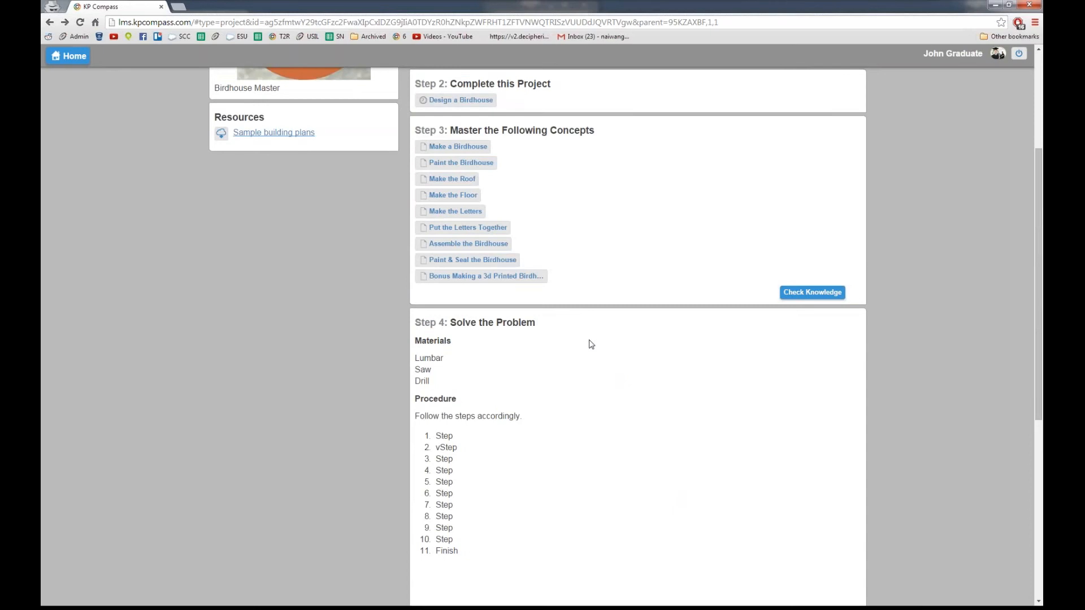
Step: Scroll down to Step 5 'Submit your Evidence' and highlight the mastery level word Apprentice
{"action": "scroll", "coordinate": [590, 344], "scroll_direction": "down", "scroll_amount": 2}
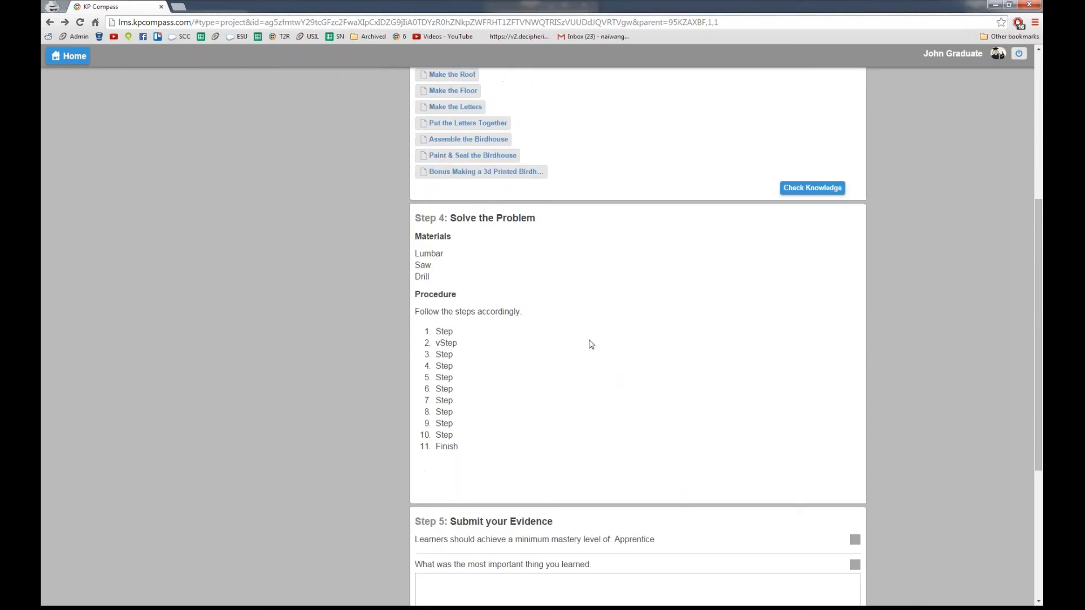
{"action": "scroll", "coordinate": [591, 344], "scroll_direction": "down", "scroll_amount": 2}
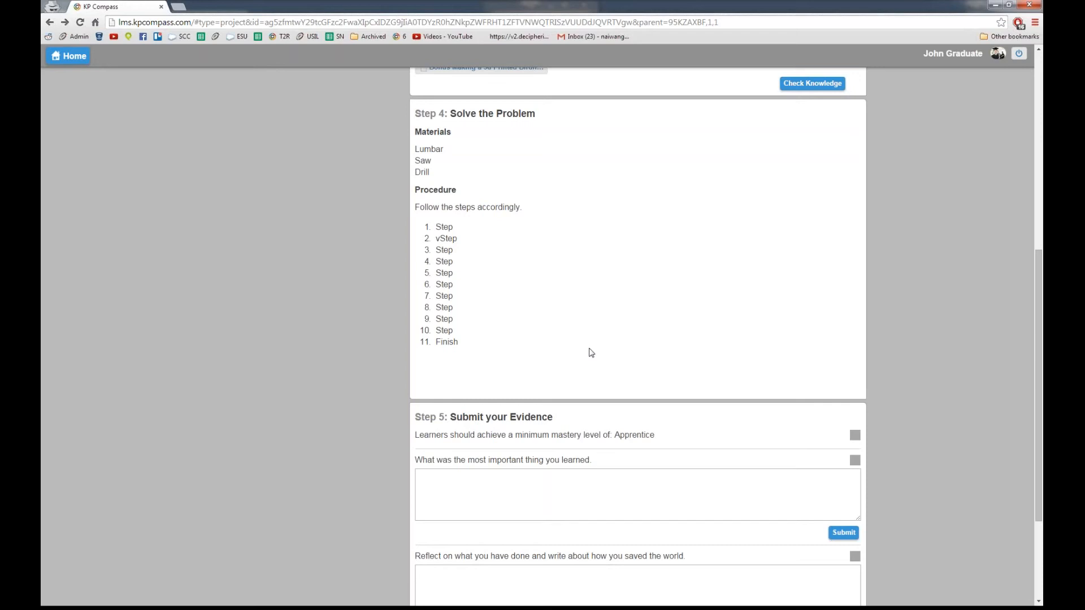
{"action": "scroll", "coordinate": [588, 347], "scroll_direction": "down", "scroll_amount": 1}
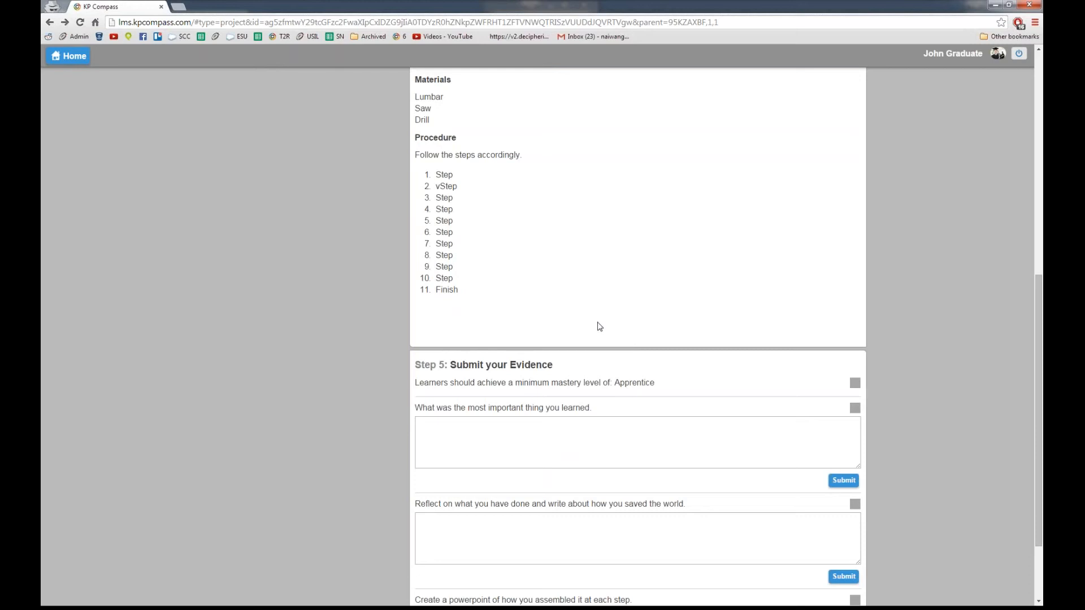
{"action": "scroll", "coordinate": [600, 357], "scroll_direction": "down", "scroll_amount": 1}
{"action": "scroll", "coordinate": [604, 356], "scroll_direction": "up", "scroll_amount": 2}
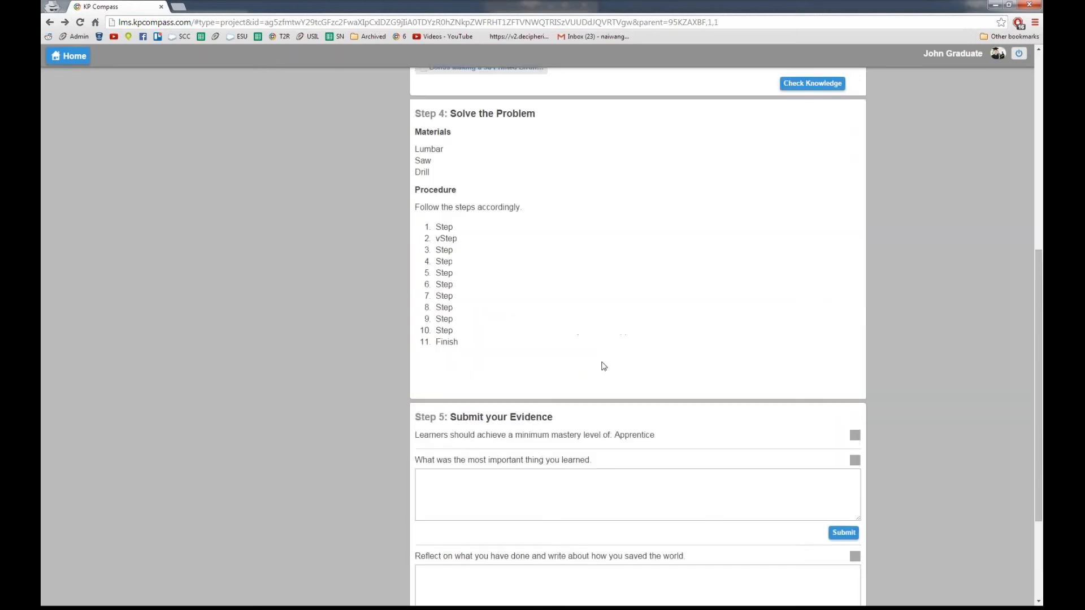
{"action": "scroll", "coordinate": [602, 361], "scroll_direction": "down", "scroll_amount": 1}
{"action": "scroll", "coordinate": [581, 274], "scroll_direction": "up", "scroll_amount": 1}
{"action": "scroll", "coordinate": [527, 386], "scroll_direction": "down", "scroll_amount": 3}
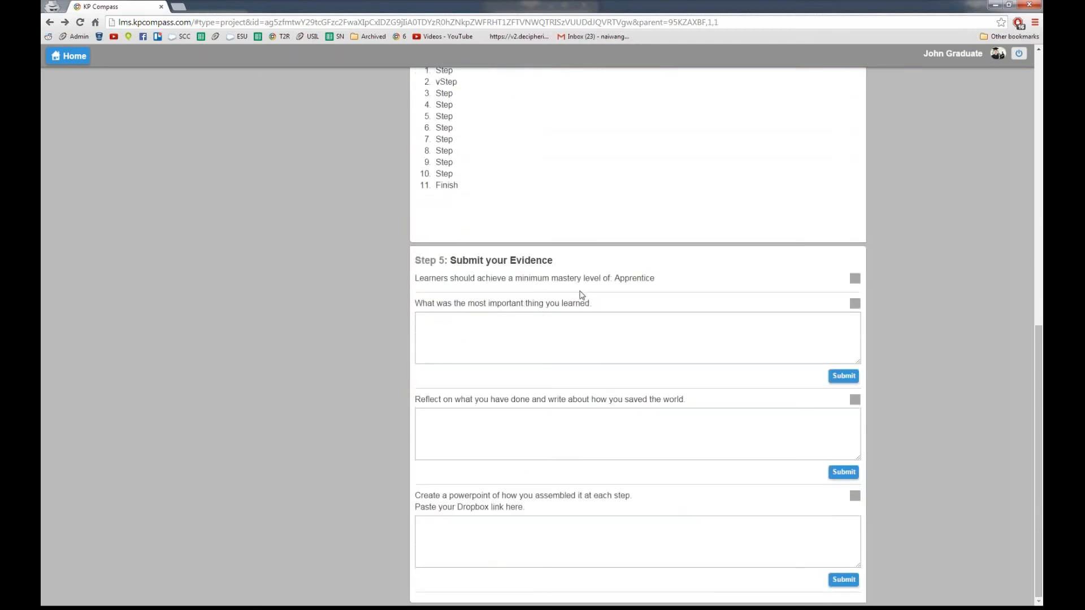
{"action": "double_click", "coordinate": [636, 281]}
Step: Reselect the Apprentice mastery-level sentence, then clear the highlight
{"action": "left_click", "coordinate": [626, 275]}
{"action": "double_click", "coordinate": [626, 275]}
{"action": "left_click_drag", "start_coordinate": [426, 282], "coordinate": [640, 281]}
{"action": "left_click", "coordinate": [637, 280]}
{"action": "scroll", "coordinate": [571, 290], "scroll_direction": "up", "scroll_amount": 9}
{"action": "scroll", "coordinate": [323, 212], "scroll_direction": "up", "scroll_amount": 1}
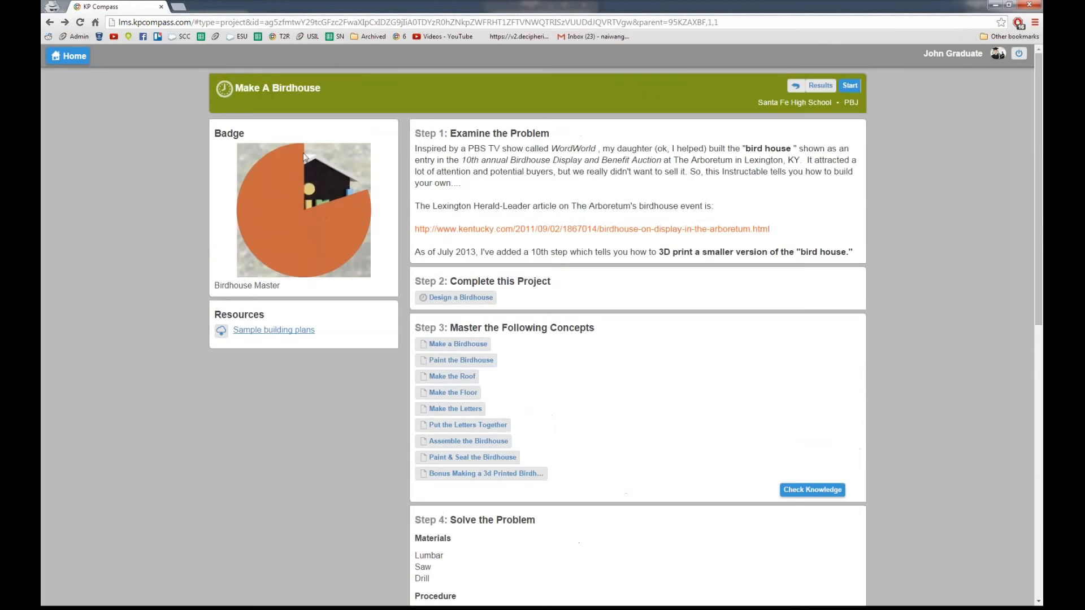
{"action": "scroll", "coordinate": [391, 328], "scroll_direction": "down", "scroll_amount": 10}
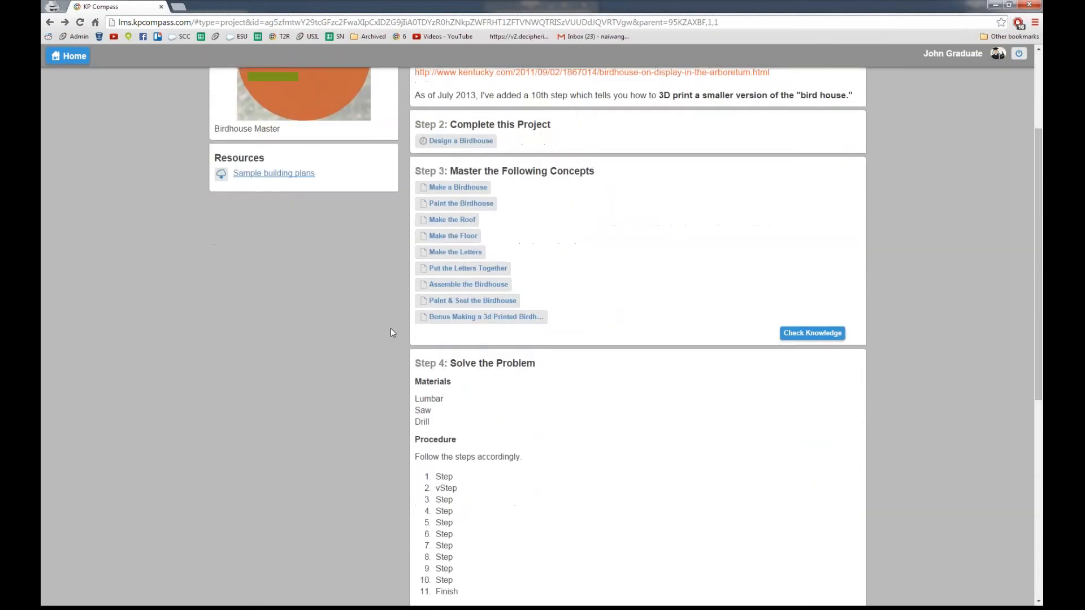
Step: Submit 'I learned how to spell!' as the learning answer and begin the reflection answer 'I don't reflect on anything'
{"action": "left_click", "coordinate": [460, 339]}
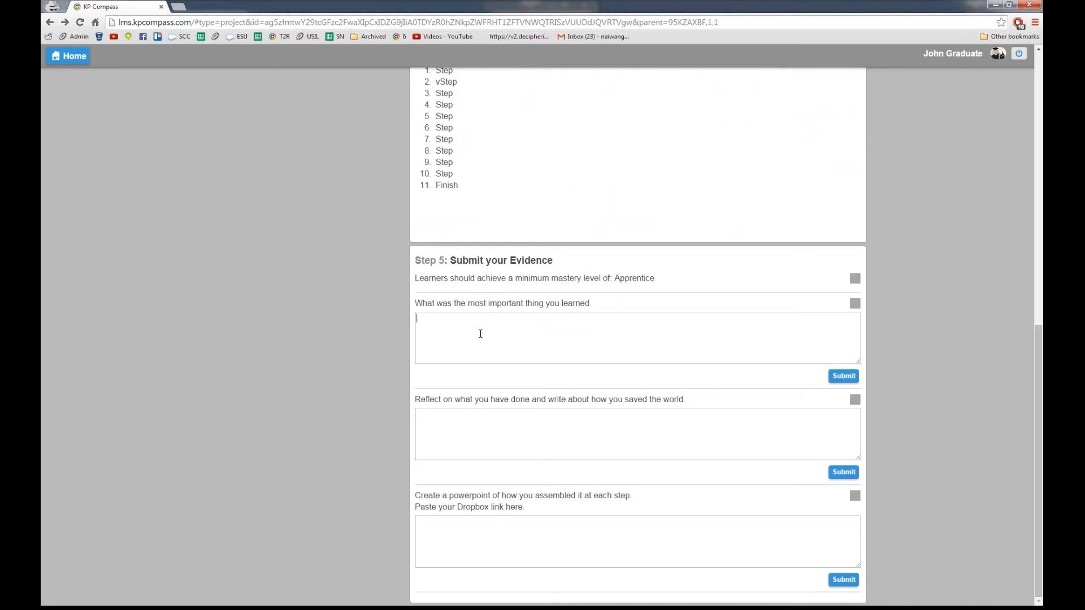
{"action": "type", "text": "I learn"}
{"action": "key", "text": "BackSpace"}
{"action": "key", "text": "BackSpace"}
{"action": "type", "text": "ned how to spell!"}
{"action": "left_click", "coordinate": [847, 376]}
{"action": "scroll", "coordinate": [848, 374], "scroll_direction": "down", "scroll_amount": 4}
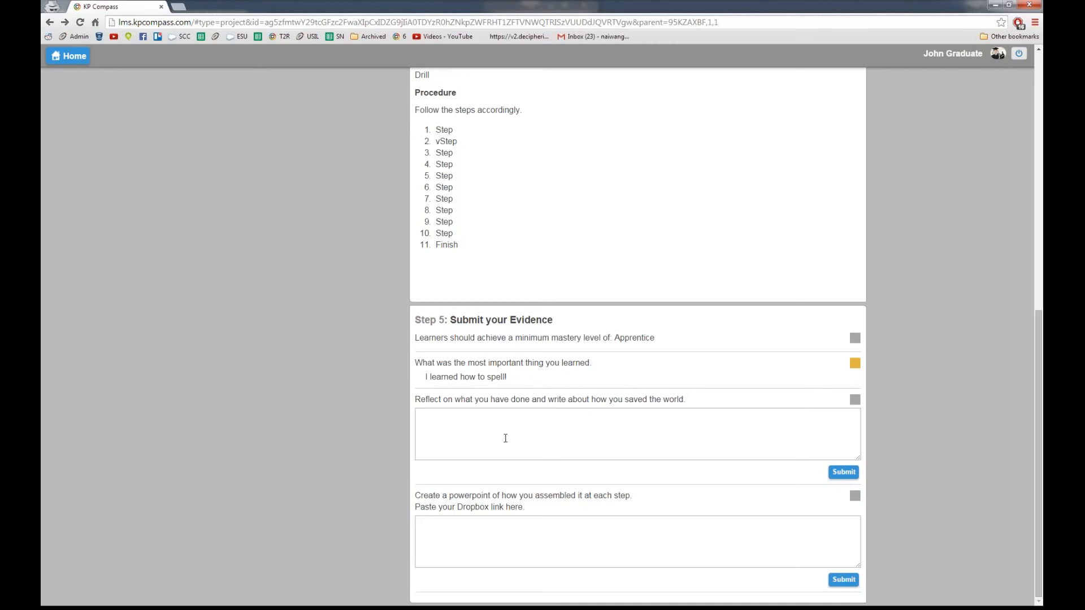
{"action": "type", "text": "on't reflect on anything!"}
Step: Scroll up to check the Birdhouse Master badge progress, then back down to Step 5
{"action": "scroll", "coordinate": [830, 463], "scroll_direction": "up", "scroll_amount": 3}
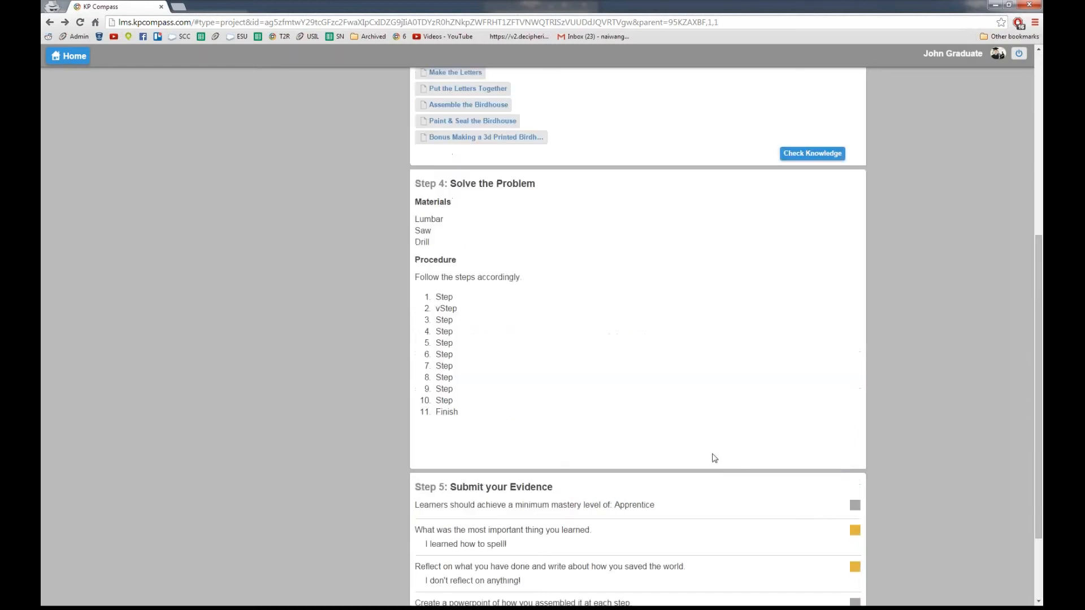
{"action": "scroll", "coordinate": [711, 460], "scroll_direction": "up", "scroll_amount": 5}
{"action": "scroll", "coordinate": [570, 328], "scroll_direction": "up", "scroll_amount": 2}
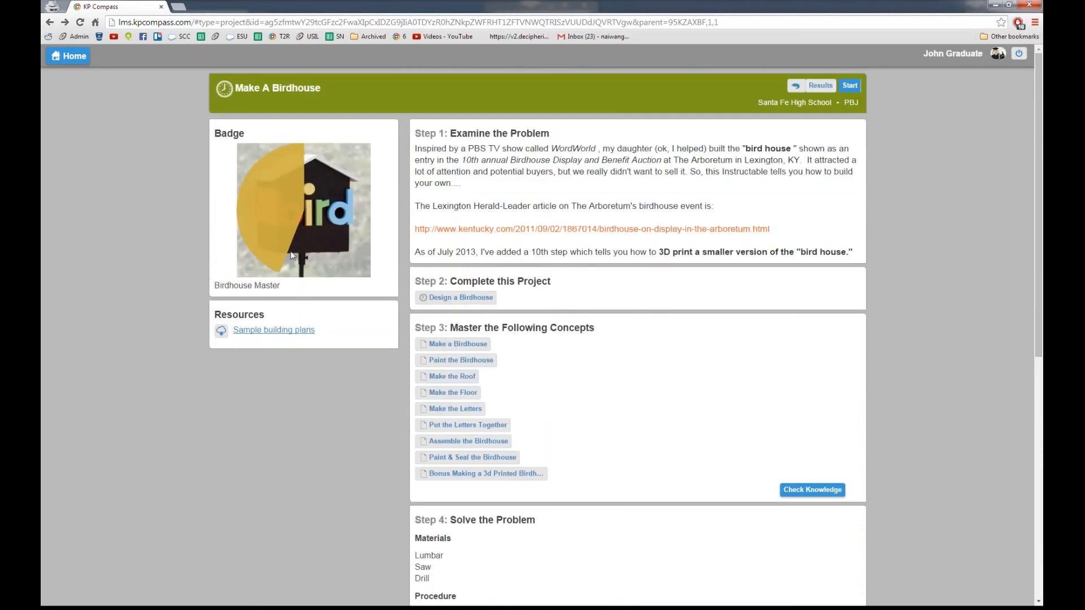
{"action": "scroll", "coordinate": [671, 440], "scroll_direction": "down", "scroll_amount": 8}
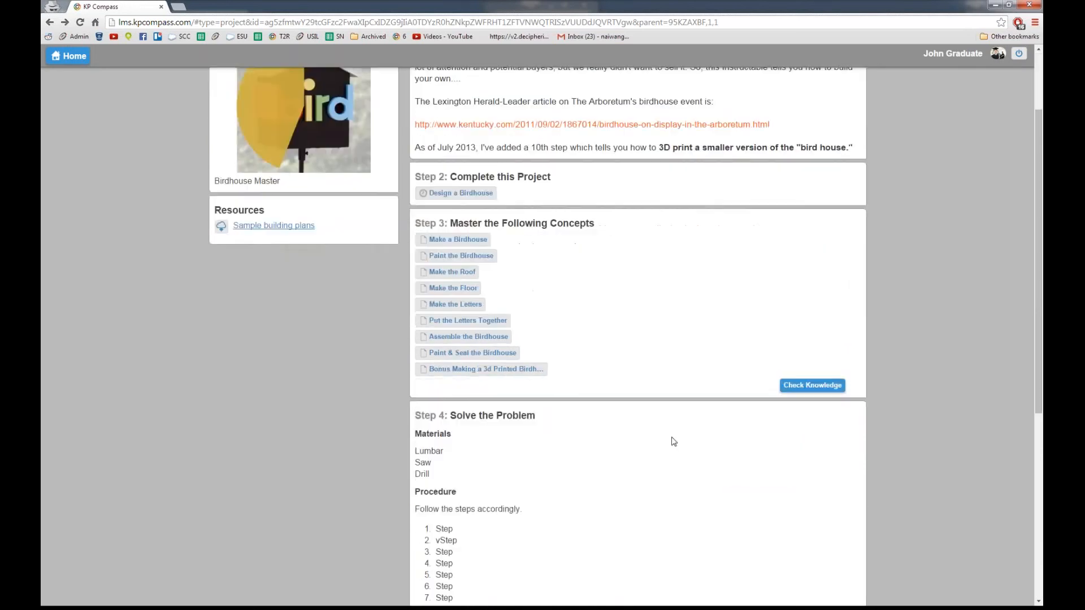
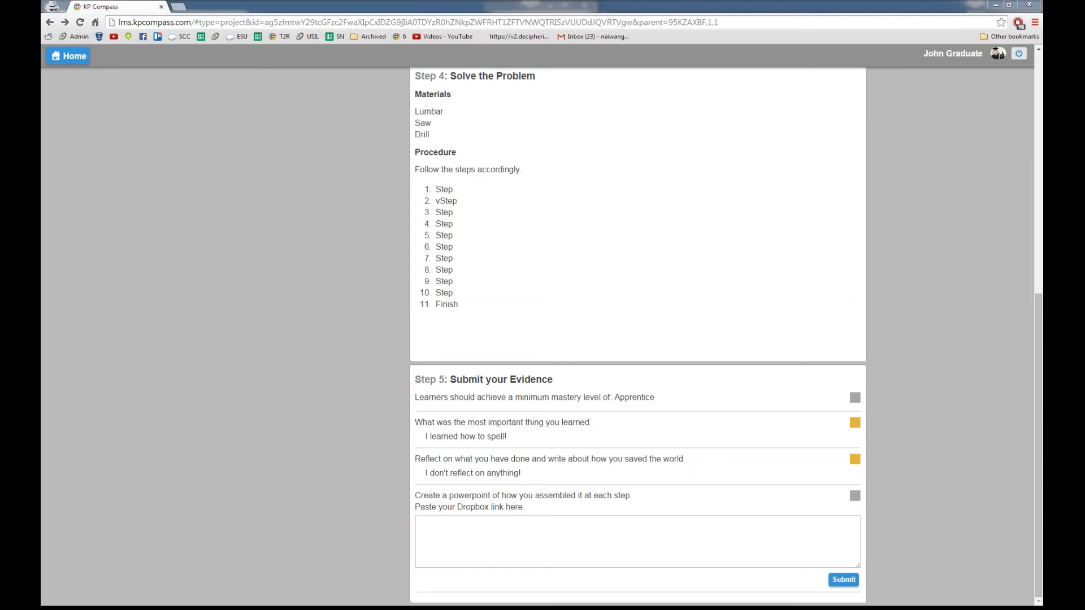
Step: Copy the Dropbox share link for BMS Quick Guide.pdf and submit it as the PowerPoint evidence
{"action": "left_click_drag", "start_coordinate": [761, 329], "coordinate": [342, 2]}
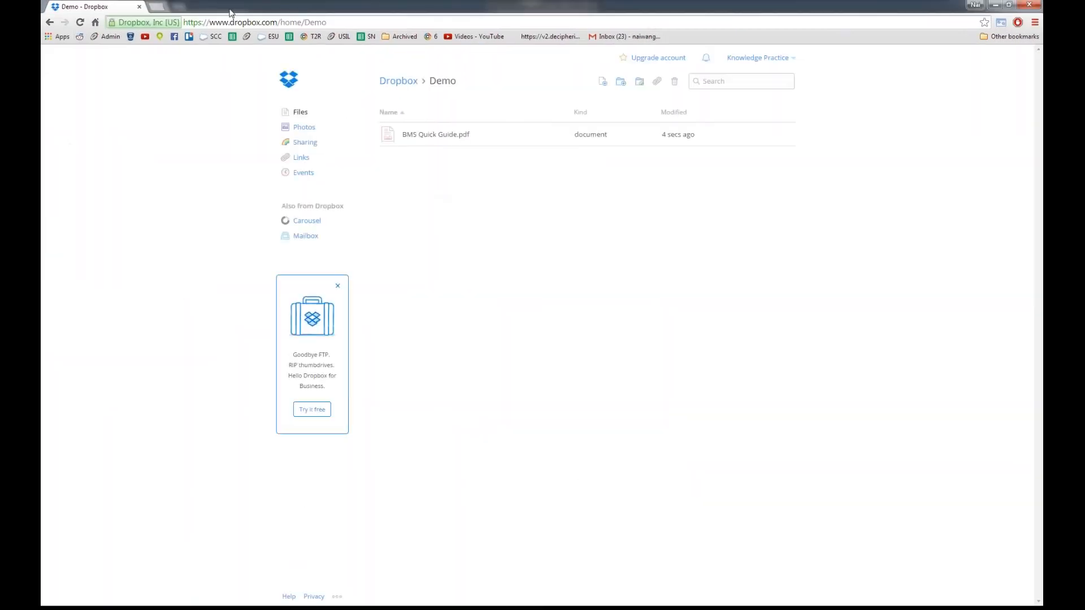
{"action": "left_click_drag", "start_coordinate": [230, 11], "coordinate": [235, 150]}
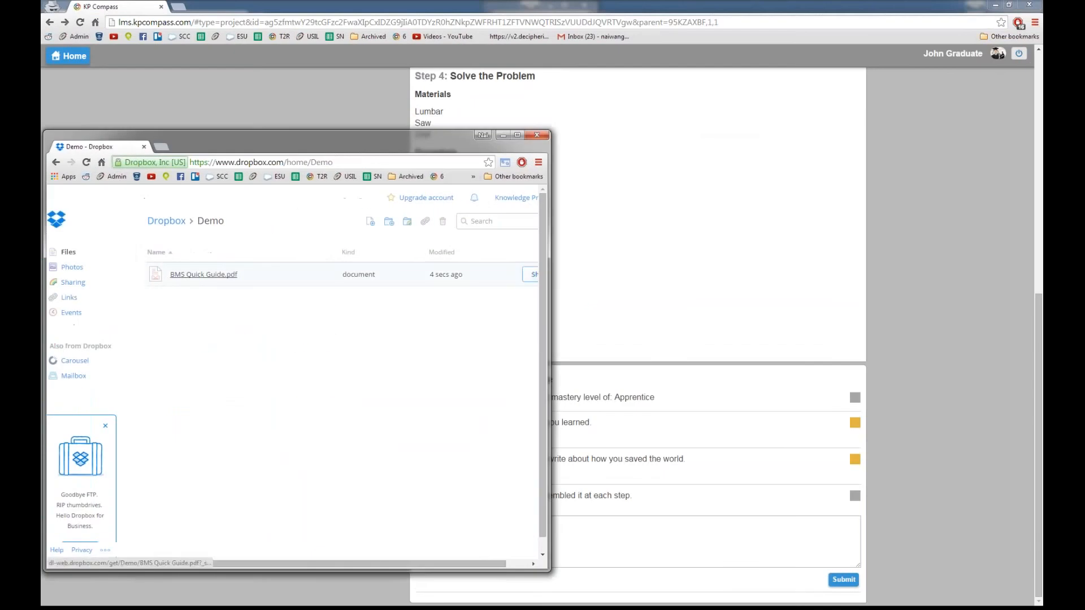
{"action": "right_click", "coordinate": [229, 277]}
{"action": "left_click", "coordinate": [266, 289]}
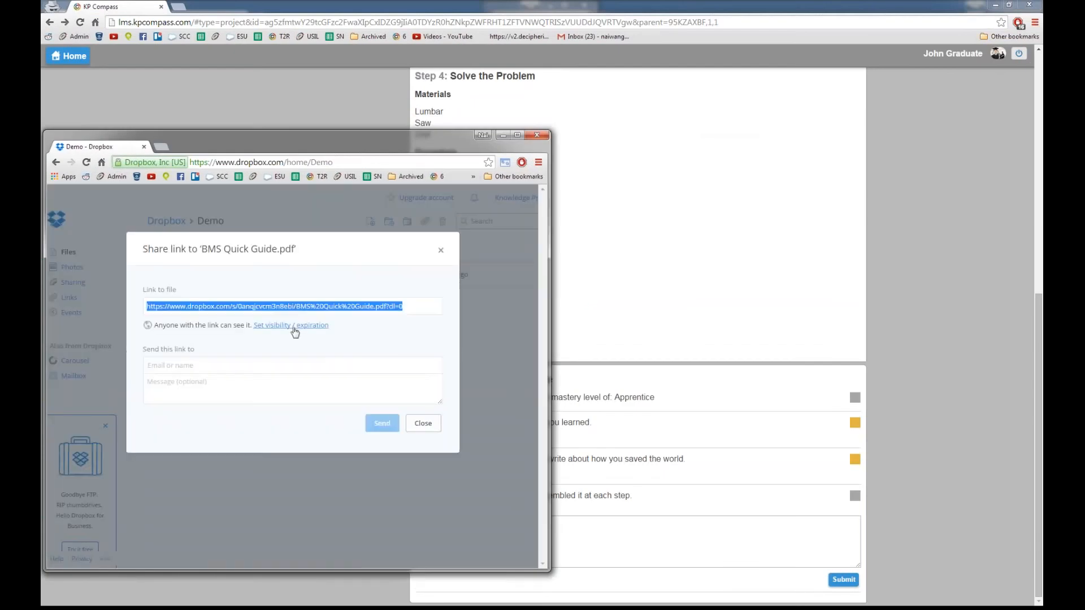
{"action": "left_click", "coordinate": [423, 424]}
{"action": "left_click", "coordinate": [615, 531]}
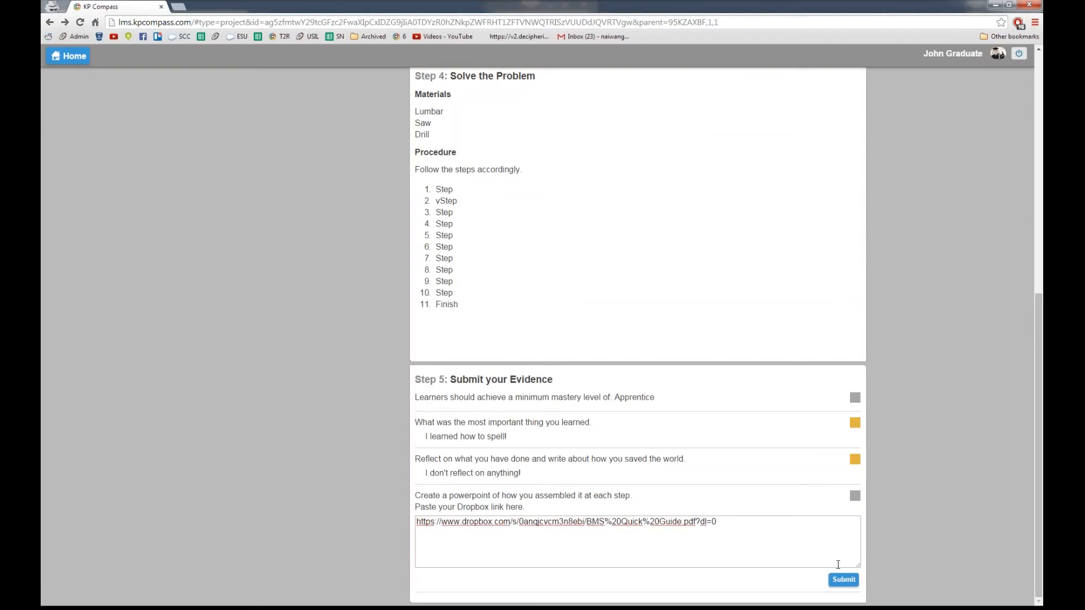
{"action": "left_click", "coordinate": [840, 584]}
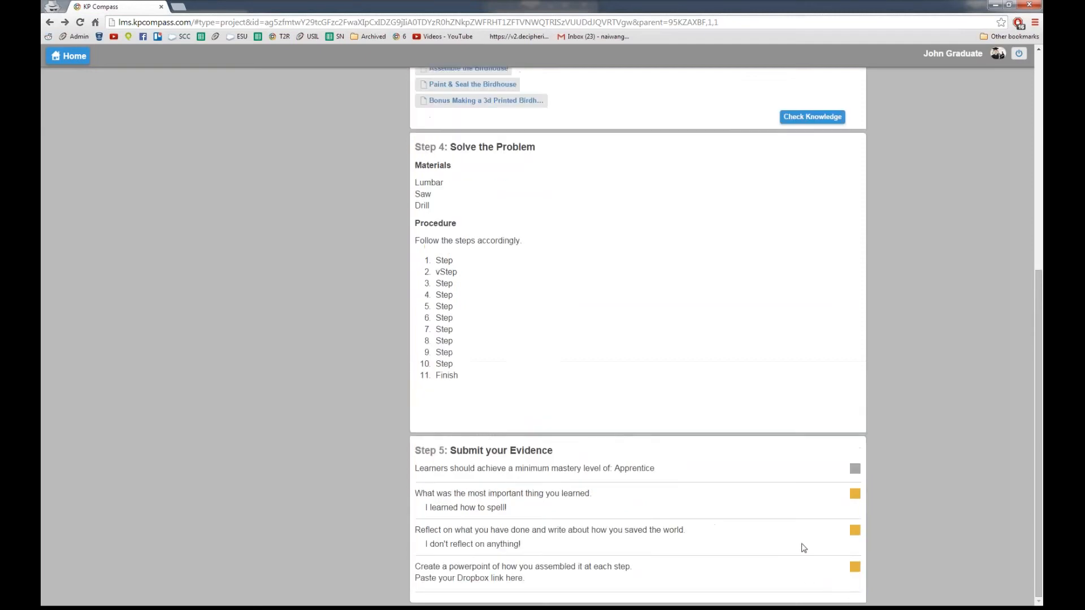
Step: Climb the breadcrumb from the Birdhouse page up through PBJ to Santa Fe High School
{"action": "scroll", "coordinate": [719, 406], "scroll_direction": "up", "scroll_amount": 7}
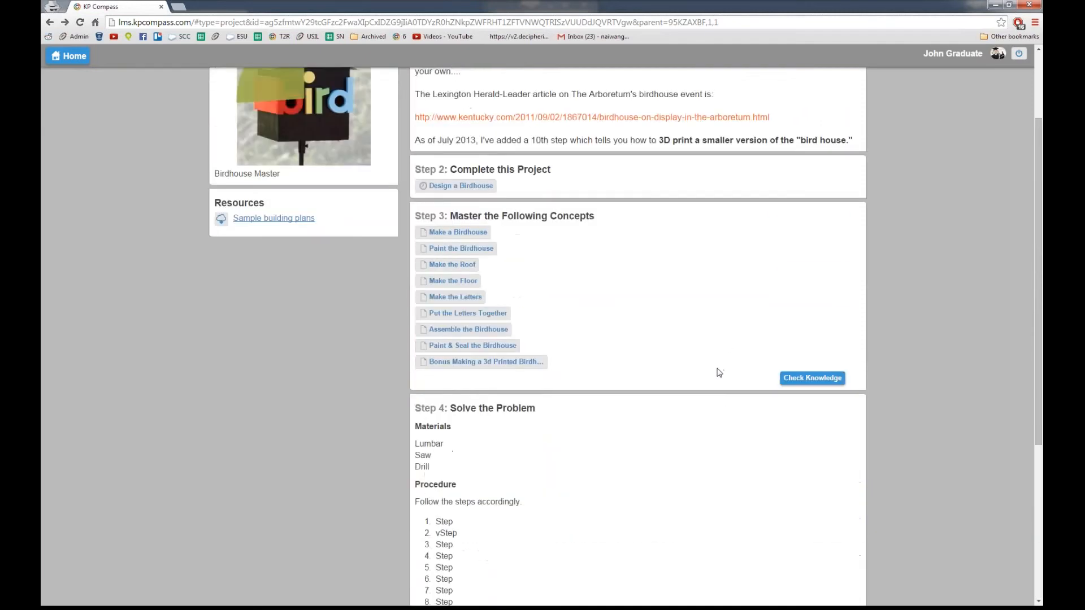
{"action": "scroll", "coordinate": [716, 370], "scroll_direction": "down", "scroll_amount": 6}
{"action": "scroll", "coordinate": [695, 395], "scroll_direction": "down", "scroll_amount": 1}
{"action": "scroll", "coordinate": [676, 416], "scroll_direction": "up", "scroll_amount": 7}
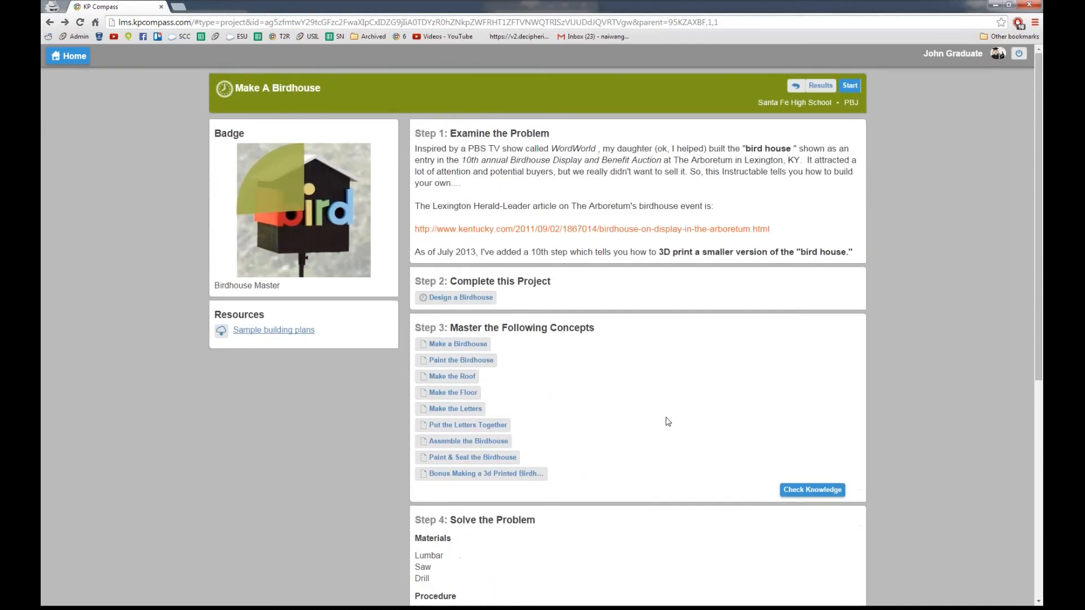
{"action": "scroll", "coordinate": [585, 390], "scroll_direction": "down", "scroll_amount": 7}
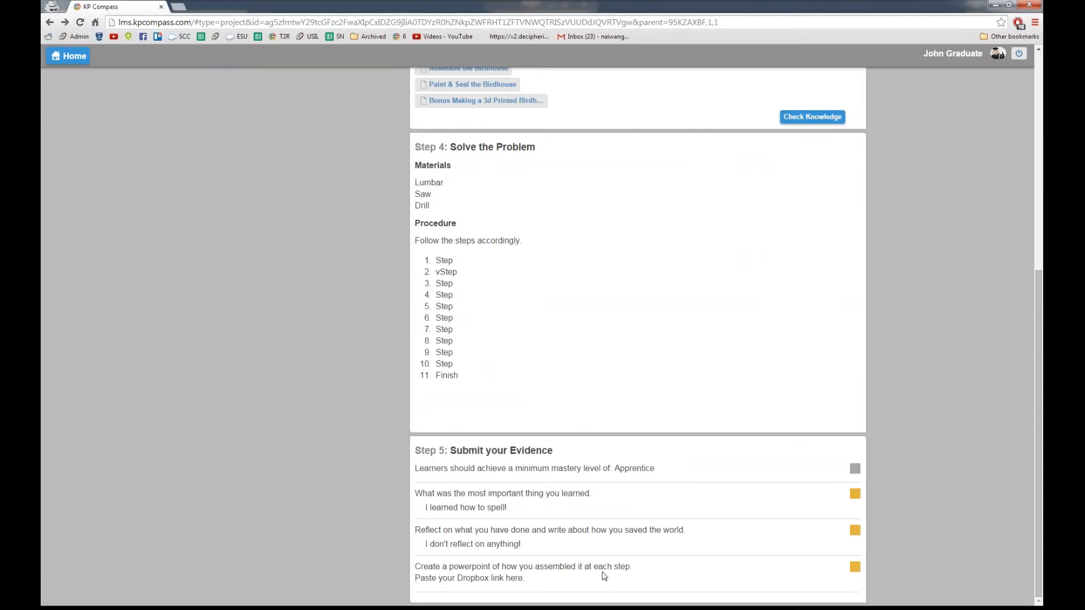
{"action": "scroll", "coordinate": [615, 570], "scroll_direction": "up", "scroll_amount": 7}
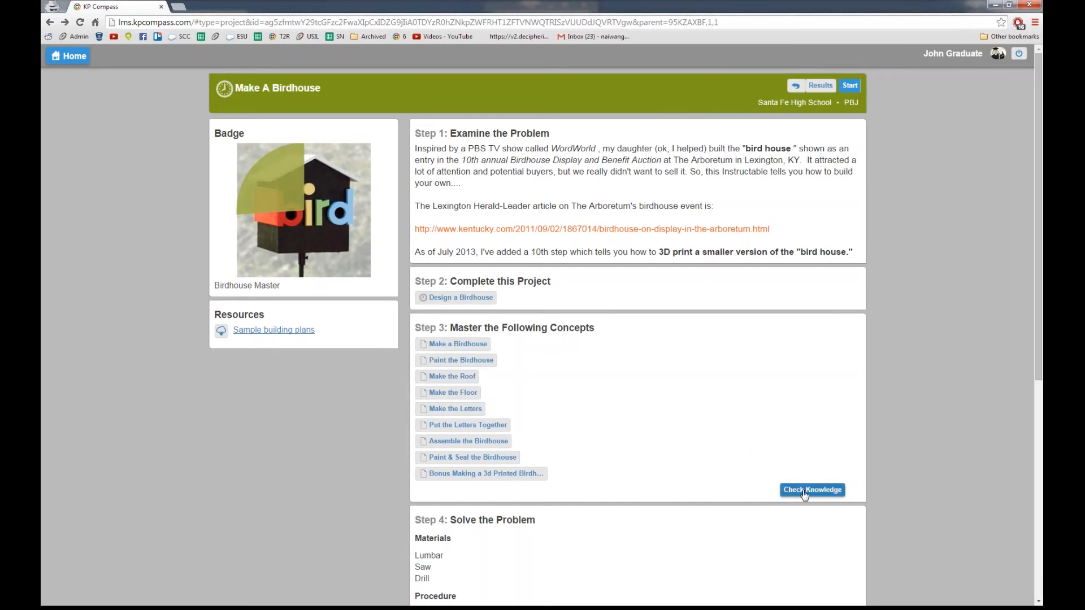
{"action": "left_click", "coordinate": [49, 22]}
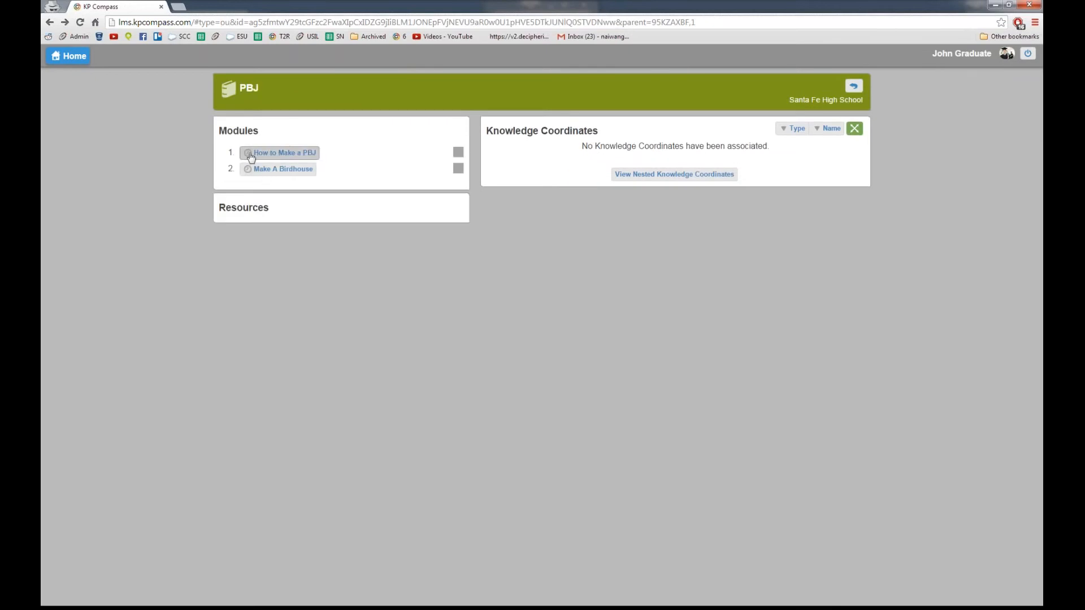
{"action": "left_click", "coordinate": [49, 22]}
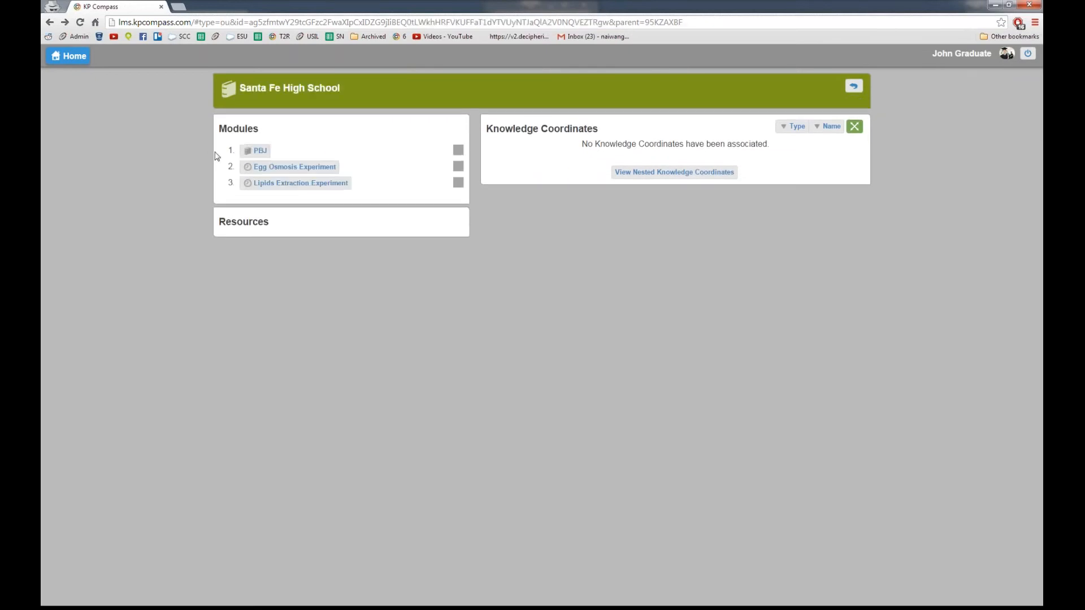
Step: Look at the Egg Osmosis Experiment, then open the Lipids Extraction Experiment project instead
{"action": "left_click", "coordinate": [277, 172]}
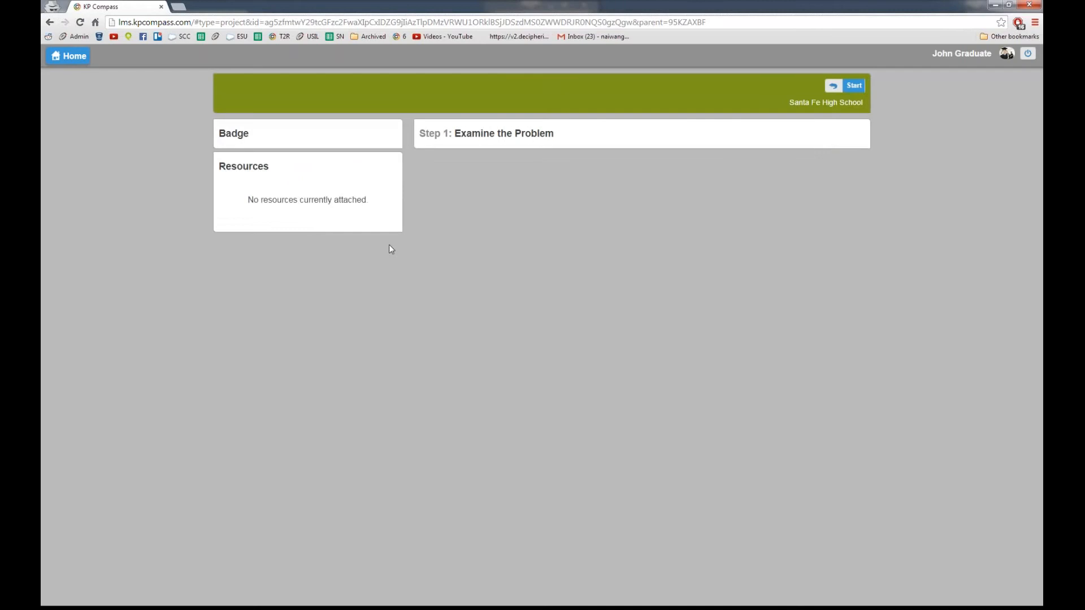
{"action": "key", "text": "alt+Left"}
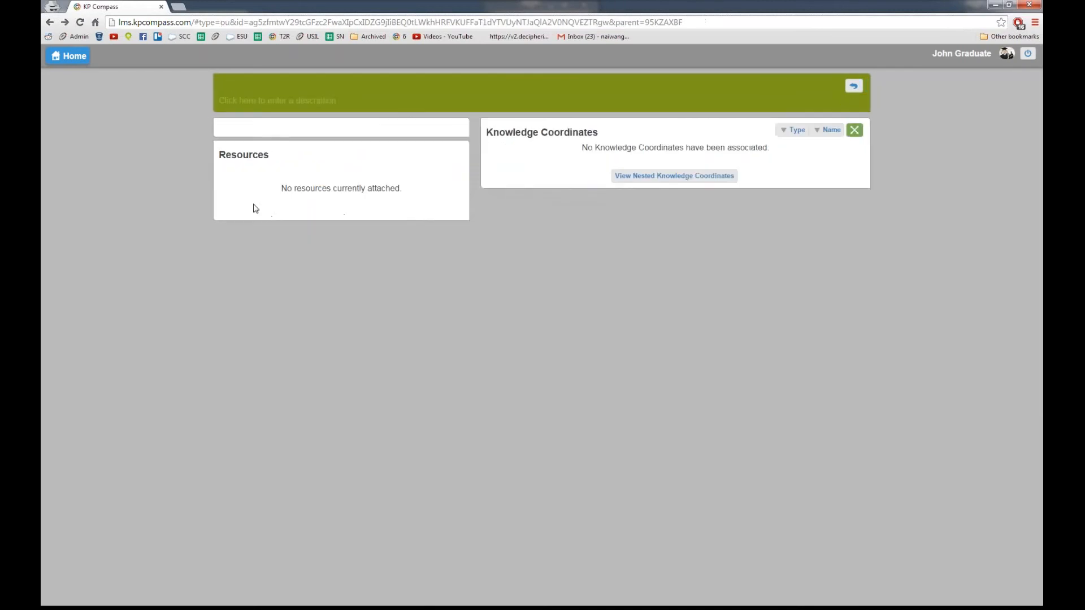
{"action": "left_click", "coordinate": [257, 184]}
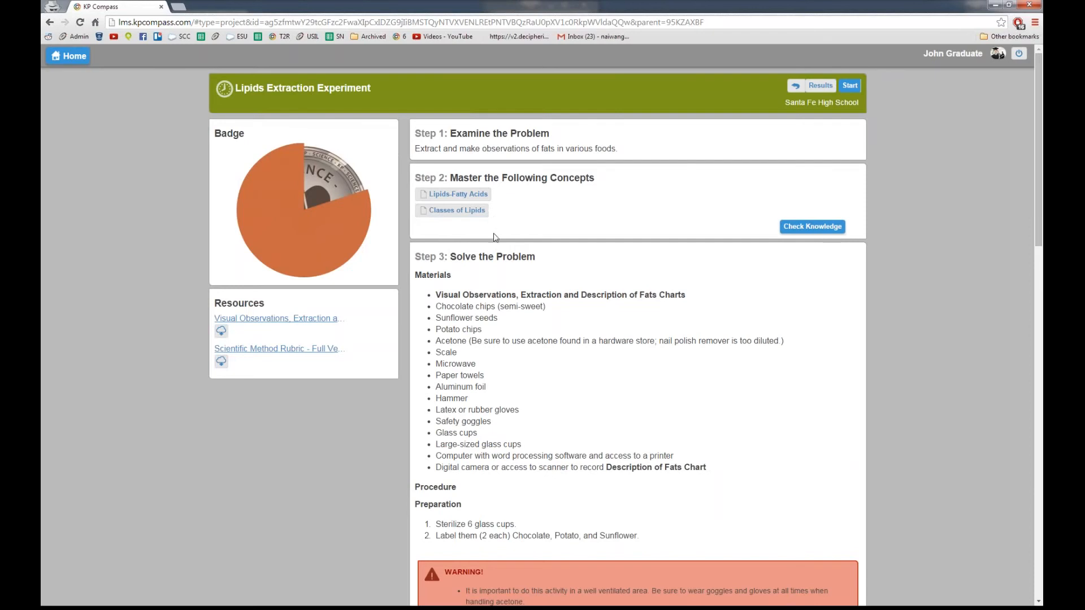
{"action": "left_click", "coordinate": [451, 212]}
Step: Start the lipids knowledge check and answer its first seven questions, beginning with saturated fat, False, True
{"action": "left_click", "coordinate": [797, 233]}
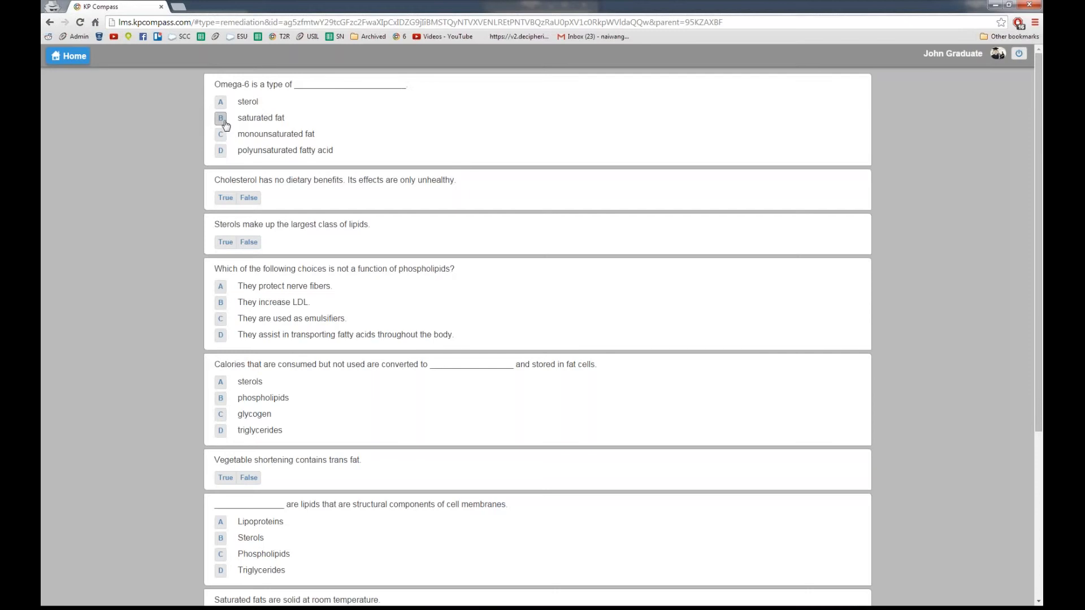
{"action": "left_click", "coordinate": [221, 118]}
{"action": "left_click", "coordinate": [249, 198]}
{"action": "left_click", "coordinate": [225, 242]}
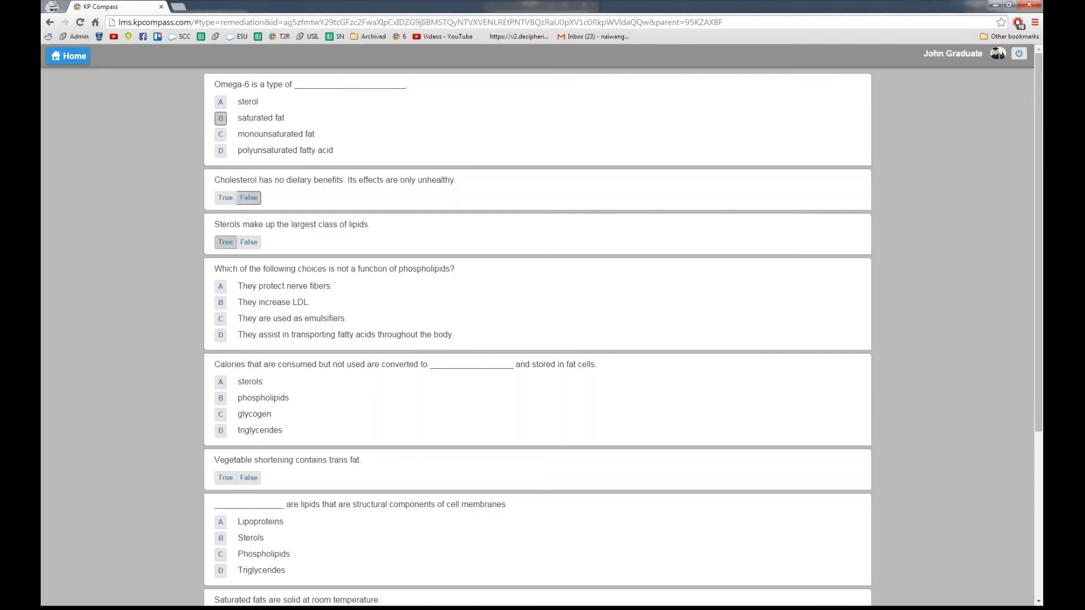
{"action": "left_click", "coordinate": [221, 303]}
{"action": "left_click", "coordinate": [221, 398]}
{"action": "left_click", "coordinate": [225, 477]}
{"action": "left_click", "coordinate": [221, 538]}
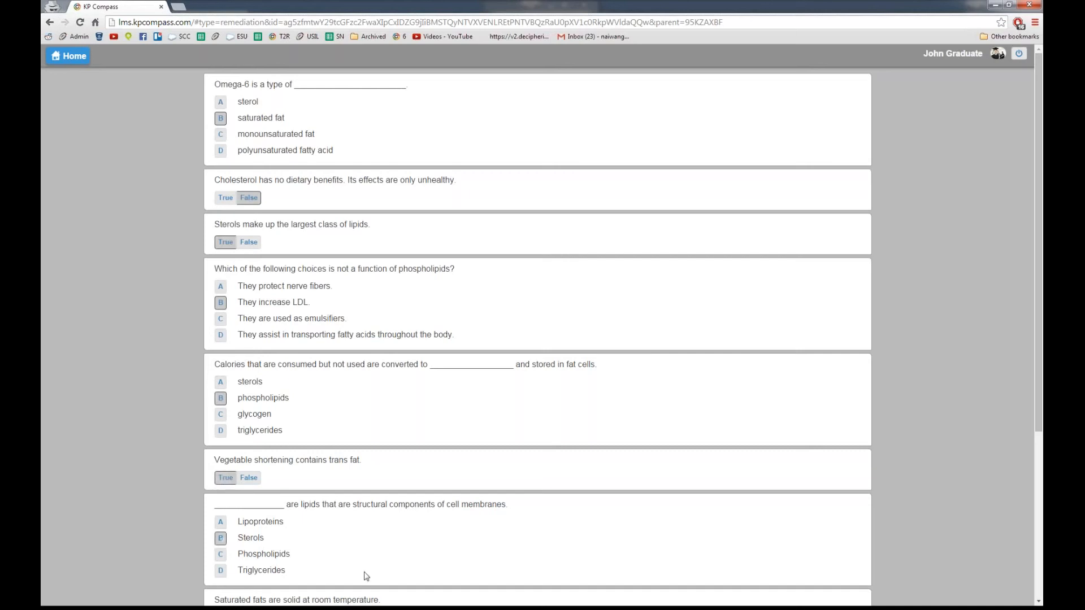
Step: Answer the remaining questions (False, saturated fats, interesterified) and submit the quiz
{"action": "scroll", "coordinate": [356, 579], "scroll_direction": "down", "scroll_amount": 2}
{"action": "scroll", "coordinate": [356, 580], "scroll_direction": "down", "scroll_amount": 3}
{"action": "left_click", "coordinate": [249, 371]}
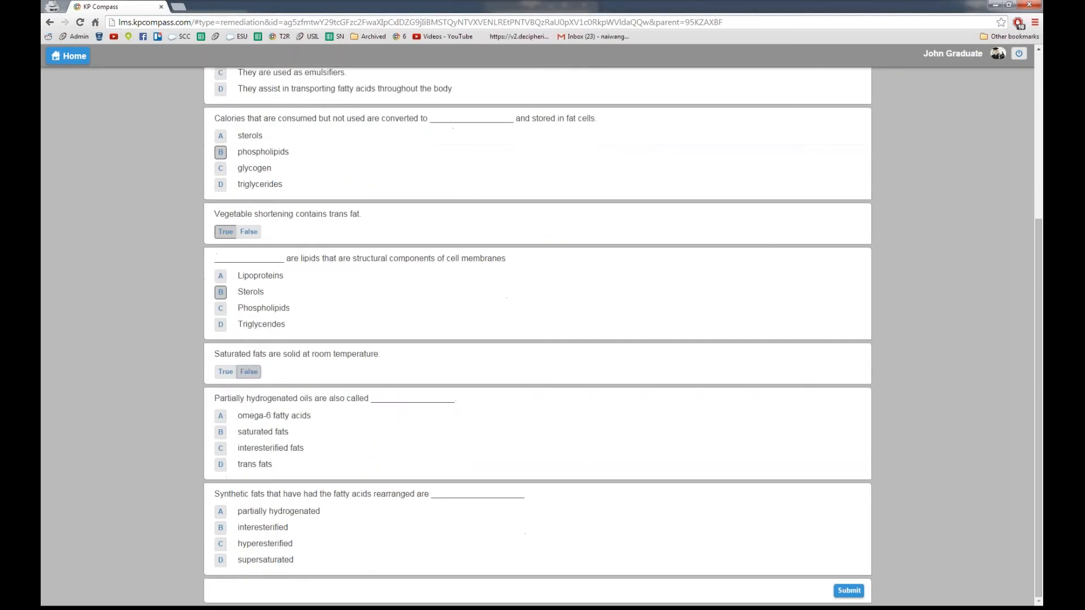
{"action": "left_click", "coordinate": [221, 431]}
{"action": "left_click", "coordinate": [221, 528]}
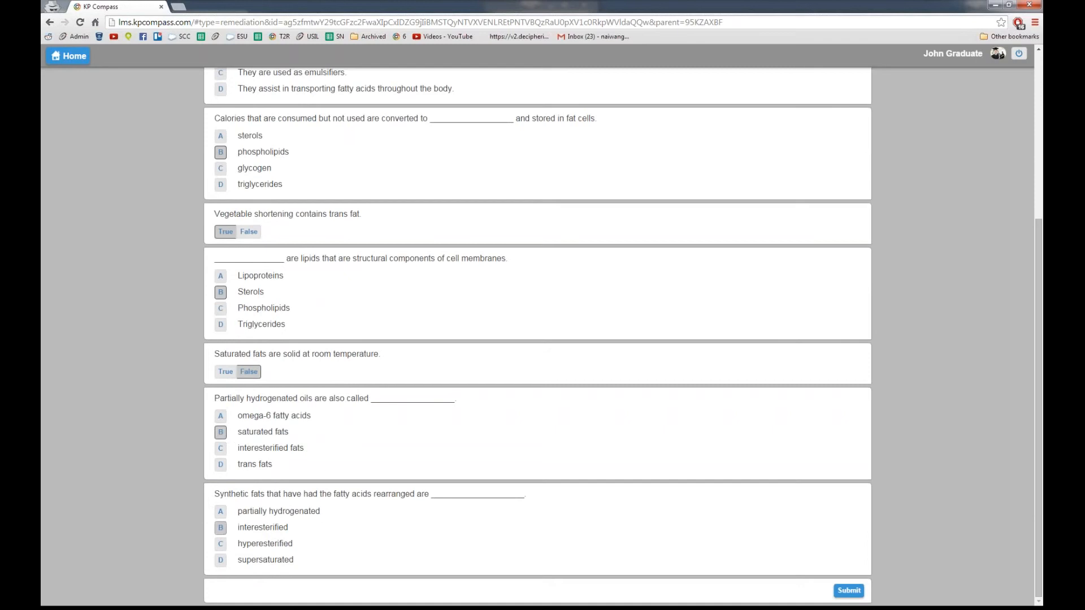
{"action": "left_click", "coordinate": [852, 596]}
{"action": "scroll", "coordinate": [600, 461], "scroll_direction": "up", "scroll_amount": 4}
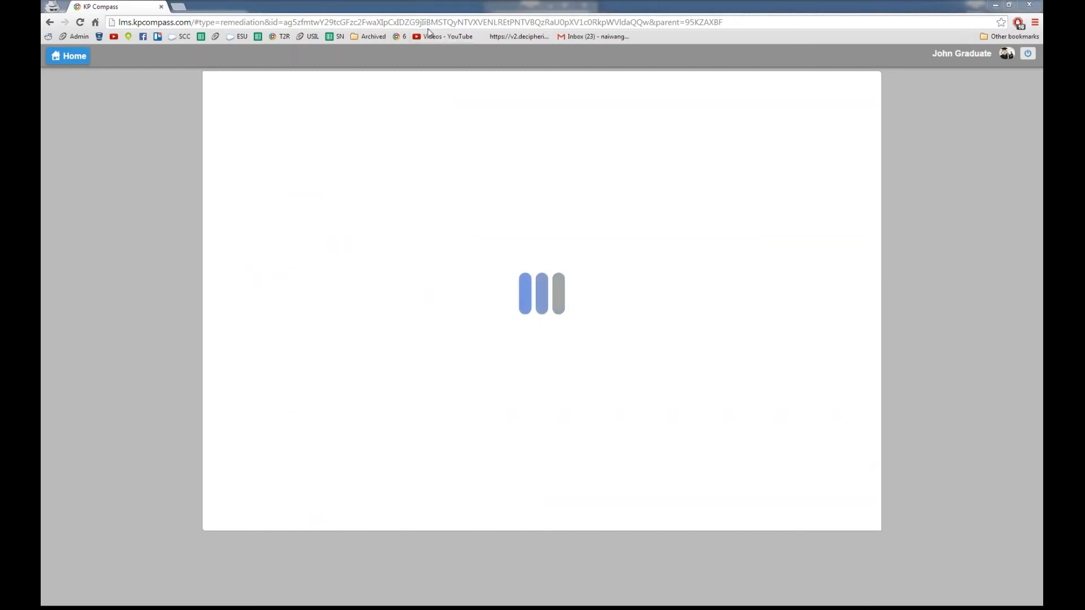
Step: Re-maximize the browser to view the Novice result, then reopen the Lipids Extraction Experiment page
{"action": "left_click_drag", "start_coordinate": [425, 7], "coordinate": [412, 53]}
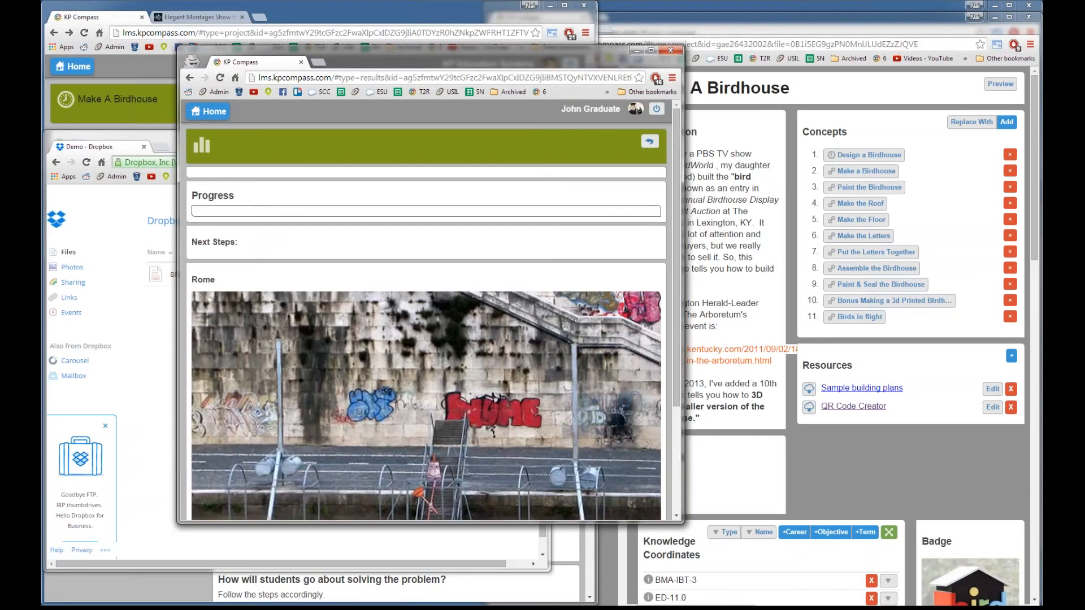
{"action": "double_click", "coordinate": [562, 52]}
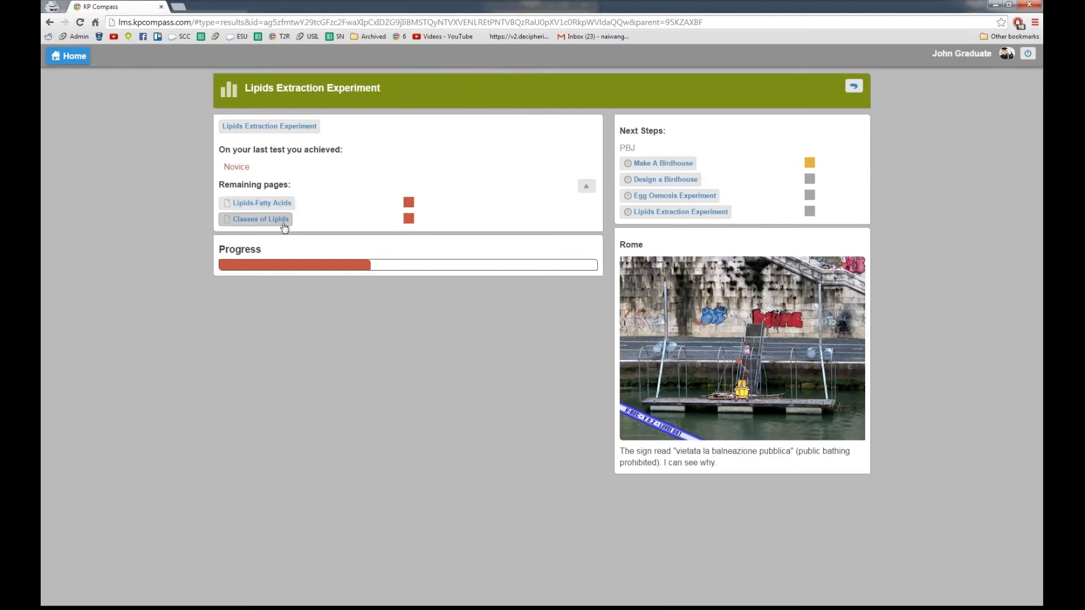
{"action": "mouse_move", "coordinate": [411, 219]}
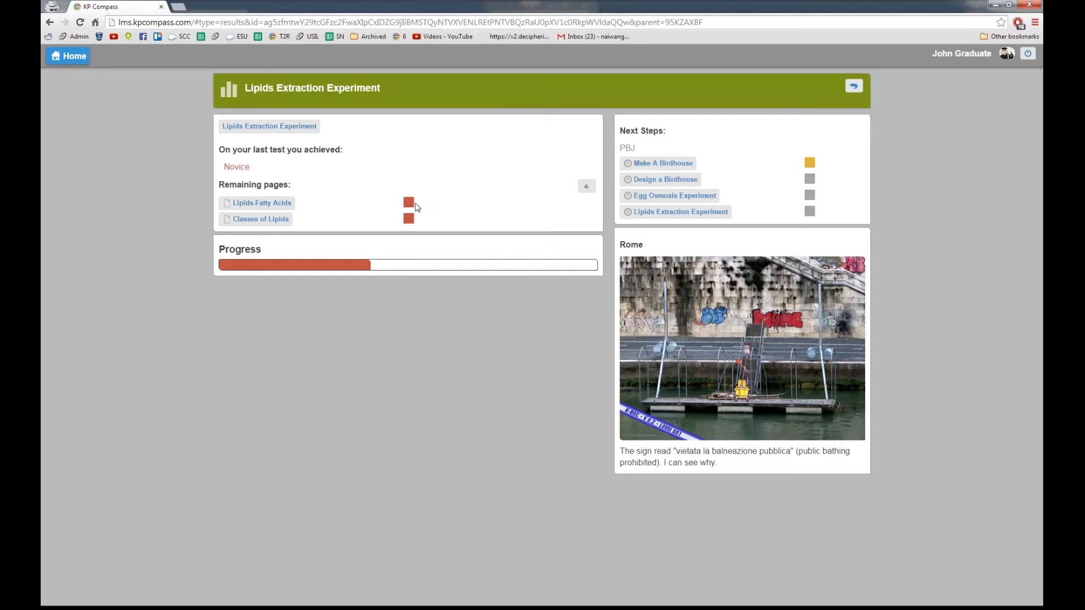
{"action": "left_click", "coordinate": [281, 129]}
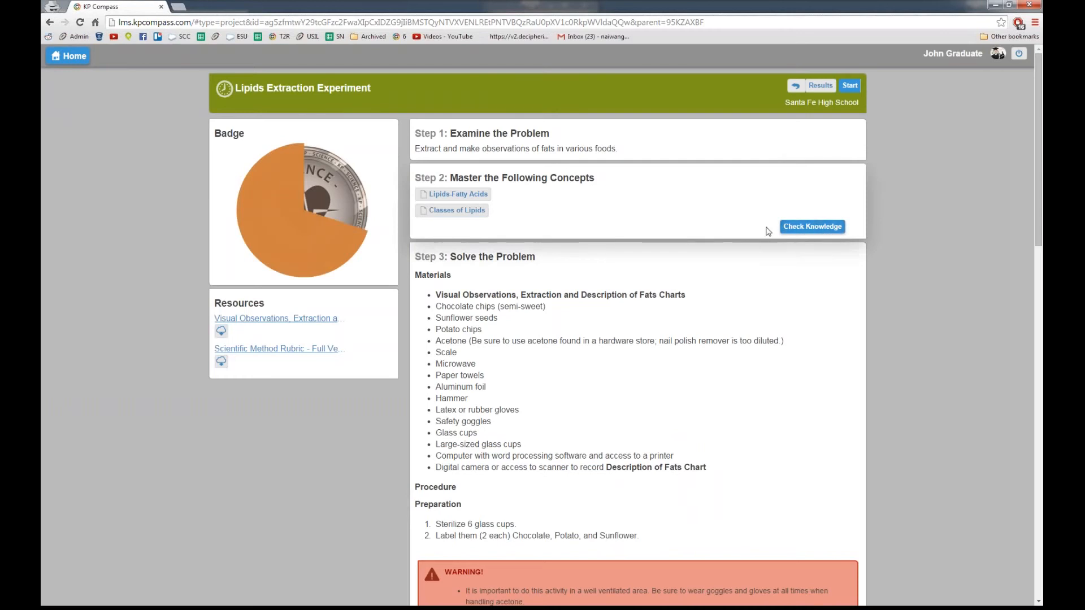
Step: Reopen the lipids knowledge check, scroll through its questions, and go back to the project
{"action": "left_click", "coordinate": [798, 227]}
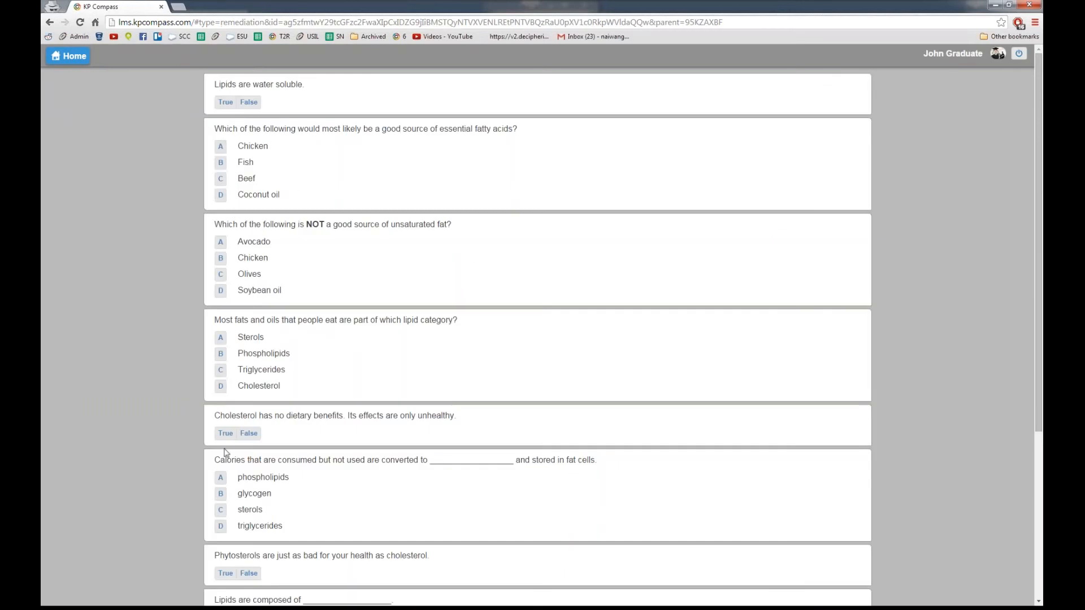
{"action": "scroll", "coordinate": [226, 450], "scroll_direction": "down", "scroll_amount": 3}
{"action": "scroll", "coordinate": [226, 486], "scroll_direction": "down", "scroll_amount": 3}
{"action": "scroll", "coordinate": [226, 452], "scroll_direction": "up", "scroll_amount": 6}
{"action": "scroll", "coordinate": [518, 390], "scroll_direction": "down", "scroll_amount": 4}
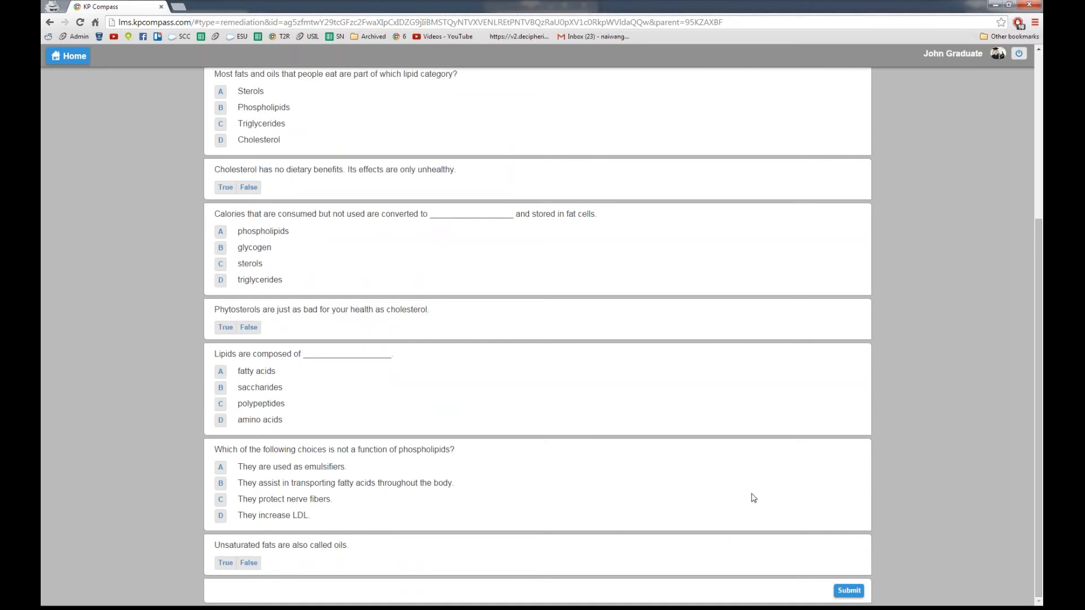
{"action": "scroll", "coordinate": [746, 498], "scroll_direction": "up", "scroll_amount": 4}
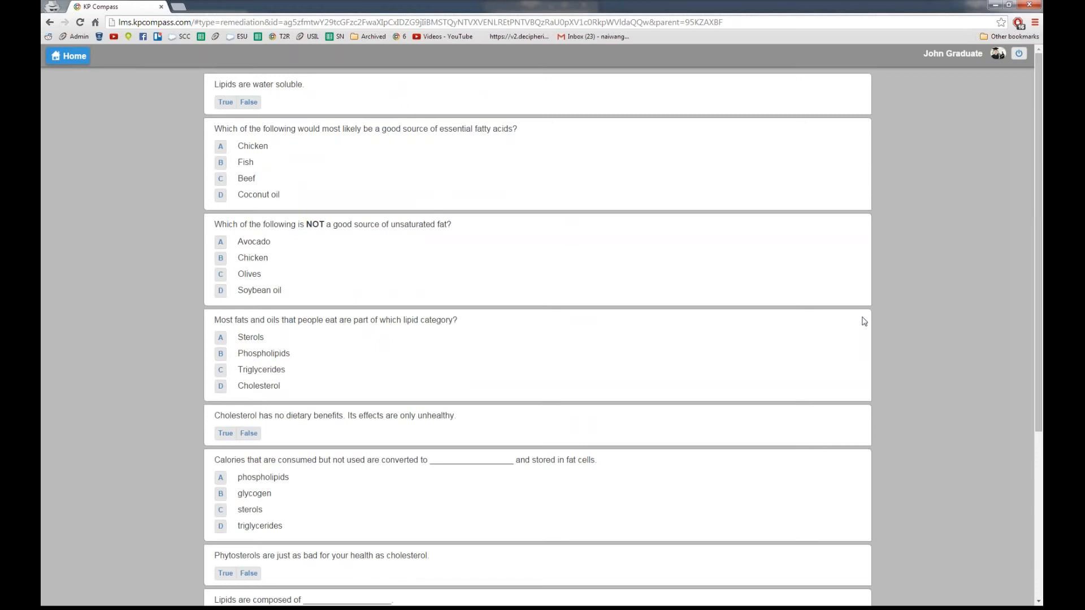
{"action": "key", "text": "alt+Left"}
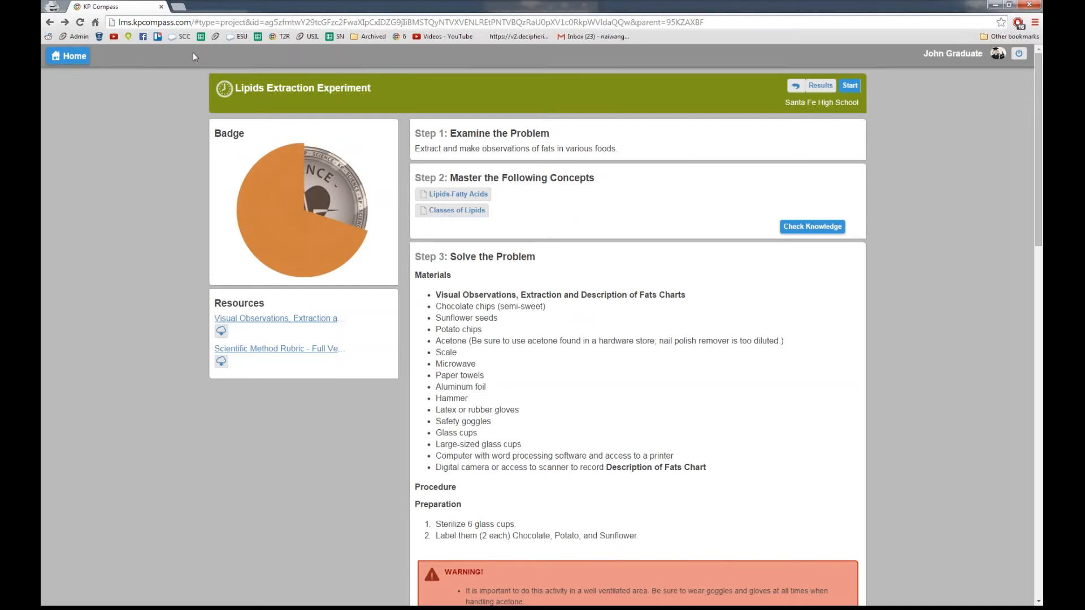
Step: Open Lipids Extraction Experiment from Santa Fe High School and shrink that window beside the Birdhouse editor
{"action": "left_click", "coordinate": [820, 103]}
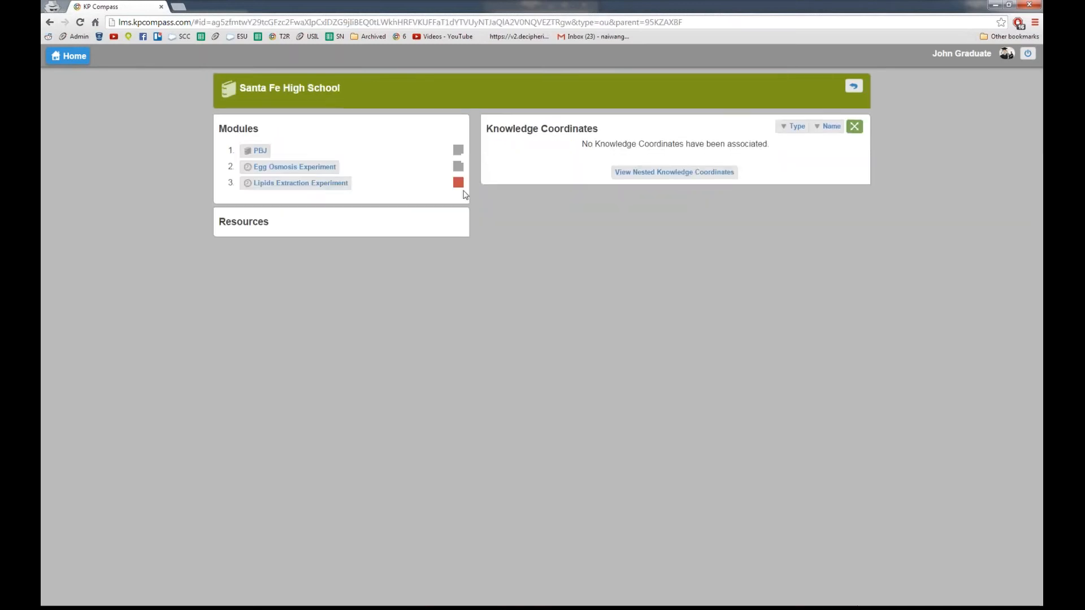
{"action": "left_click", "coordinate": [299, 183]}
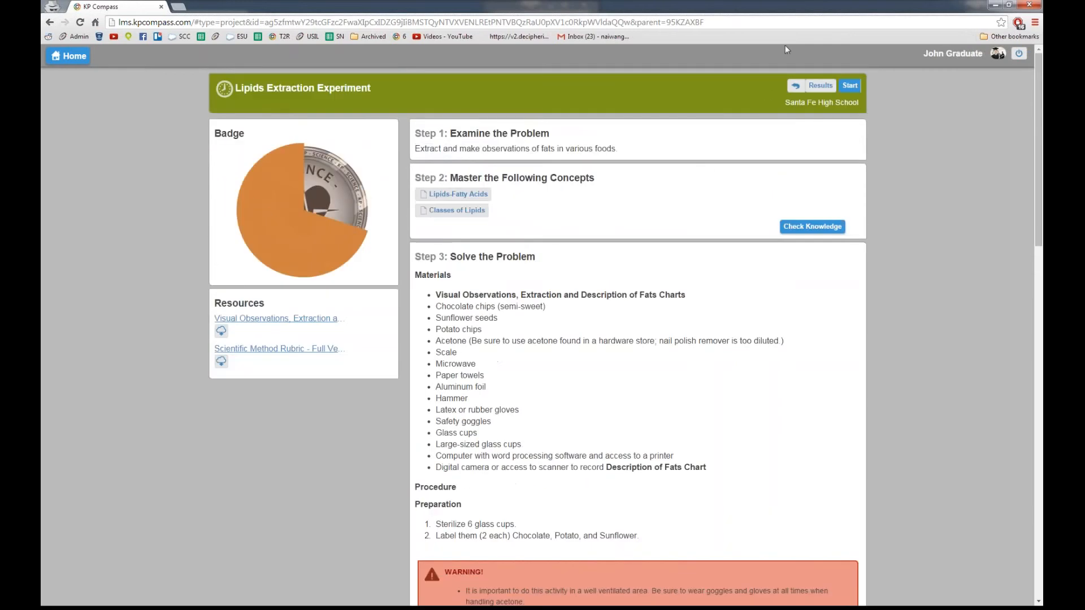
{"action": "left_click_drag", "start_coordinate": [797, 7], "coordinate": [355, 177]}
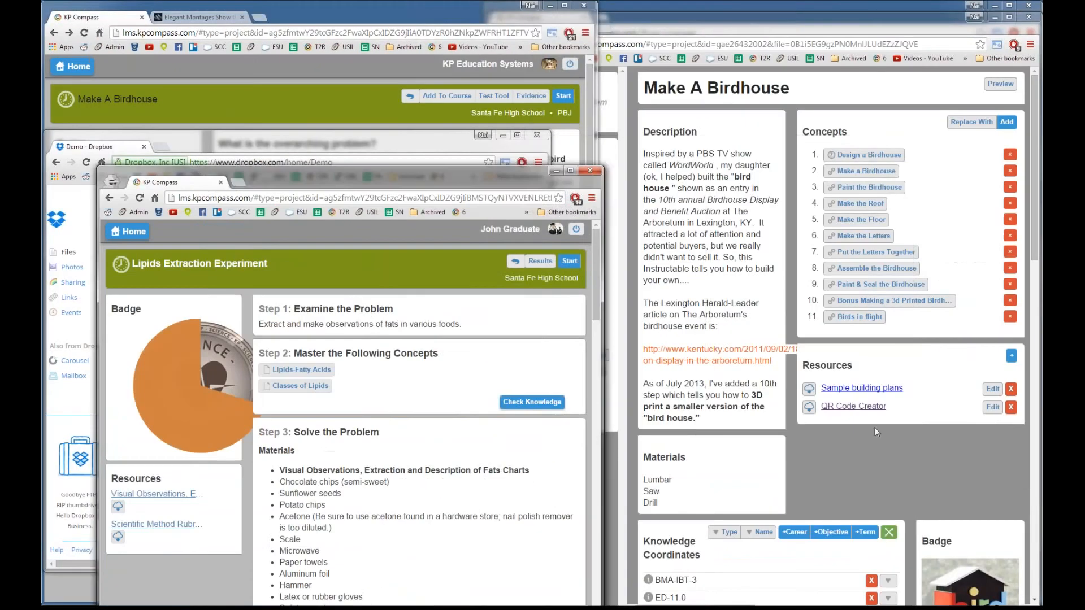
Step: Bring the Make A Birdhouse editor forward and open its description text for editing
{"action": "left_click", "coordinate": [876, 432]}
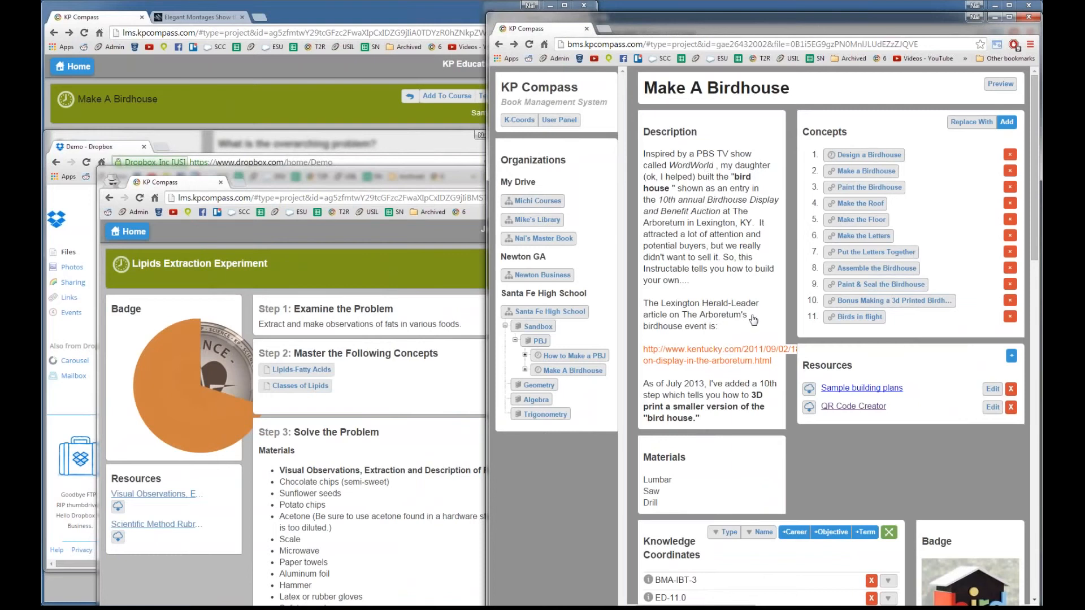
{"action": "left_click", "coordinate": [710, 251]}
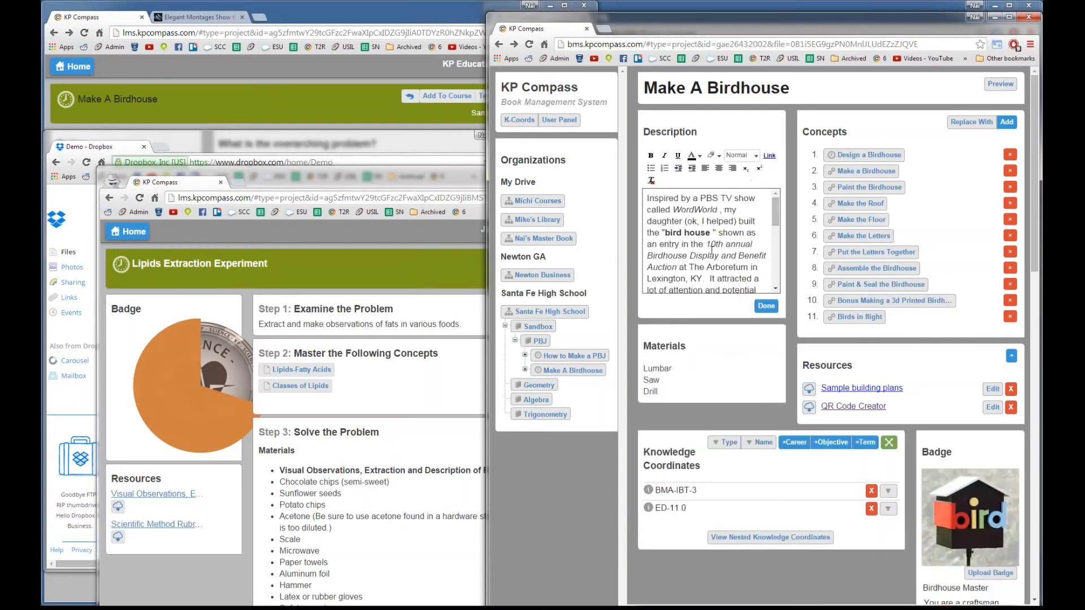
{"action": "left_click_drag", "start_coordinate": [675, 221], "coordinate": [651, 181]}
{"action": "left_click", "coordinate": [680, 220]}
{"action": "left_click", "coordinate": [689, 254]}
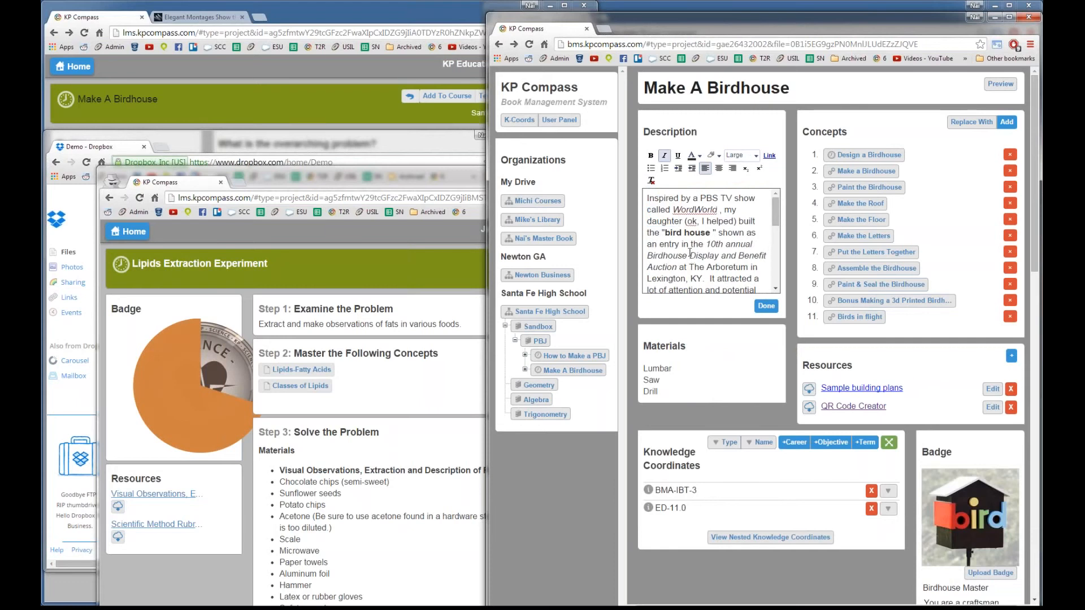
{"action": "left_click", "coordinate": [575, 43]}
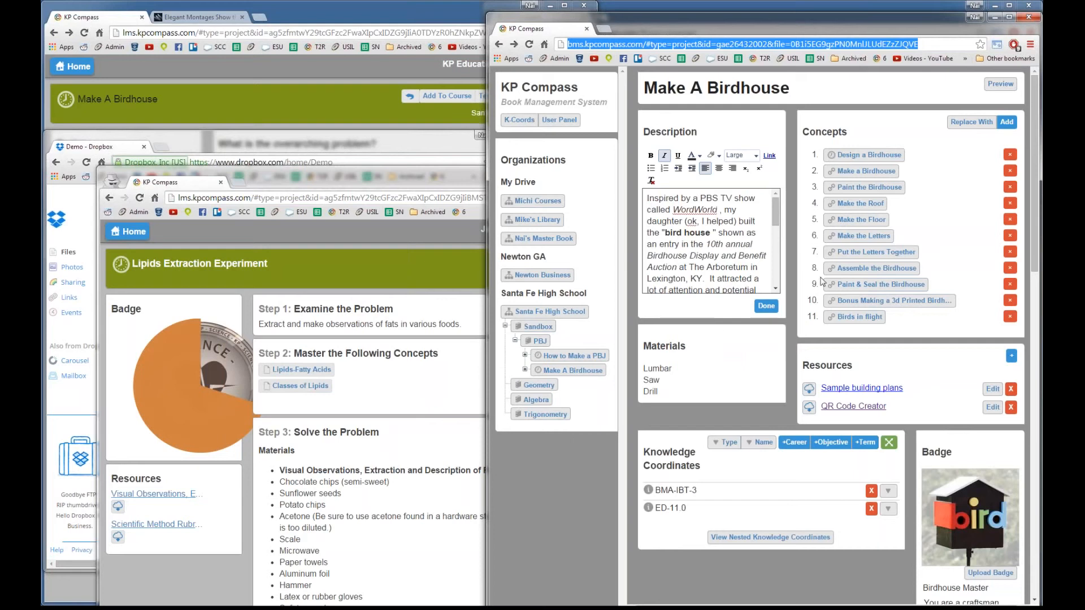
Step: Open the materials list for editing, then the first evidence prompt
{"action": "left_click", "coordinate": [669, 380]}
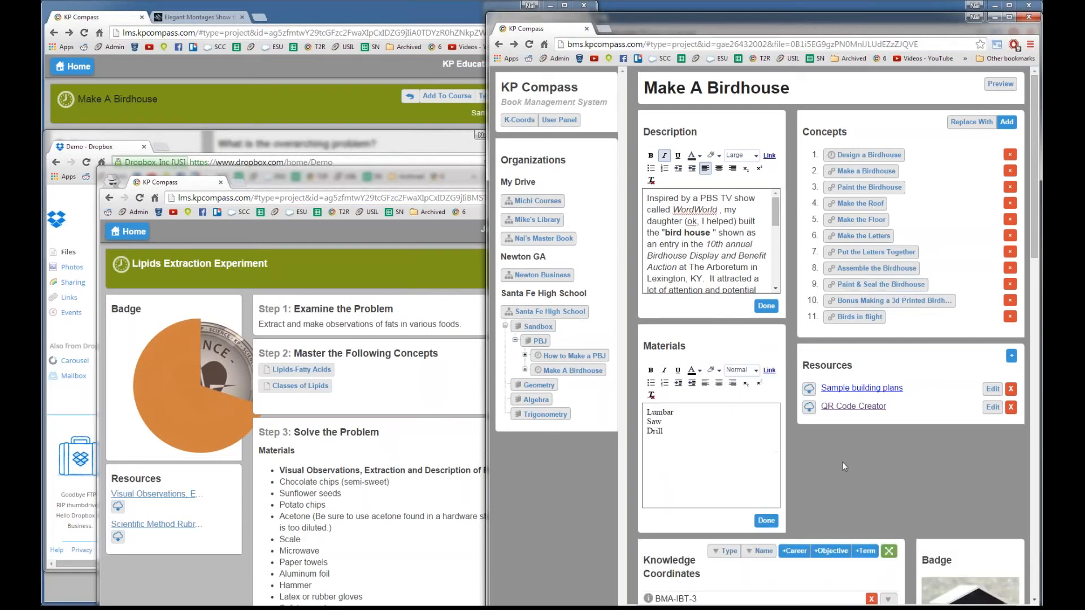
{"action": "scroll", "coordinate": [842, 462], "scroll_direction": "down", "scroll_amount": 1}
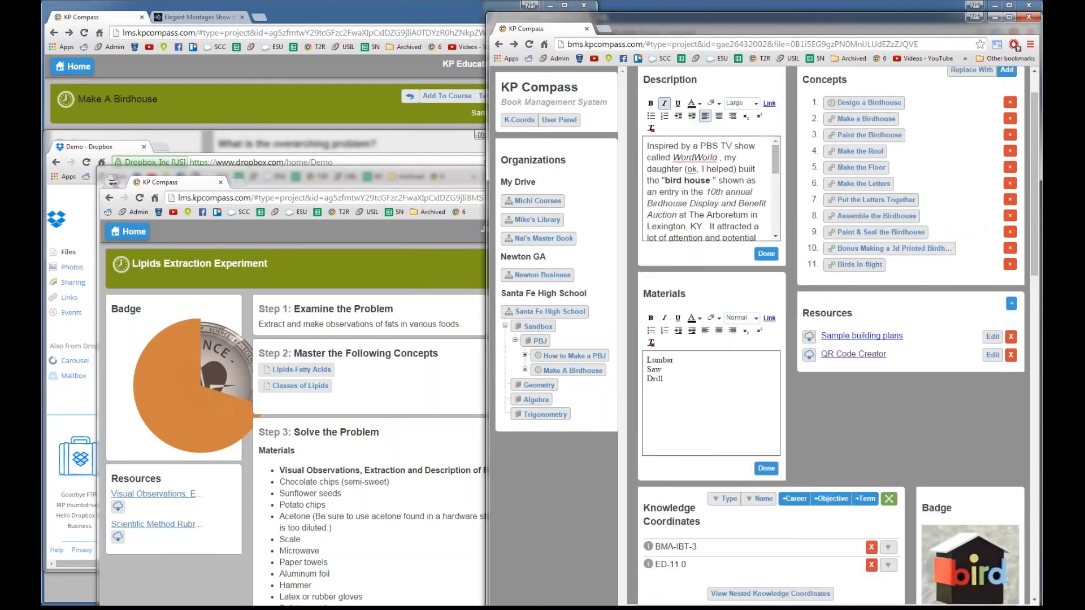
{"action": "scroll", "coordinate": [839, 456], "scroll_direction": "up", "scroll_amount": 1}
{"action": "scroll", "coordinate": [839, 452], "scroll_direction": "down", "scroll_amount": 14}
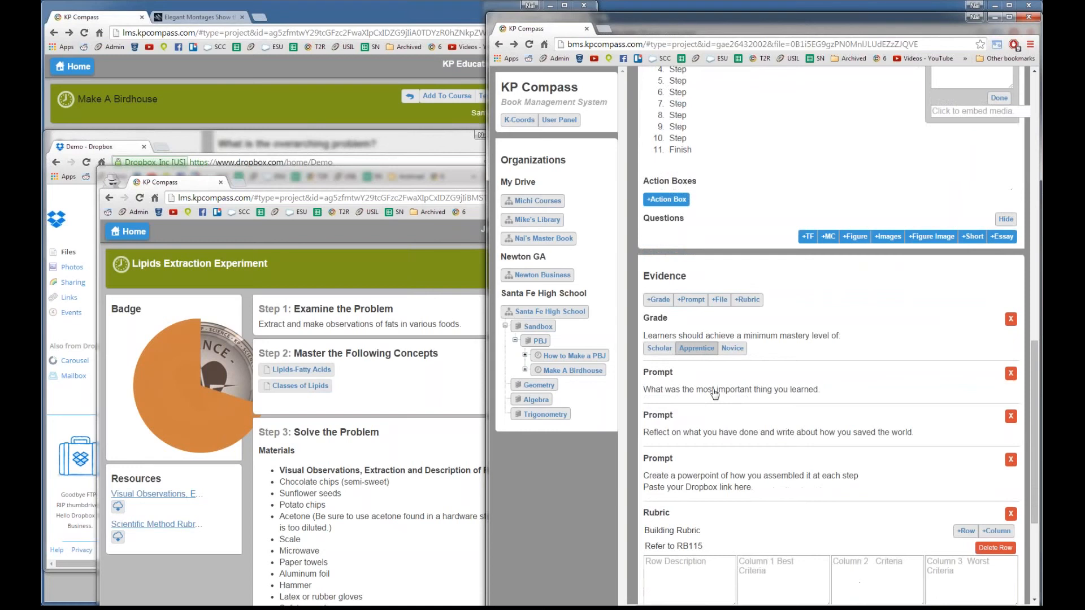
{"action": "left_click", "coordinate": [715, 392]}
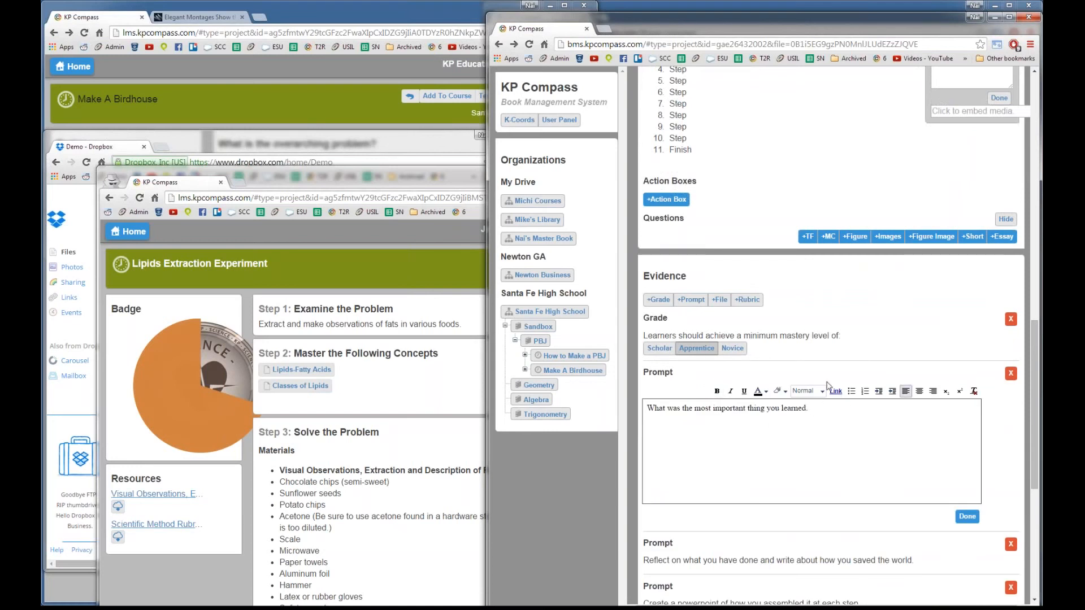
Step: Look through the concept types in the Concepts Add menu, then dismiss it
{"action": "scroll", "coordinate": [830, 385], "scroll_direction": "up", "scroll_amount": 8}
{"action": "scroll", "coordinate": [874, 311], "scroll_direction": "up", "scroll_amount": 3}
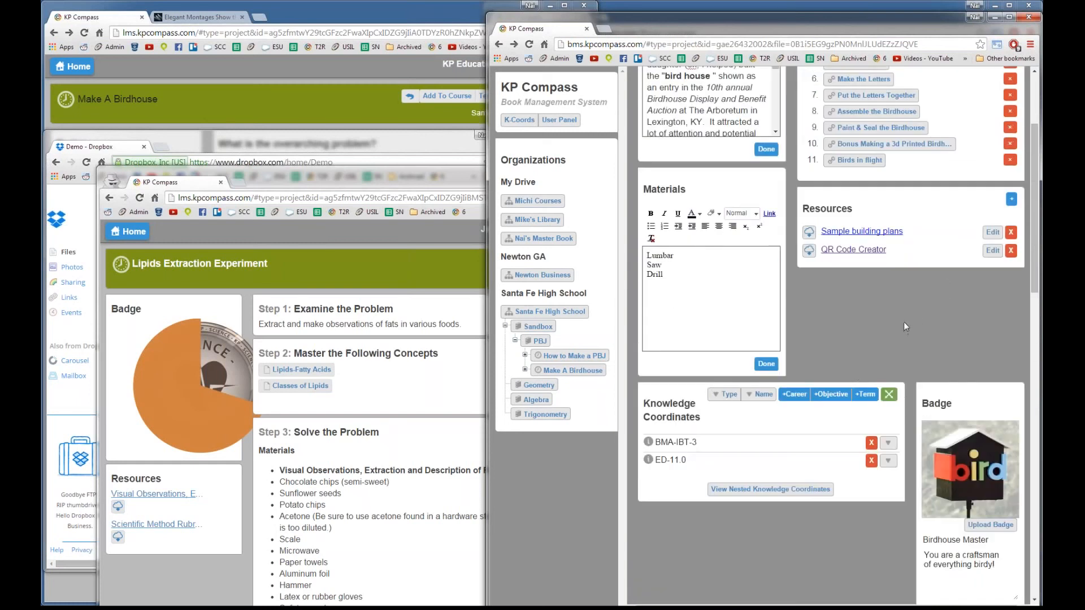
{"action": "scroll", "coordinate": [905, 327], "scroll_direction": "up", "scroll_amount": 3}
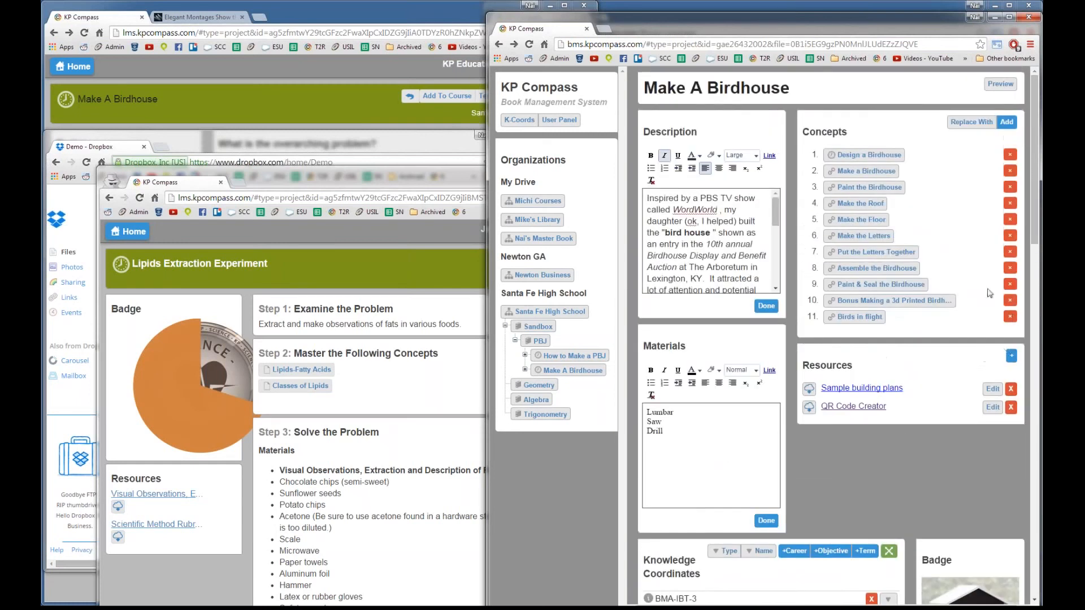
{"action": "left_click", "coordinate": [1009, 122]}
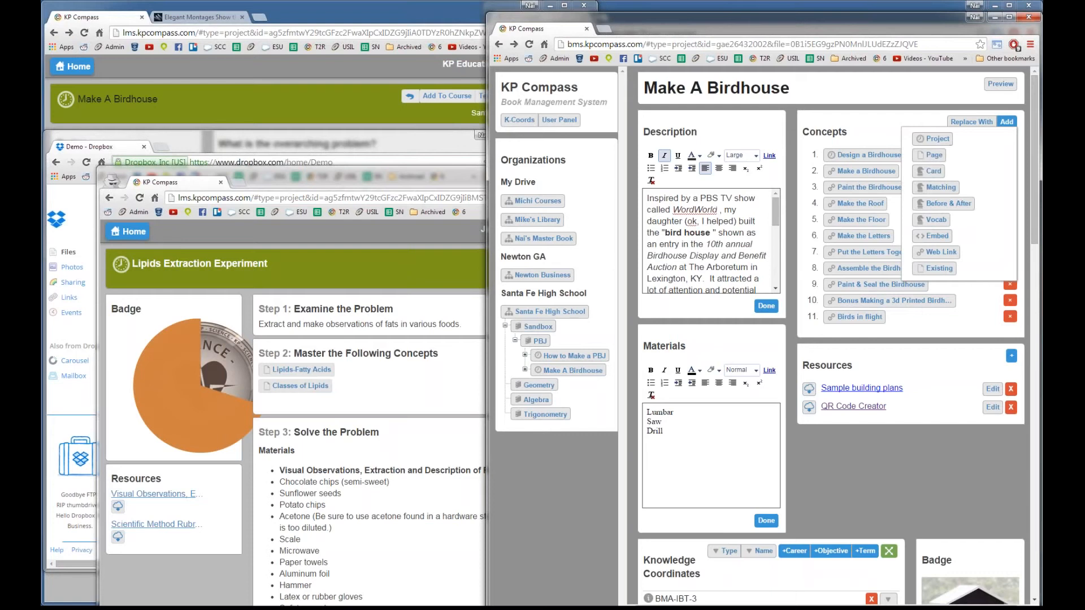
{"action": "left_click", "coordinate": [913, 390]}
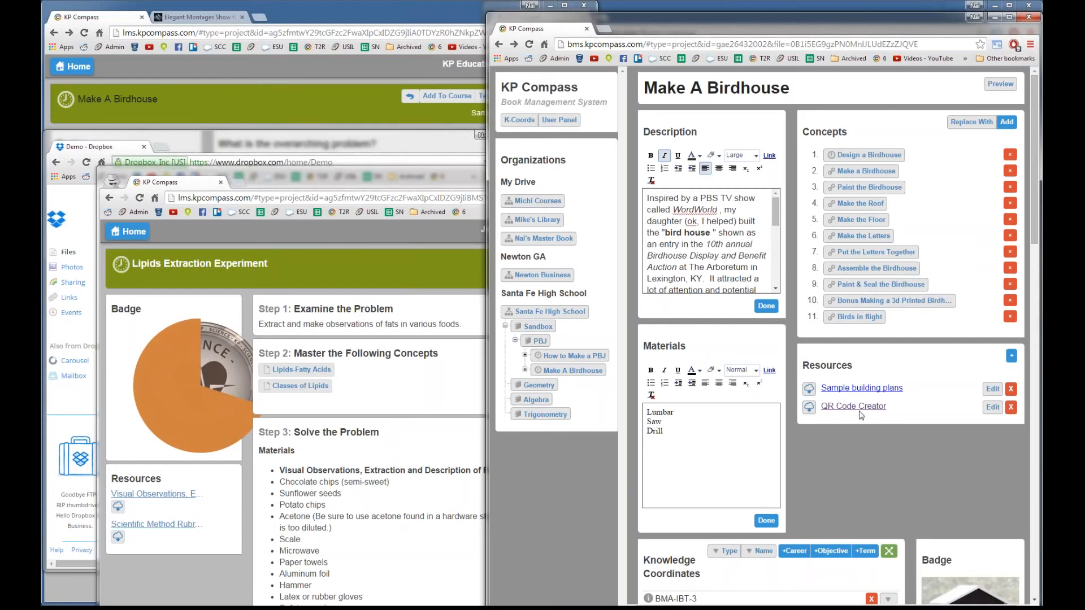
Step: Add a new resource titled 'Something' and save it
{"action": "left_click", "coordinate": [1011, 356]}
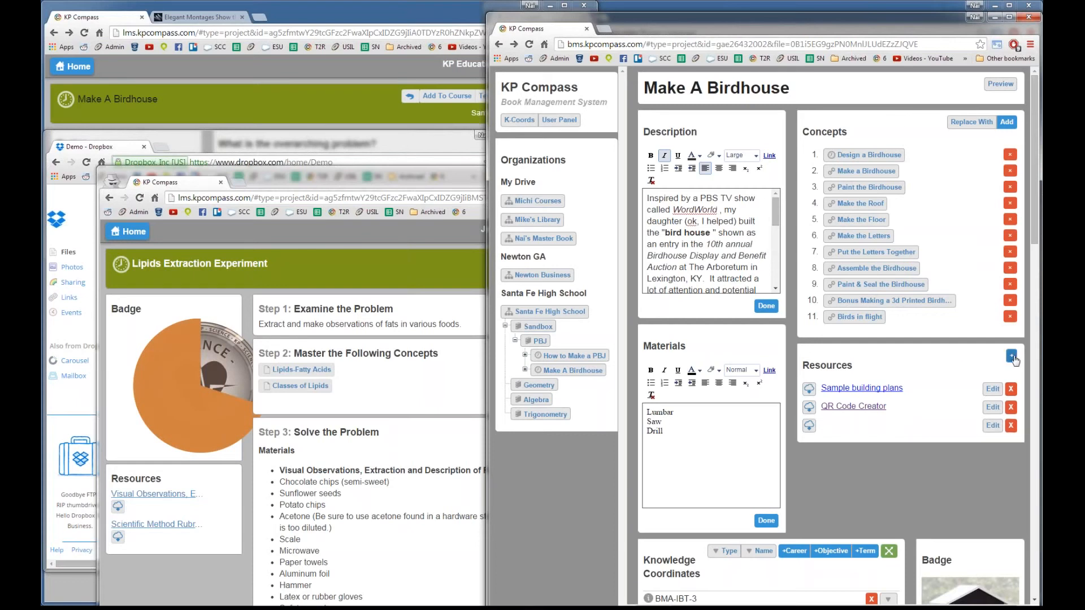
{"action": "left_click", "coordinate": [992, 425]}
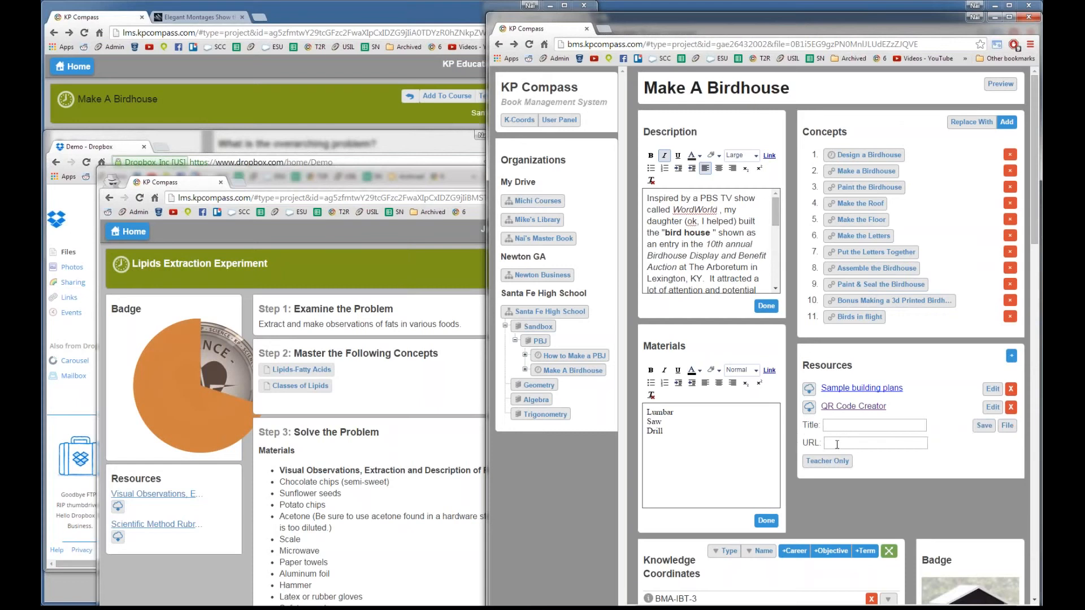
{"action": "left_click", "coordinate": [871, 429]}
{"action": "type", "text": "Something"}
{"action": "left_click", "coordinate": [984, 425]}
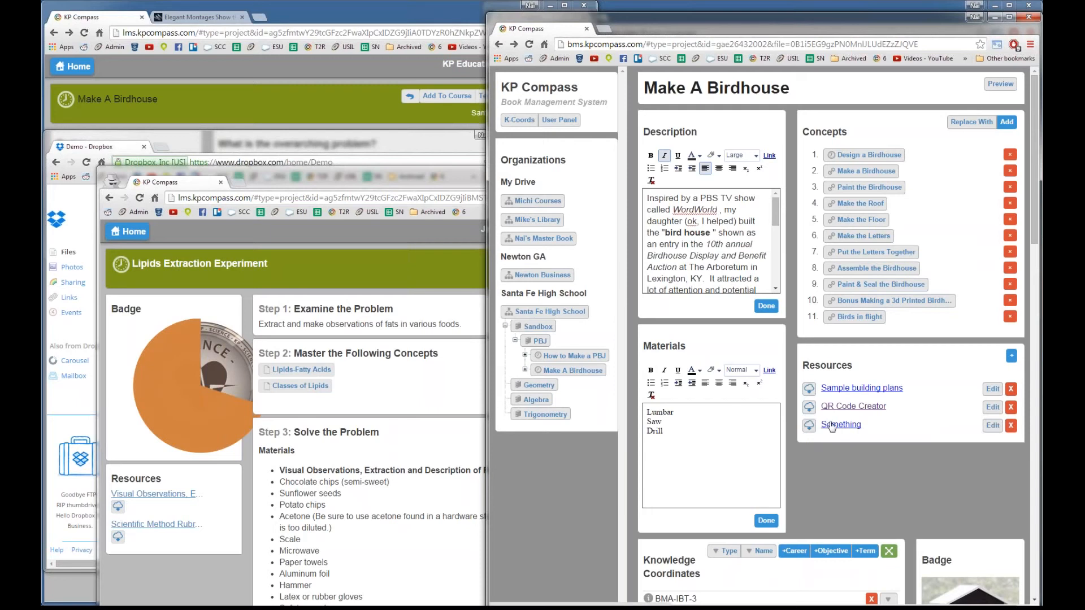
Step: Add another blank resource entry, cancelling its file upload
{"action": "left_click", "coordinate": [1011, 356]}
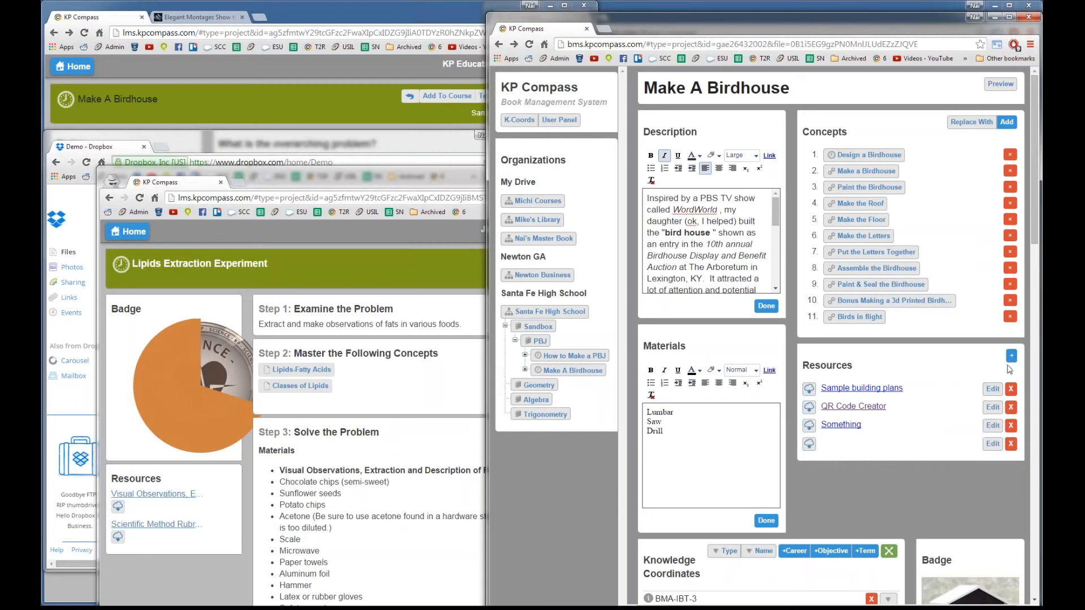
{"action": "left_click", "coordinate": [997, 446]}
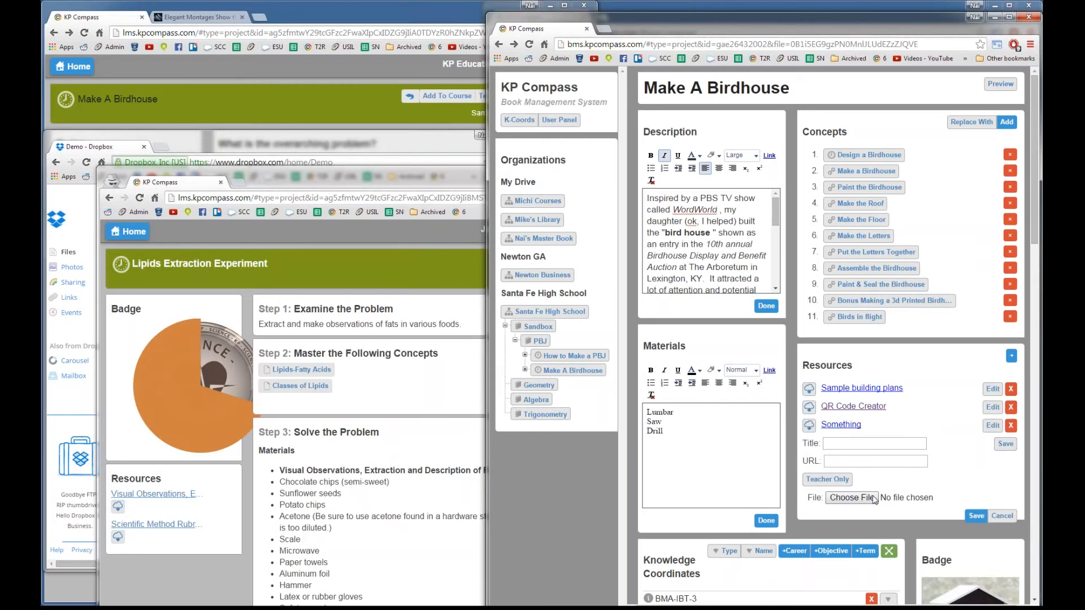
{"action": "left_click", "coordinate": [1003, 517]}
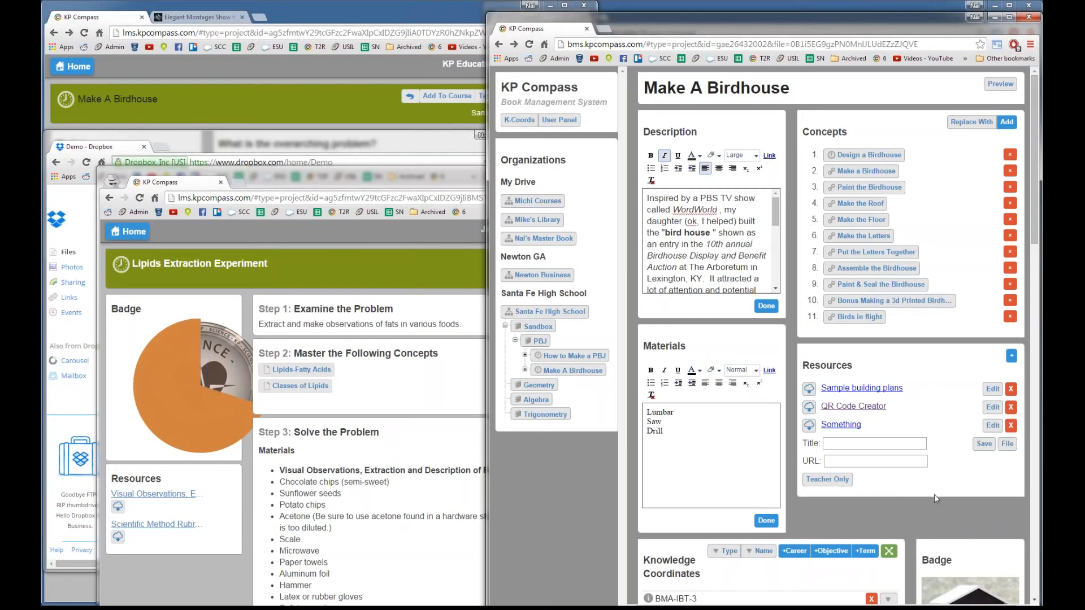
{"action": "scroll", "coordinate": [934, 494], "scroll_direction": "down", "scroll_amount": 1}
{"action": "scroll", "coordinate": [924, 488], "scroll_direction": "up", "scroll_amount": 1}
{"action": "scroll", "coordinate": [913, 479], "scroll_direction": "down", "scroll_amount": 1}
{"action": "scroll", "coordinate": [913, 478], "scroll_direction": "up", "scroll_amount": 1}
Step: Return the learner window to the Santa Fe High School course page and open that book in BMS
{"action": "left_click", "coordinate": [323, 12]}
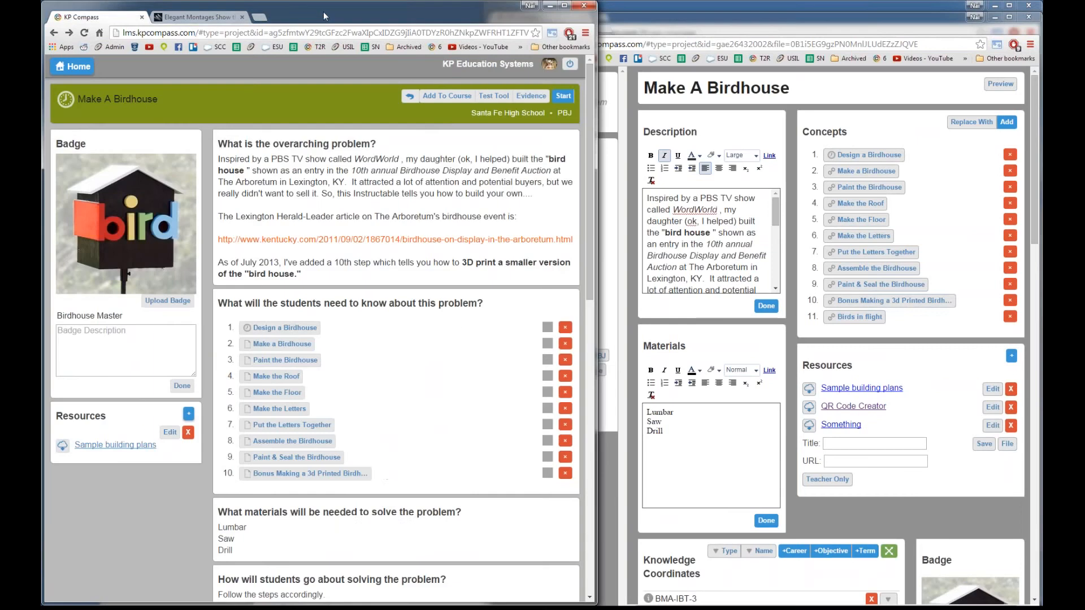
{"action": "left_click", "coordinate": [78, 71]}
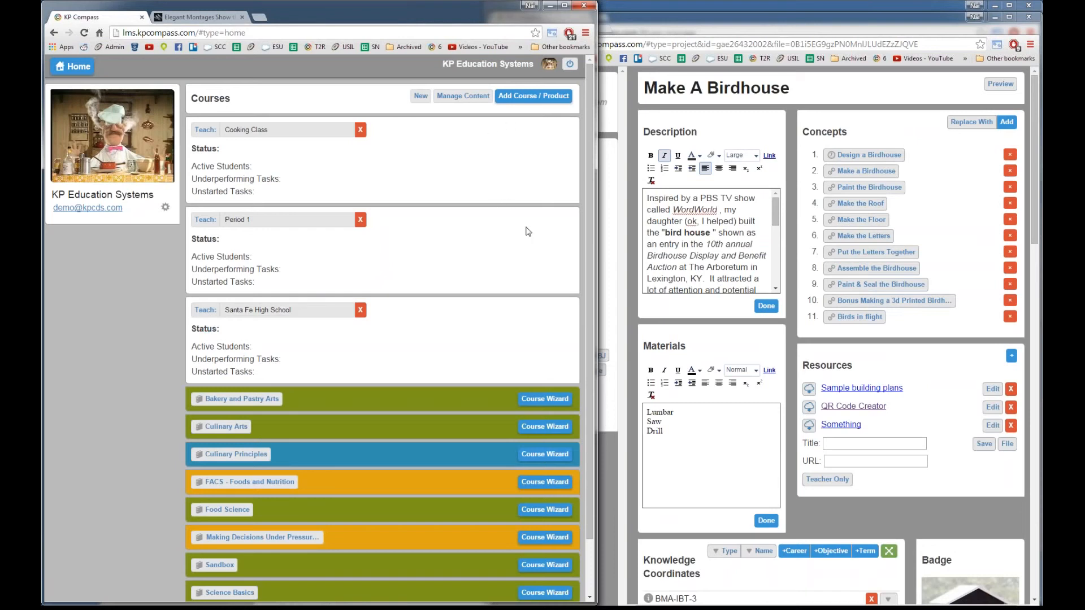
{"action": "left_click", "coordinate": [859, 421]}
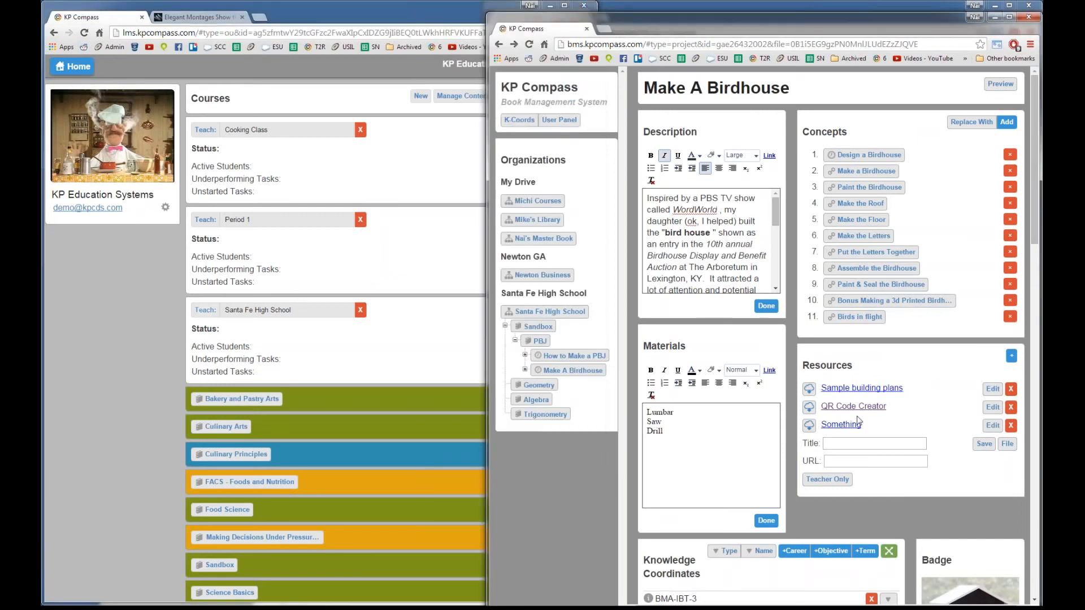
{"action": "left_click", "coordinate": [419, 273]}
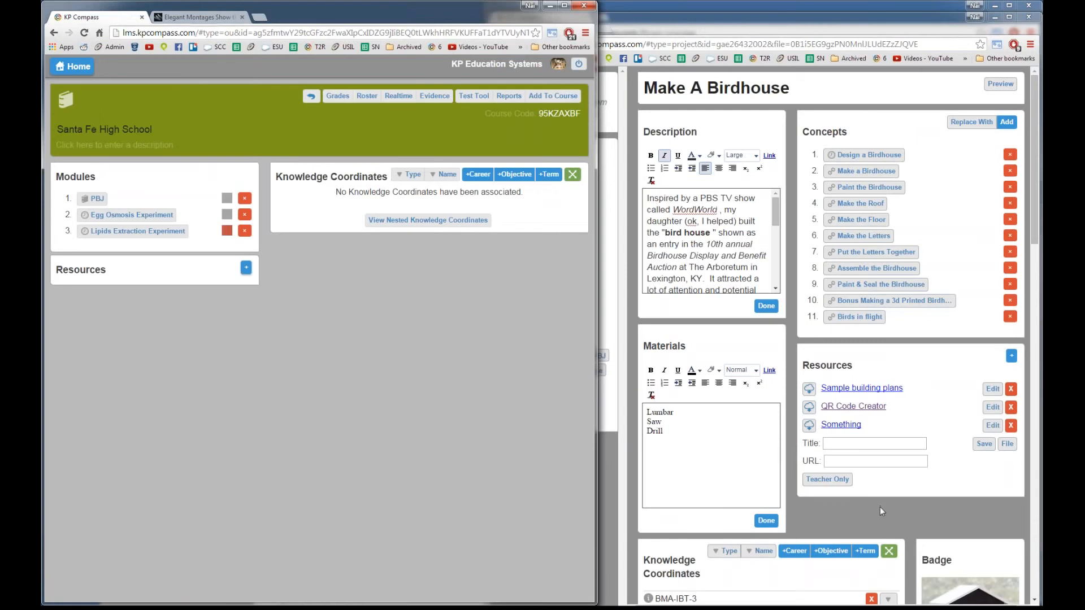
{"action": "left_click", "coordinate": [880, 509]}
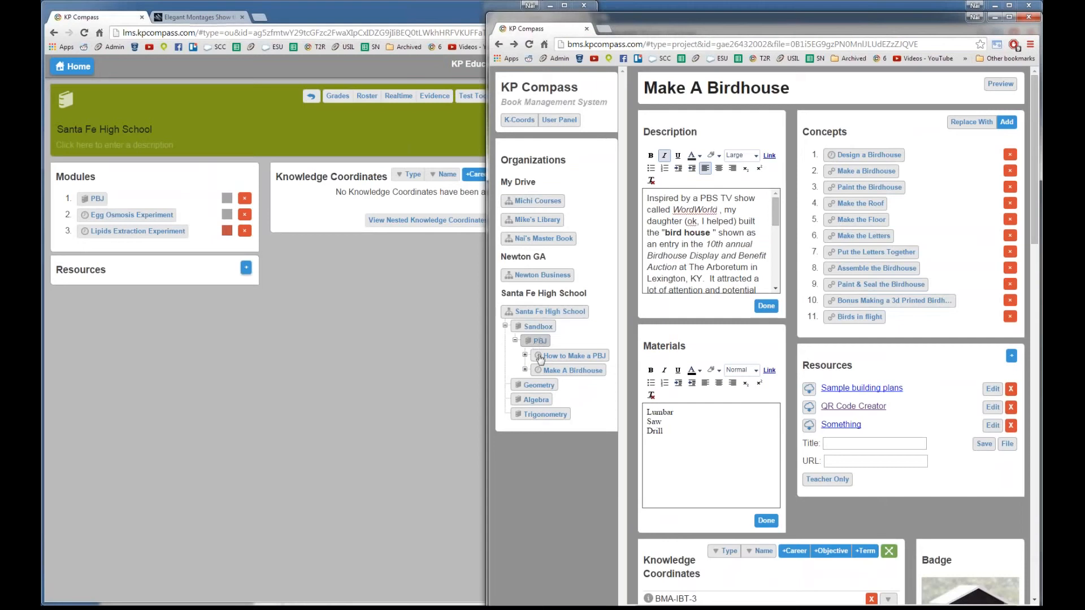
{"action": "left_click", "coordinate": [544, 312]}
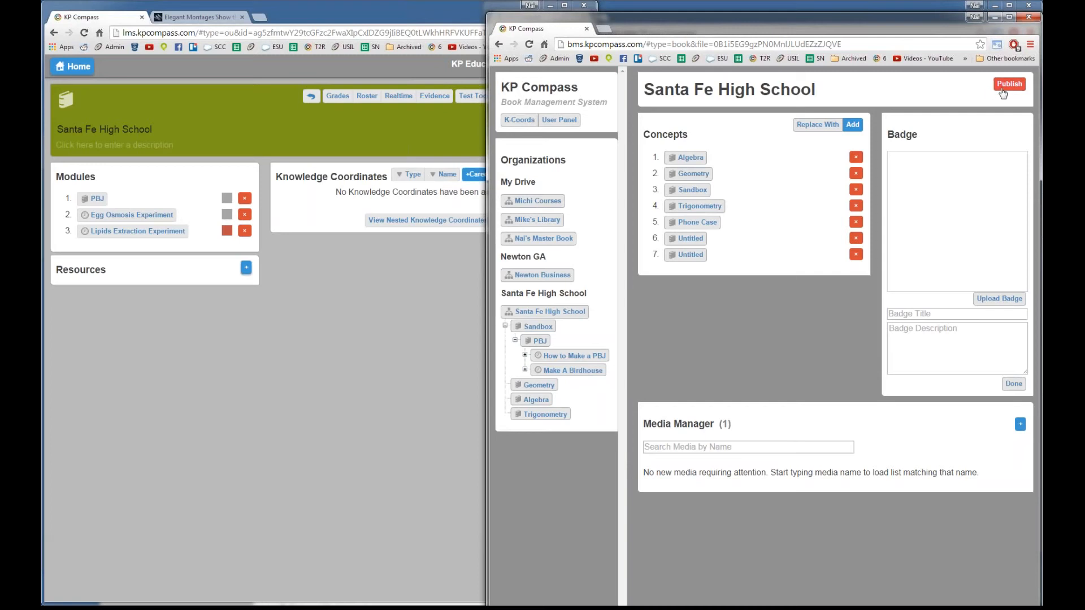
Step: Bring the learner window showing the Santa Fe High School course to the front
{"action": "left_click", "coordinate": [314, 297]}
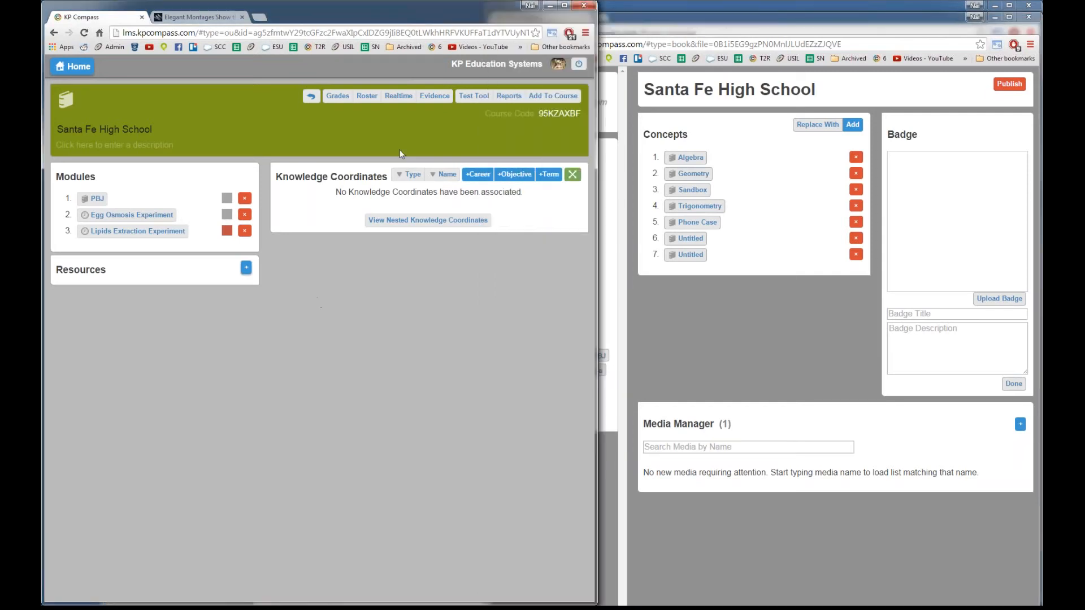
Step: Go home, reopen Santa Fe High School, and open Make A Birdhouse through the PBJ module
{"action": "left_click", "coordinate": [700, 335]}
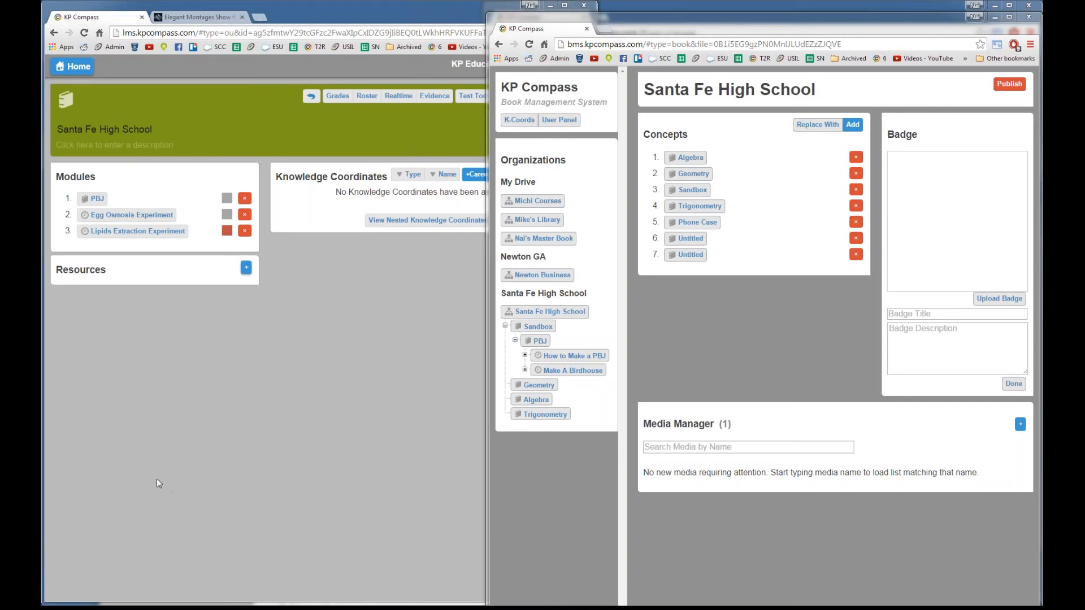
{"action": "left_click", "coordinate": [280, 406]}
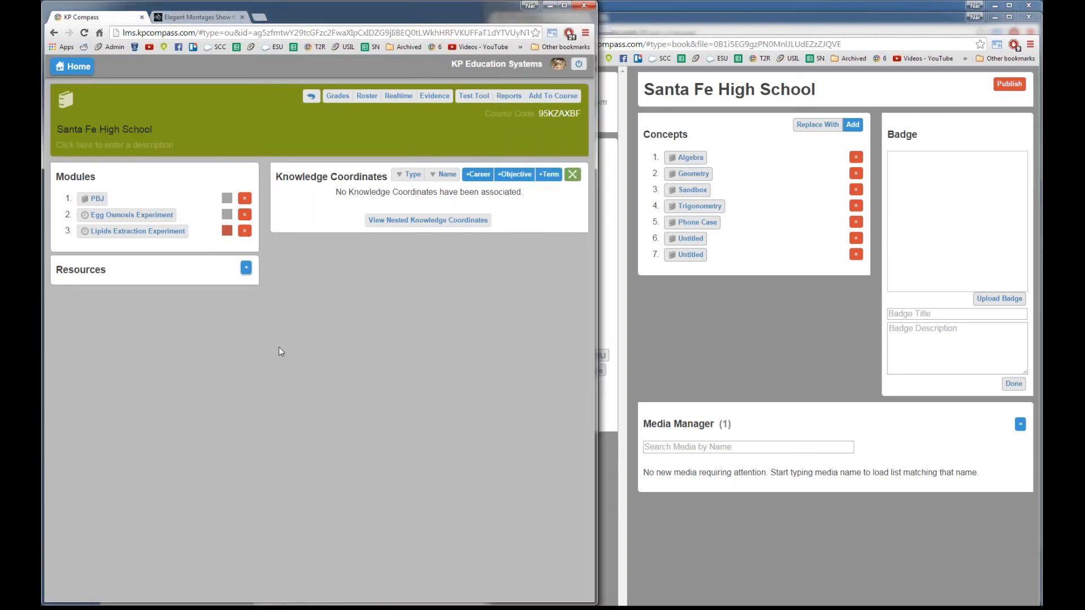
{"action": "left_click", "coordinate": [77, 69]}
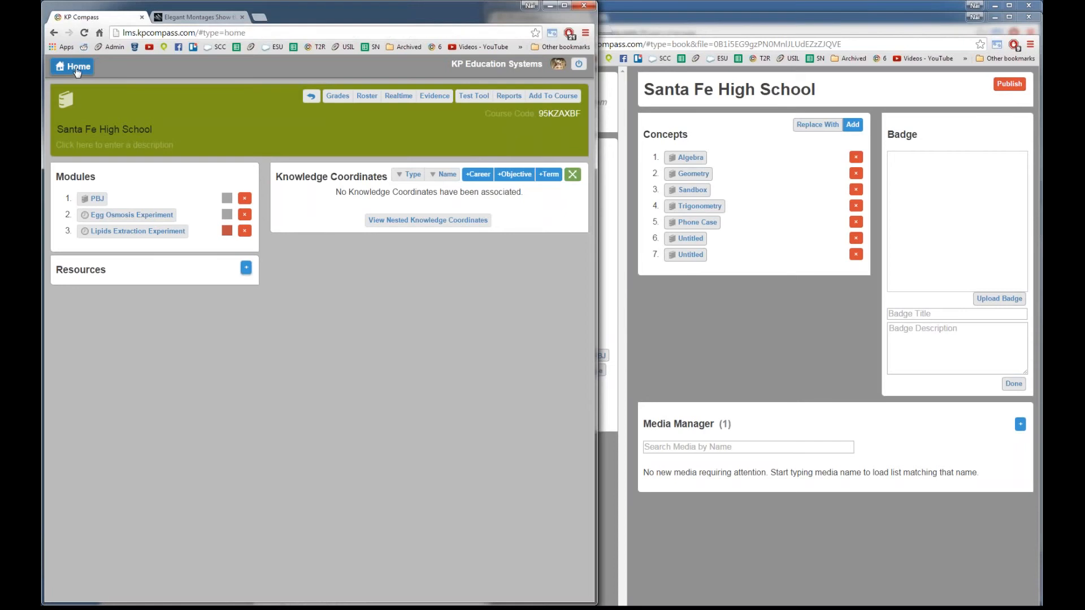
{"action": "left_click", "coordinate": [233, 250]}
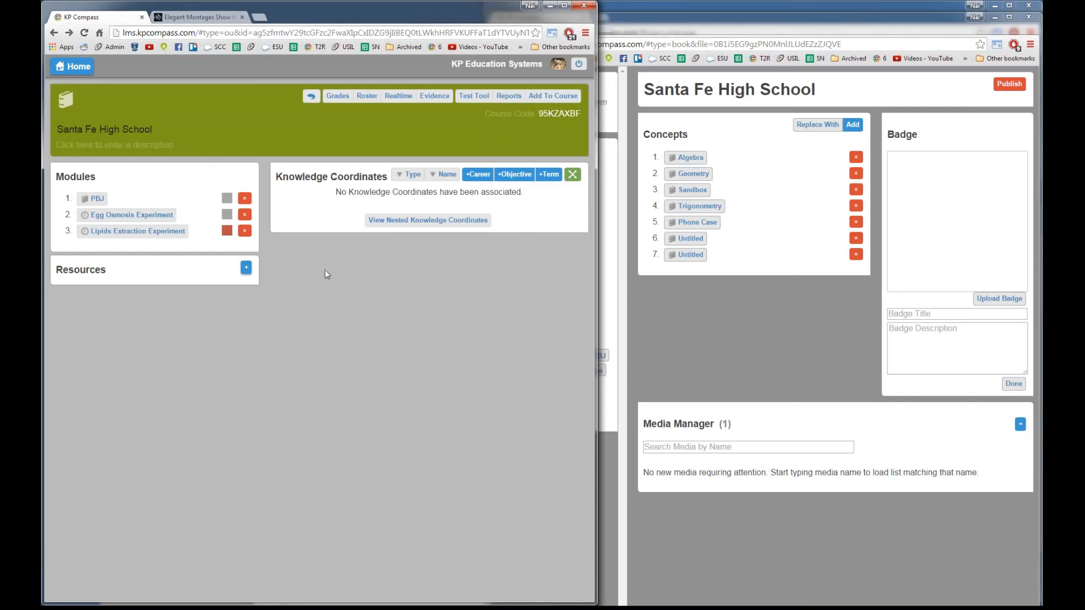
{"action": "left_click", "coordinate": [692, 342]}
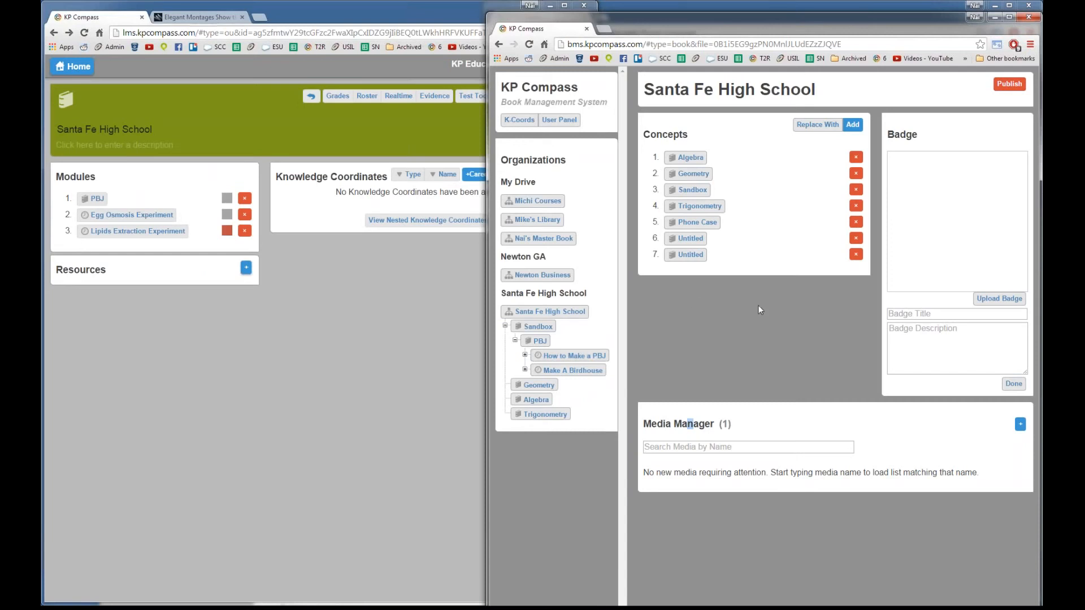
{"action": "left_click", "coordinate": [359, 332]}
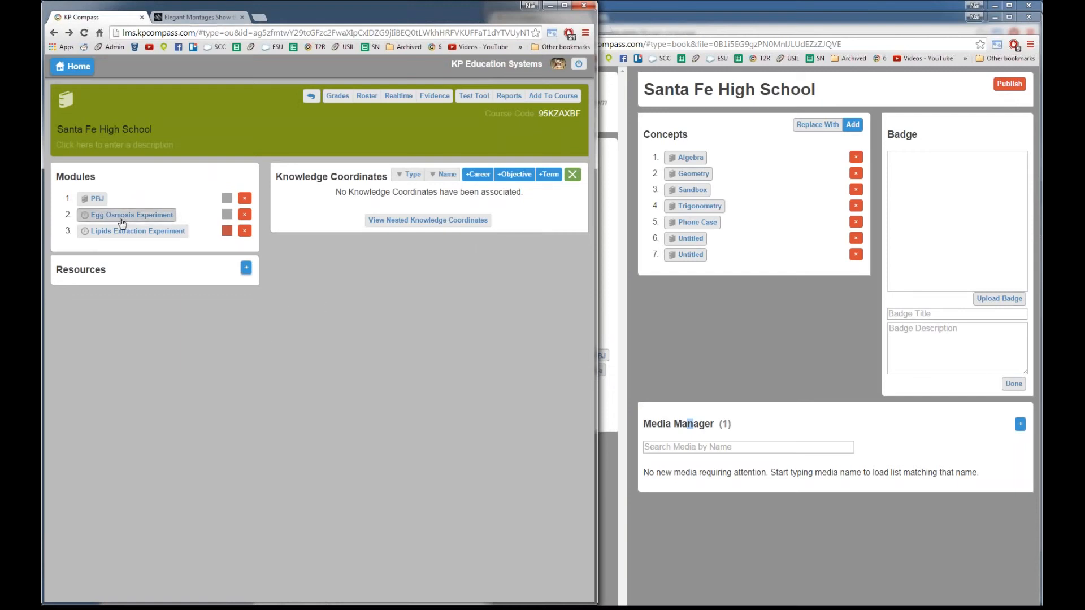
{"action": "left_click", "coordinate": [96, 198]}
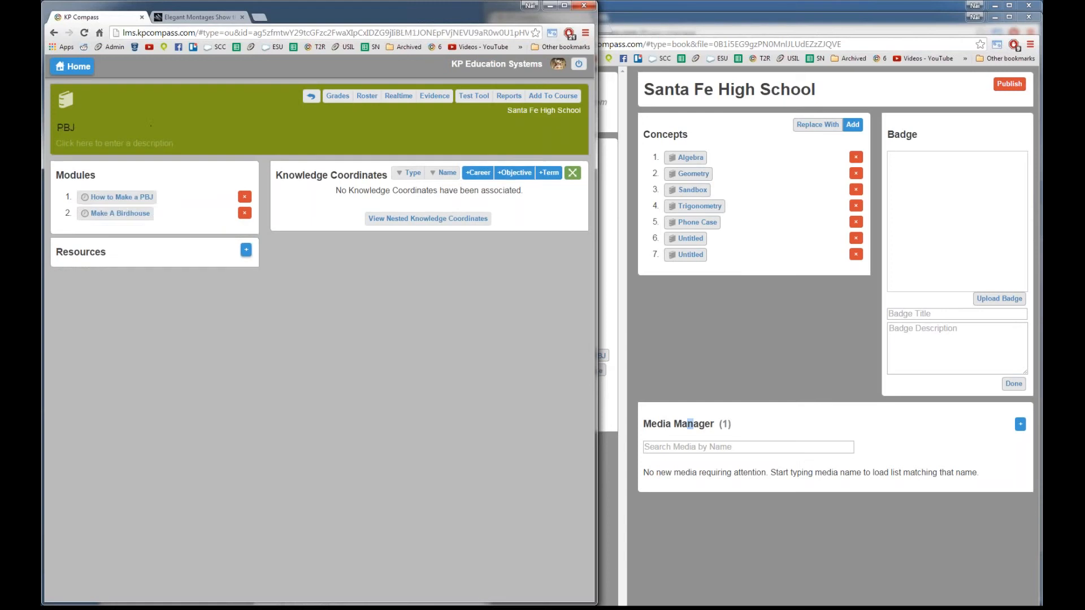
{"action": "left_click", "coordinate": [110, 213]}
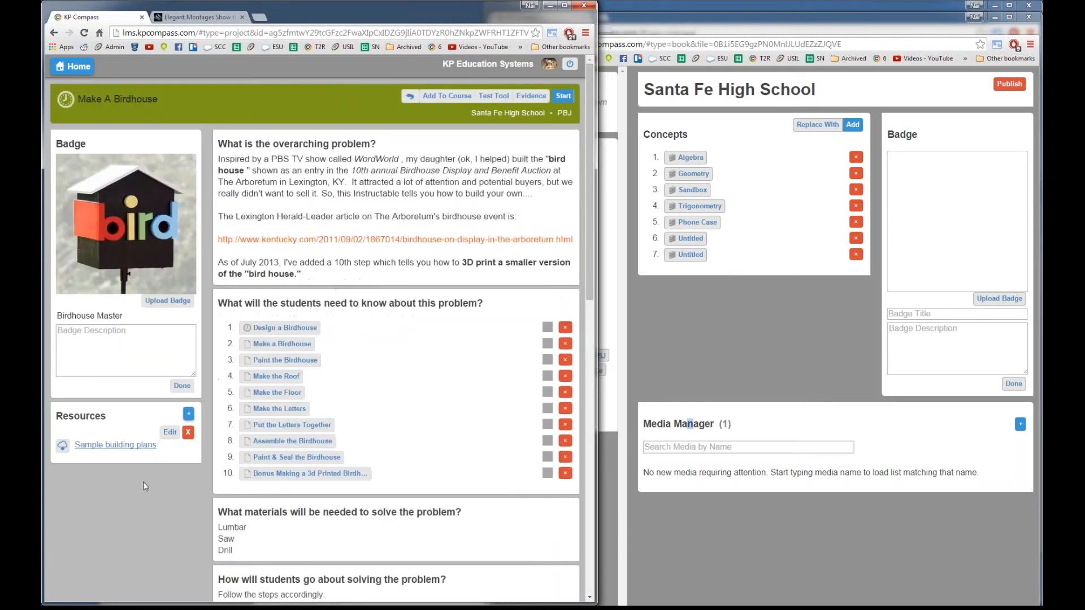
Step: Add a new resource entry and reorder the project steps, moving Design a Birdhouse further down
{"action": "left_click", "coordinate": [188, 414]}
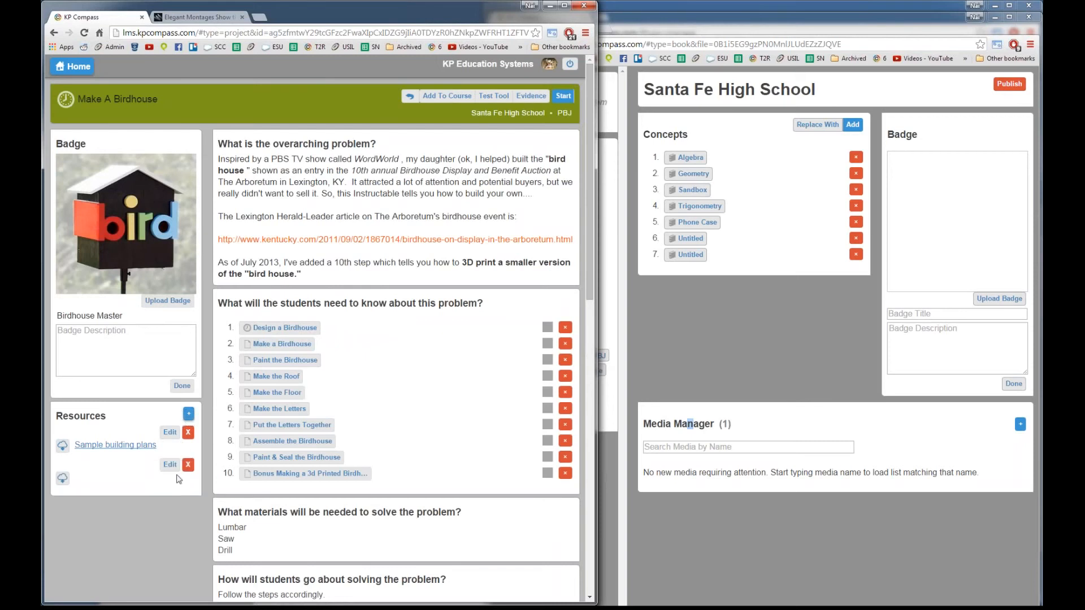
{"action": "left_click", "coordinate": [169, 465]}
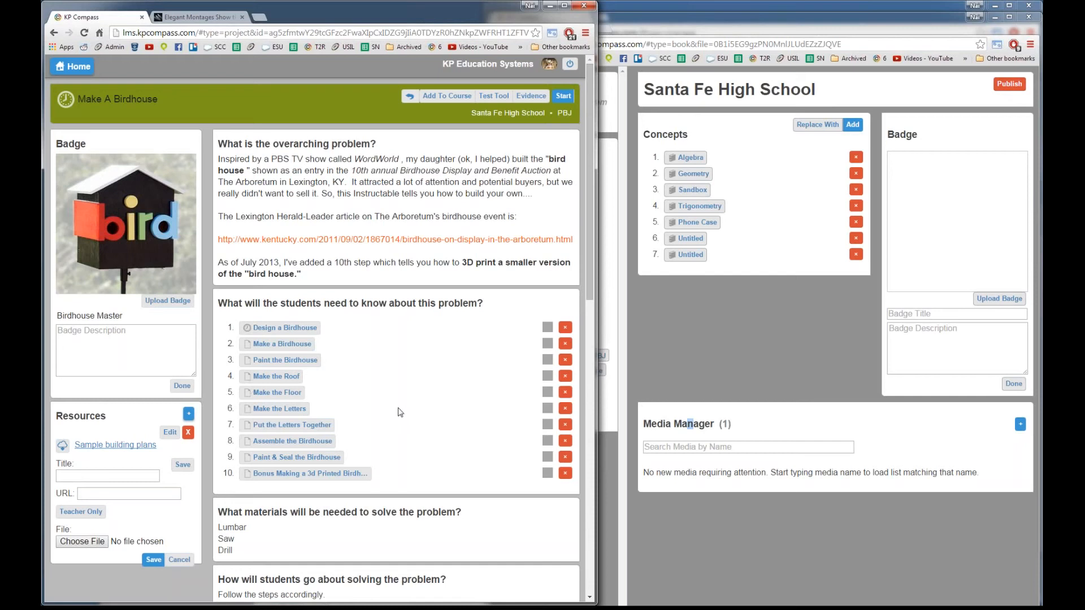
{"action": "mouse_move", "coordinate": [308, 475]}
{"action": "left_mouse_down"}
{"action": "mouse_move", "coordinate": [300, 356]}
{"action": "mouse_move", "coordinate": [302, 487]}
{"action": "mouse_move", "coordinate": [302, 462]}
{"action": "mouse_move", "coordinate": [291, 469]}
{"action": "mouse_move", "coordinate": [295, 363]}
{"action": "mouse_move", "coordinate": [297, 417]}
{"action": "mouse_move", "coordinate": [280, 446]}
{"action": "left_mouse_up"}
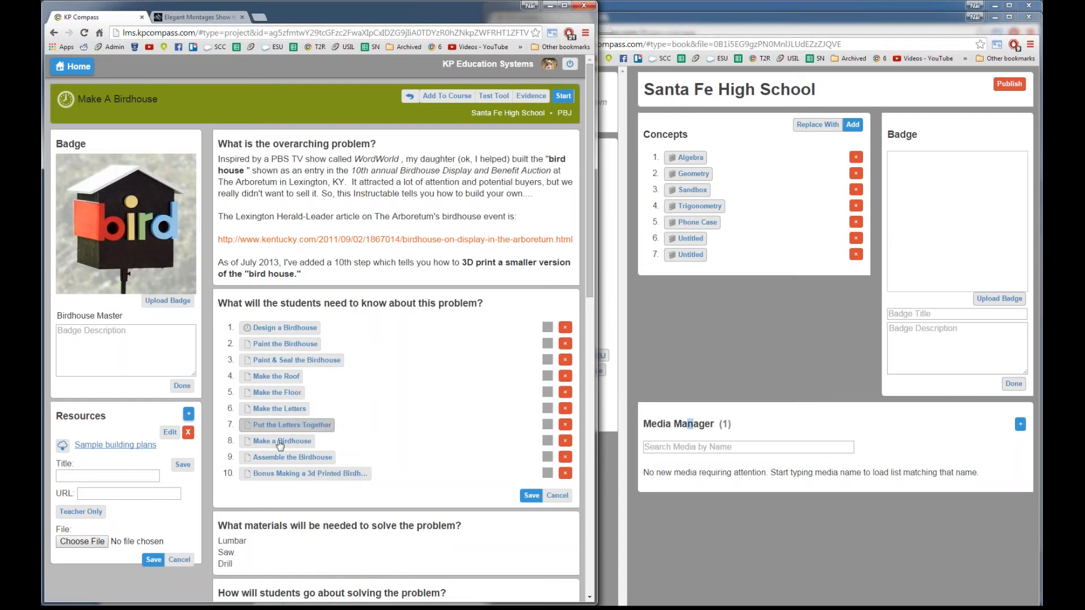
{"action": "left_click_drag", "start_coordinate": [299, 329], "coordinate": [320, 377]}
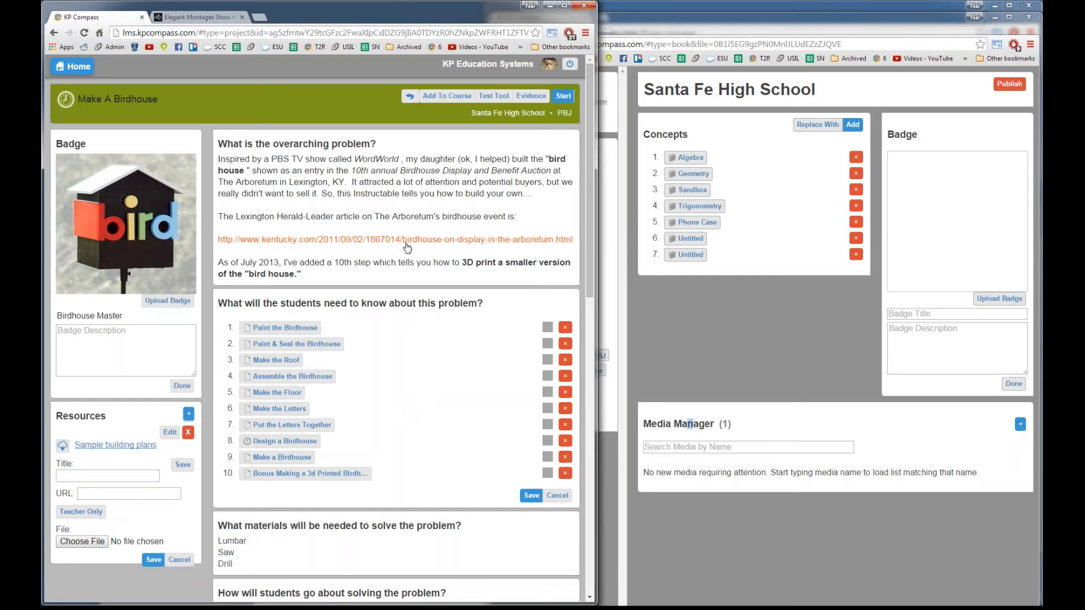
Step: Open the problem description editor, then title the new resource 'dfdafsaaaaa' and save it
{"action": "left_click", "coordinate": [397, 224]}
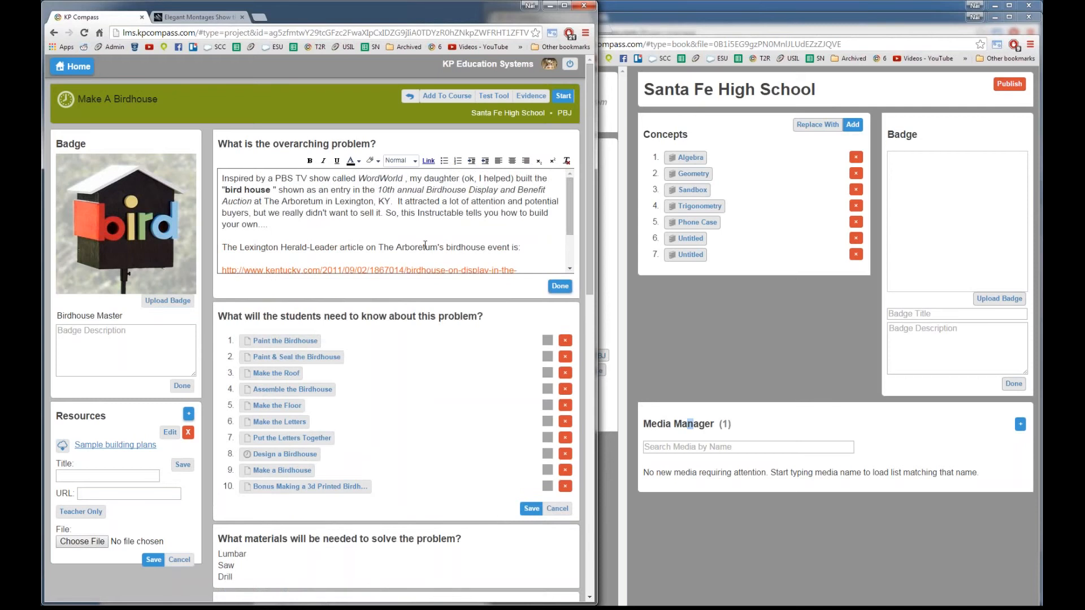
{"action": "left_click", "coordinate": [154, 559]}
{"action": "type", "text": "dfdafsaaaaa"}
{"action": "left_click", "coordinate": [179, 559]}
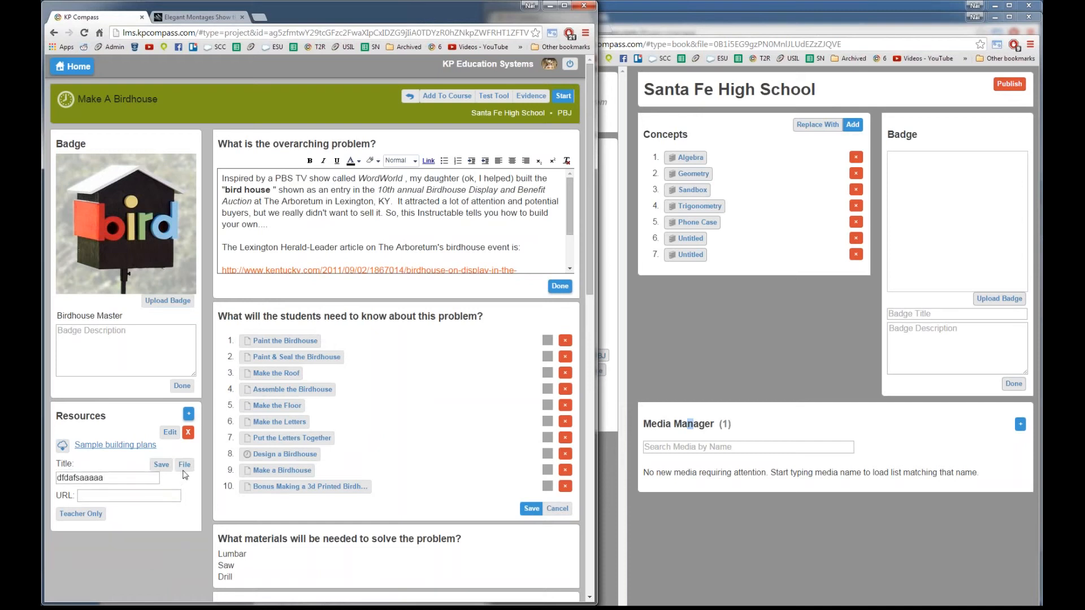
{"action": "left_click", "coordinate": [161, 465]}
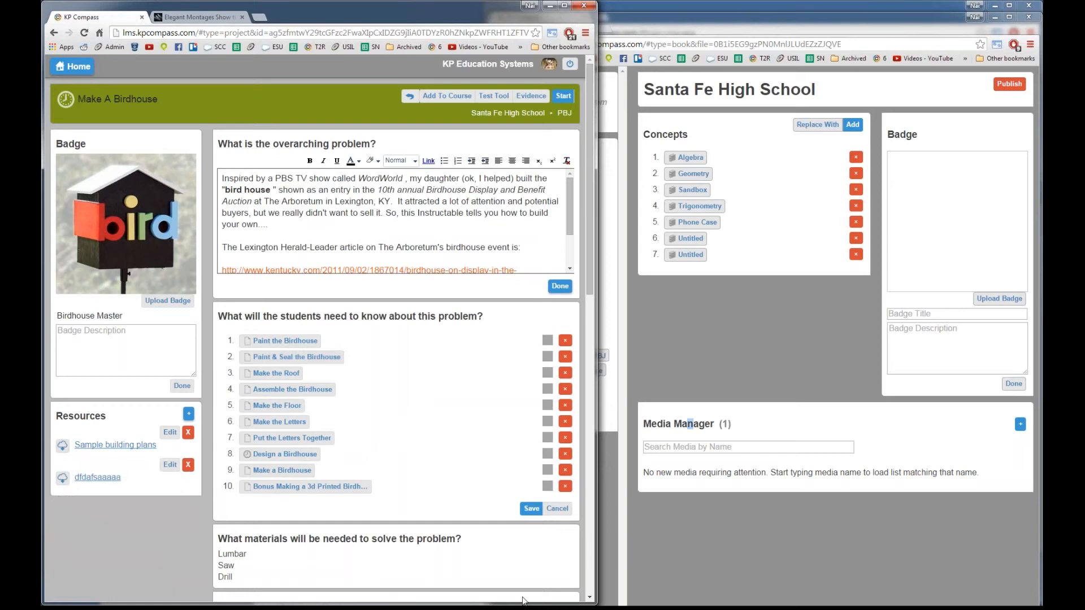
Step: In the student's window, go Home › Santa Fe High School › PBJ › Make A Birdhouse, then move it aside
{"action": "mouse_move", "coordinate": [523, 600]}
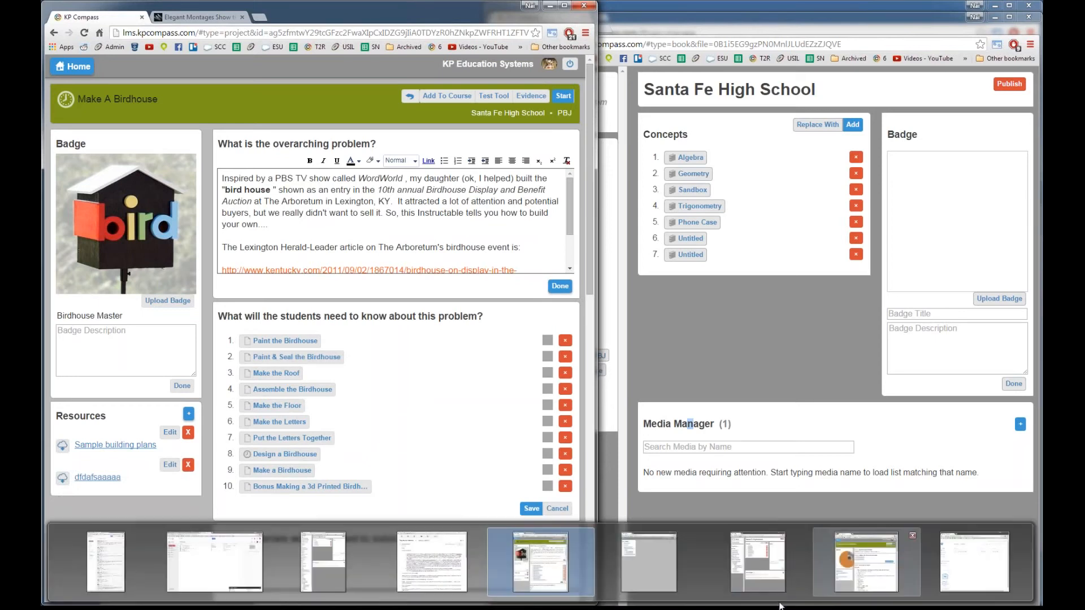
{"action": "left_click", "coordinate": [874, 558]}
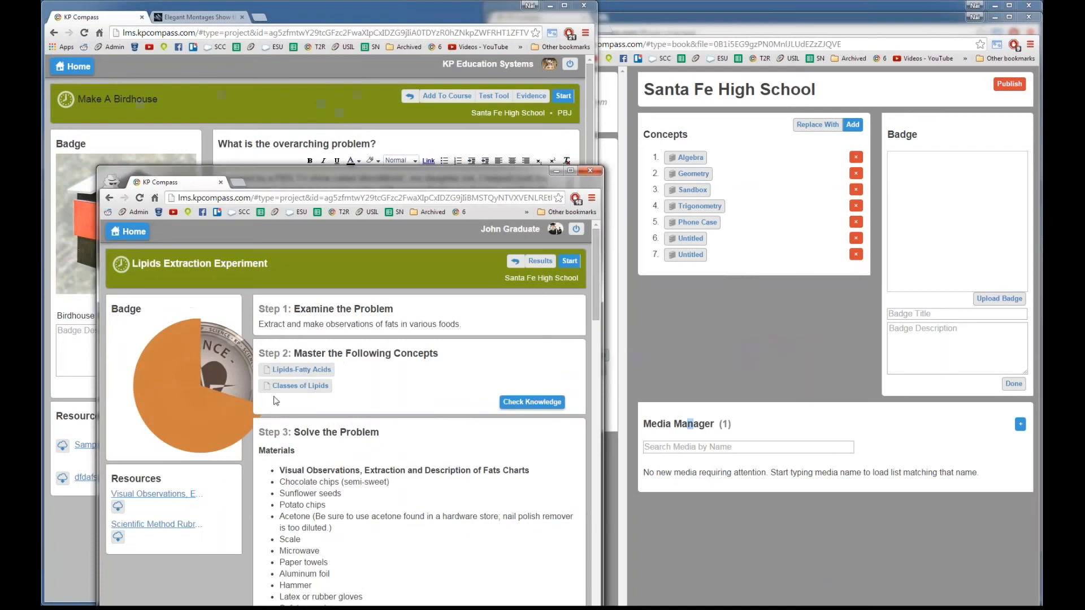
{"action": "left_click", "coordinate": [138, 242]}
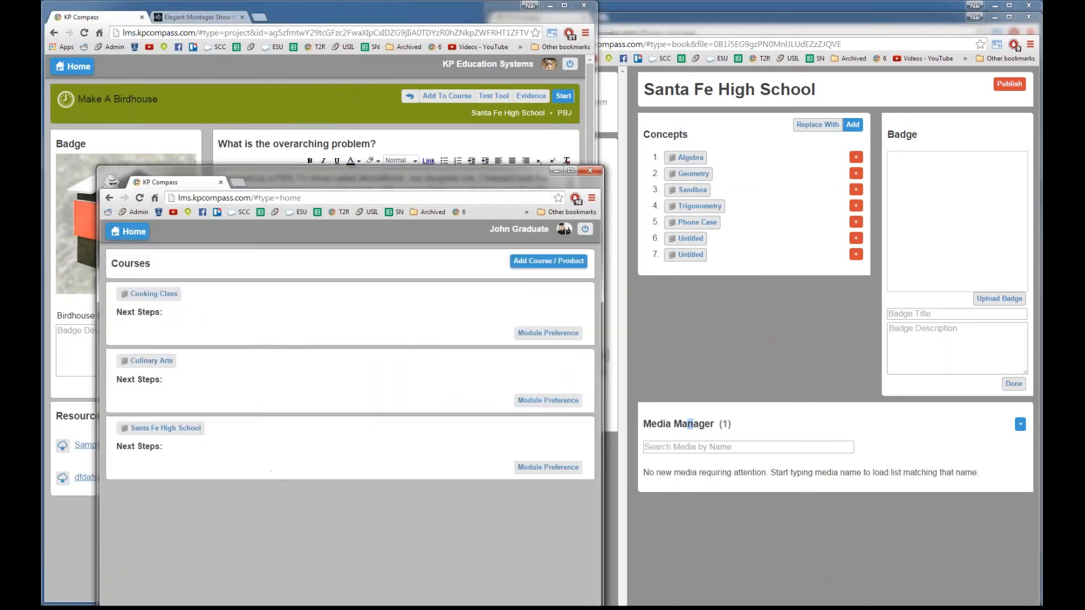
{"action": "scroll", "coordinate": [164, 483], "scroll_direction": "down", "scroll_amount": 4}
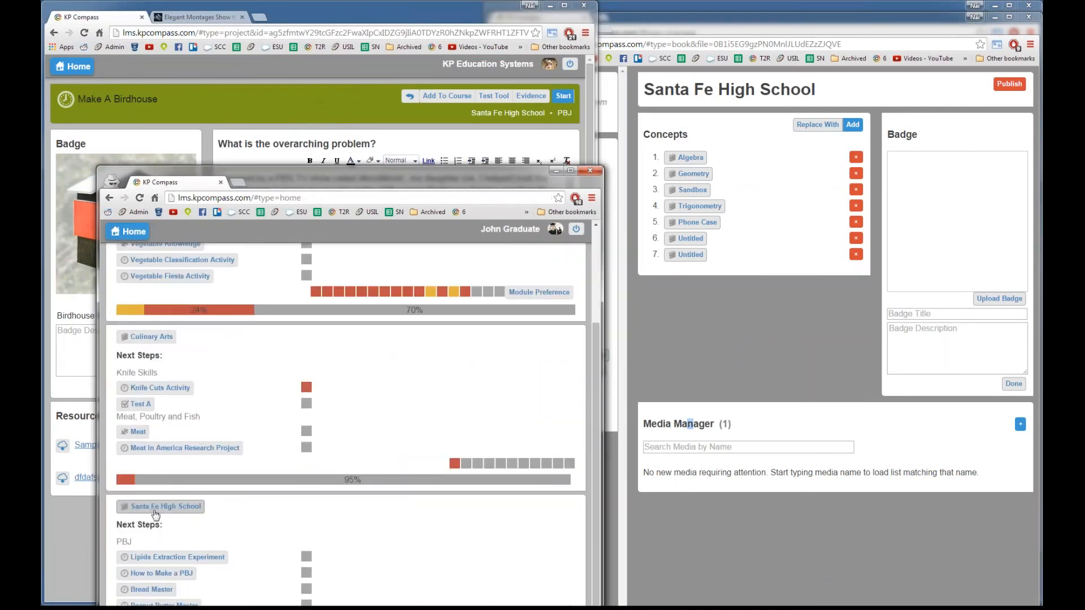
{"action": "left_click", "coordinate": [155, 507]}
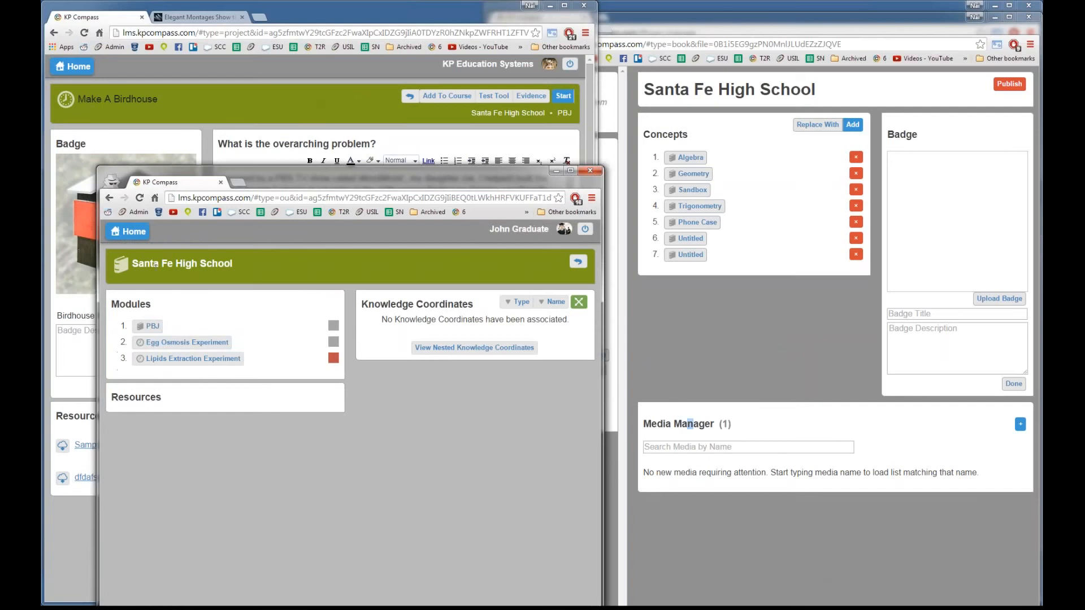
{"action": "left_click", "coordinate": [151, 326]}
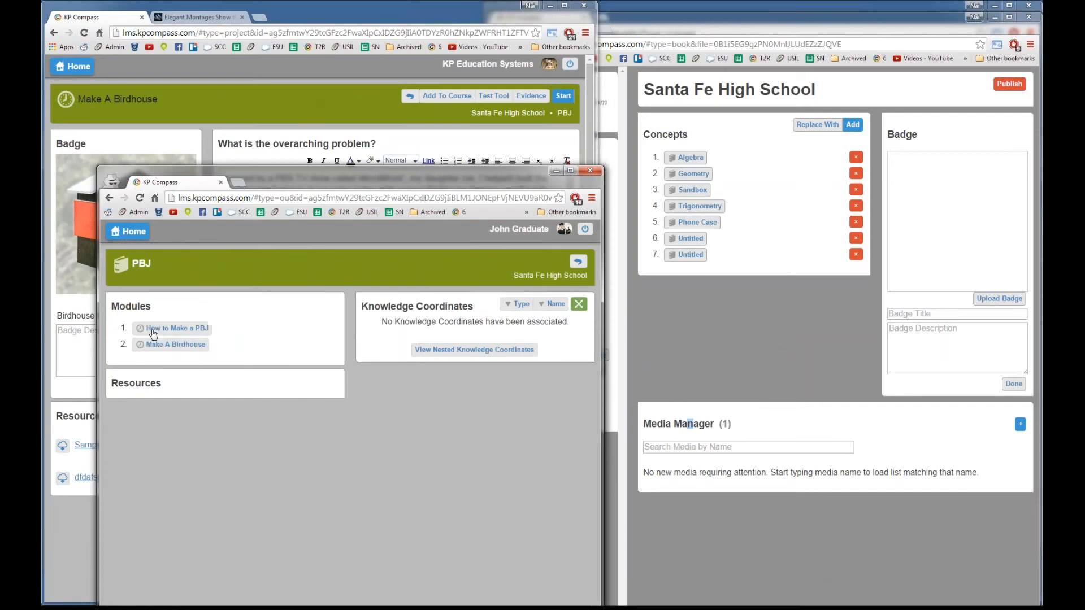
{"action": "left_click", "coordinate": [188, 344]}
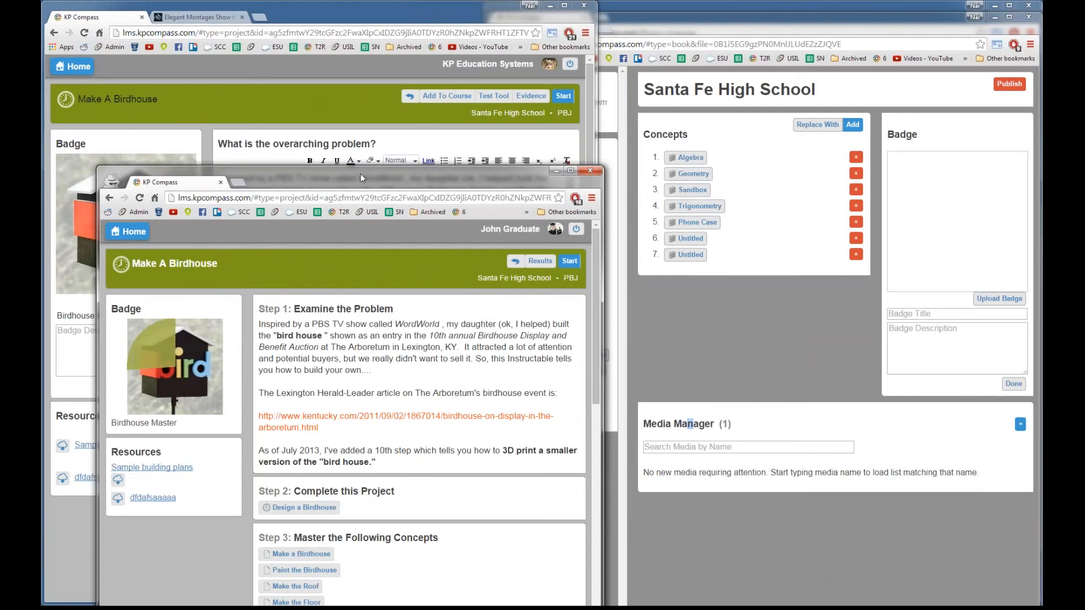
{"action": "left_click_drag", "start_coordinate": [361, 174], "coordinate": [678, 84]}
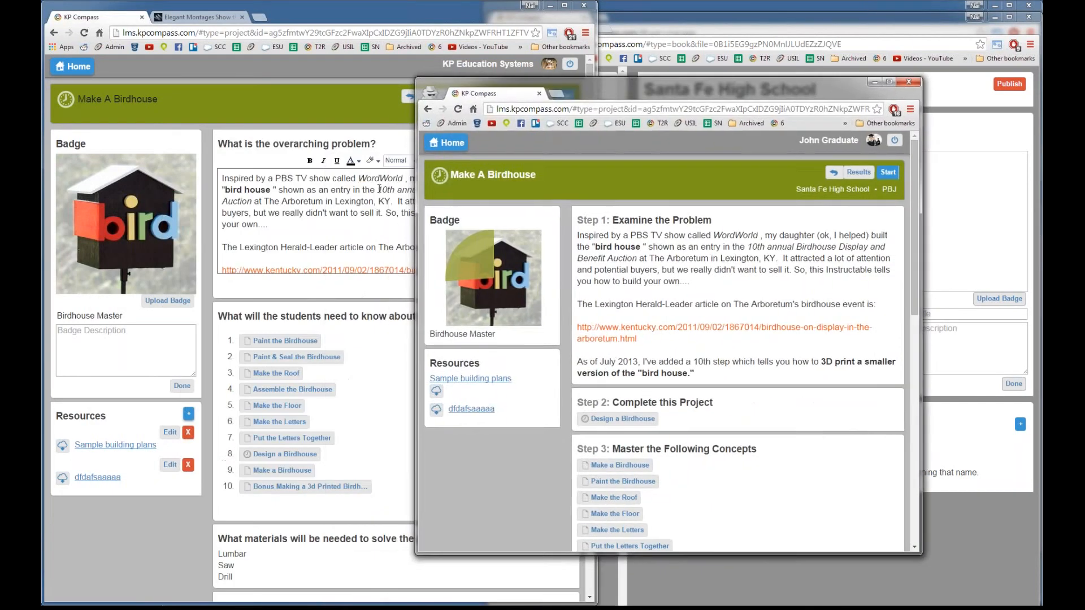
{"action": "left_click", "coordinate": [249, 198]}
Step: Replace the problem description's opening text with 'sdfdafsafdadsfdfsfs'
{"action": "left_click_drag", "start_coordinate": [259, 213], "coordinate": [222, 178]}
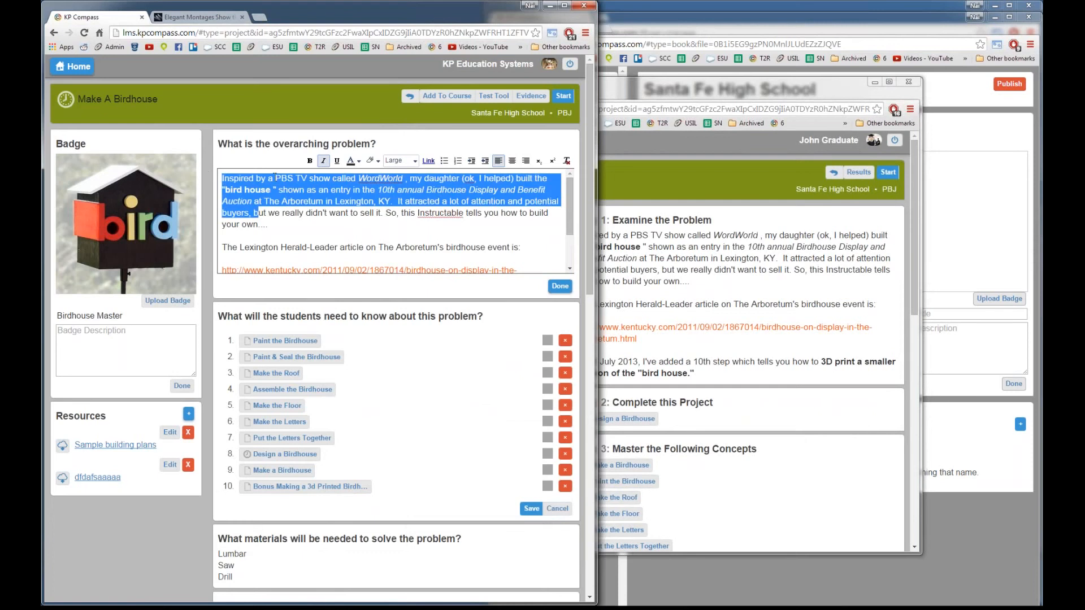
{"action": "type", "text": "sdfdafsafd"}
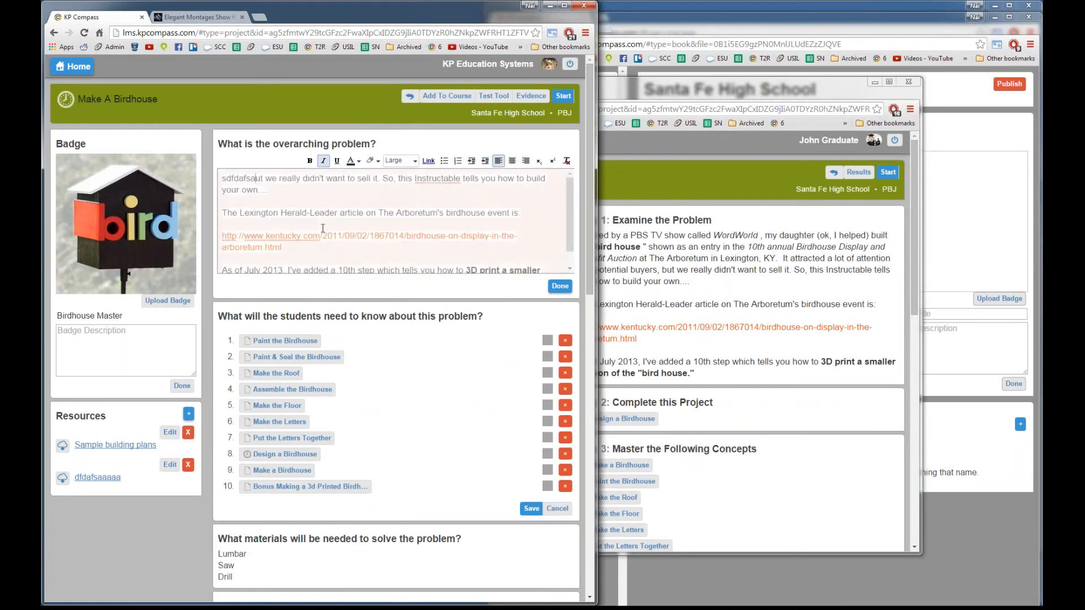
{"action": "type", "text": "adsfdfsfs"}
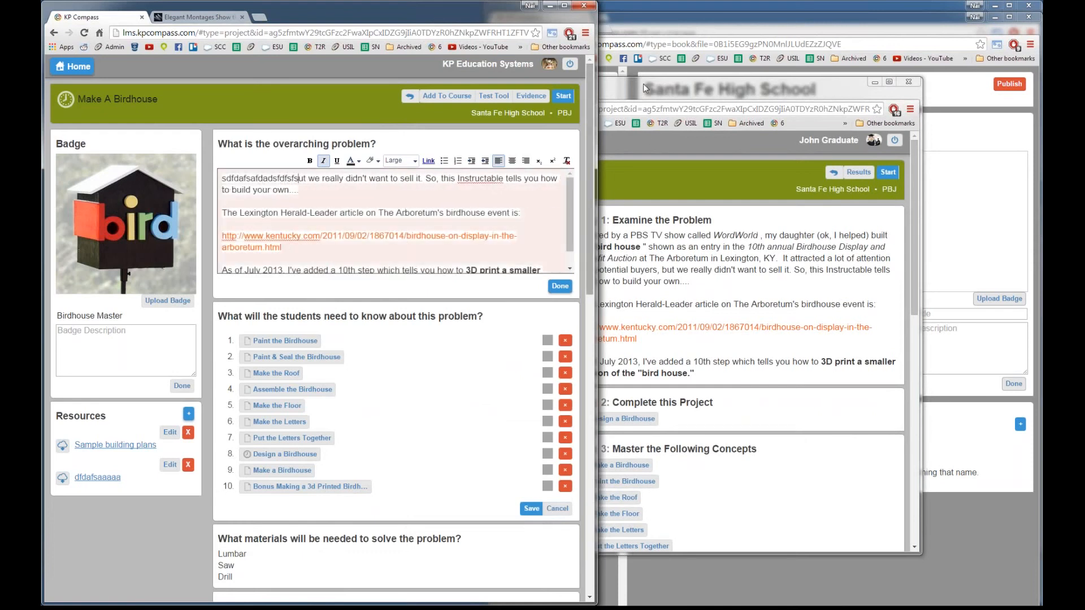
{"action": "left_click", "coordinate": [648, 99]}
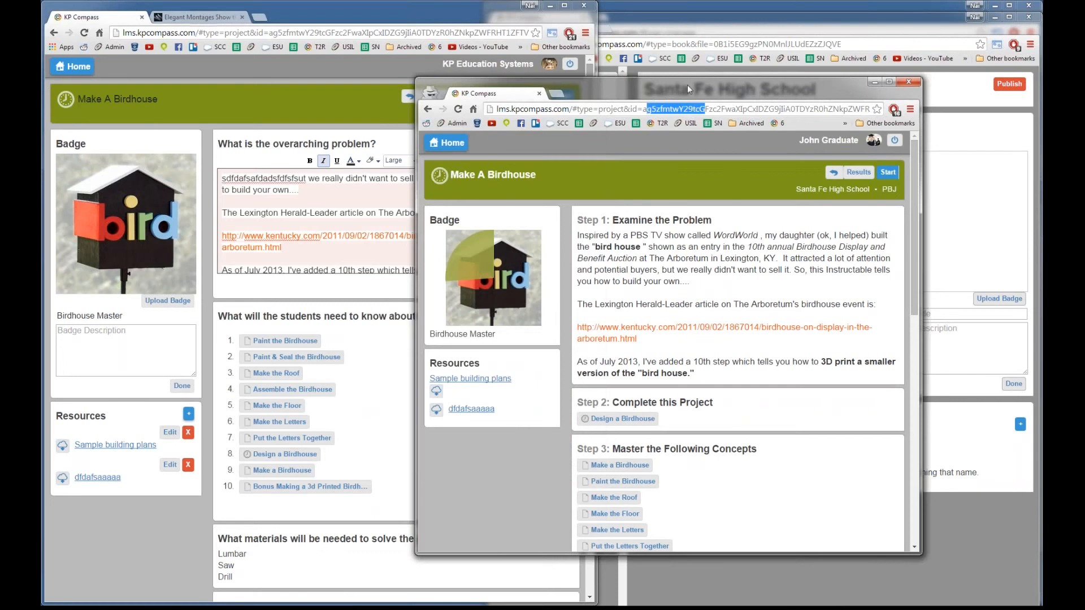
{"action": "left_click_drag", "start_coordinate": [687, 85], "coordinate": [679, 56]}
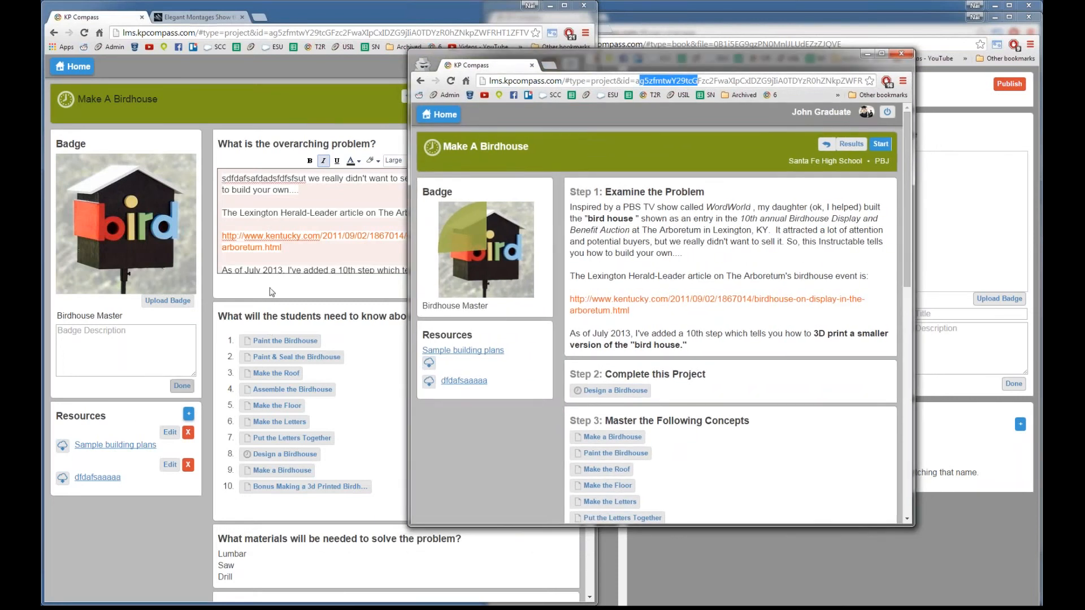
Step: Add the line 'dfsafsdsafefefae' under the article link, finish editing, and reload the student page
{"action": "left_click", "coordinate": [303, 259]}
{"action": "type", "text": "dfs"}
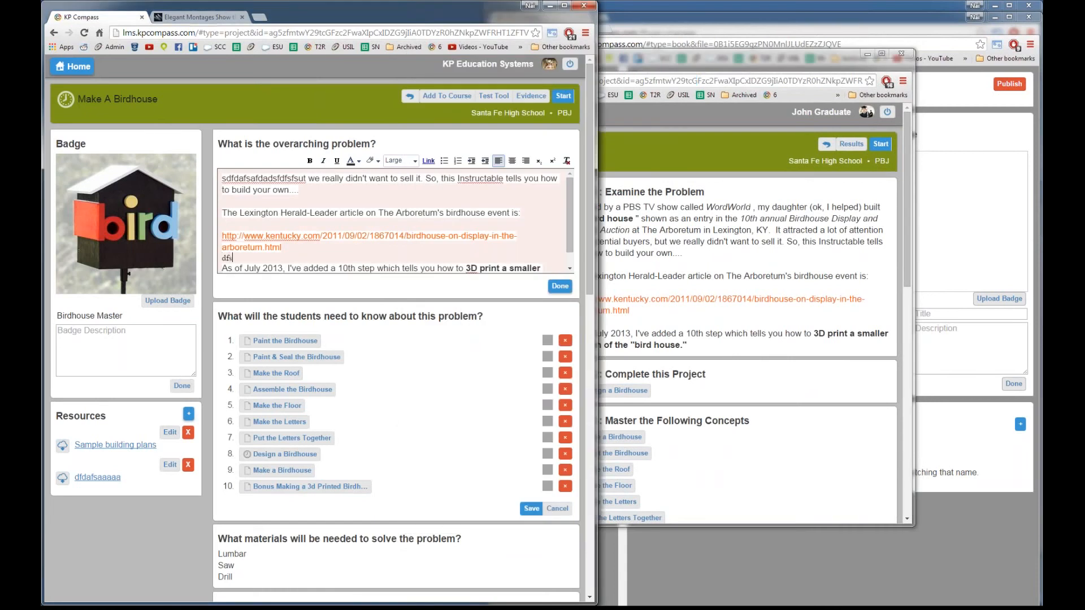
{"action": "type", "text": "afsdsafefefae"}
{"action": "left_click", "coordinate": [560, 287]}
{"action": "left_click", "coordinate": [624, 241]}
{"action": "key", "text": "F5"}
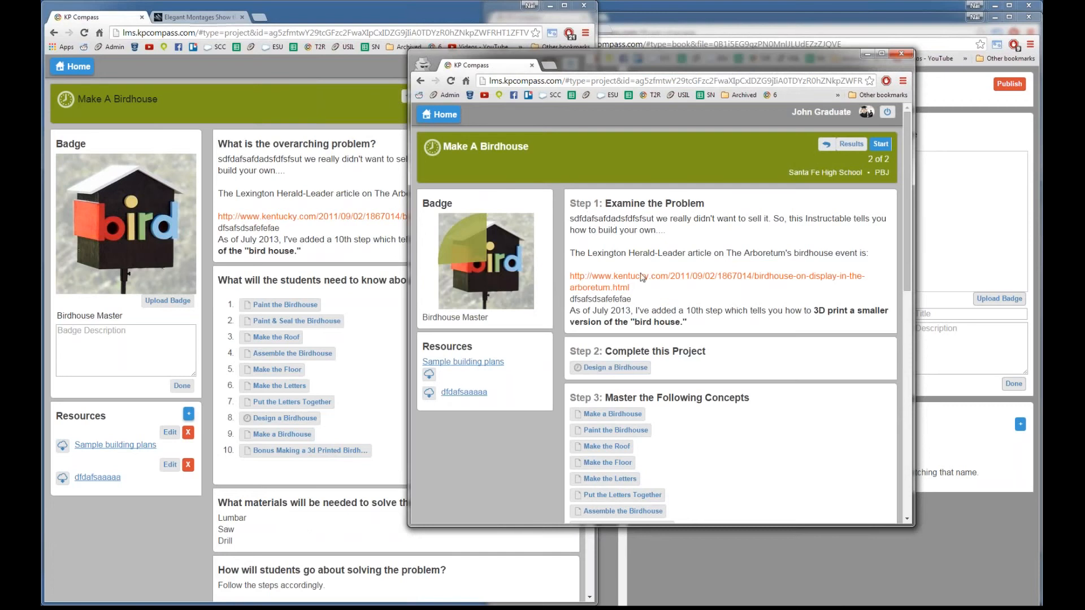
{"action": "double_click", "coordinate": [597, 221]}
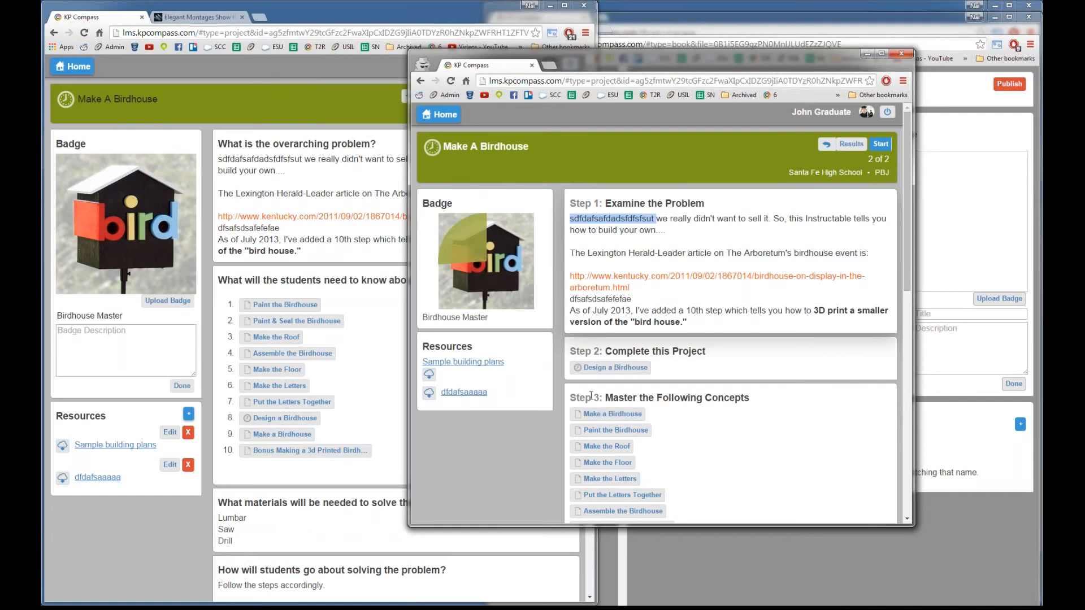
{"action": "left_click", "coordinate": [351, 390]}
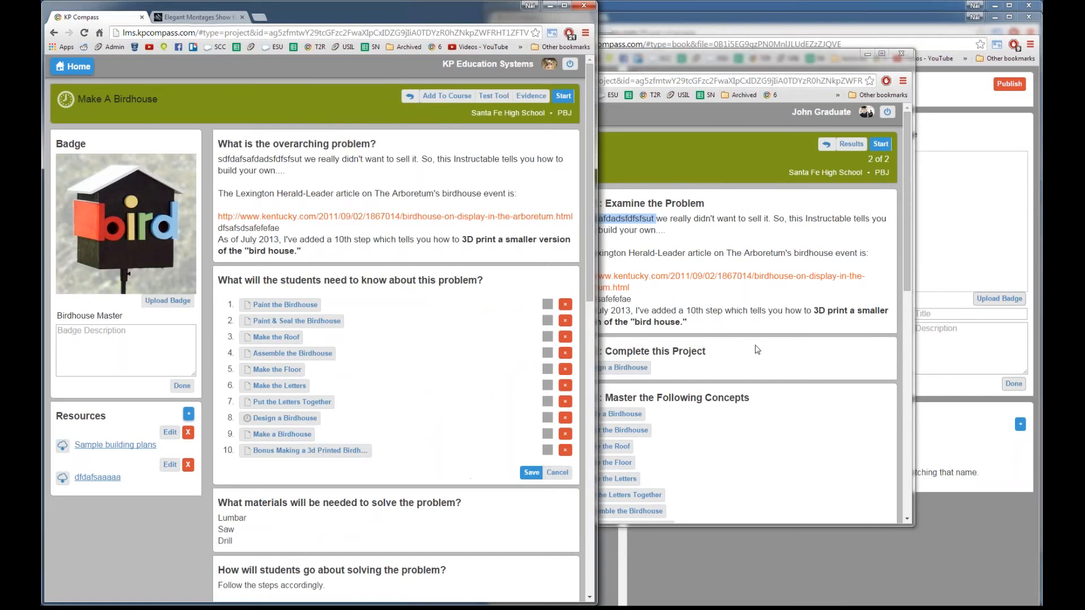
{"action": "left_click", "coordinate": [746, 292]}
{"action": "scroll", "coordinate": [731, 319], "scroll_direction": "down", "scroll_amount": 3}
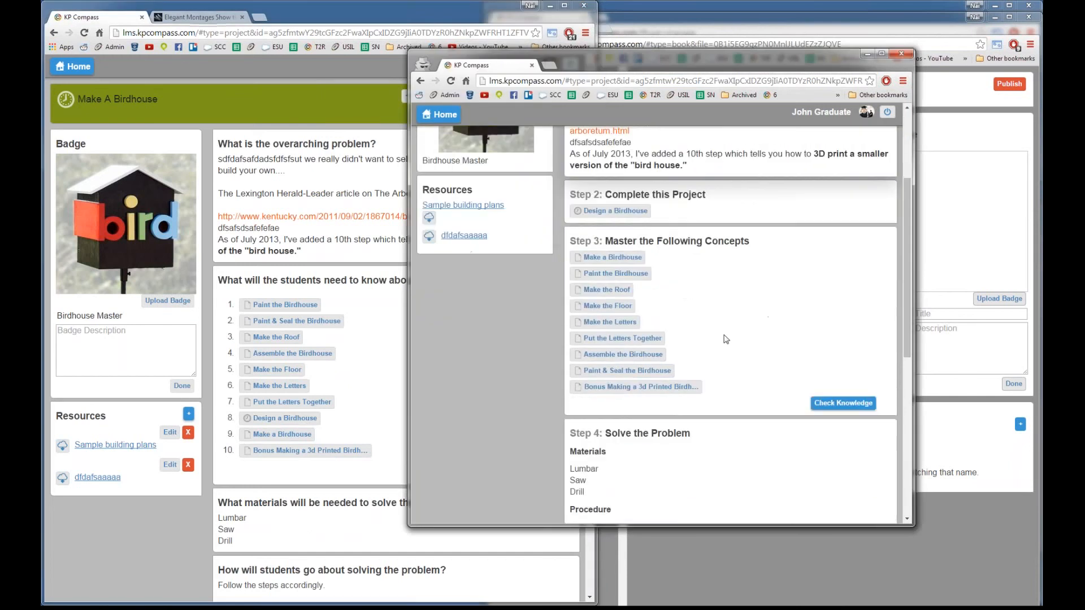
{"action": "scroll", "coordinate": [723, 339], "scroll_direction": "up", "scroll_amount": 2}
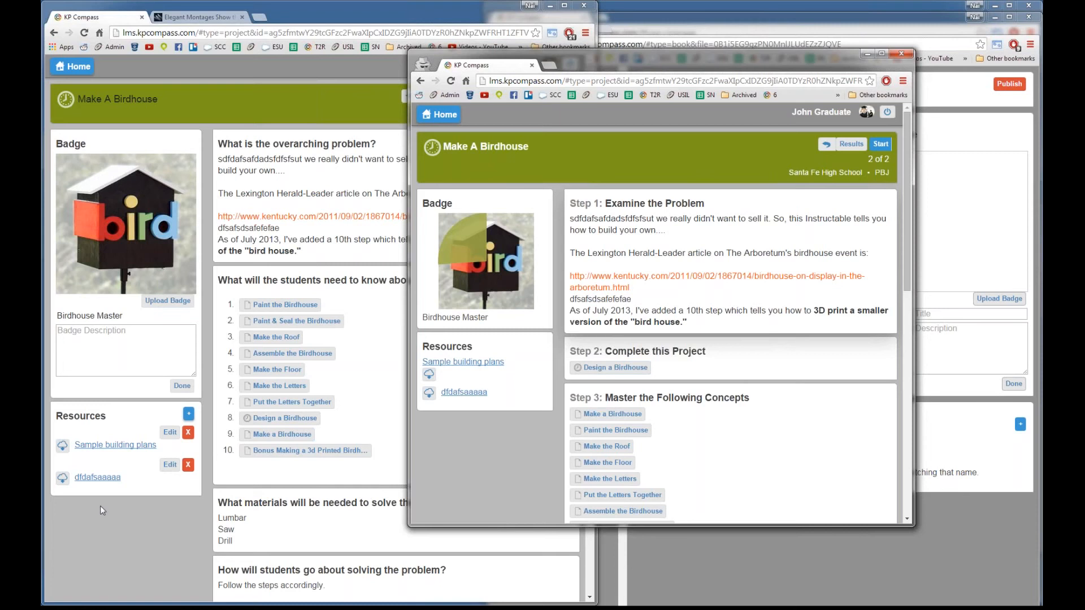
Step: Bring the Santa Fe High School book management window to the front
{"action": "left_click", "coordinate": [693, 558]}
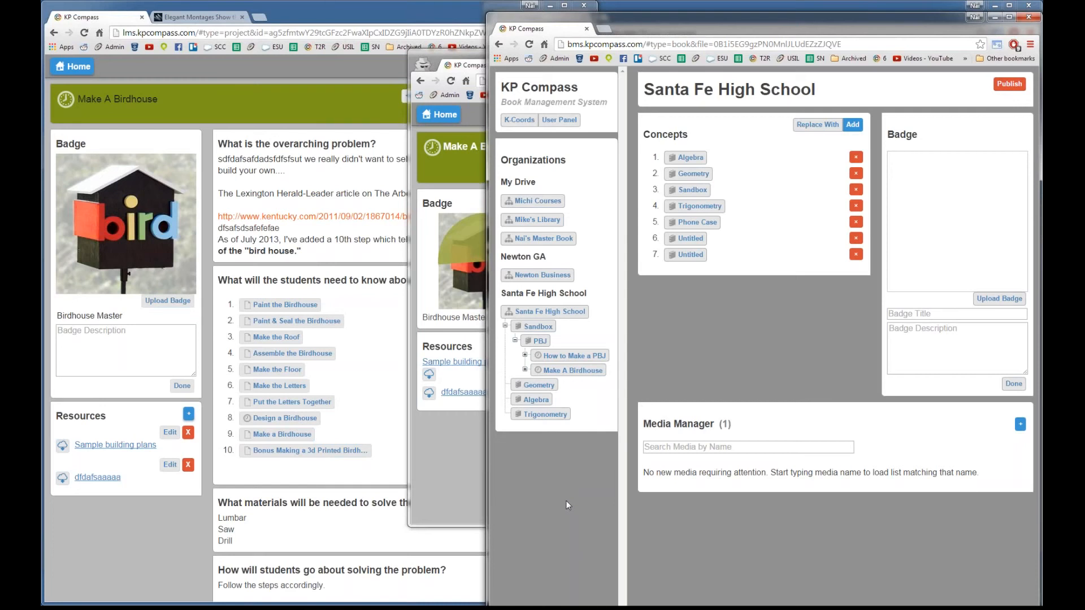
Step: Switch between the Make A Birdhouse student preview and the editor, ending on the preview
{"action": "left_click", "coordinate": [452, 457]}
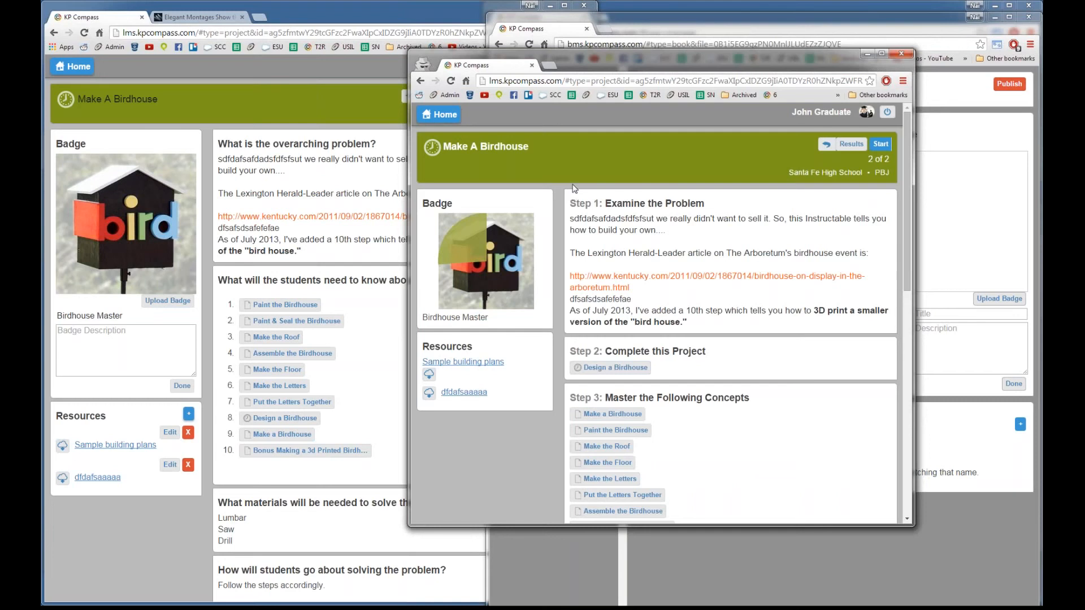
{"action": "left_click_drag", "start_coordinate": [654, 62], "coordinate": [656, 61]}
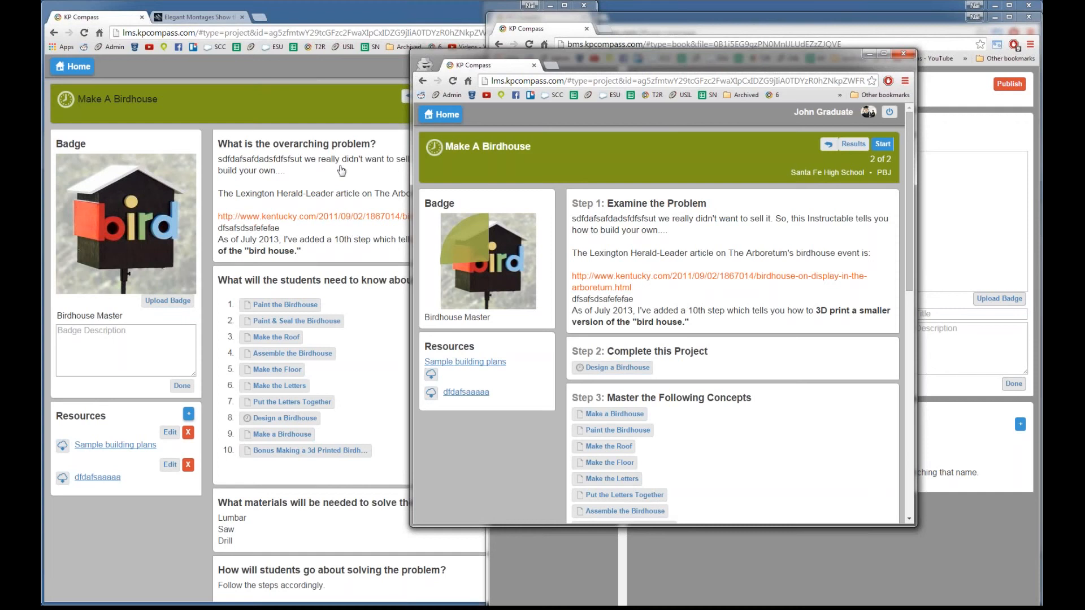
{"action": "left_click", "coordinate": [329, 123]}
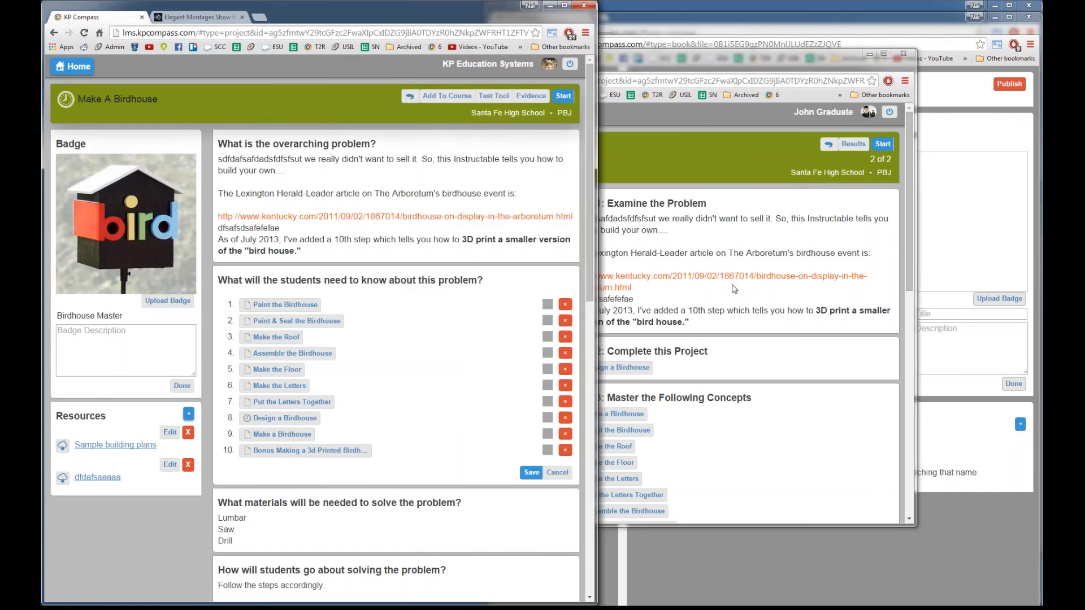
{"action": "left_click", "coordinate": [715, 169]}
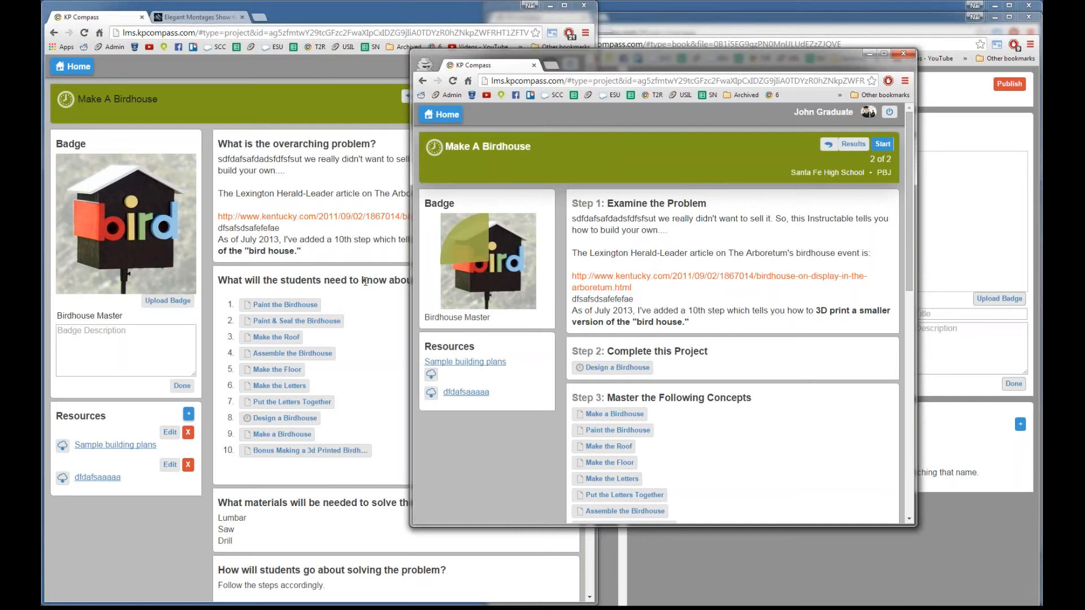
Step: Go to the student's Courses home page, widen the window and scroll through it
{"action": "left_click", "coordinate": [455, 117]}
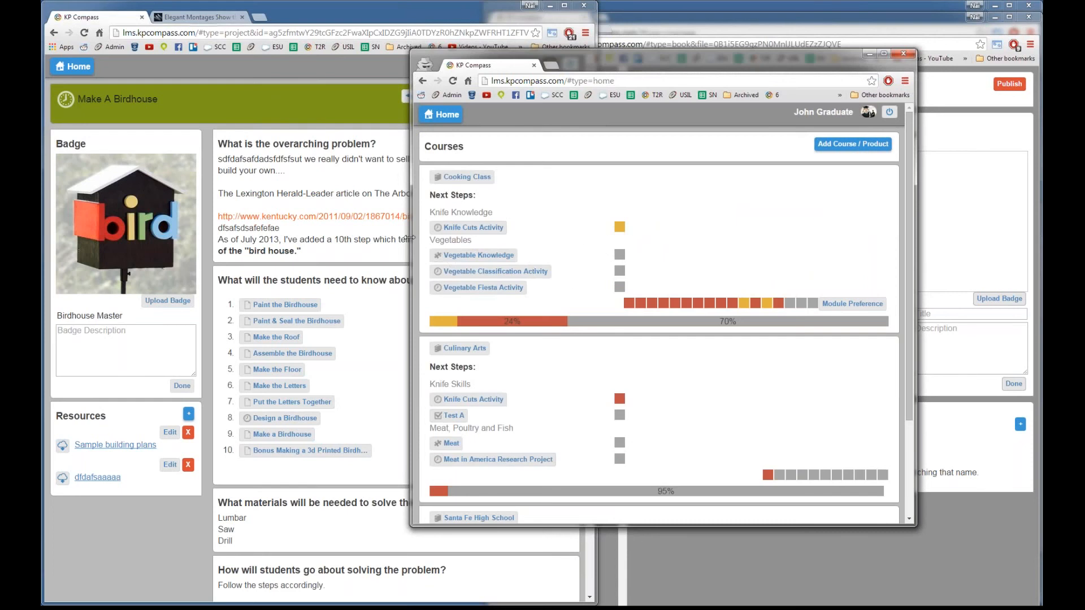
{"action": "left_click_drag", "start_coordinate": [411, 237], "coordinate": [294, 239]}
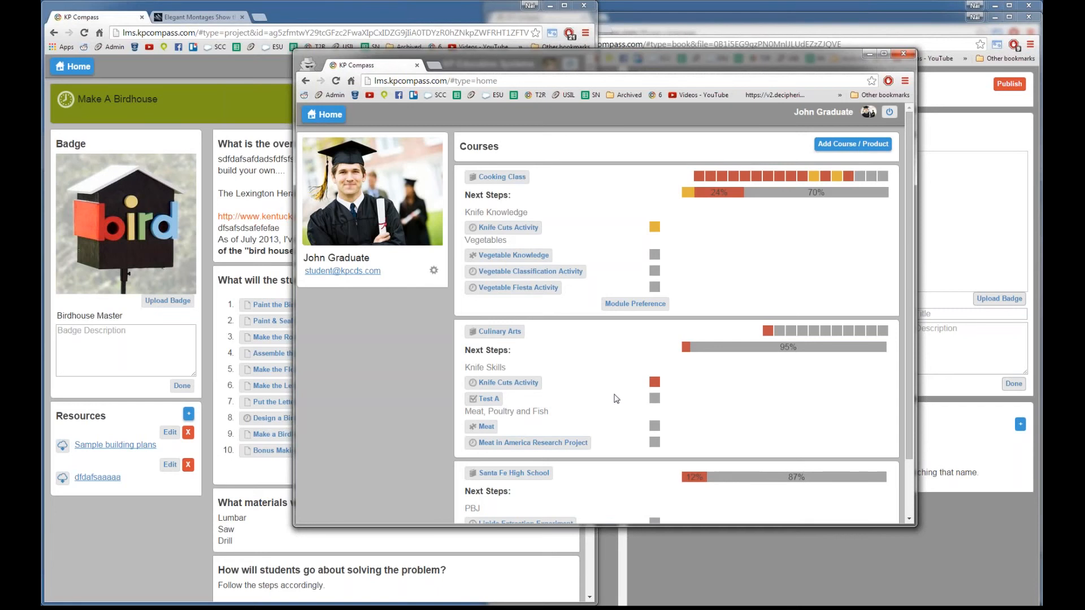
{"action": "scroll", "coordinate": [615, 402], "scroll_direction": "down", "scroll_amount": 1}
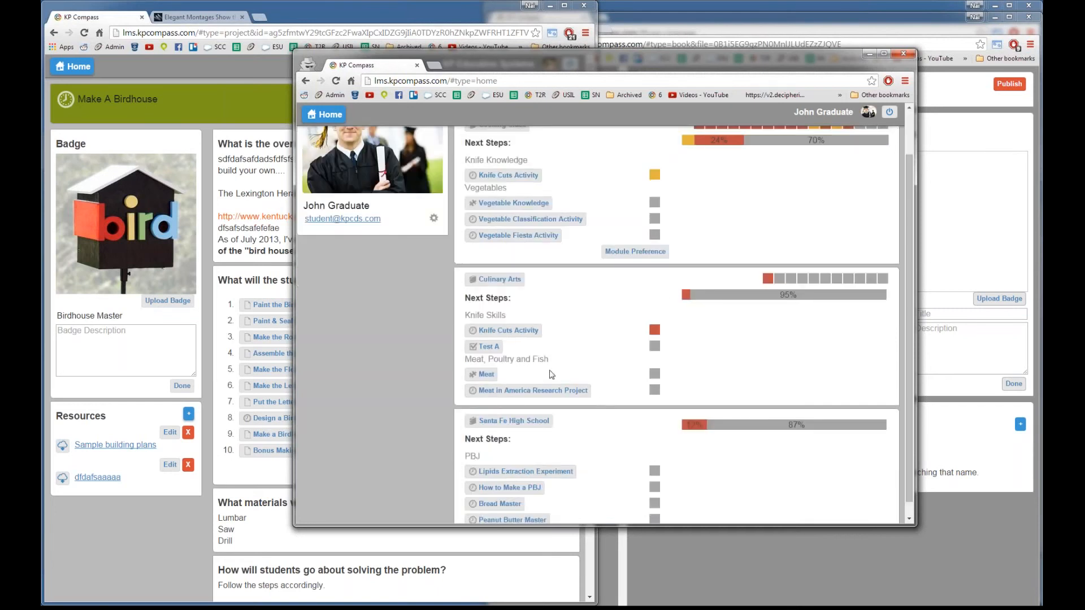
{"action": "scroll", "coordinate": [568, 375], "scroll_direction": "down", "scroll_amount": 1}
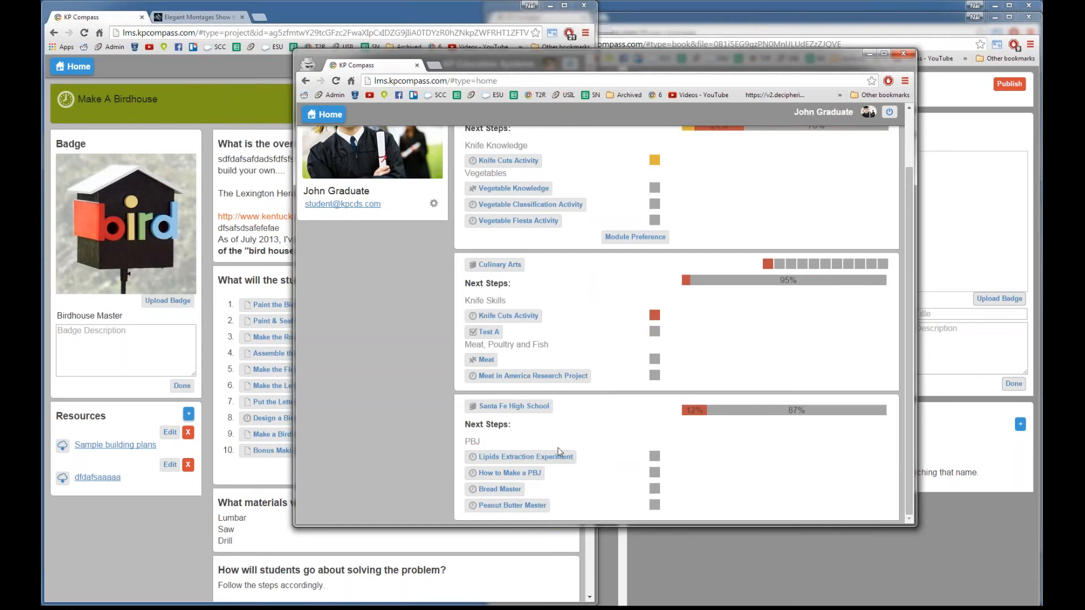
{"action": "scroll", "coordinate": [613, 462], "scroll_direction": "up", "scroll_amount": 1}
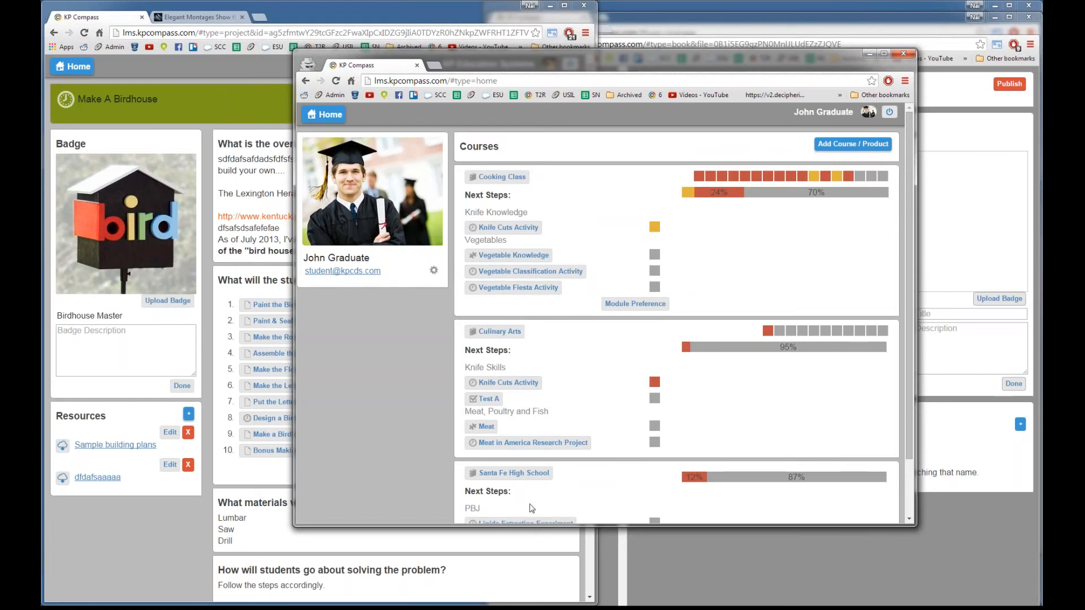
{"action": "scroll", "coordinate": [593, 476], "scroll_direction": "down", "scroll_amount": 2}
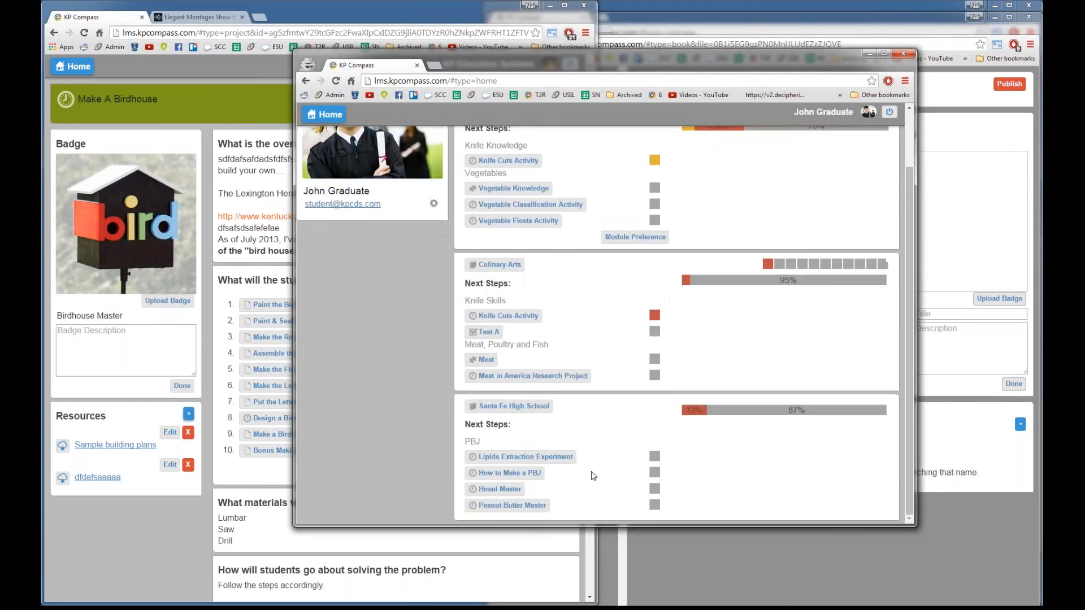
{"action": "scroll", "coordinate": [593, 477], "scroll_direction": "up", "scroll_amount": 2}
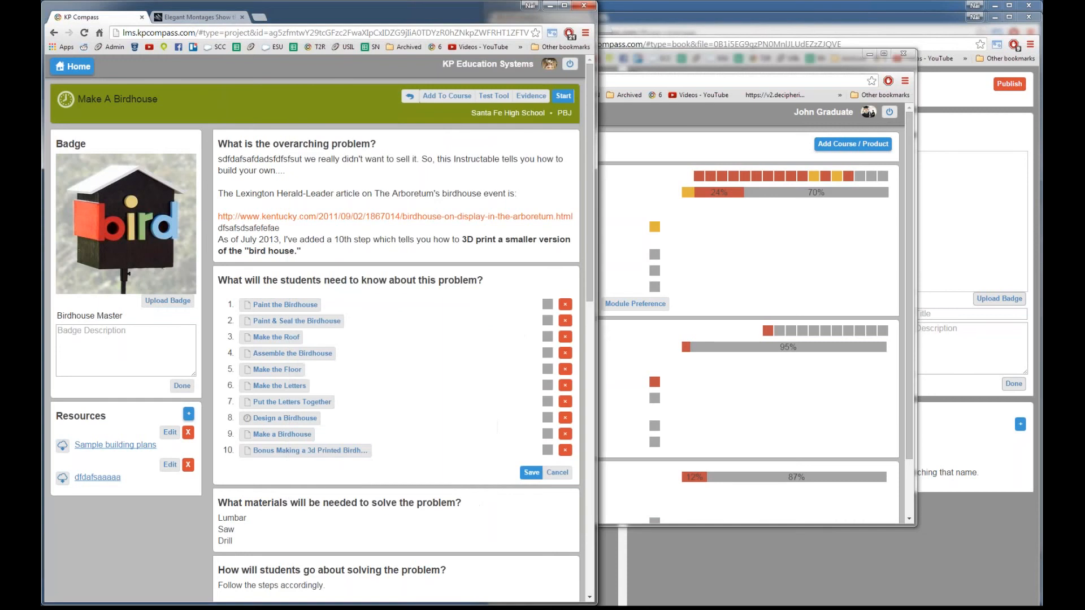
Step: Compare the courses page with the Birdhouse project editor, leaving the editor in front
{"action": "left_click", "coordinate": [125, 550]}
{"action": "left_click", "coordinate": [631, 351]}
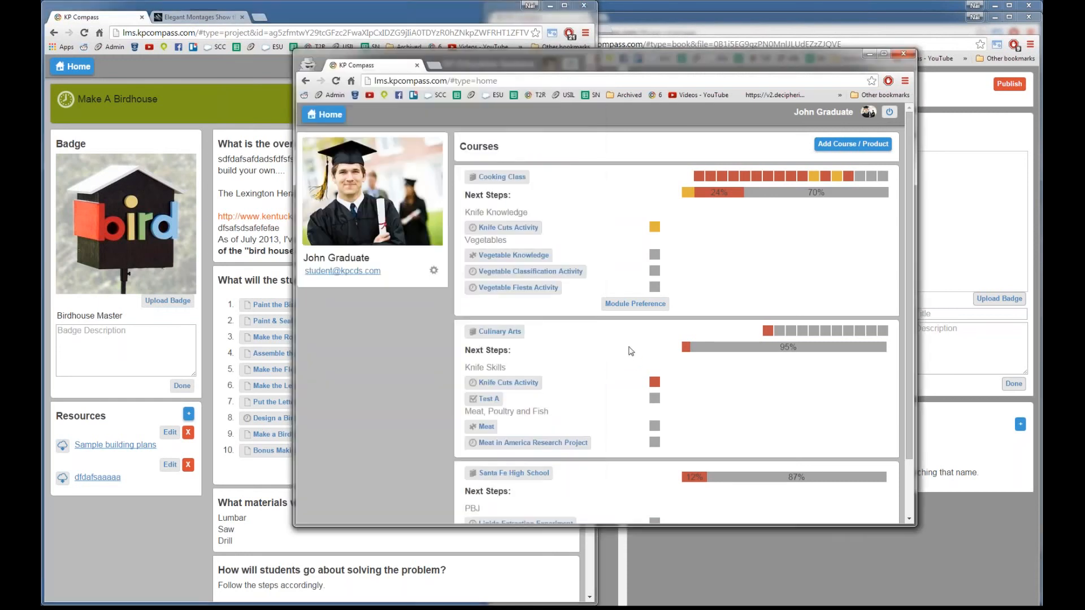
{"action": "left_click", "coordinate": [156, 528]}
{"action": "left_click", "coordinate": [660, 355]}
{"action": "left_click", "coordinate": [149, 532]}
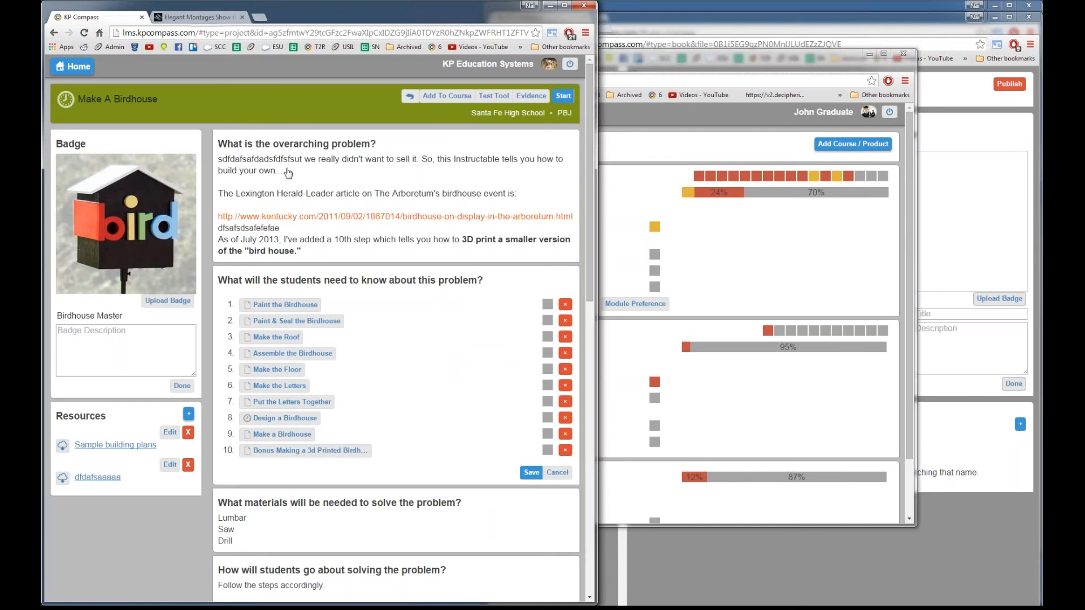
Step: Open the Santa Fe High School course page and its Evidence review page
{"action": "left_click", "coordinate": [136, 99]}
{"action": "left_click", "coordinate": [515, 115]}
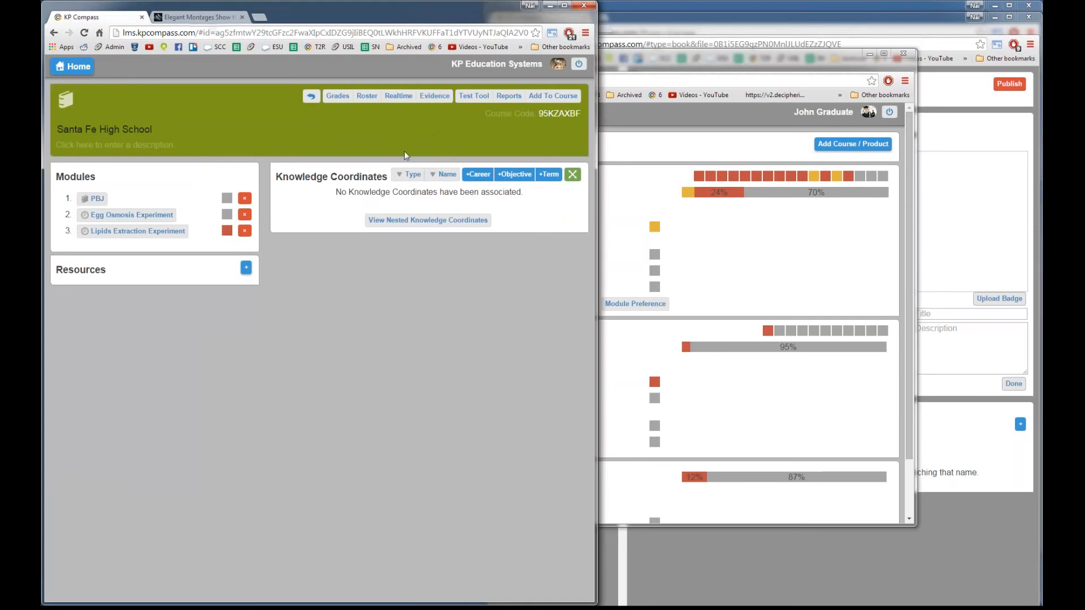
{"action": "left_click", "coordinate": [435, 97]}
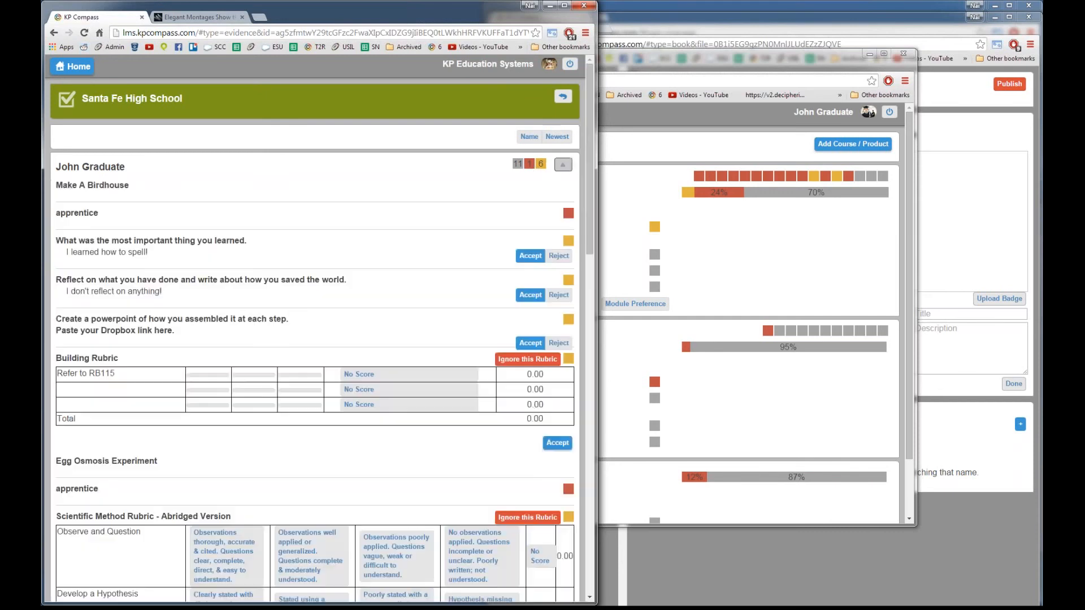
Step: Expand the student's evidence, accept the 'most important thing learned' answer and reject the reflection
{"action": "left_click", "coordinate": [571, 165]}
{"action": "left_click_drag", "start_coordinate": [64, 255], "coordinate": [166, 253]}
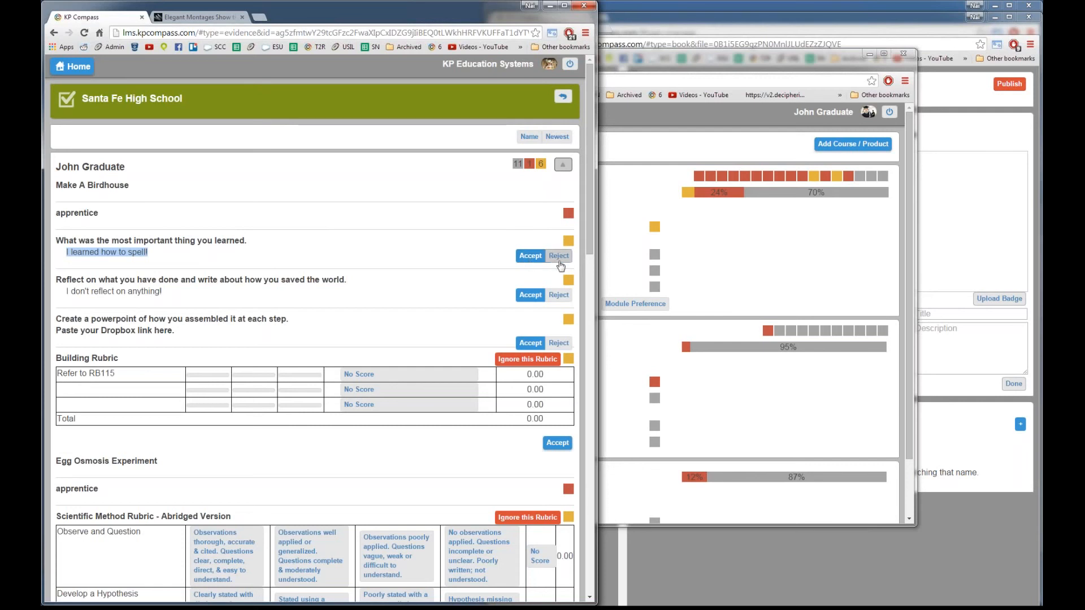
{"action": "left_click", "coordinate": [531, 257]}
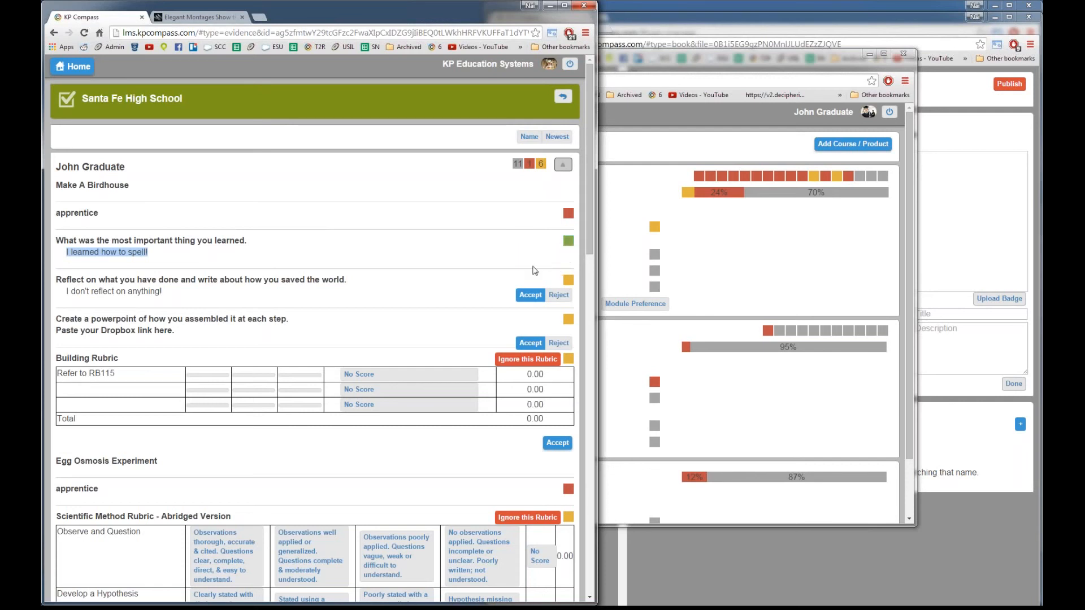
{"action": "left_click", "coordinate": [557, 295]}
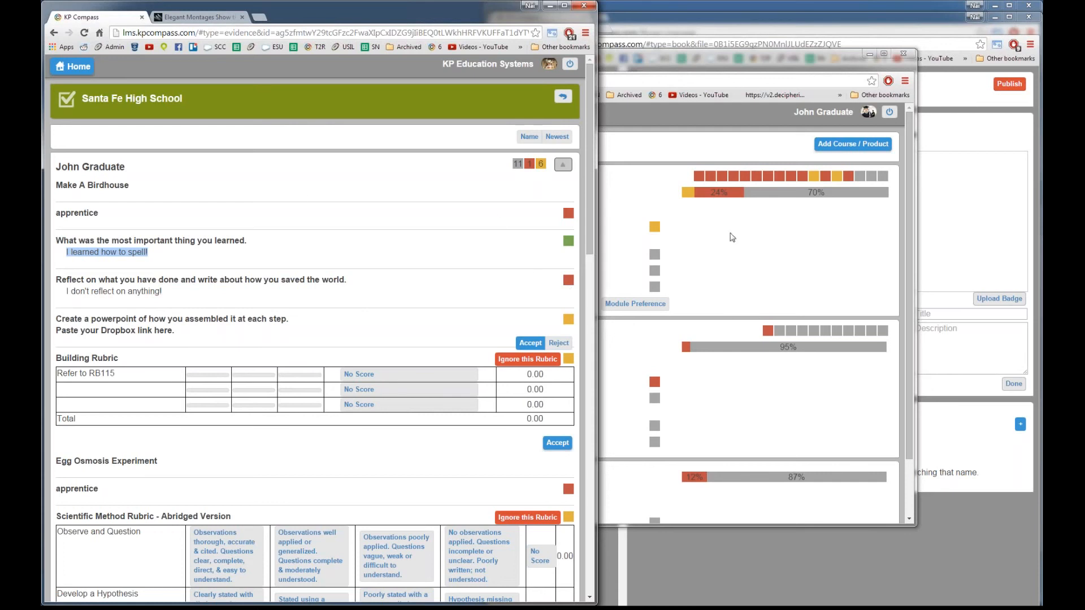
{"action": "left_click", "coordinate": [732, 237]}
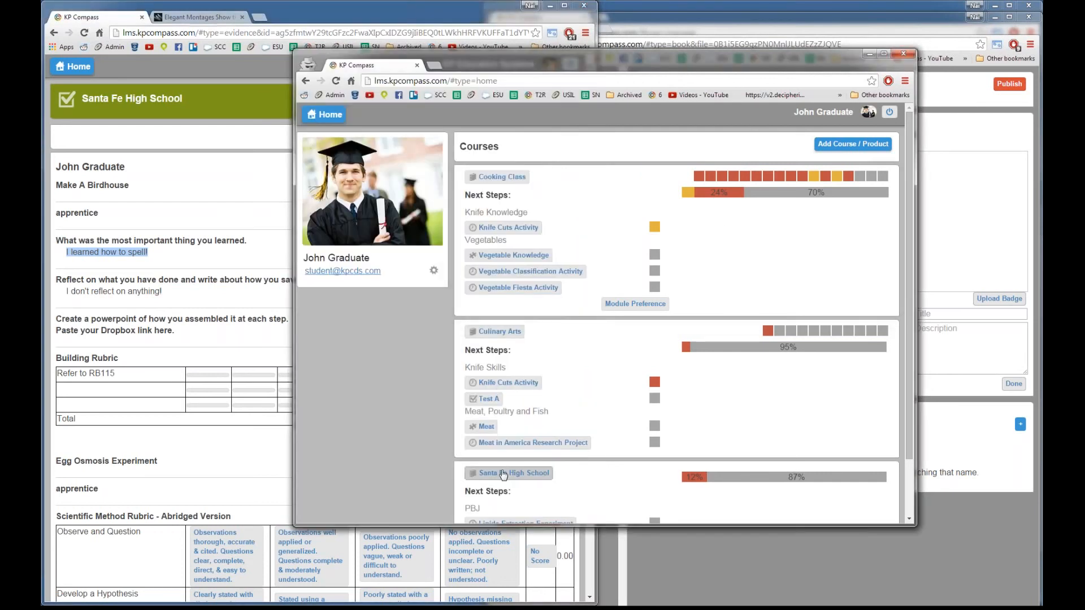
Step: As the student, open the Make A Birdhouse project from the courses list
{"action": "left_click", "coordinate": [503, 474]}
{"action": "key", "text": "alt+Left"}
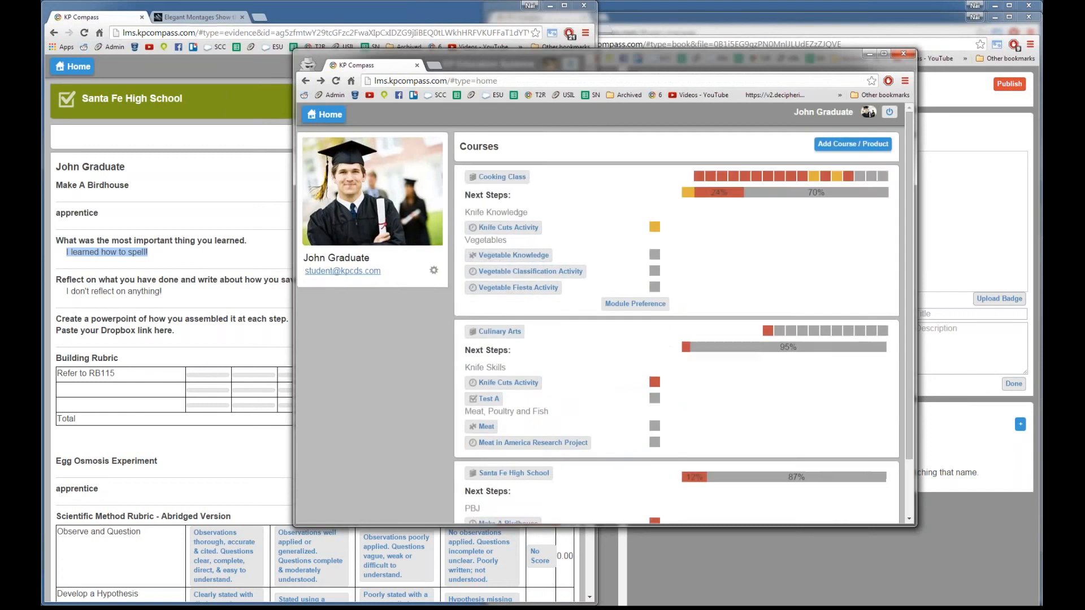
{"action": "scroll", "coordinate": [505, 415], "scroll_direction": "down", "scroll_amount": 2}
{"action": "left_click", "coordinate": [515, 461]}
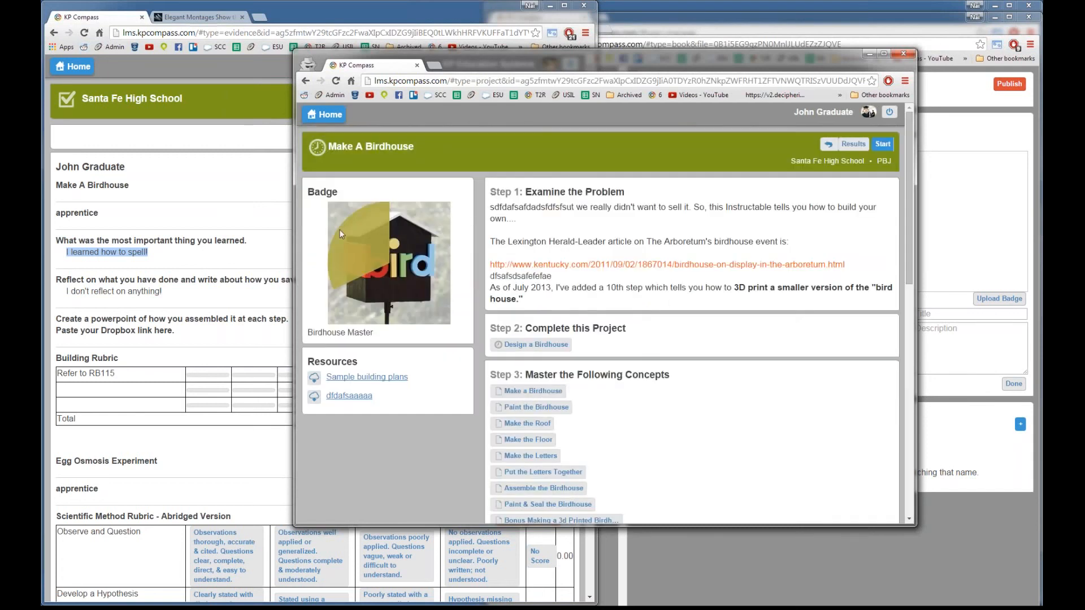
Step: Accept the PowerPoint Dropbox link submission and scroll to the Scientific Method rubric
{"action": "left_click", "coordinate": [264, 257]}
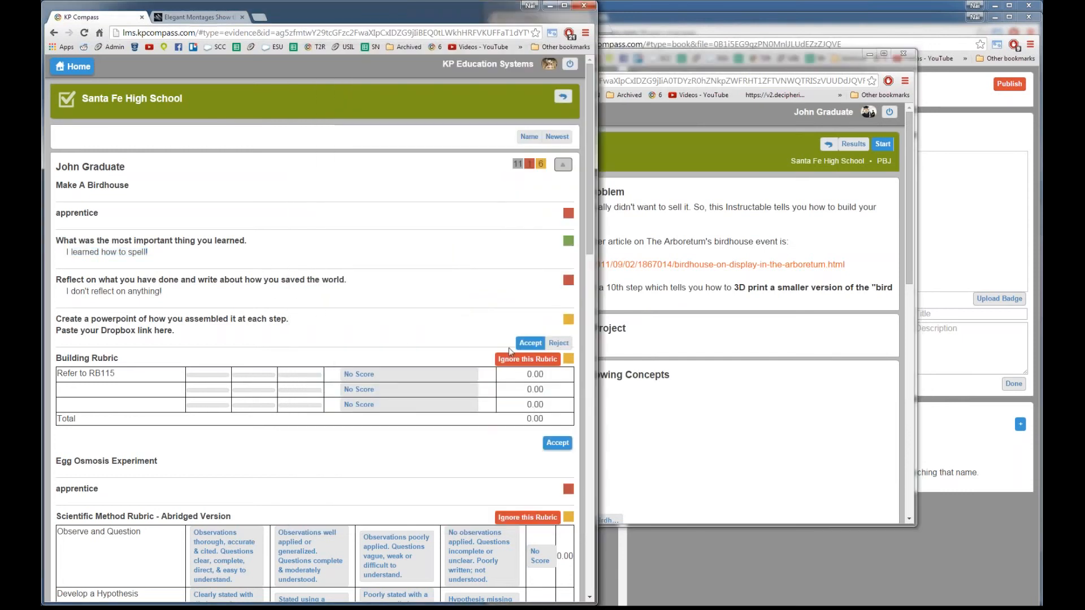
{"action": "left_click", "coordinate": [530, 344]}
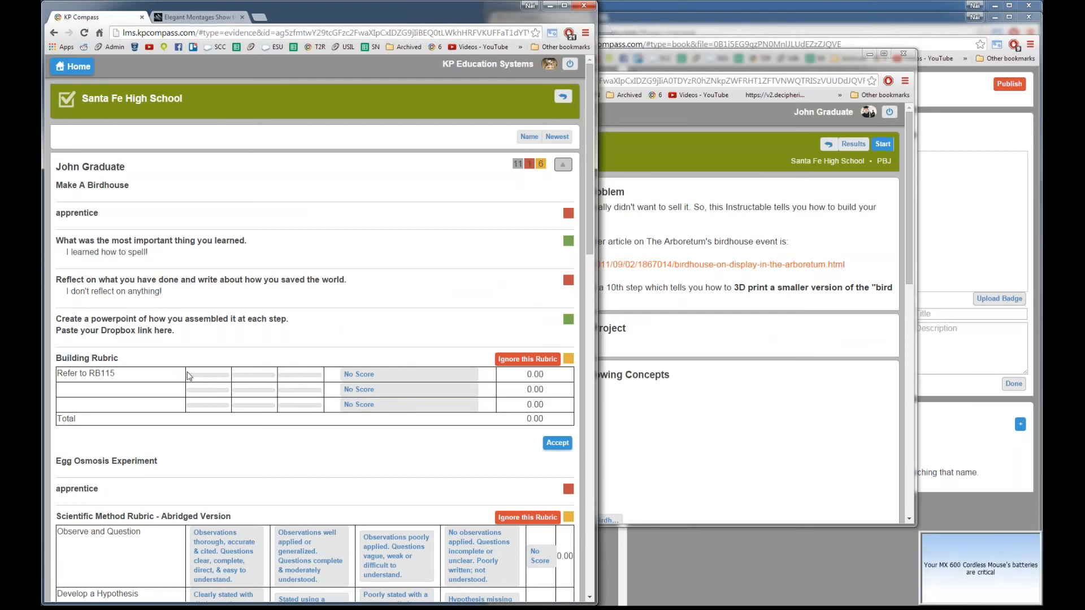
{"action": "scroll", "coordinate": [224, 427], "scroll_direction": "down", "scroll_amount": 4}
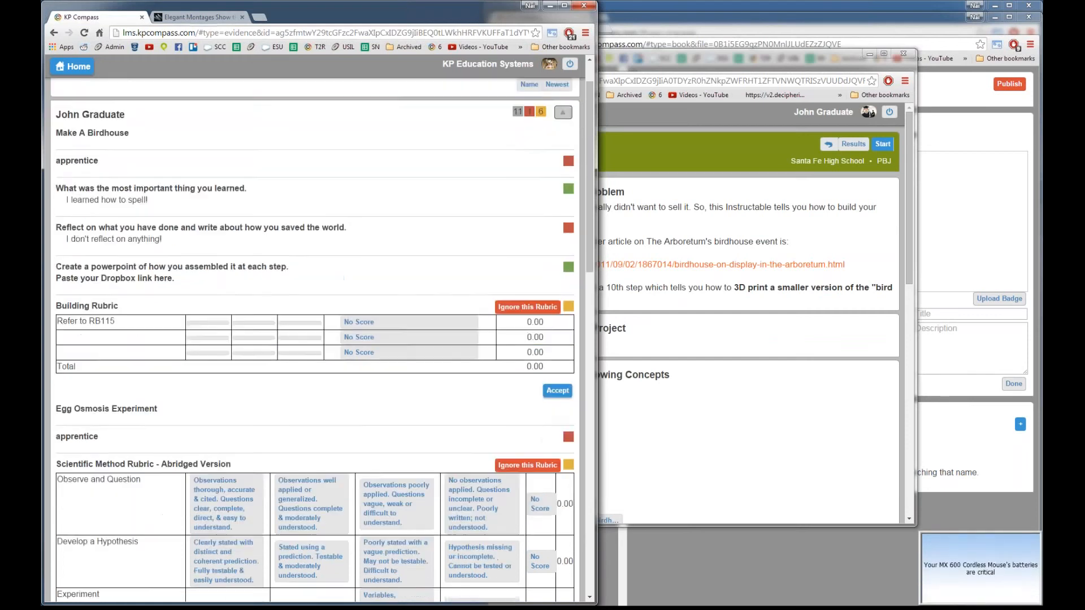
{"action": "scroll", "coordinate": [223, 427], "scroll_direction": "down", "scroll_amount": 2}
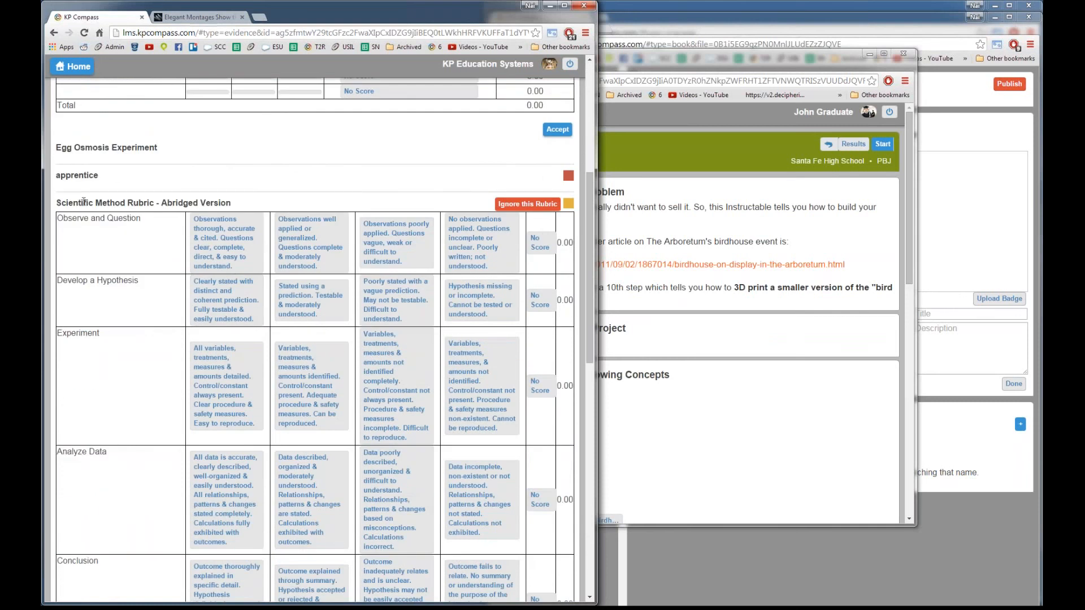
{"action": "left_click_drag", "start_coordinate": [64, 203], "coordinate": [254, 207]}
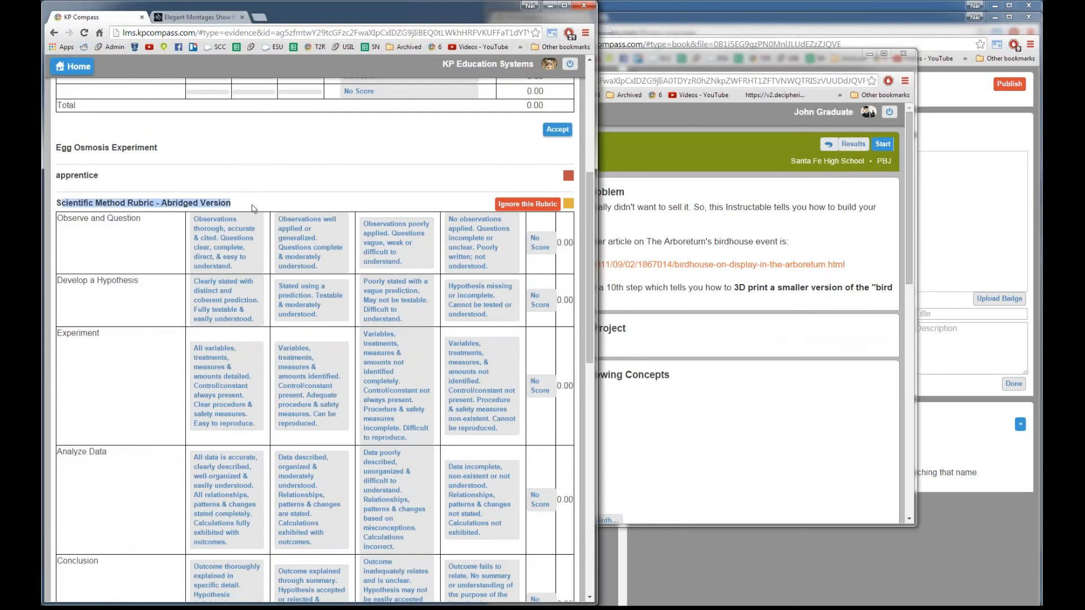
{"action": "left_click", "coordinate": [255, 206]}
{"action": "scroll", "coordinate": [147, 276], "scroll_direction": "down", "scroll_amount": 1}
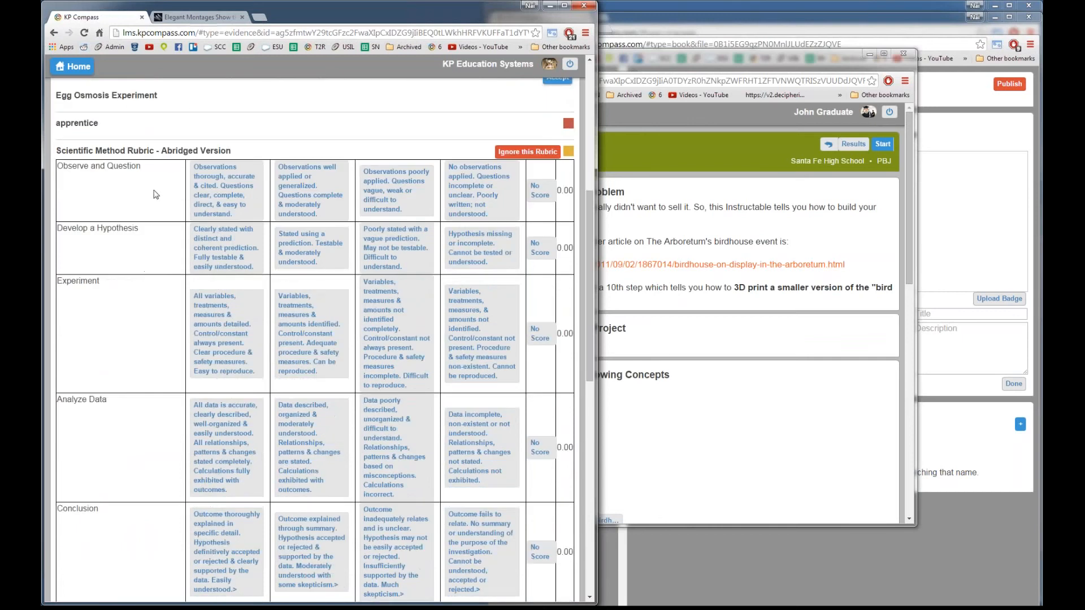
Step: Rate Observe top, Hypothesis second, Experiment third, Analyze Data lowest, Conclusion second for 10.40
{"action": "left_click", "coordinate": [225, 195]}
{"action": "left_click", "coordinate": [321, 247]}
{"action": "left_click", "coordinate": [408, 375]}
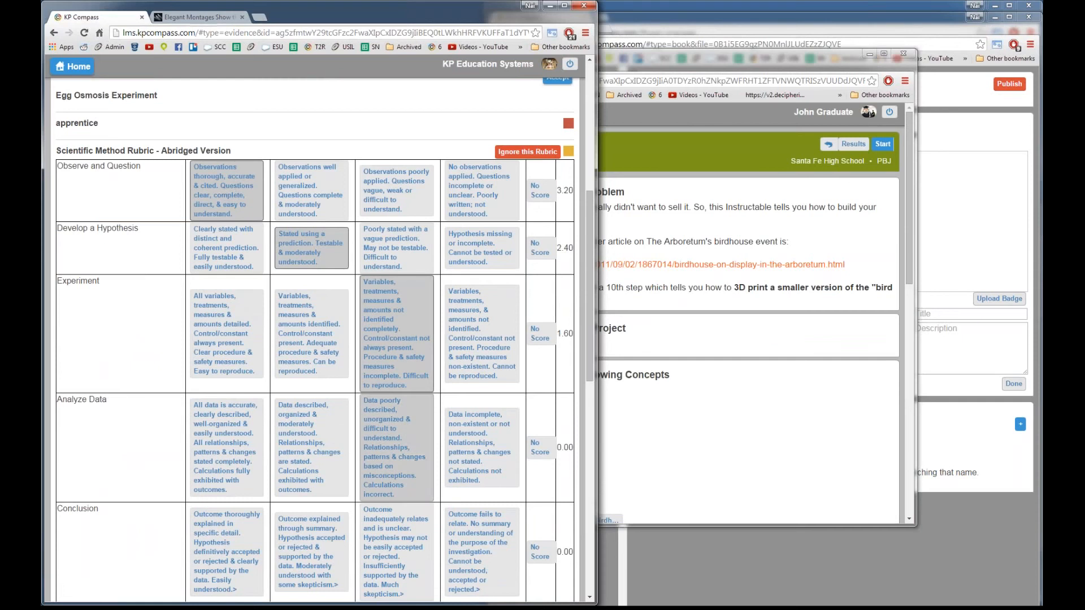
{"action": "left_click", "coordinate": [464, 455]}
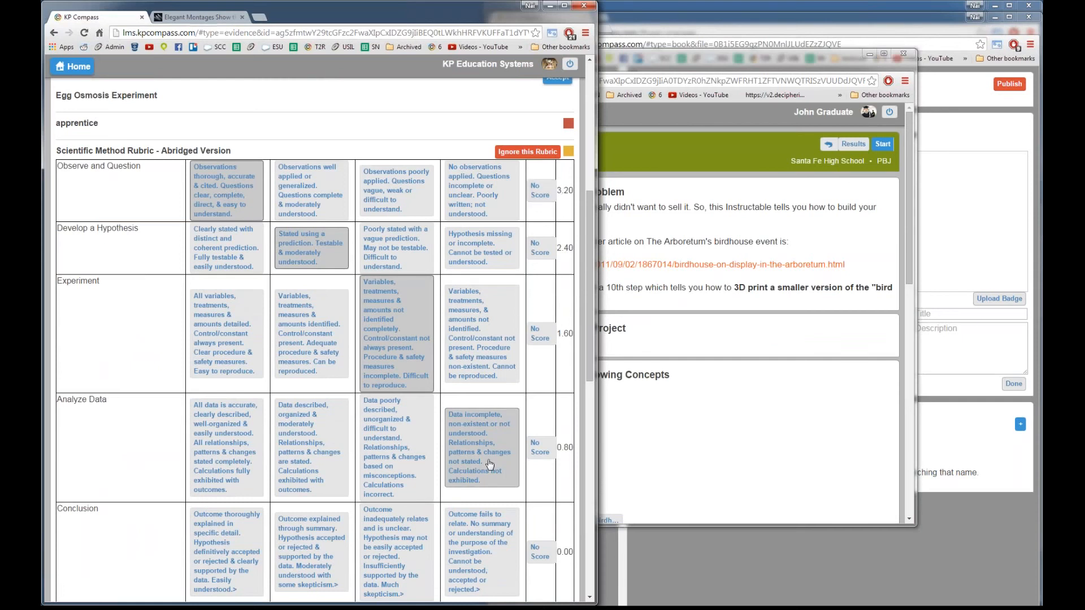
{"action": "scroll", "coordinate": [486, 468], "scroll_direction": "down", "scroll_amount": 1}
{"action": "left_click", "coordinate": [344, 484]}
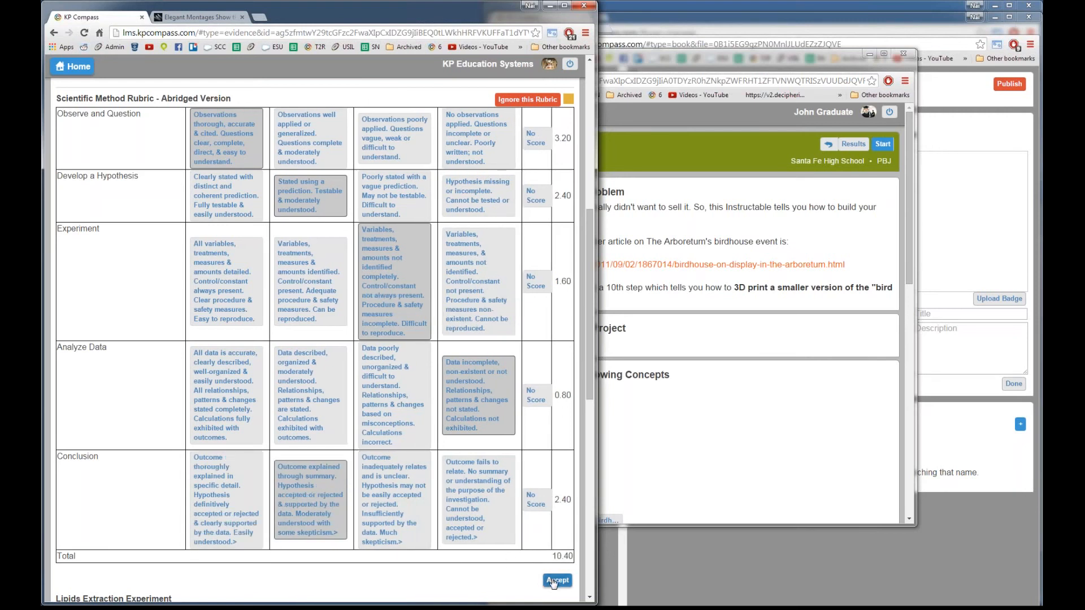
{"action": "scroll", "coordinate": [367, 429], "scroll_direction": "up", "scroll_amount": 2}
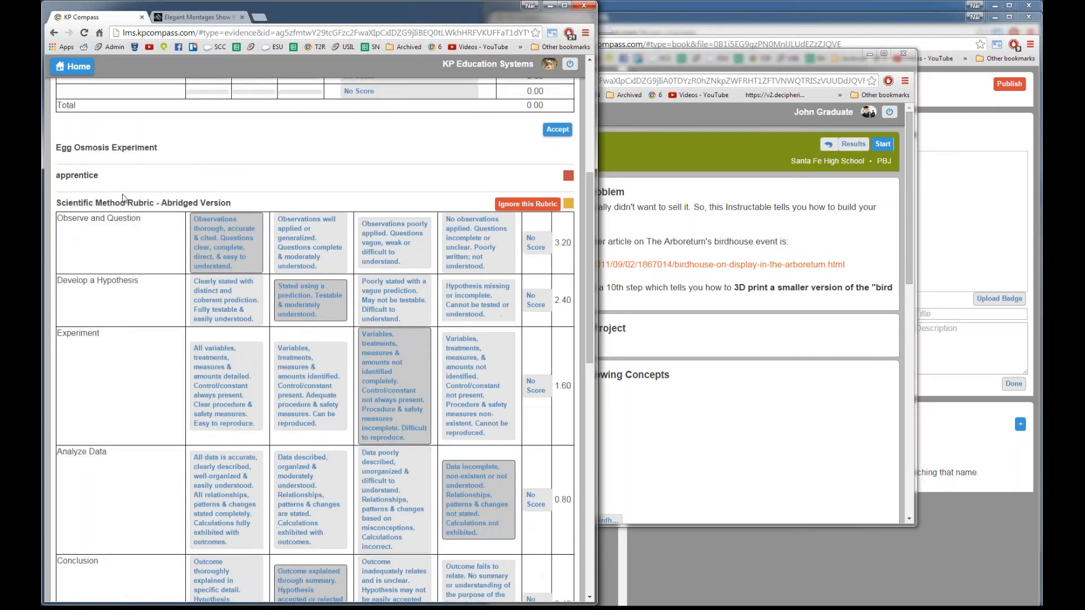
{"action": "scroll", "coordinate": [282, 339], "scroll_direction": "down", "scroll_amount": 3}
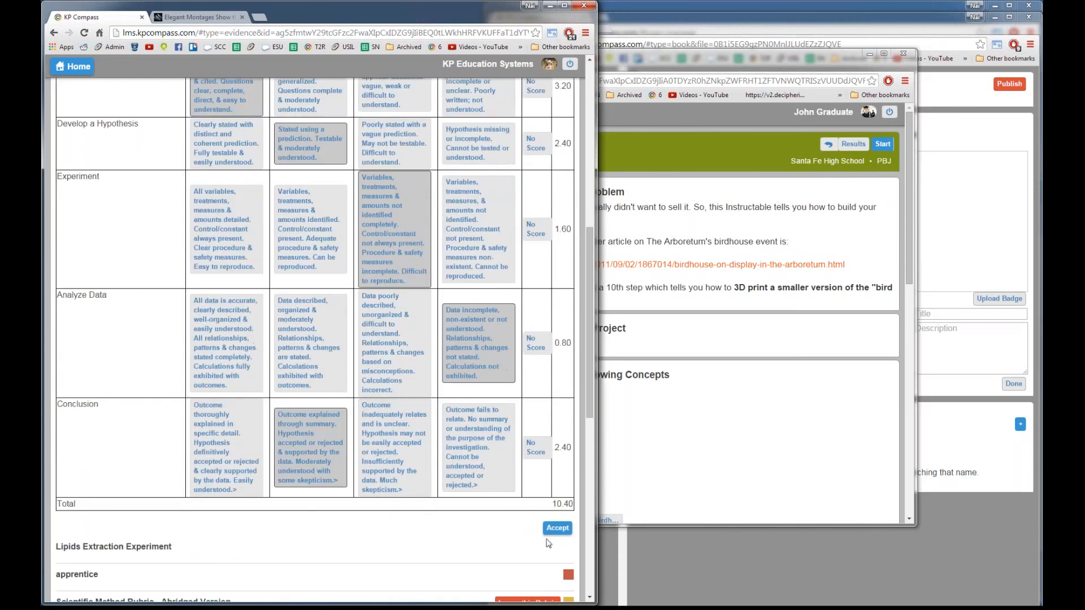
{"action": "scroll", "coordinate": [430, 452], "scroll_direction": "up", "scroll_amount": 5}
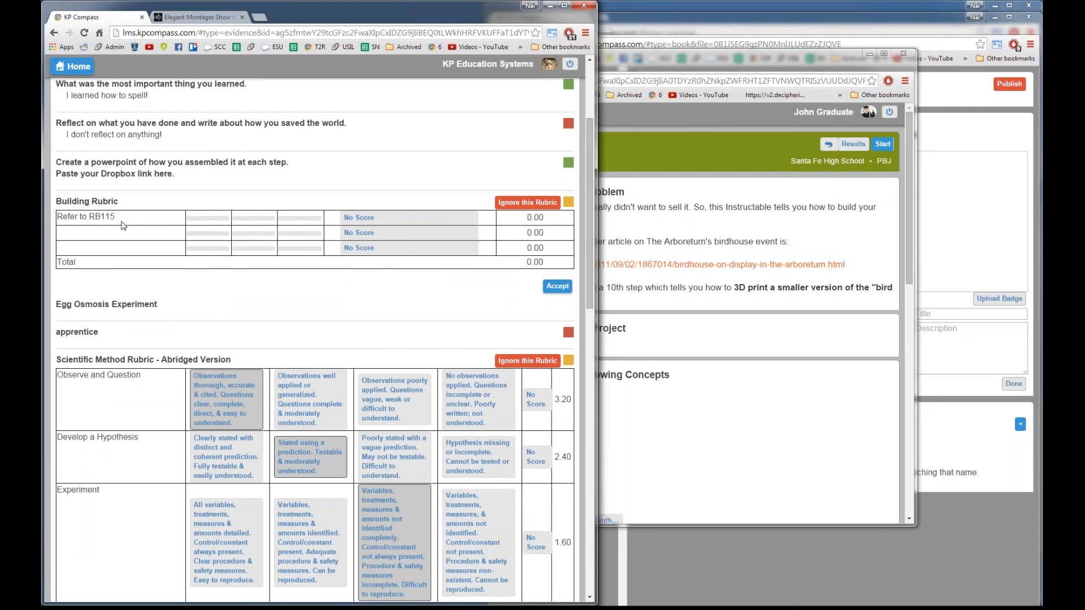
Step: Select the reference code RB115 in the 'Refer to RB115' note
{"action": "left_click_drag", "start_coordinate": [120, 217], "coordinate": [56, 215]}
{"action": "left_click", "coordinate": [99, 218]}
{"action": "double_click", "coordinate": [107, 218]}
Step: Score the three Building Rubric rows at 5.33, 3.56 and 1.78 for a 10.67 total
{"action": "left_click", "coordinate": [209, 219]}
{"action": "left_click", "coordinate": [254, 234]}
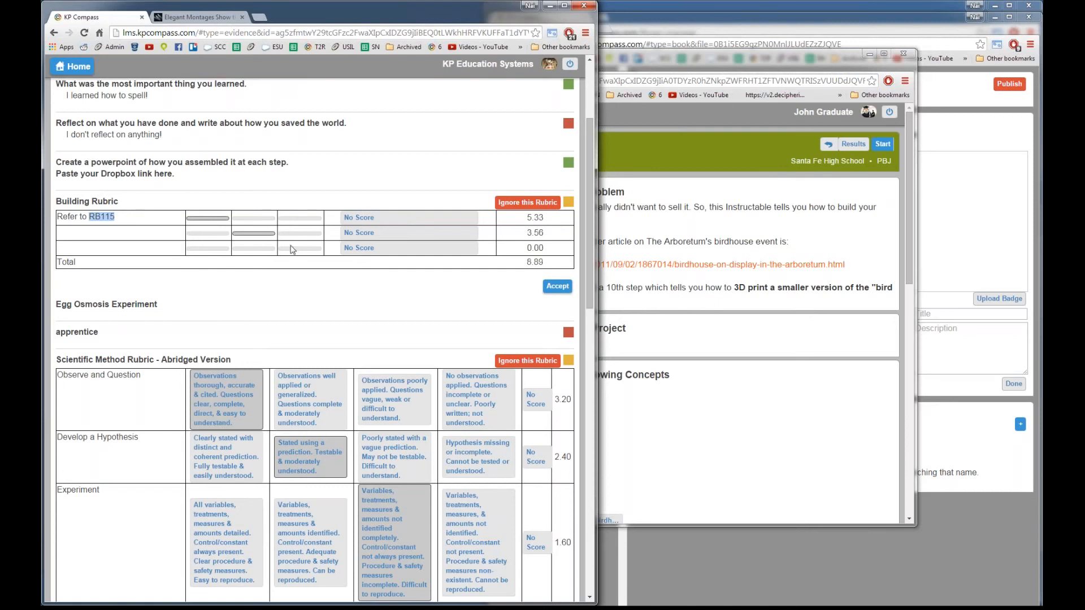
{"action": "left_click", "coordinate": [250, 250]}
{"action": "left_click", "coordinate": [217, 249]}
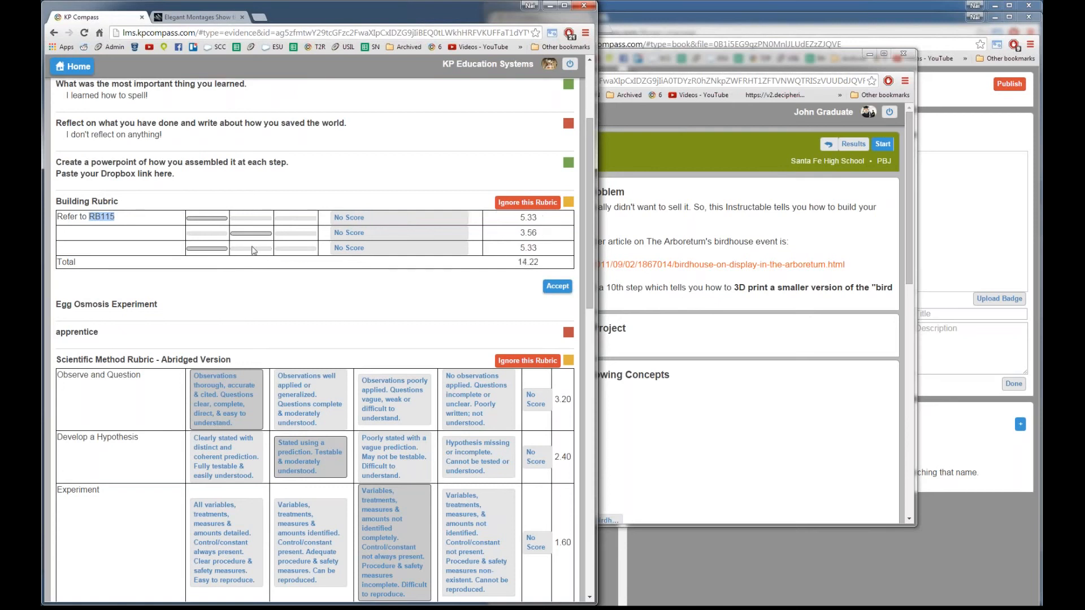
{"action": "left_click", "coordinate": [250, 249]}
{"action": "left_click", "coordinate": [294, 250]}
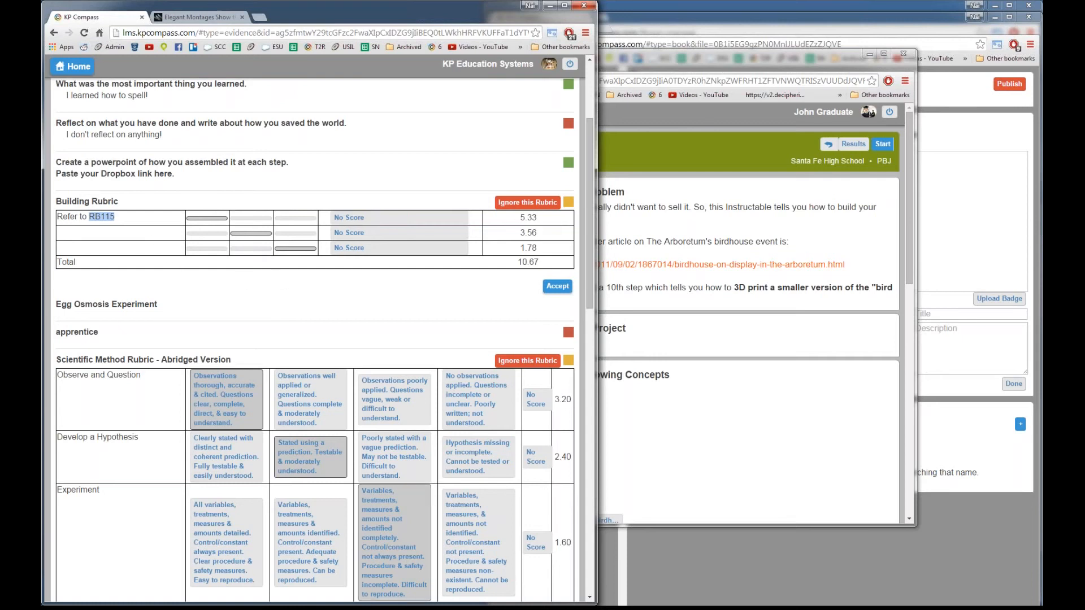
Step: Reconfirm the Experiment row's third-level rating and accept the Building Rubric
{"action": "left_click", "coordinate": [405, 490]}
{"action": "left_click", "coordinate": [431, 300]}
{"action": "scroll", "coordinate": [430, 300], "scroll_direction": "up", "scroll_amount": 2}
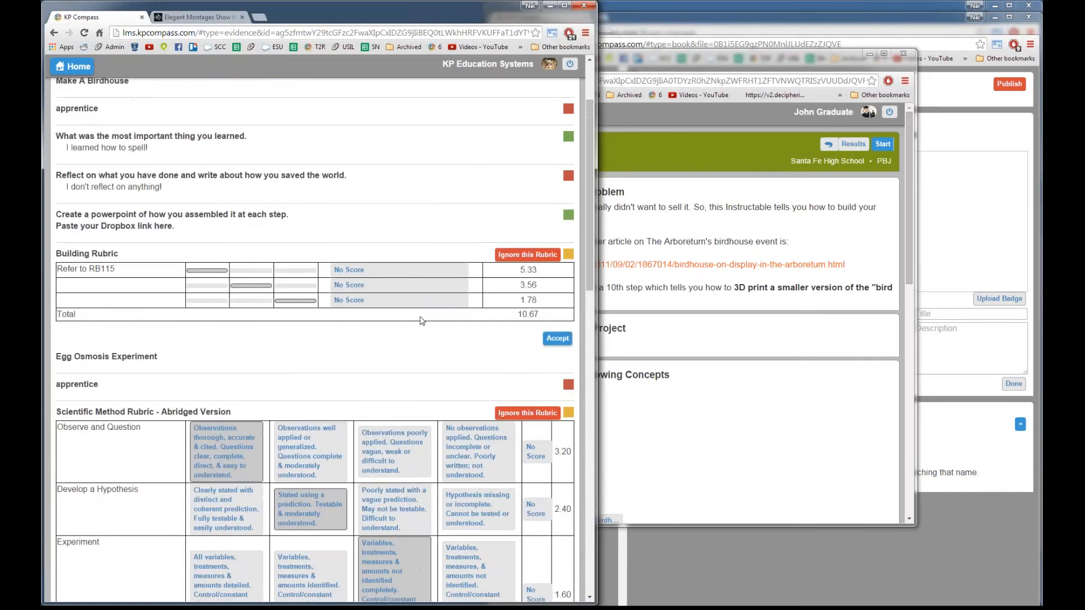
{"action": "scroll", "coordinate": [375, 400], "scroll_direction": "down", "scroll_amount": 1}
{"action": "left_click", "coordinate": [555, 339]}
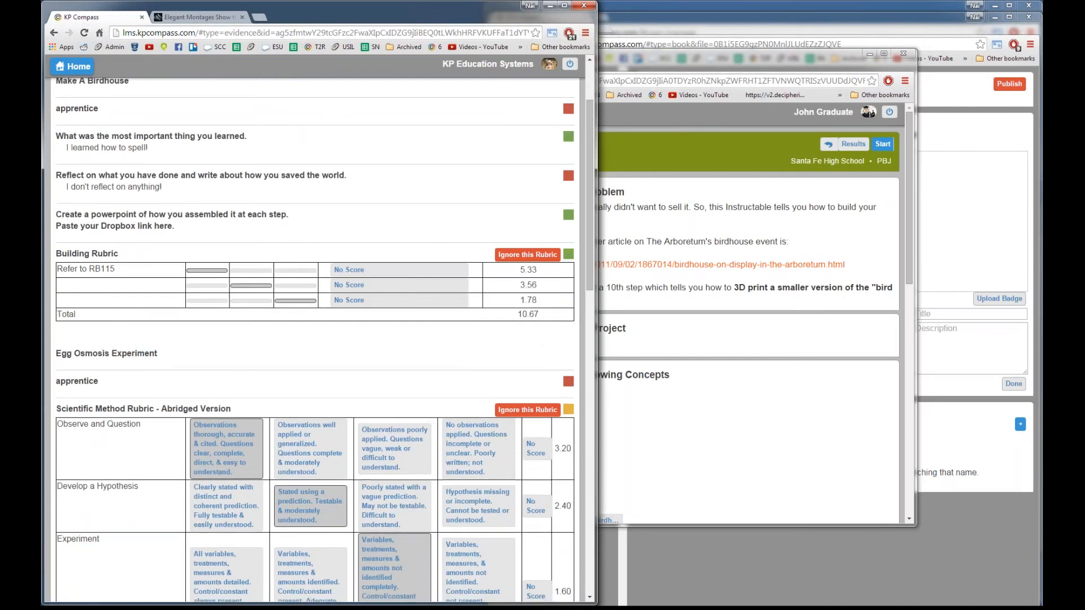
{"action": "scroll", "coordinate": [439, 350], "scroll_direction": "up", "scroll_amount": 2}
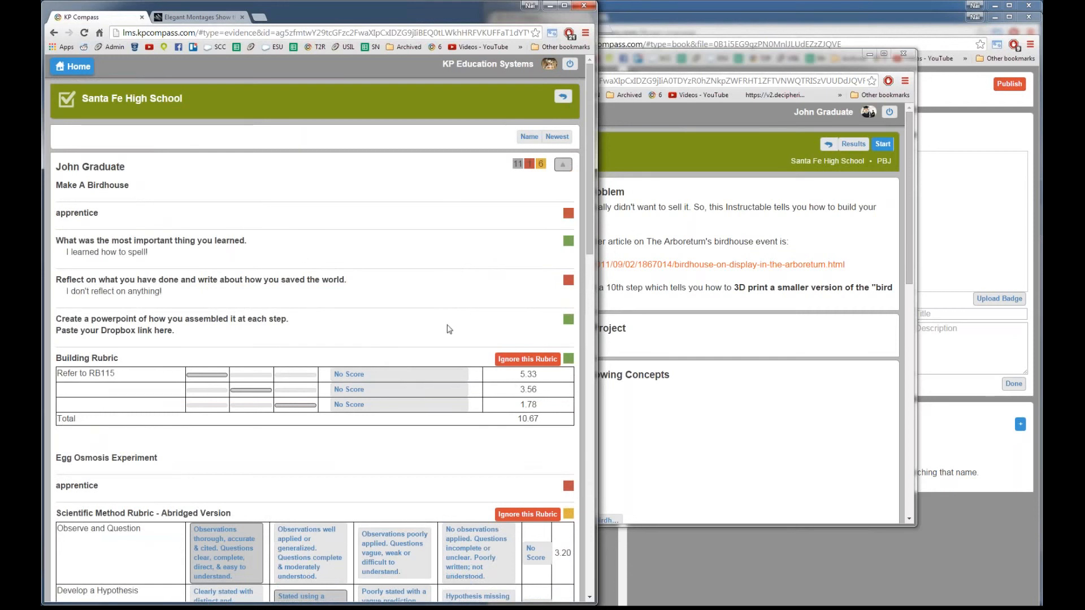
Step: Replace the Make A Birdhouse Step 5 reflection answer with 'I reflect on everything!'
{"action": "left_click", "coordinate": [624, 230]}
{"action": "left_click", "coordinate": [336, 80]}
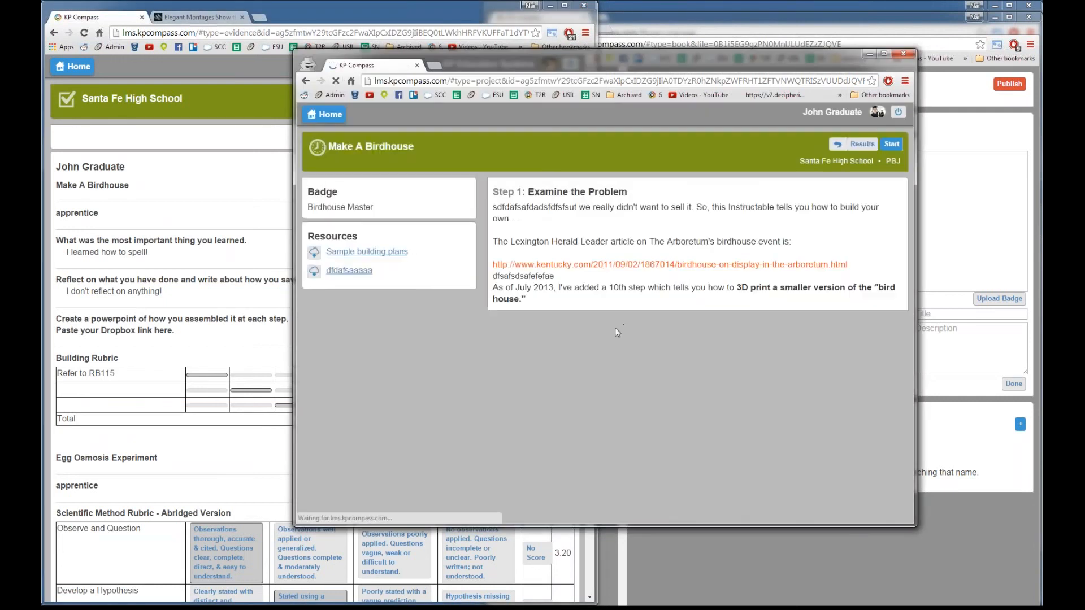
{"action": "scroll", "coordinate": [574, 398], "scroll_direction": "down", "scroll_amount": 15}
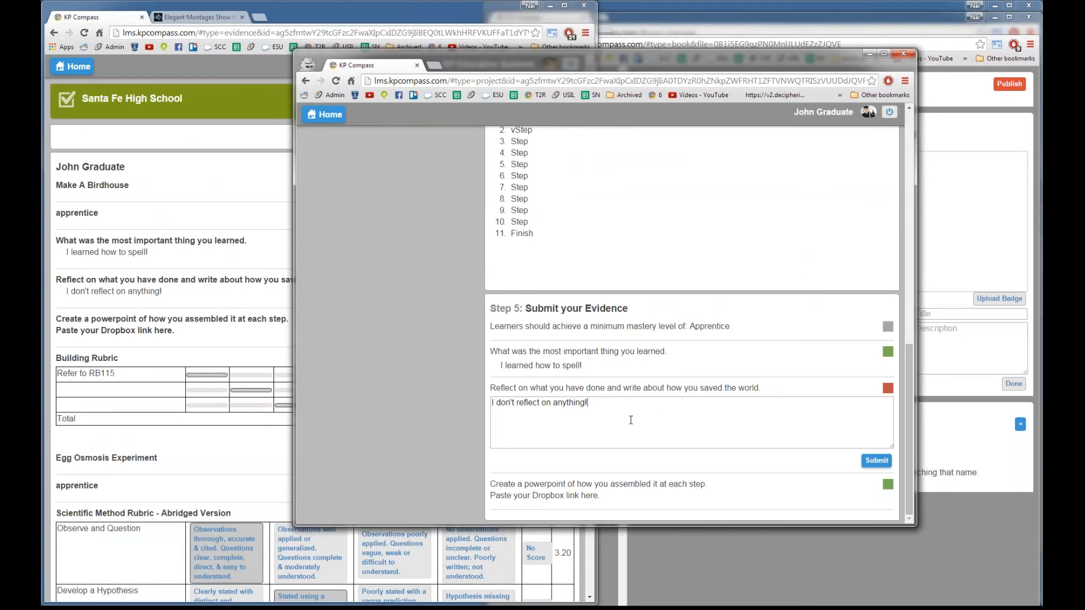
{"action": "left_click_drag", "start_coordinate": [565, 418], "coordinate": [634, 413]}
{"action": "triple_click", "coordinate": [500, 407]}
{"action": "type", "text": "I reflect on everythin"}
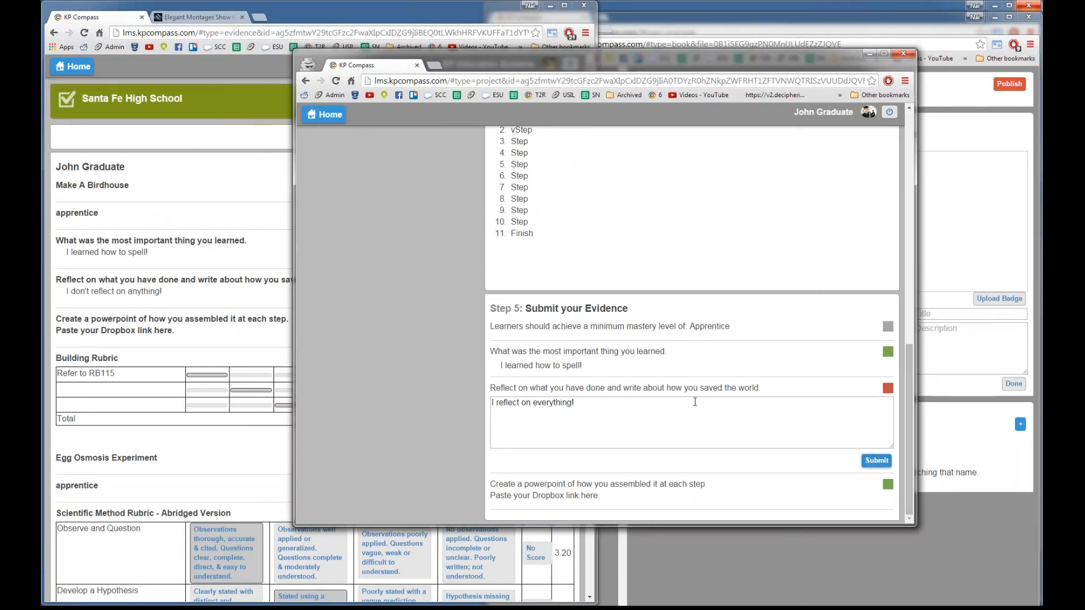
Step: Move the project window aside and bring the Santa Fe High School book editor forward
{"action": "scroll", "coordinate": [678, 412], "scroll_direction": "up", "scroll_amount": 6}
{"action": "scroll", "coordinate": [644, 448], "scroll_direction": "down", "scroll_amount": 3}
{"action": "scroll", "coordinate": [642, 448], "scroll_direction": "up", "scroll_amount": 6}
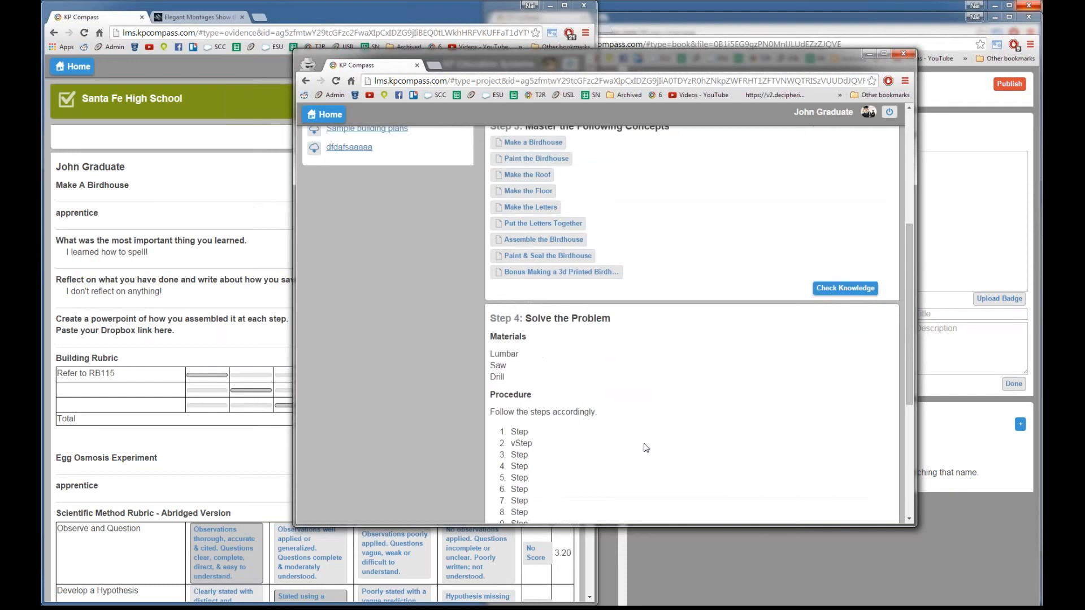
{"action": "scroll", "coordinate": [607, 450], "scroll_direction": "down", "scroll_amount": 3}
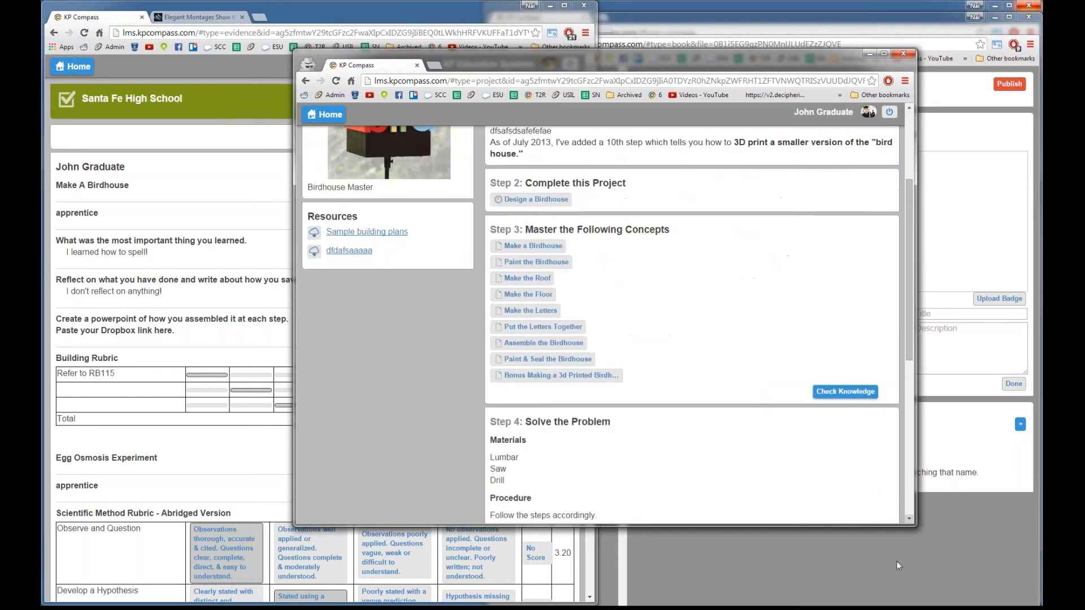
{"action": "left_click_drag", "start_coordinate": [635, 52], "coordinate": [426, 50]}
{"action": "left_click", "coordinate": [852, 573]}
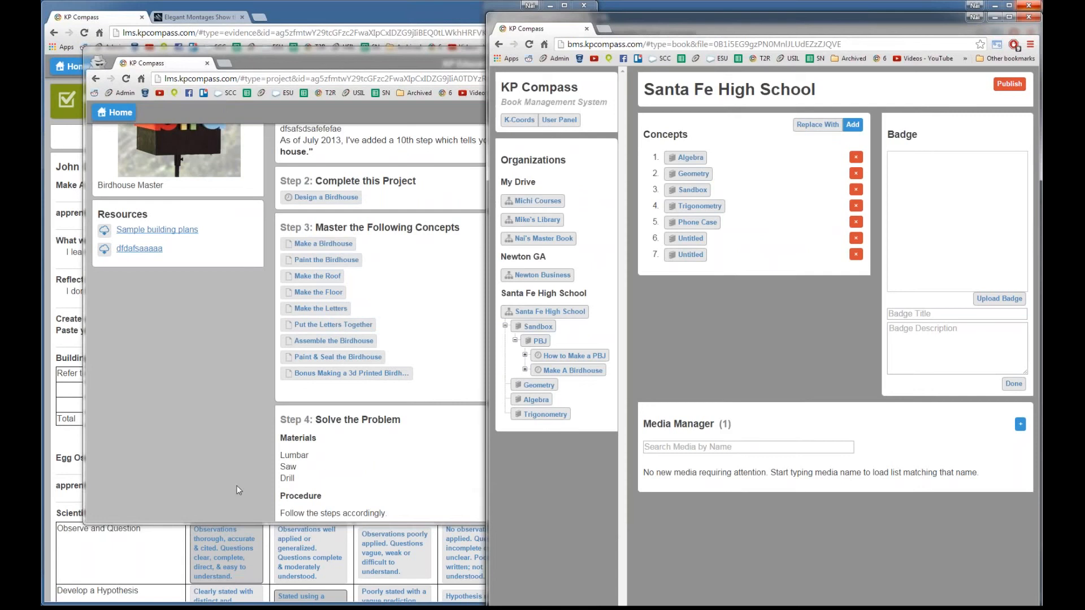
Step: Navigate Home, Cooking Class and Safety and Sanitation to the 20-concept Food Safety module
{"action": "left_click", "coordinate": [51, 496]}
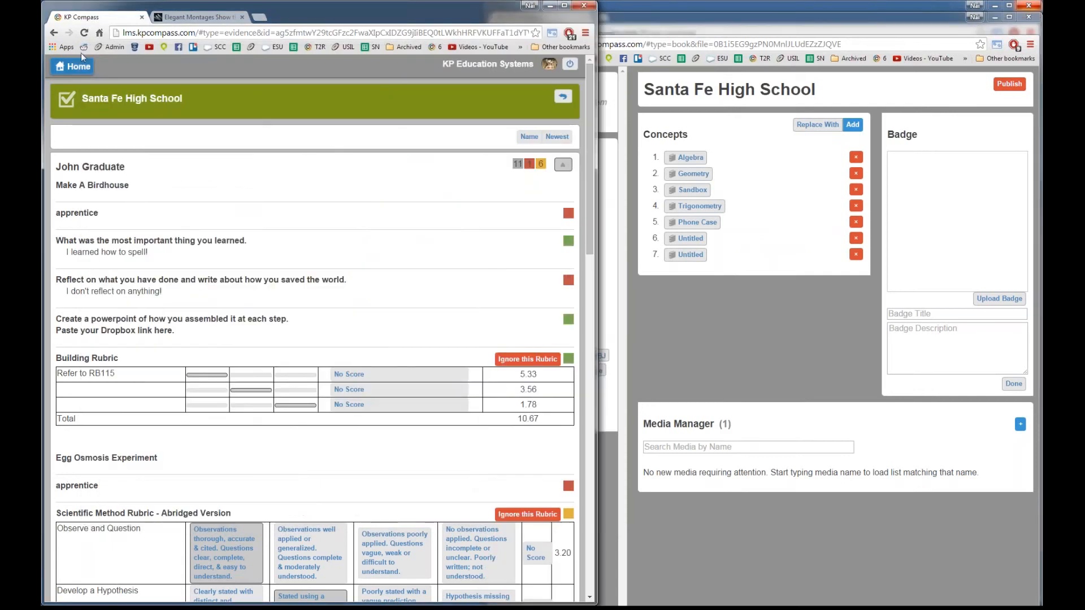
{"action": "left_click", "coordinate": [76, 66]}
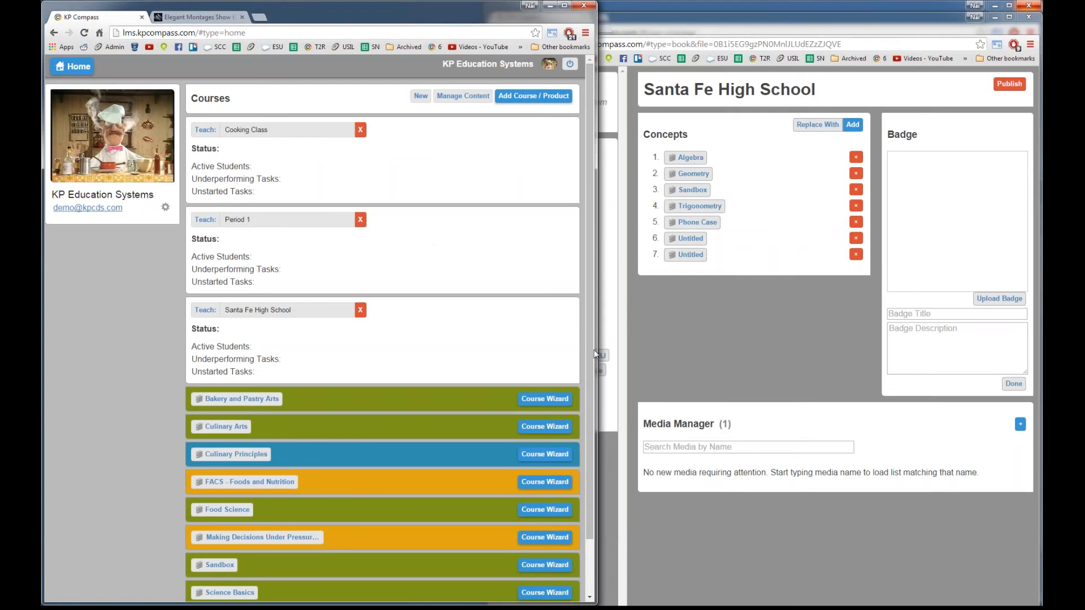
{"action": "left_click", "coordinate": [730, 351]}
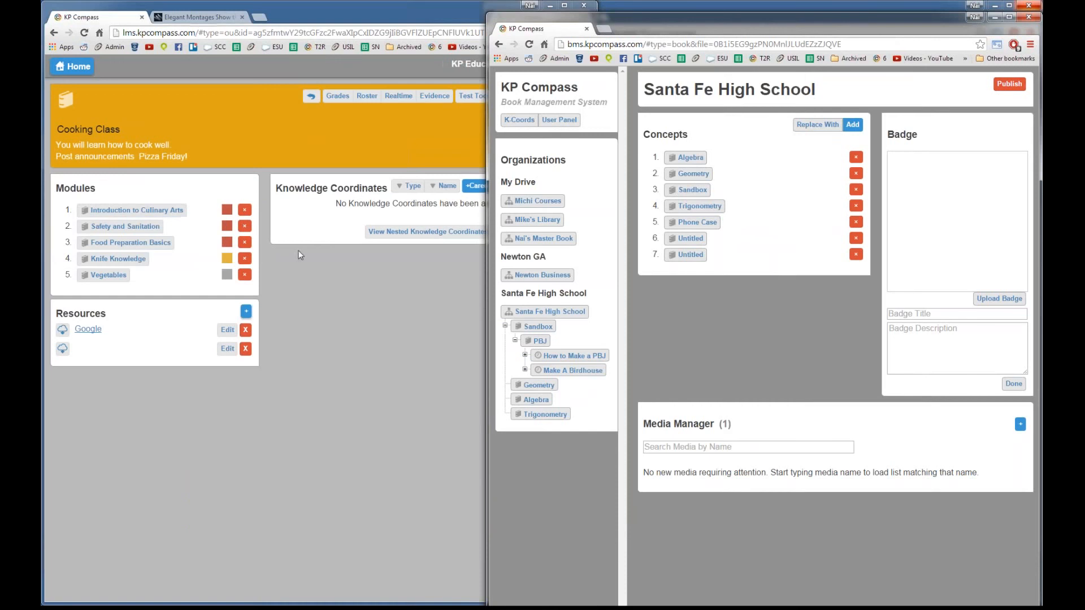
{"action": "left_click", "coordinate": [131, 226]}
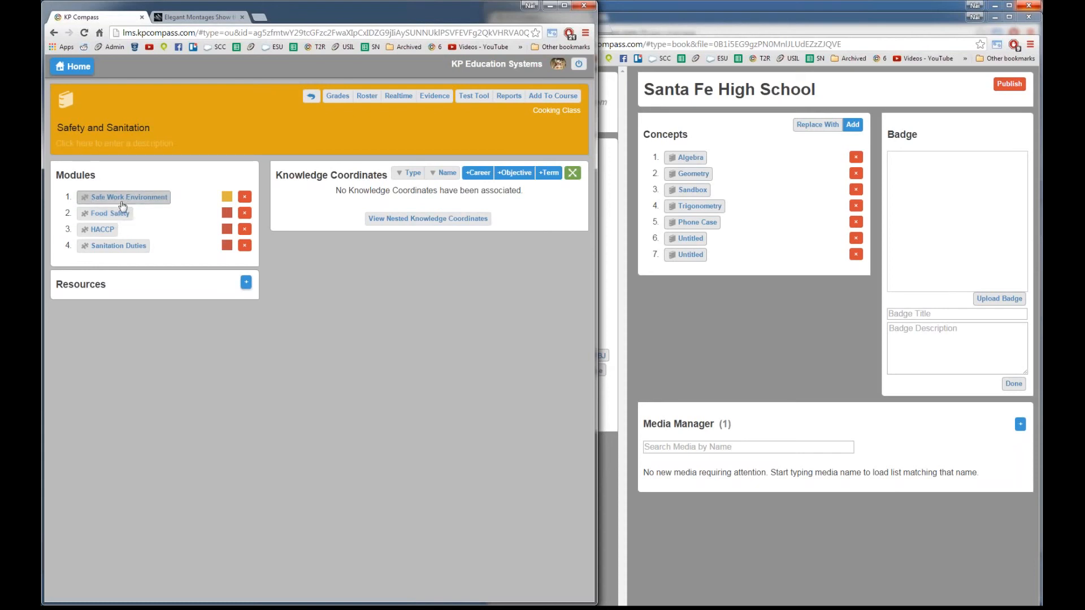
{"action": "left_click", "coordinate": [105, 222]}
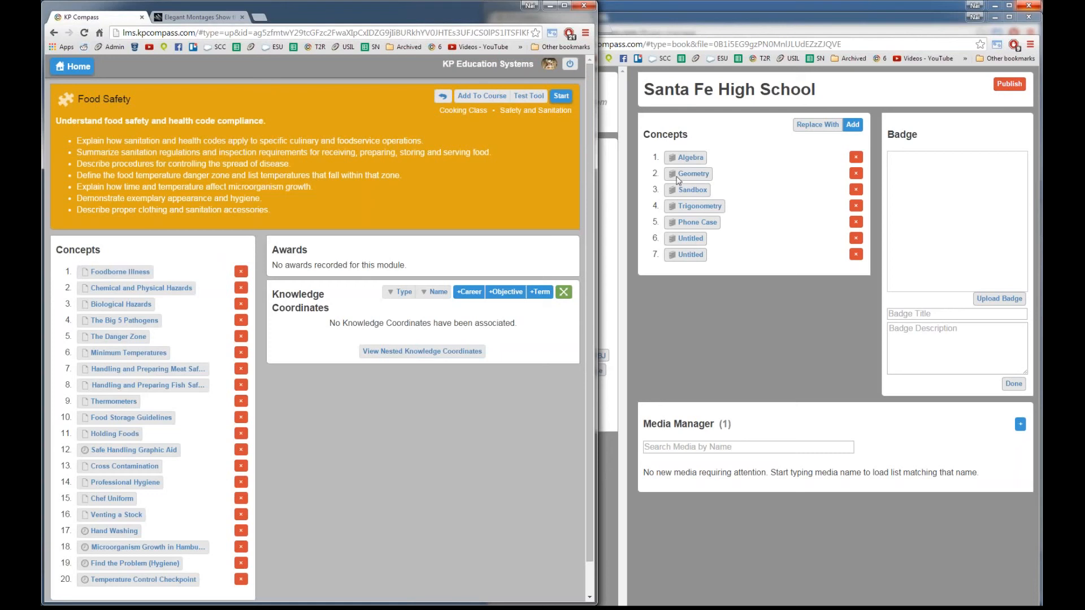
Step: Open the Food Safety test view and highlight the first four Foodborne Illness questions
{"action": "left_click", "coordinate": [516, 97]}
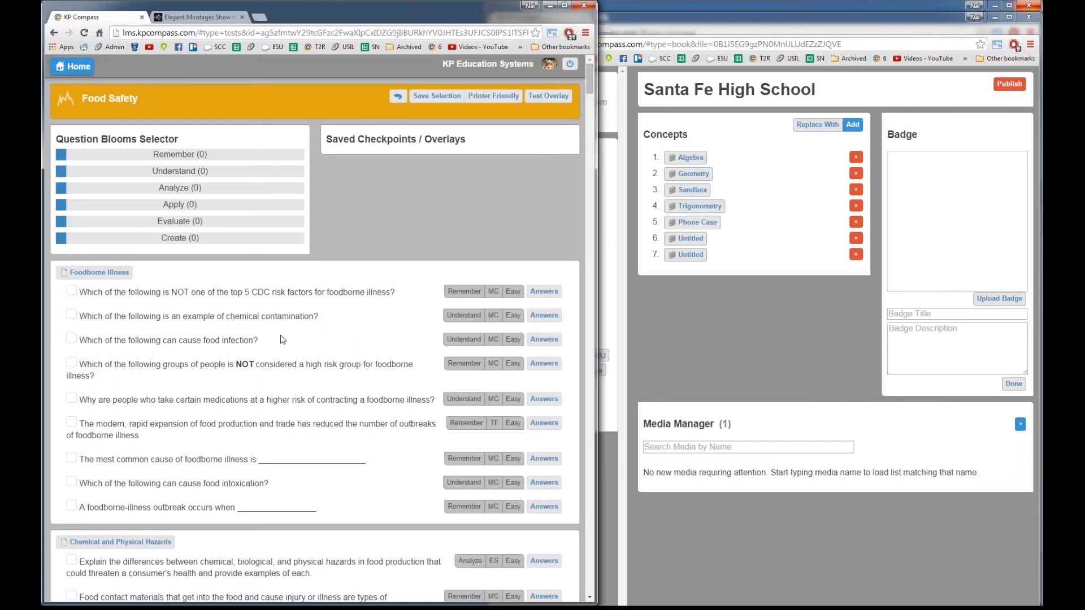
{"action": "left_click", "coordinate": [333, 512]}
{"action": "left_click_drag", "start_coordinate": [95, 303], "coordinate": [77, 291]}
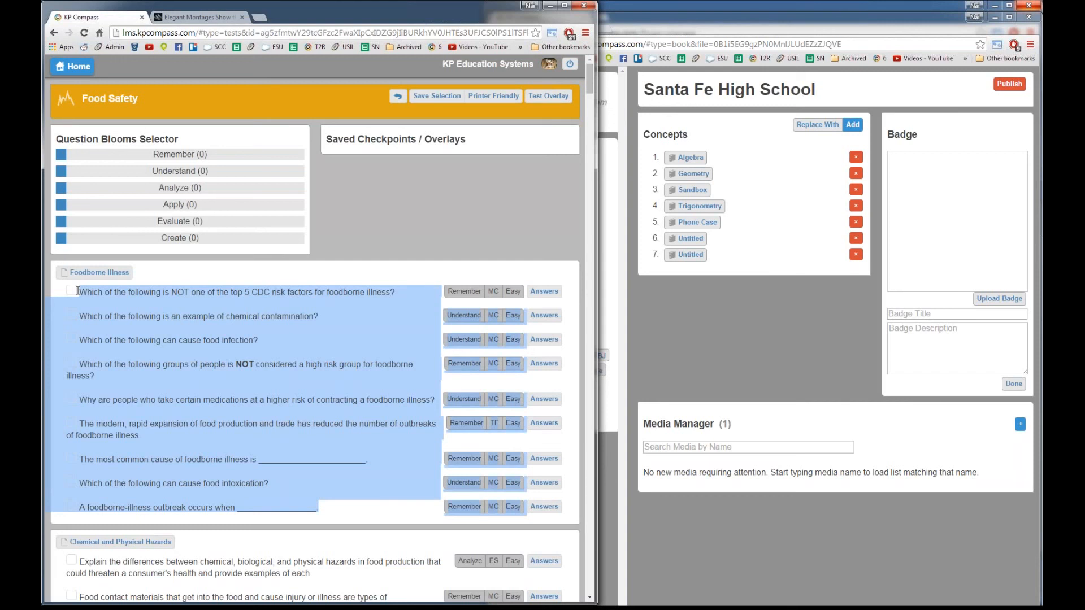
{"action": "left_click_drag", "start_coordinate": [96, 319], "coordinate": [78, 293]}
{"action": "left_click", "coordinate": [83, 304]}
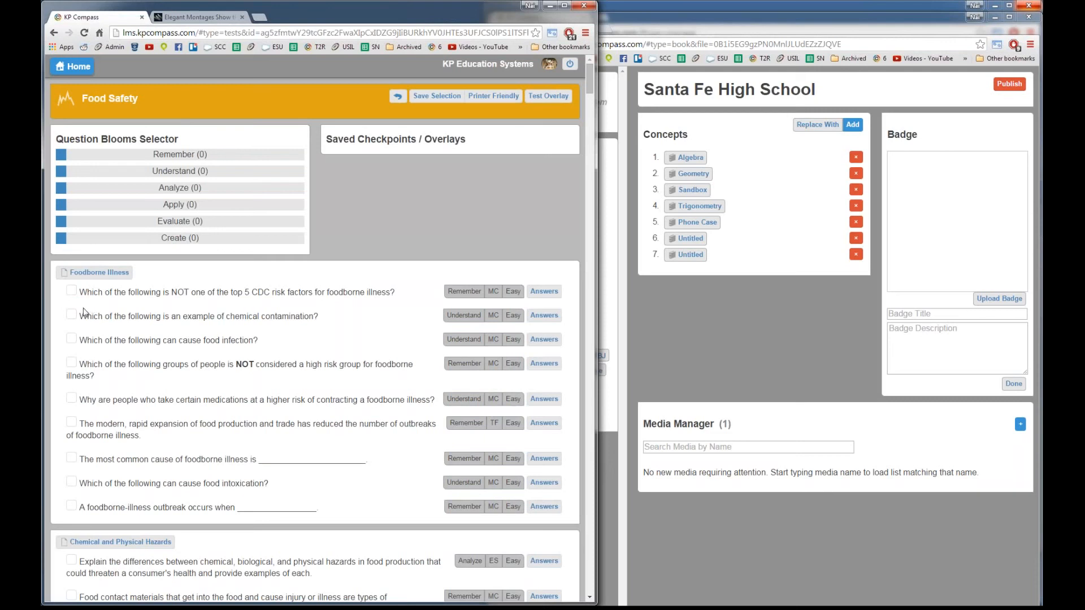
{"action": "left_click_drag", "start_coordinate": [79, 293], "coordinate": [286, 386]}
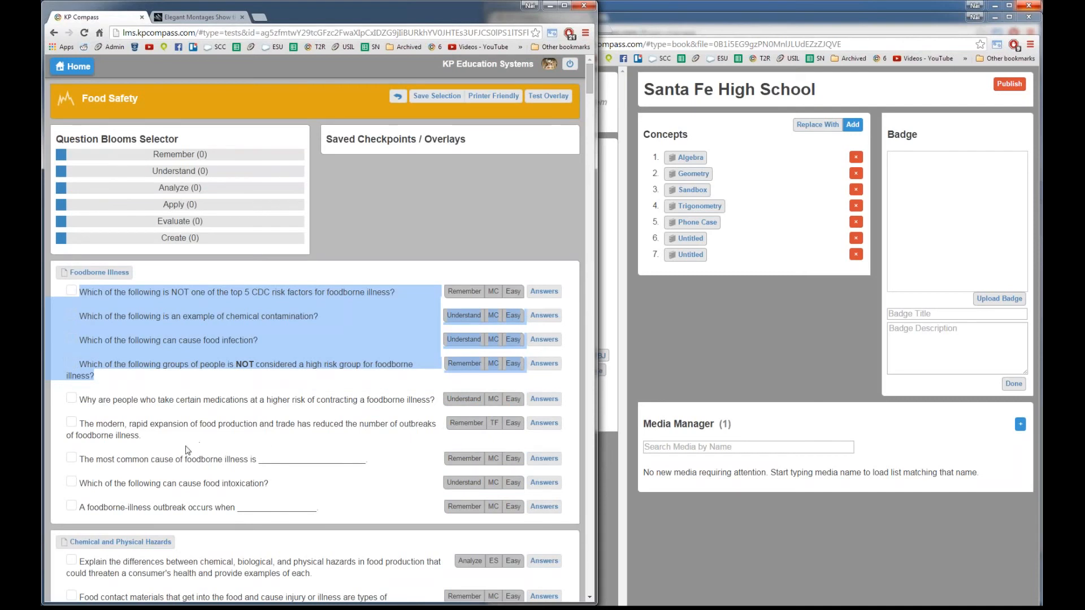
Step: Review the Foodborne Illness and Chemical and Physical Hazards questions, then bring the book management window forward
{"action": "scroll", "coordinate": [187, 450], "scroll_direction": "down", "scroll_amount": 4}
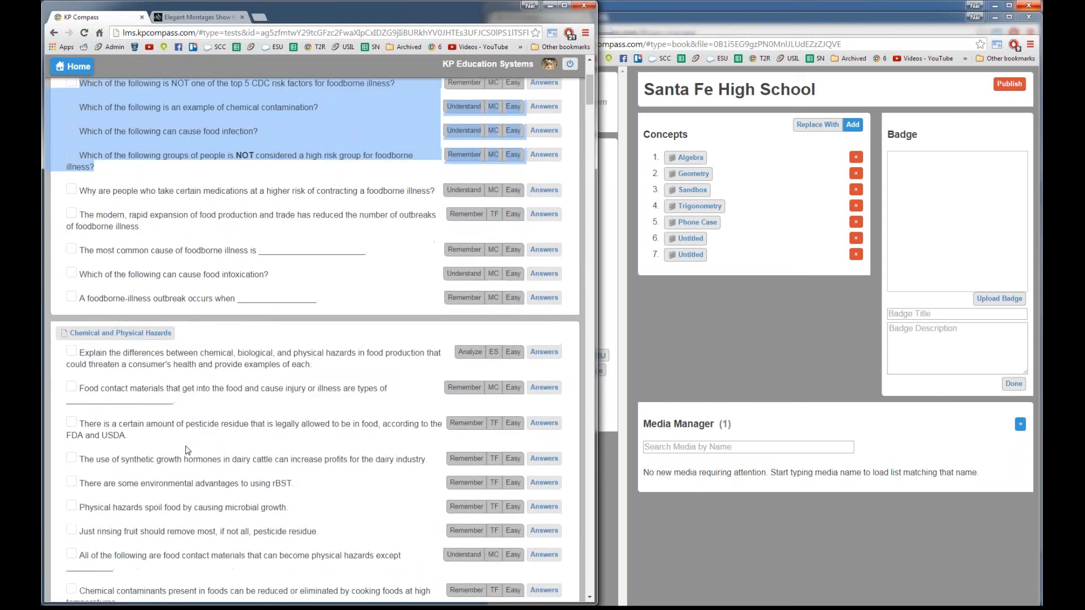
{"action": "scroll", "coordinate": [188, 450], "scroll_direction": "down", "scroll_amount": 3}
{"action": "scroll", "coordinate": [188, 451], "scroll_direction": "up", "scroll_amount": 1}
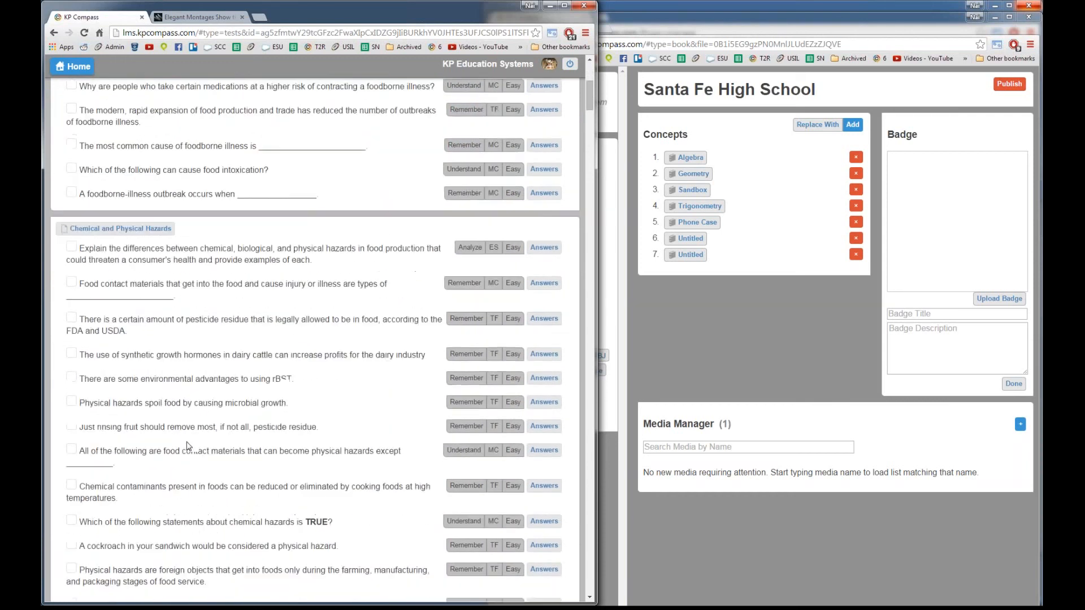
{"action": "scroll", "coordinate": [187, 445], "scroll_direction": "up", "scroll_amount": 5}
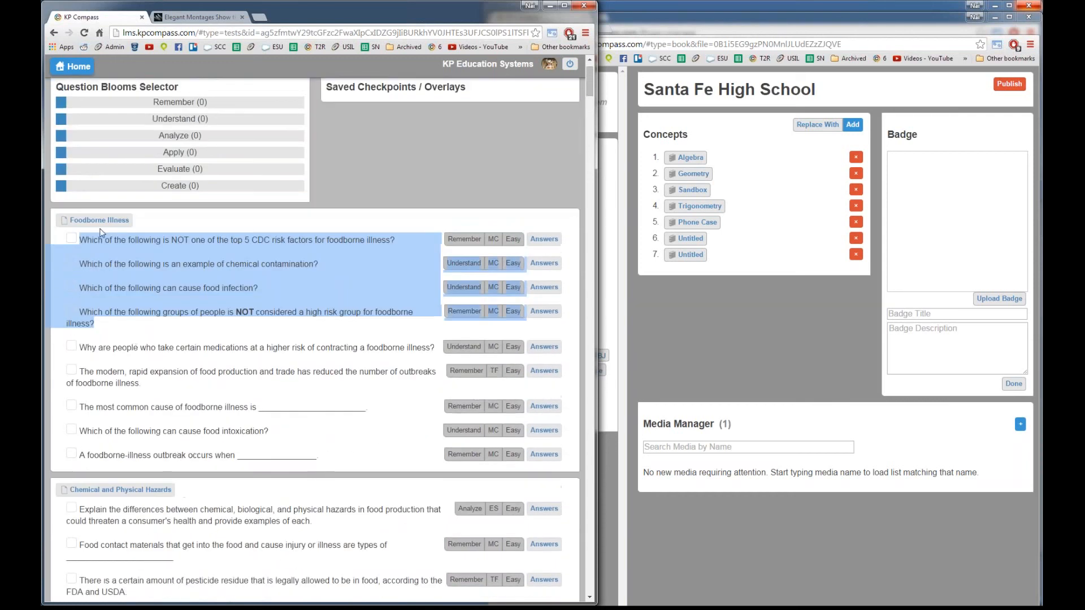
{"action": "left_click", "coordinate": [781, 291]}
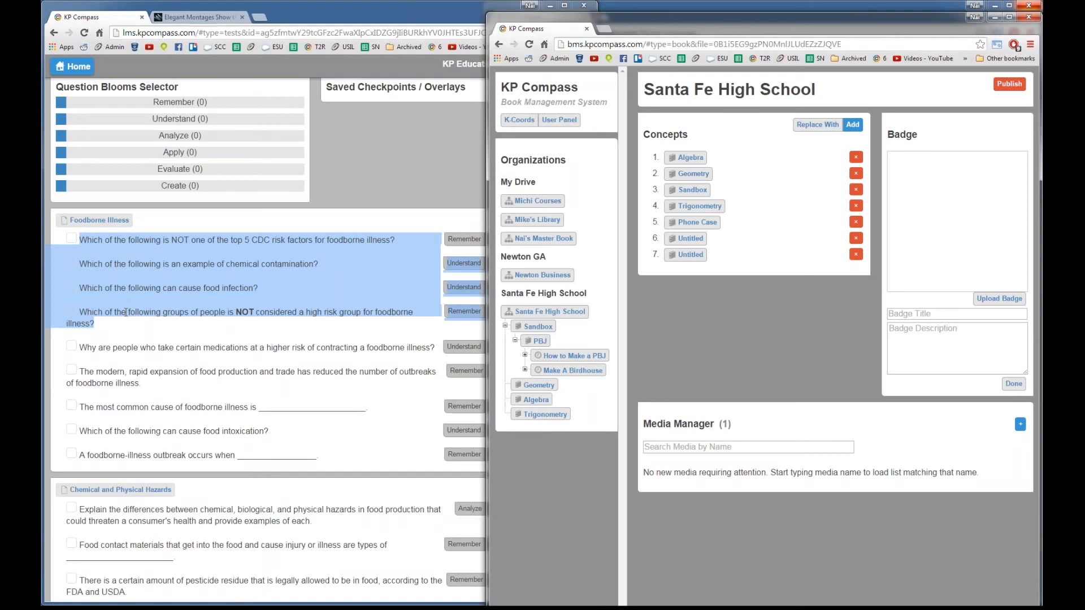
Step: Expand and open the Make A Birdhouse project in the tree, then open its Make a Birdhouse concept
{"action": "left_click", "coordinate": [525, 370]}
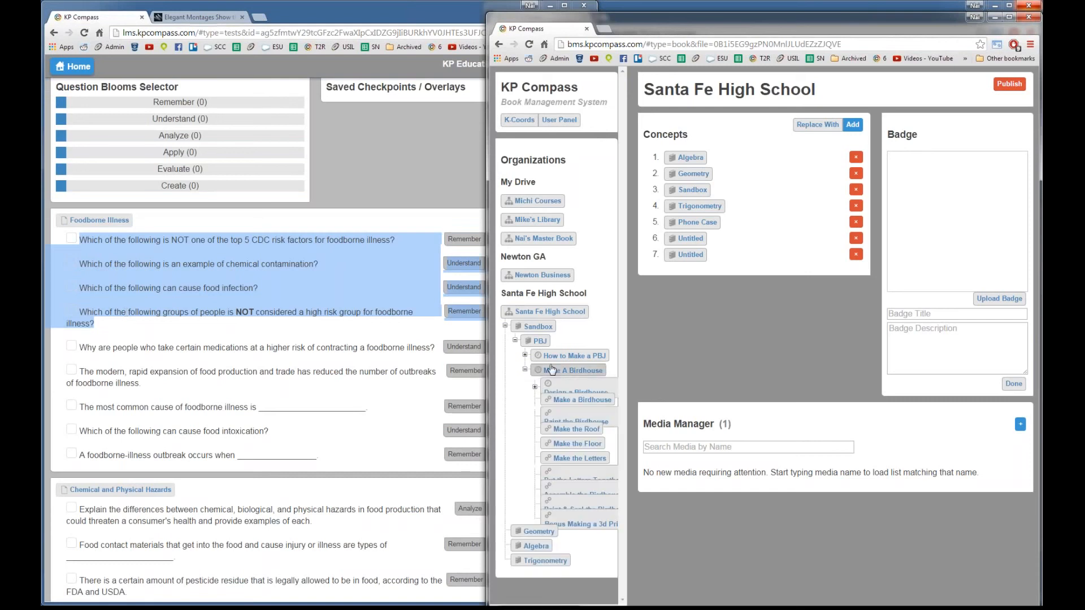
{"action": "left_click", "coordinate": [552, 370]}
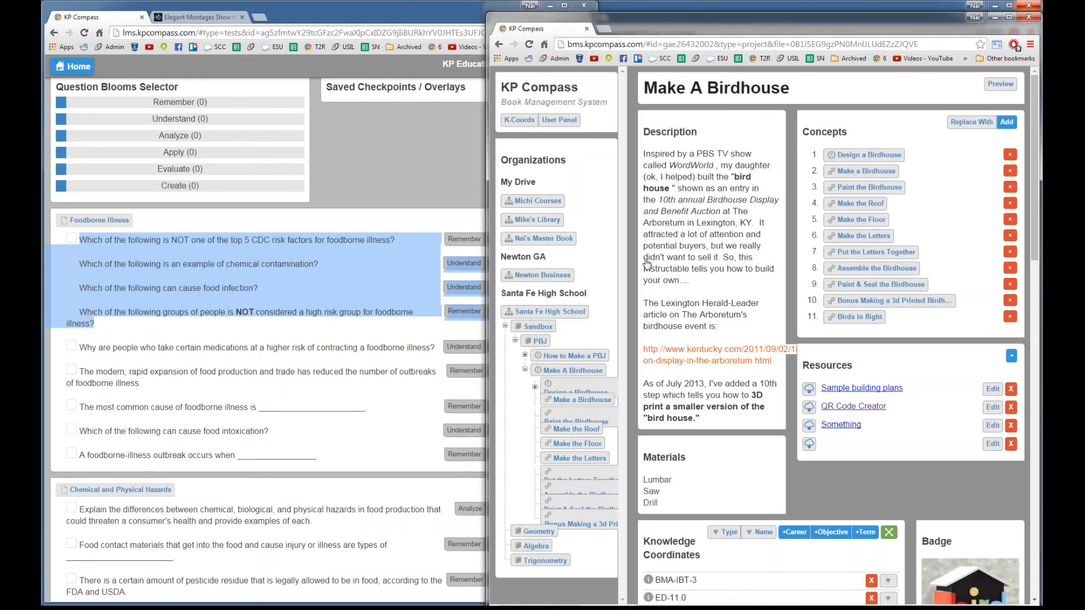
{"action": "left_click", "coordinate": [433, 346]}
{"action": "double_click", "coordinate": [433, 346]}
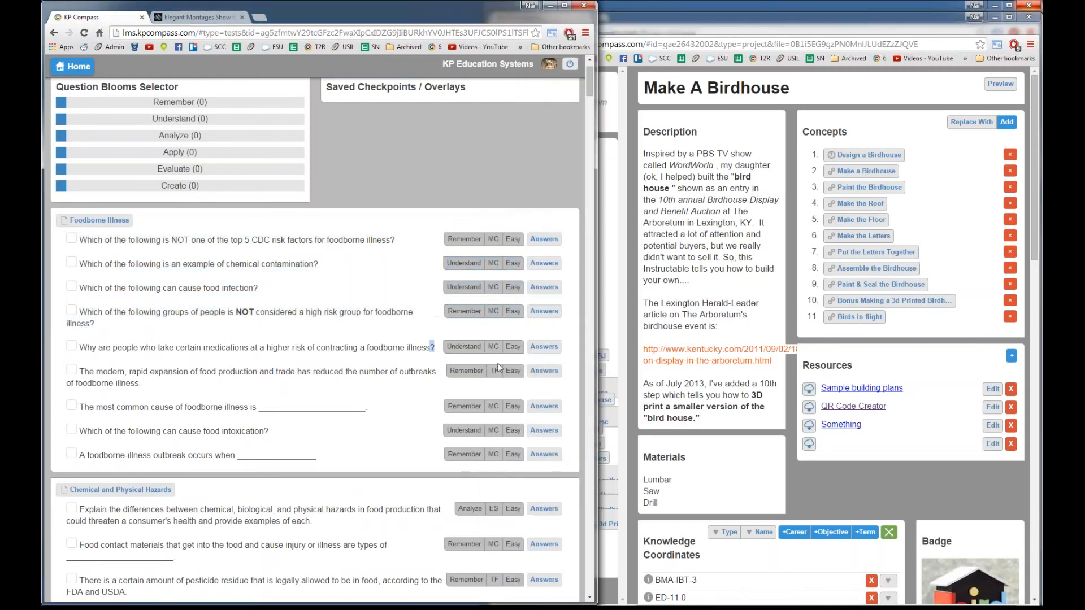
{"action": "left_click", "coordinate": [681, 321]}
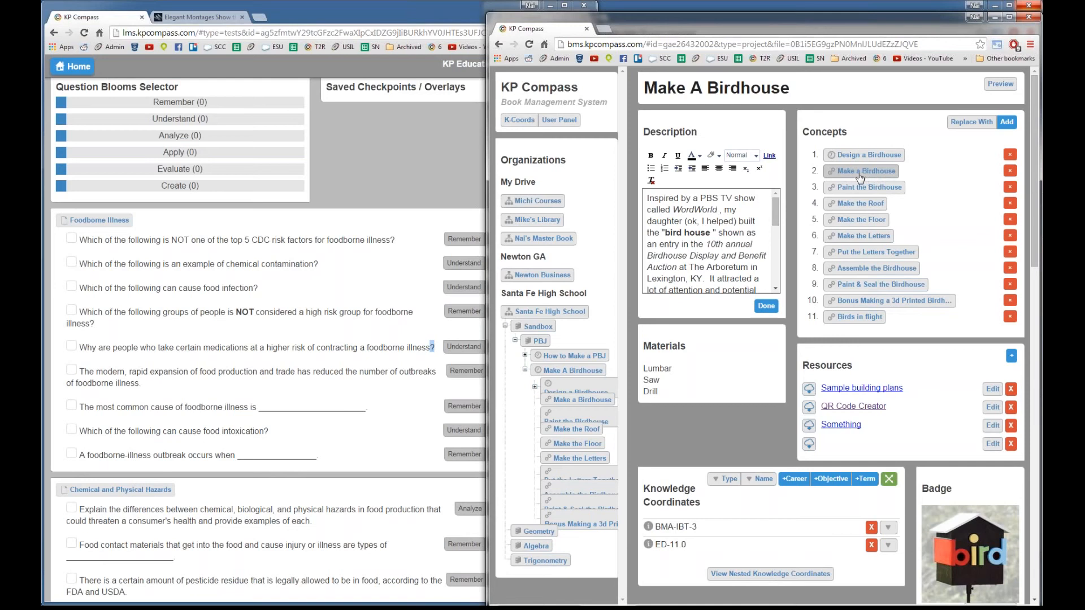
{"action": "left_click", "coordinate": [860, 175]}
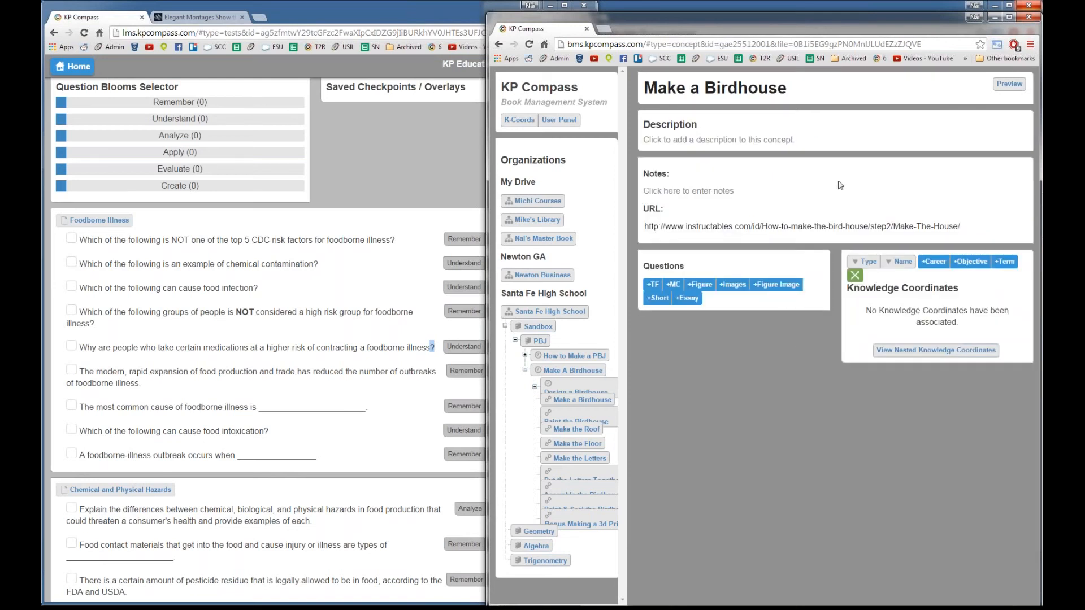
Step: Go back four pages from Food Safety to the Courses home page and pick Santa Fe High School
{"action": "left_click", "coordinate": [328, 291]}
{"action": "key", "text": "alt+Left"}
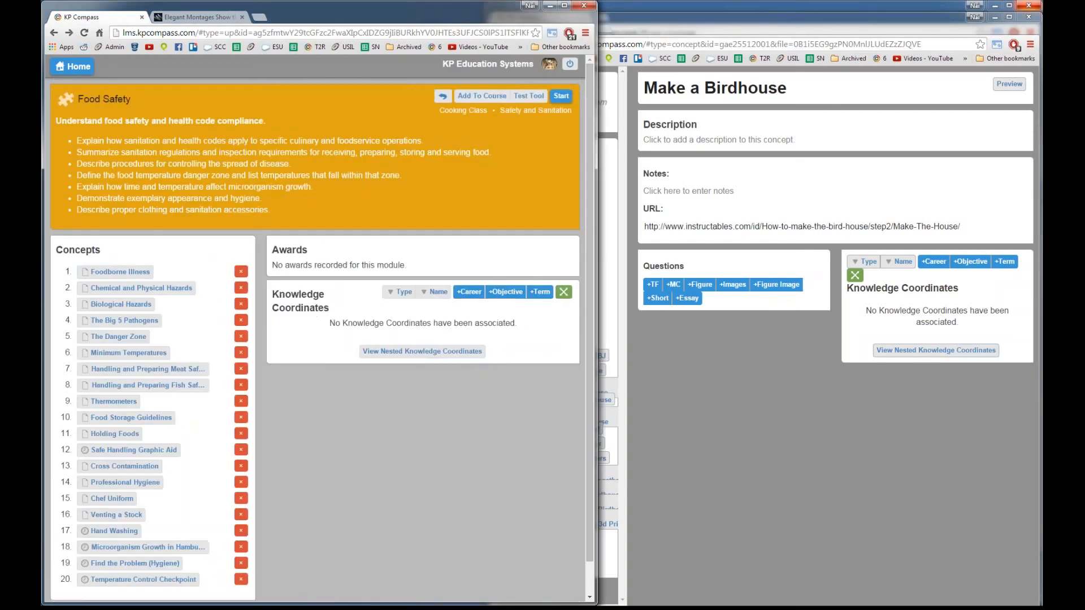
{"action": "key", "text": "alt+Left"}
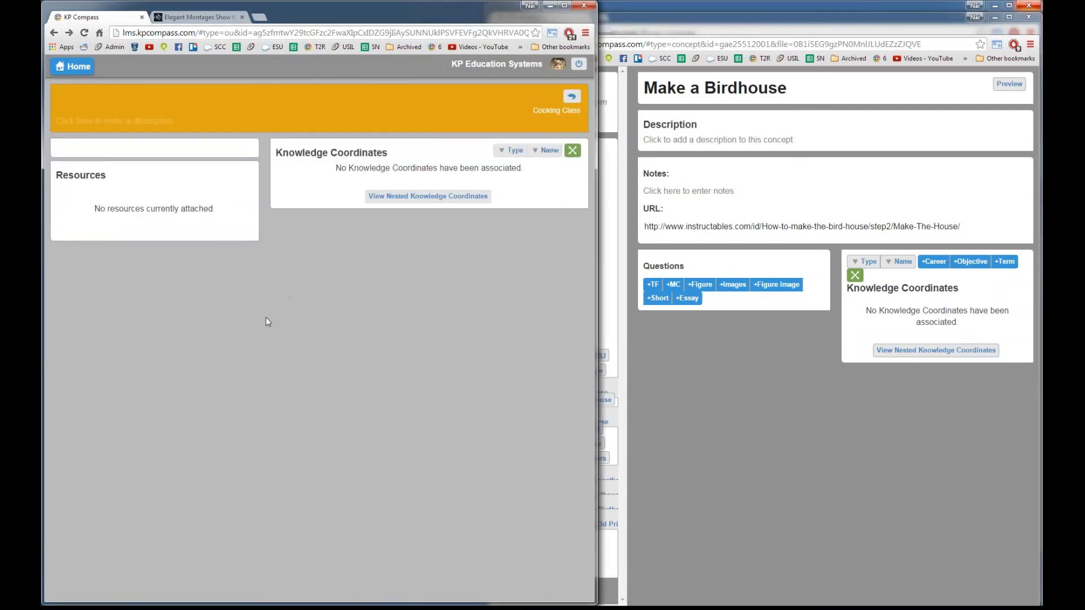
{"action": "key", "text": "alt+Left"}
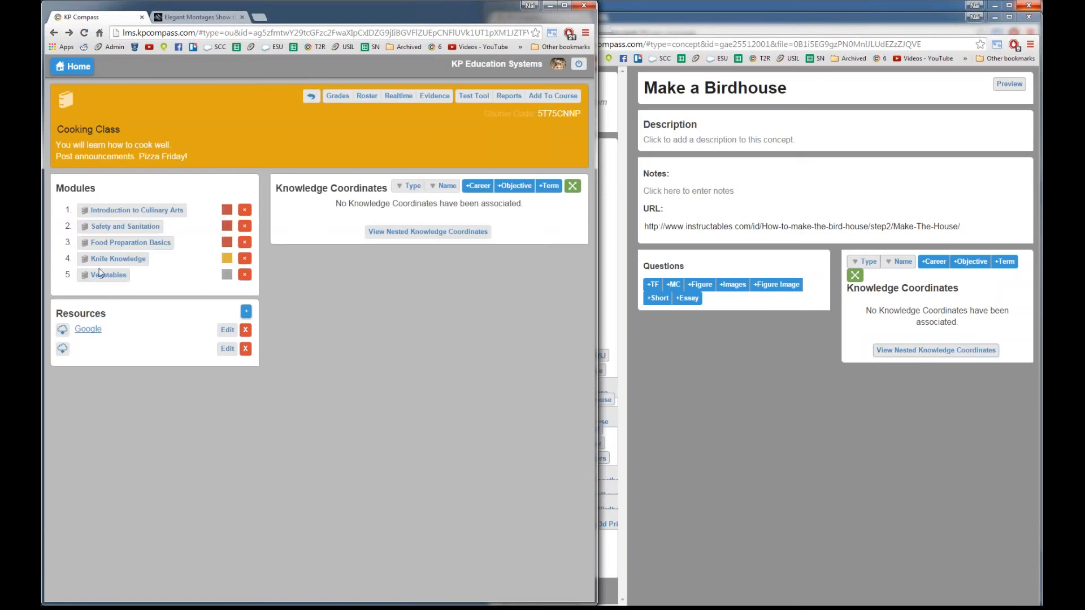
{"action": "key", "text": "alt+Left"}
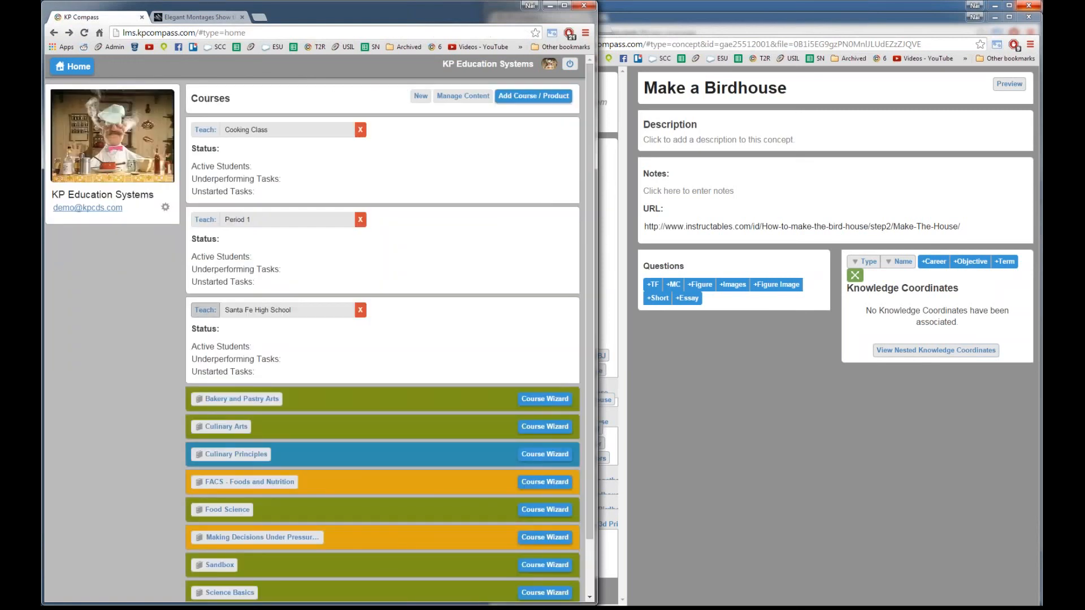
{"action": "left_click", "coordinate": [203, 309]}
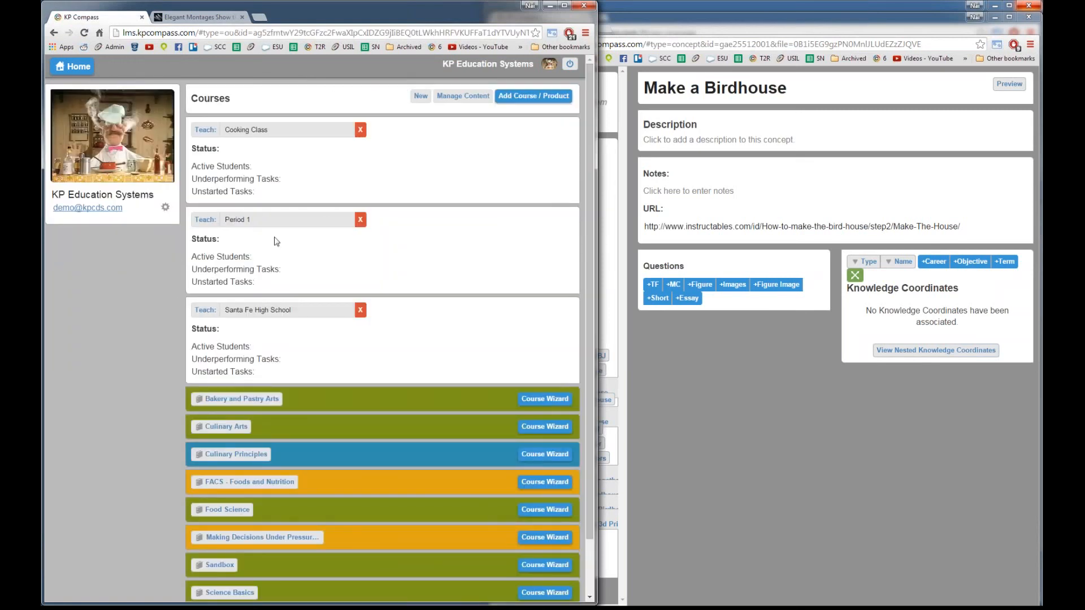
Step: Go through Santa Fe High School, PBJ and Make A Birdhouse to the Make a Birdhouse step
{"action": "left_click", "coordinate": [230, 332]}
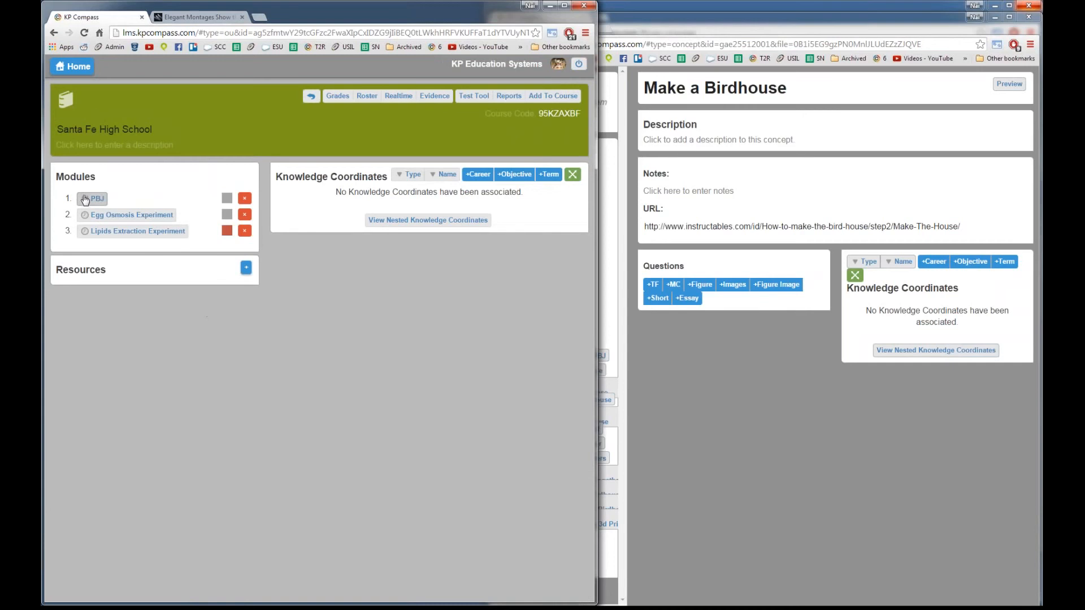
{"action": "left_click", "coordinate": [81, 197]}
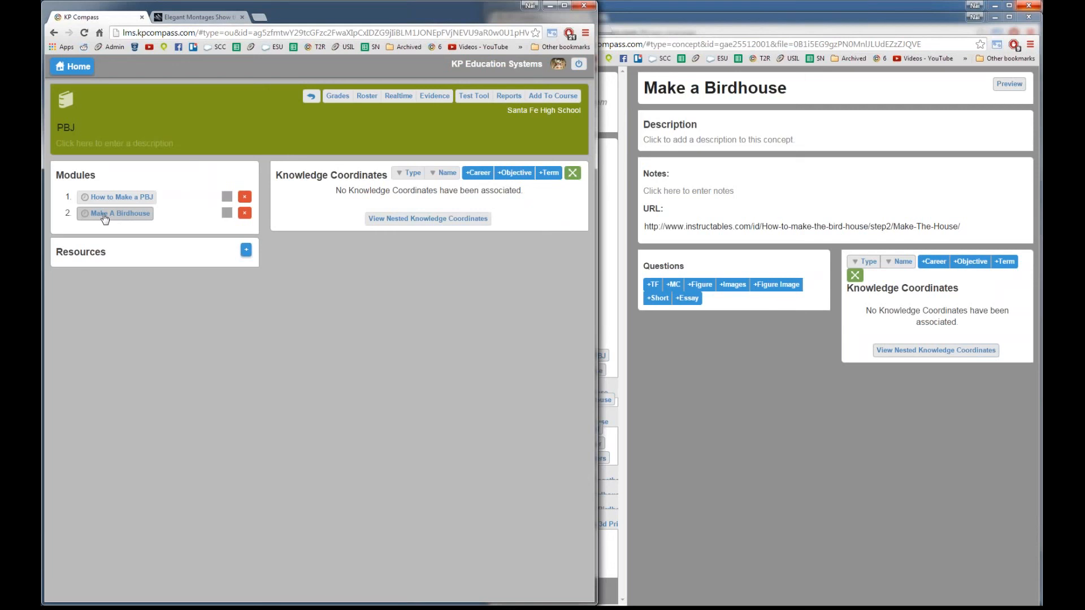
{"action": "left_click", "coordinate": [104, 214]}
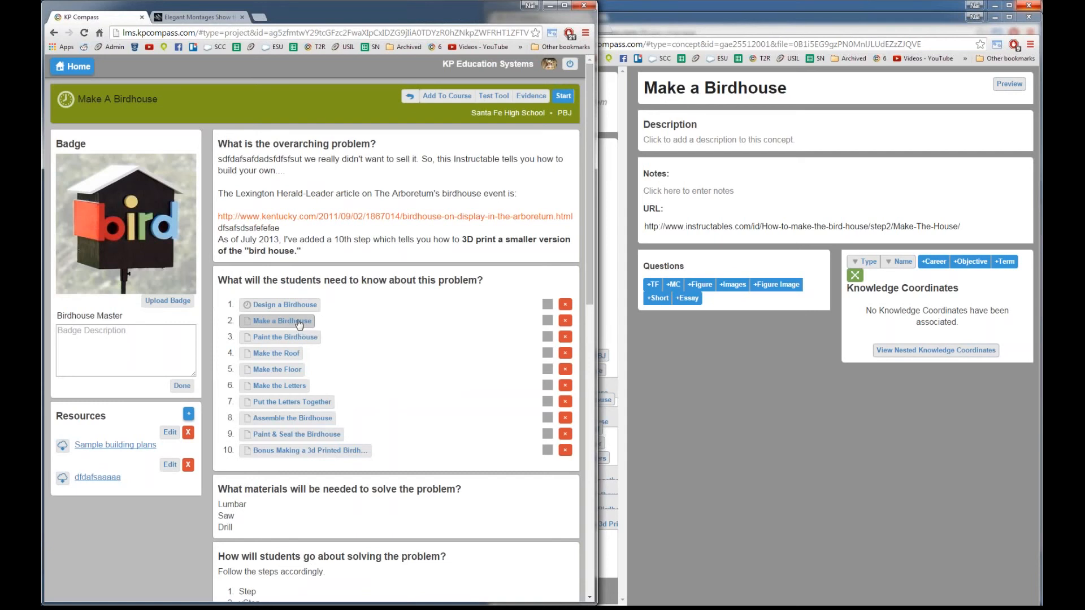
{"action": "left_click", "coordinate": [299, 322]}
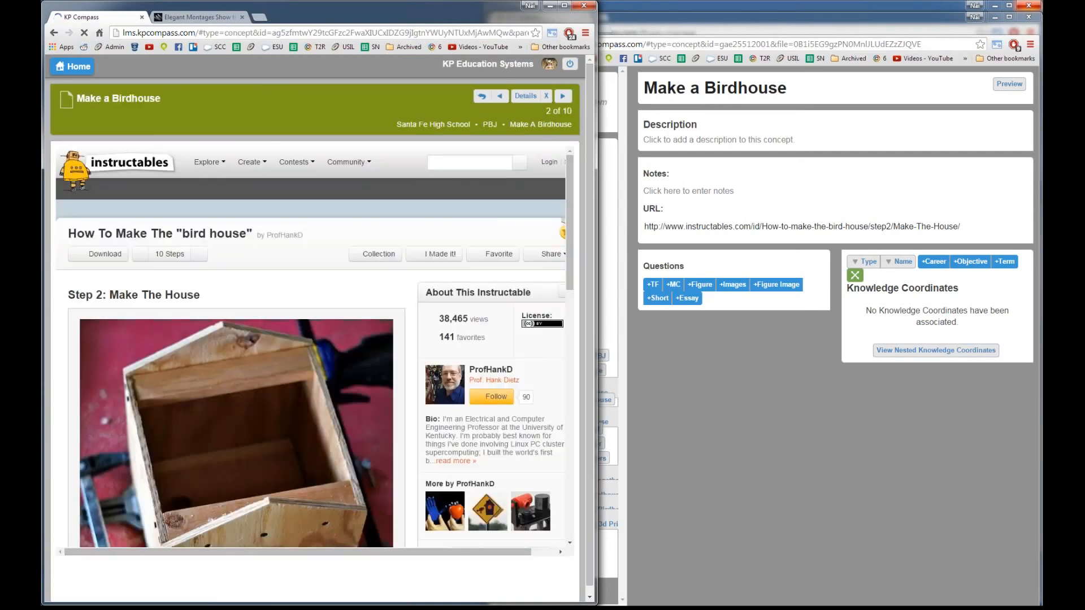
Step: Scroll through the embedded Instructables Step 2: Make The House page, then bring the concept editor forward
{"action": "scroll", "coordinate": [299, 322], "scroll_direction": "down", "scroll_amount": 8}
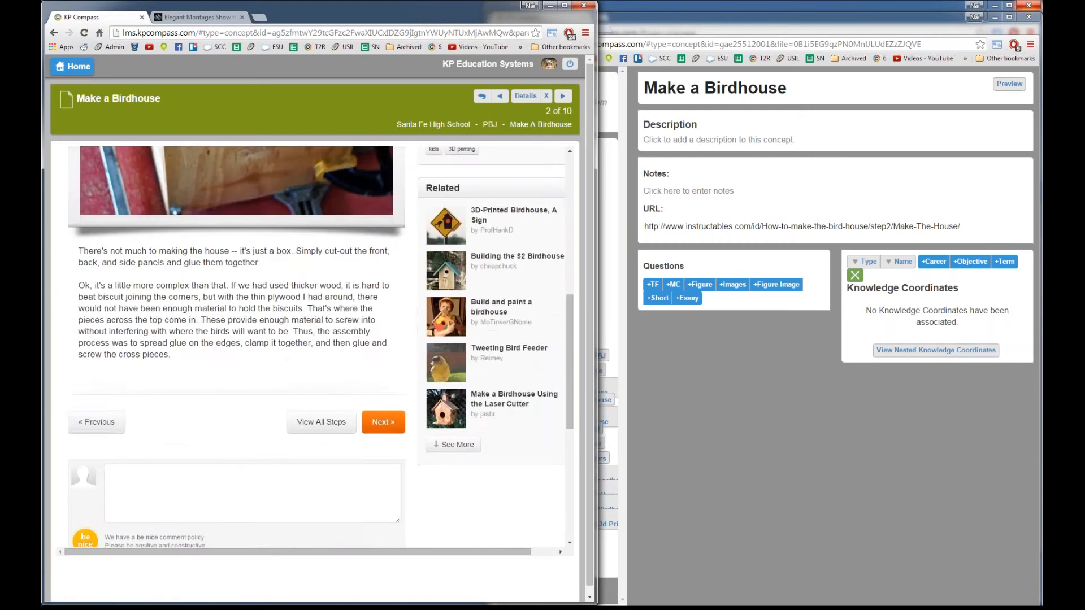
{"action": "scroll", "coordinate": [299, 322], "scroll_direction": "up", "scroll_amount": 8}
{"action": "scroll", "coordinate": [299, 322], "scroll_direction": "down", "scroll_amount": 5}
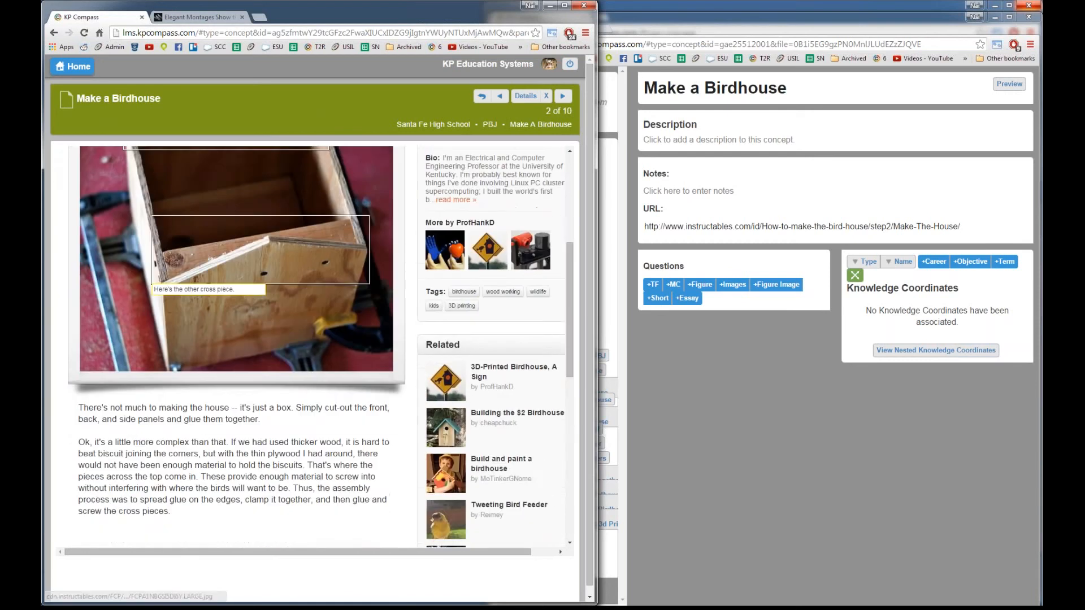
{"action": "scroll", "coordinate": [226, 424], "scroll_direction": "up", "scroll_amount": 1}
{"action": "scroll", "coordinate": [226, 424], "scroll_direction": "up", "scroll_amount": 4}
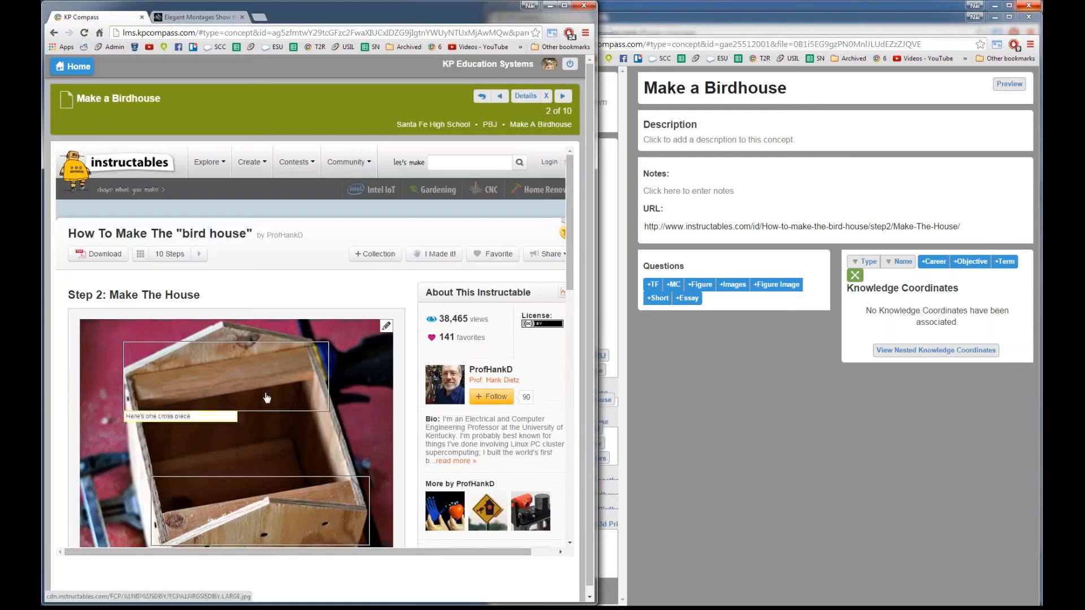
{"action": "scroll", "coordinate": [267, 398], "scroll_direction": "down", "scroll_amount": 4}
{"action": "scroll", "coordinate": [263, 429], "scroll_direction": "up", "scroll_amount": 1}
{"action": "scroll", "coordinate": [263, 441], "scroll_direction": "down", "scroll_amount": 1}
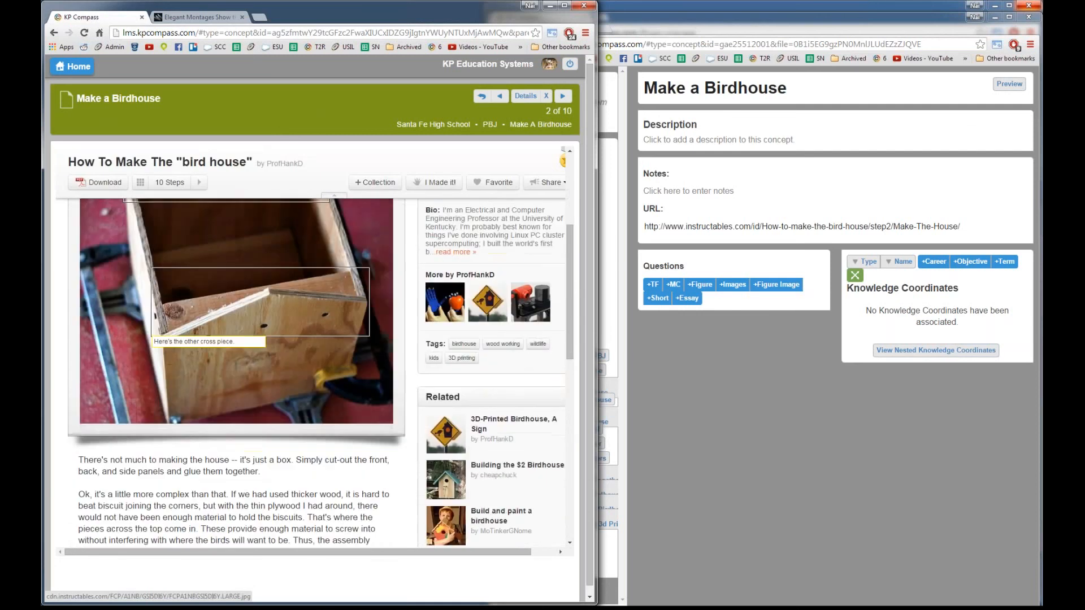
{"action": "scroll", "coordinate": [263, 396], "scroll_direction": "down", "scroll_amount": 2}
{"action": "scroll", "coordinate": [262, 395], "scroll_direction": "up", "scroll_amount": 6}
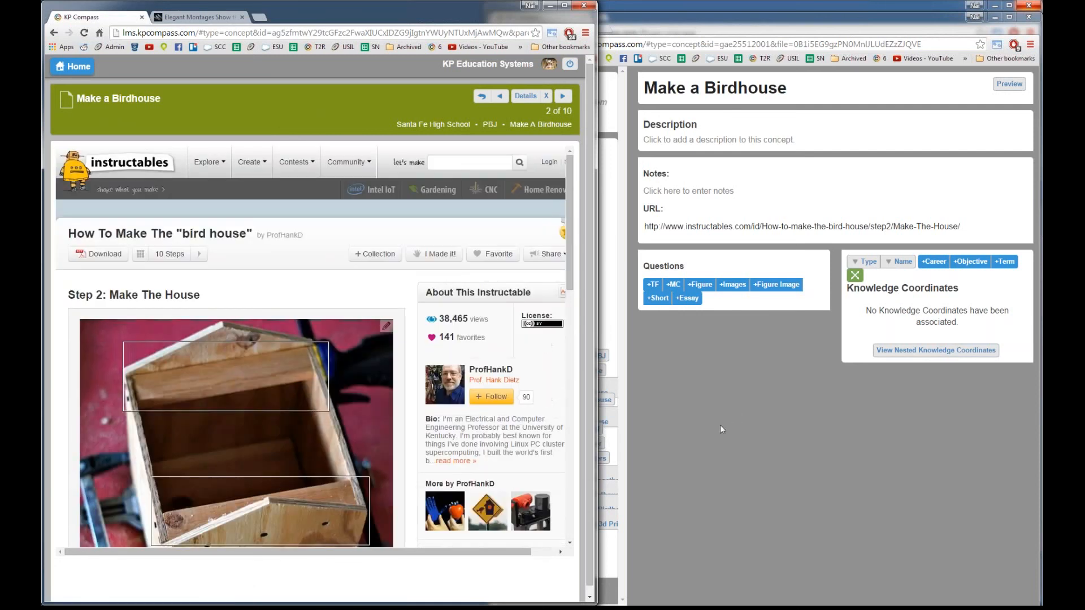
{"action": "left_click", "coordinate": [720, 428]}
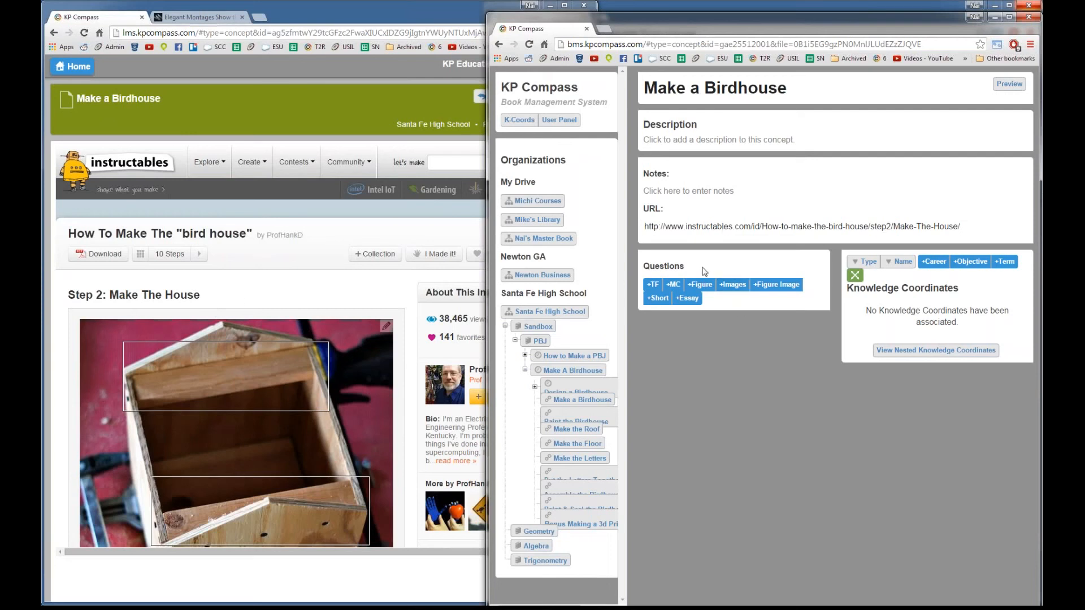
Step: Check the Make a Birdhouse concept URL, clear stray tutorial-page selections, and bring the concept editor forward
{"action": "left_click", "coordinate": [689, 226]}
{"action": "left_click_drag", "start_coordinate": [696, 227], "coordinate": [860, 229]}
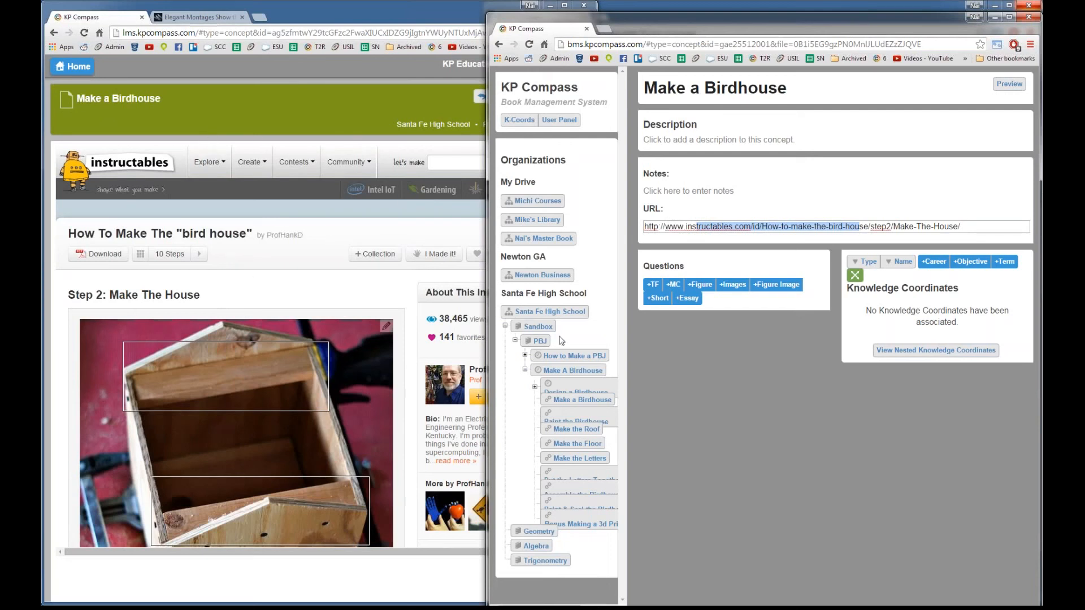
{"action": "left_click", "coordinate": [692, 401]}
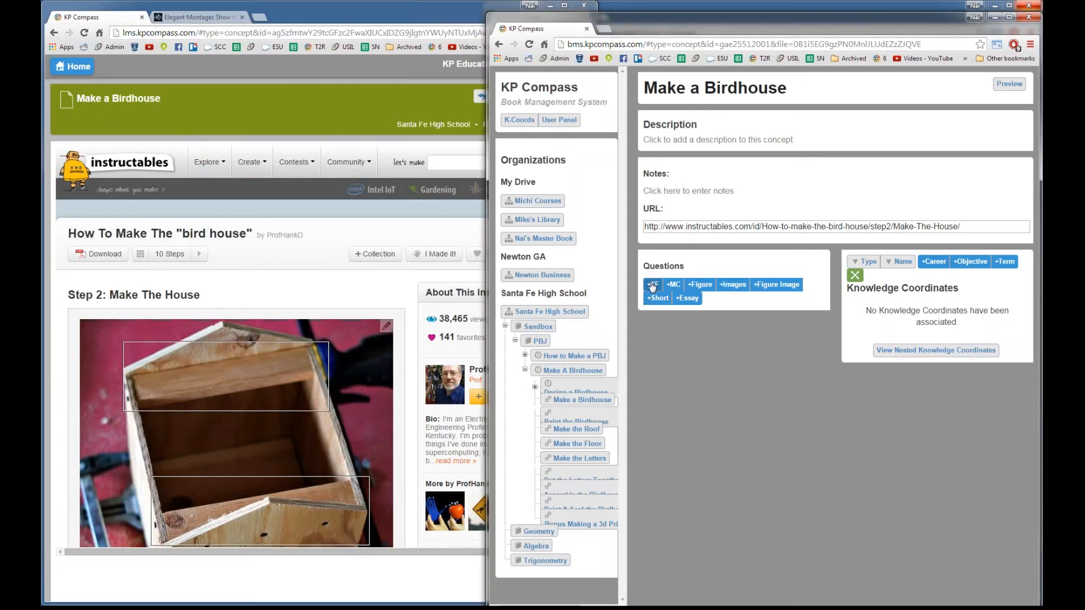
{"action": "left_click_drag", "start_coordinate": [414, 352], "coordinate": [413, 355]}
{"action": "scroll", "coordinate": [413, 356], "scroll_direction": "down", "scroll_amount": 6}
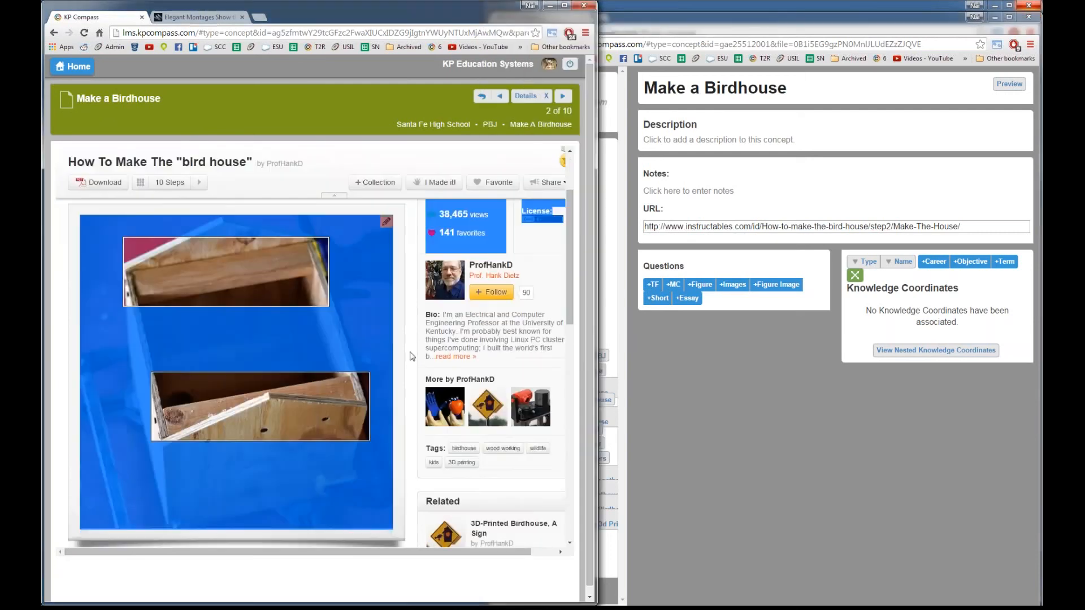
{"action": "left_click", "coordinate": [236, 363]}
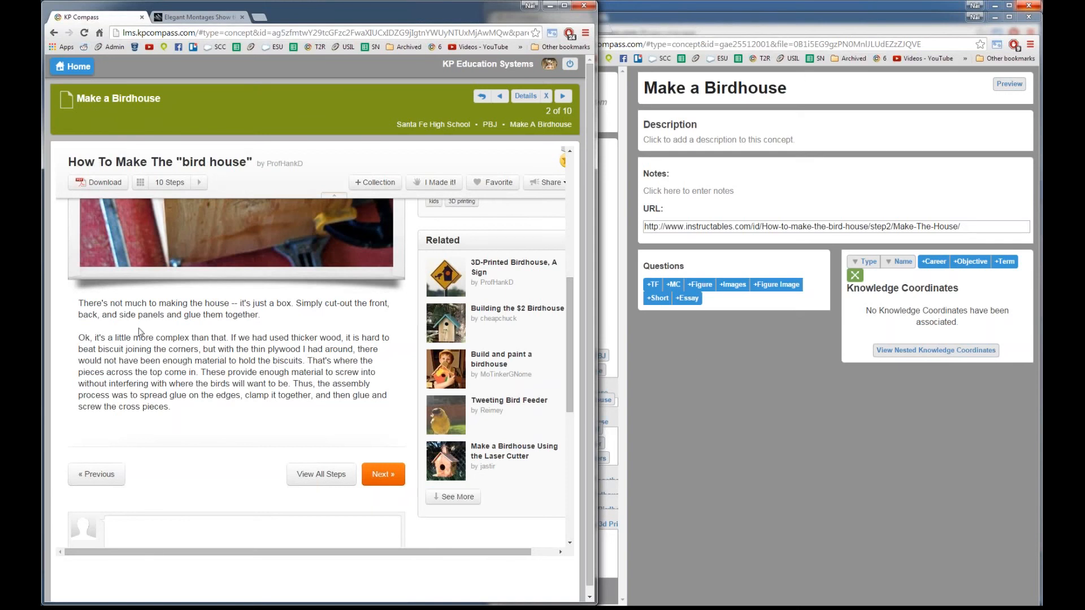
{"action": "left_click_drag", "start_coordinate": [103, 291], "coordinate": [230, 408]}
{"action": "left_click", "coordinate": [269, 408]}
{"action": "left_click", "coordinate": [738, 407]}
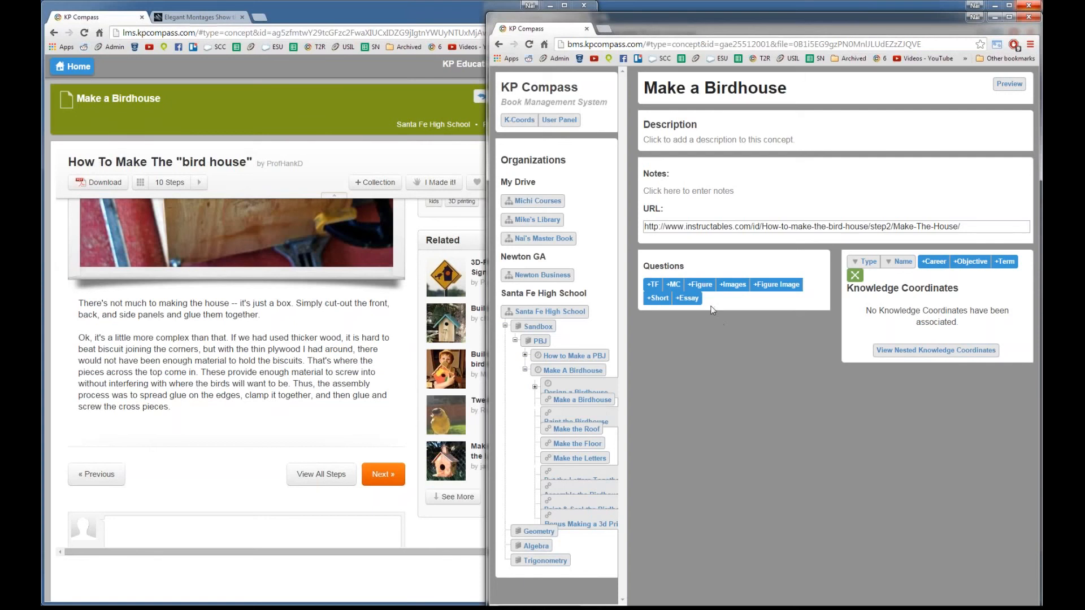
Step: Add TF, MC, Figure, Images, Figure Image, Short and Essay question drafts to the concept
{"action": "left_click", "coordinate": [651, 285]}
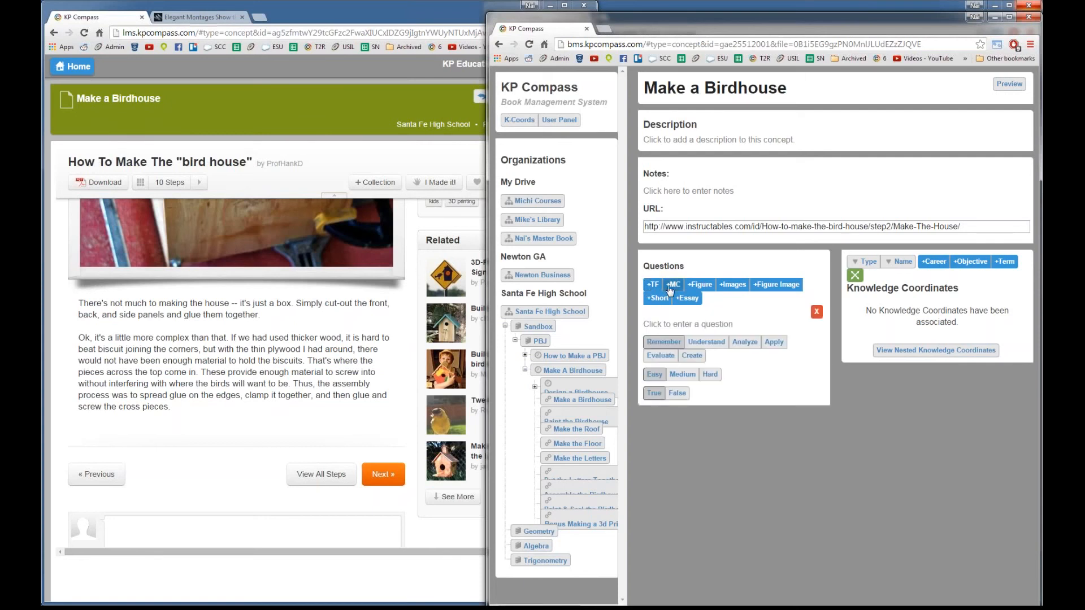
{"action": "left_click", "coordinate": [672, 286]}
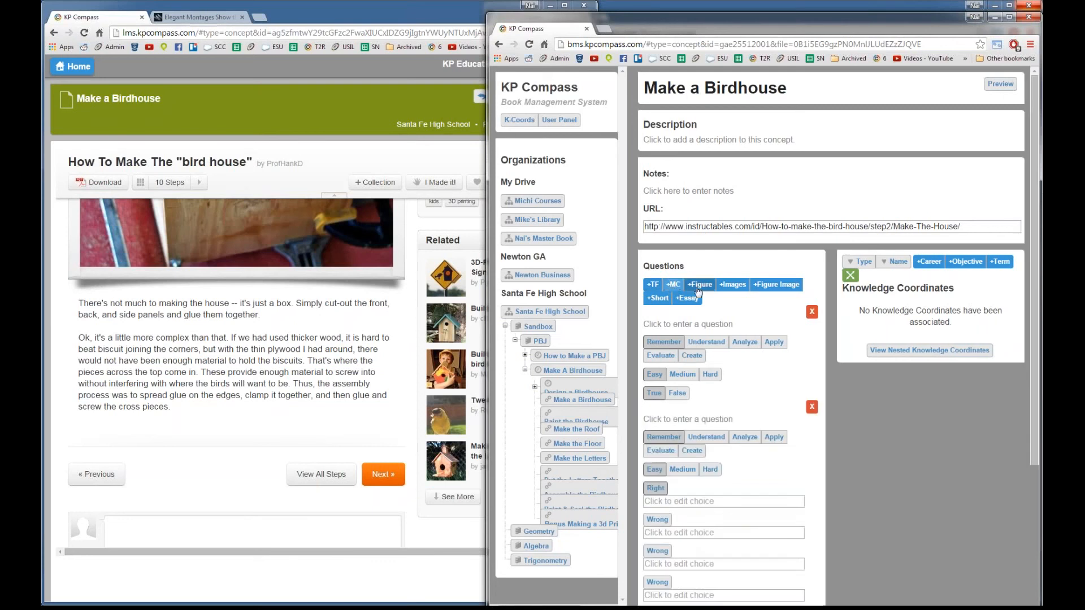
{"action": "left_click", "coordinate": [700, 287]}
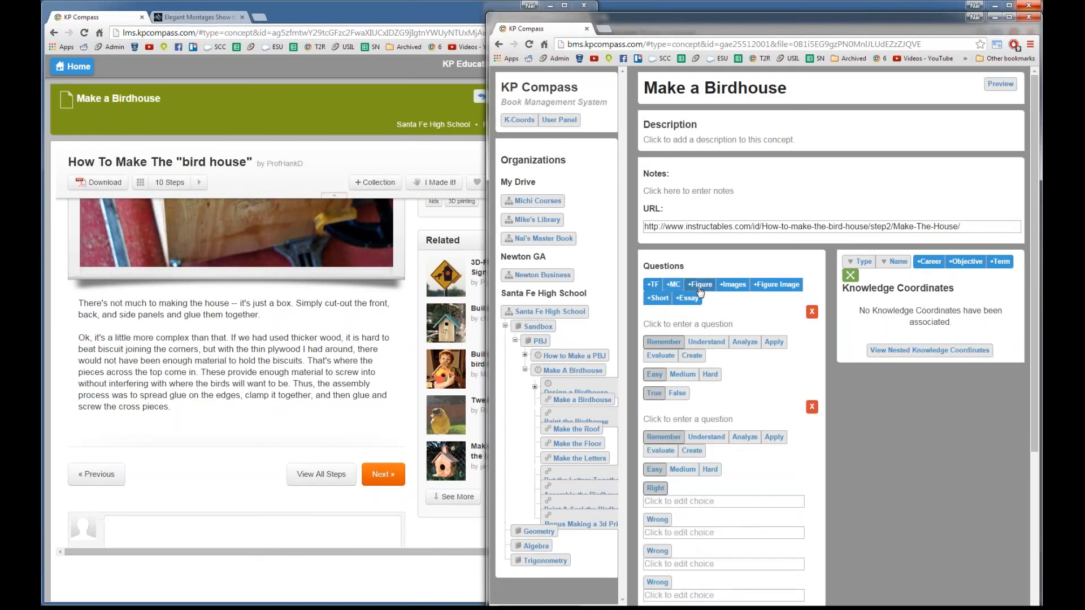
{"action": "left_click", "coordinate": [731, 286]}
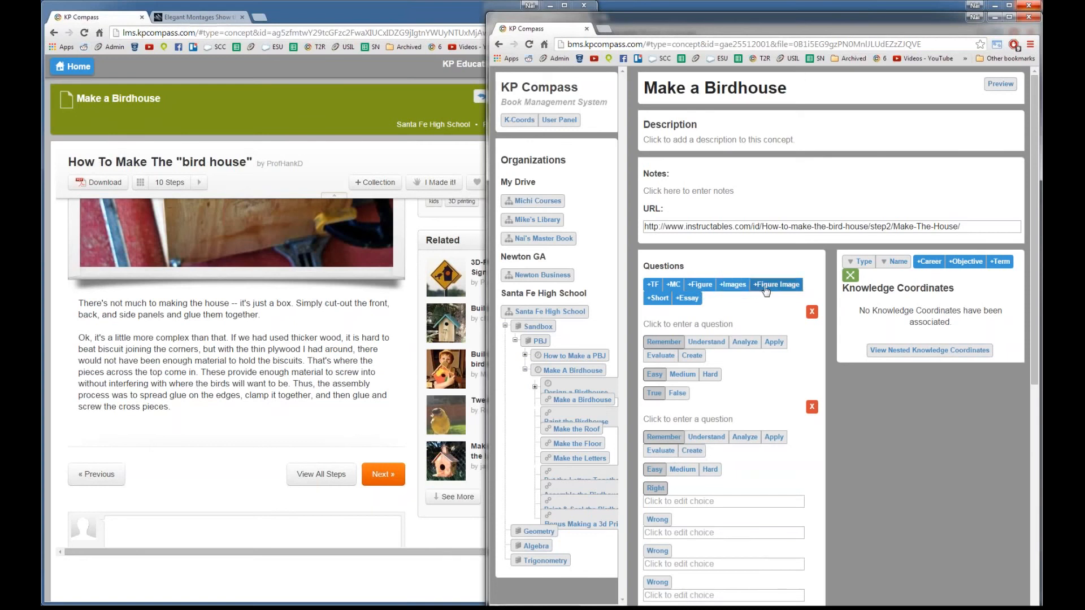
{"action": "left_click", "coordinate": [772, 287]}
{"action": "left_click", "coordinate": [658, 296]}
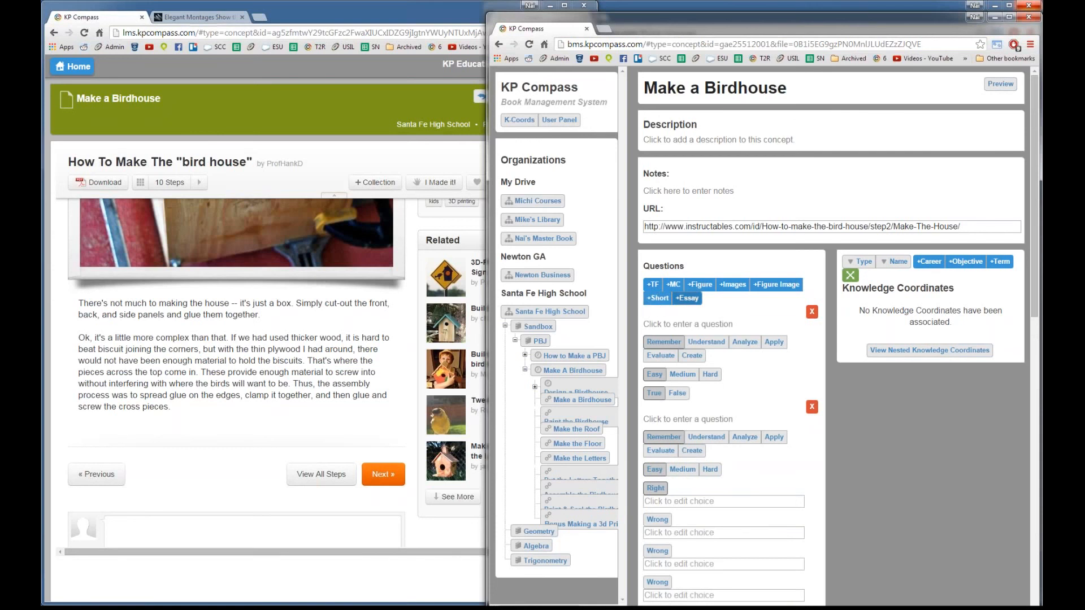
{"action": "left_click", "coordinate": [687, 299]}
Step: Write the first question as 'True or false', tagged Evaluate and Hard, with answer False
{"action": "left_click", "coordinate": [689, 327]}
{"action": "left_click", "coordinate": [686, 361]}
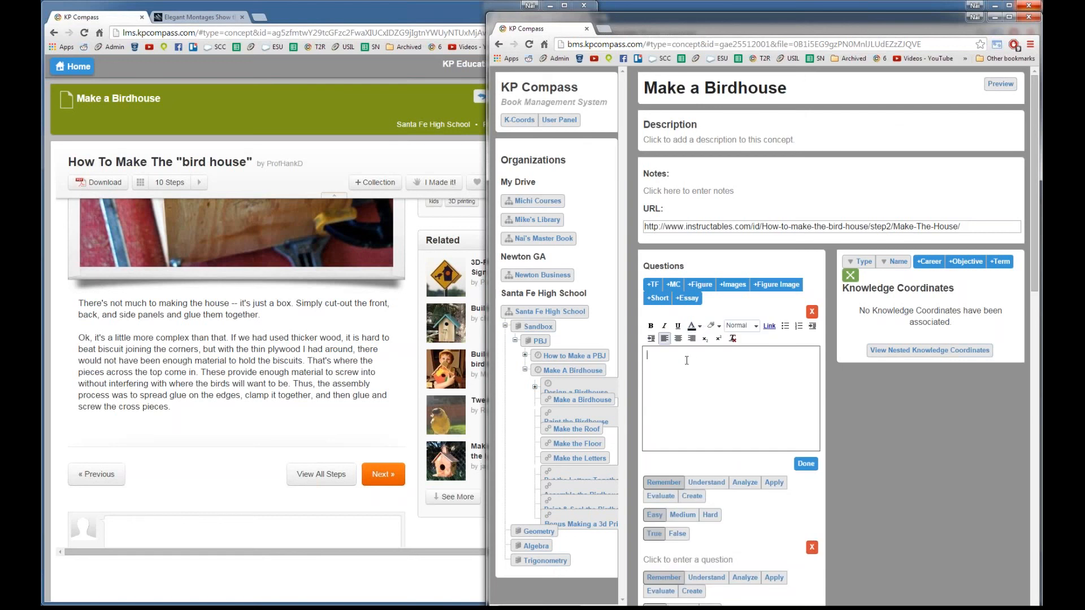
{"action": "type", "text": "True or false"}
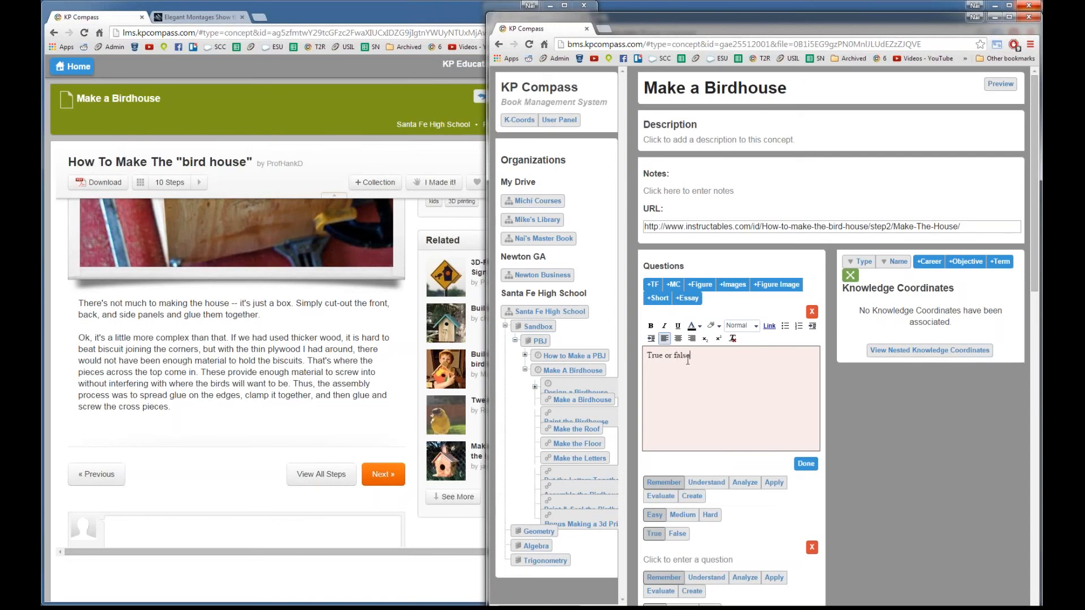
{"action": "left_click", "coordinate": [806, 464]}
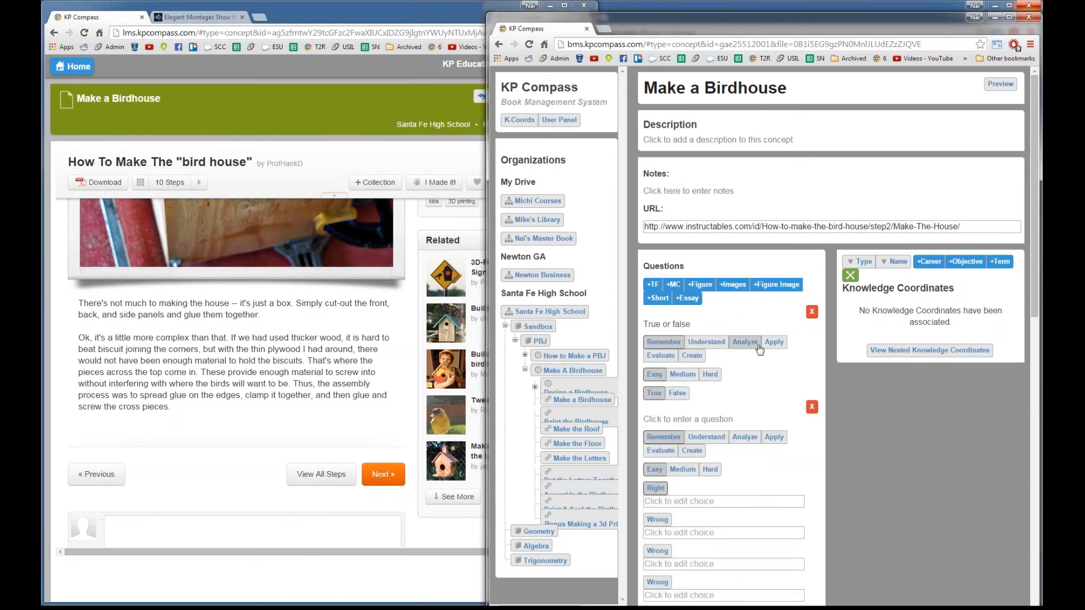
{"action": "left_click", "coordinate": [659, 356]}
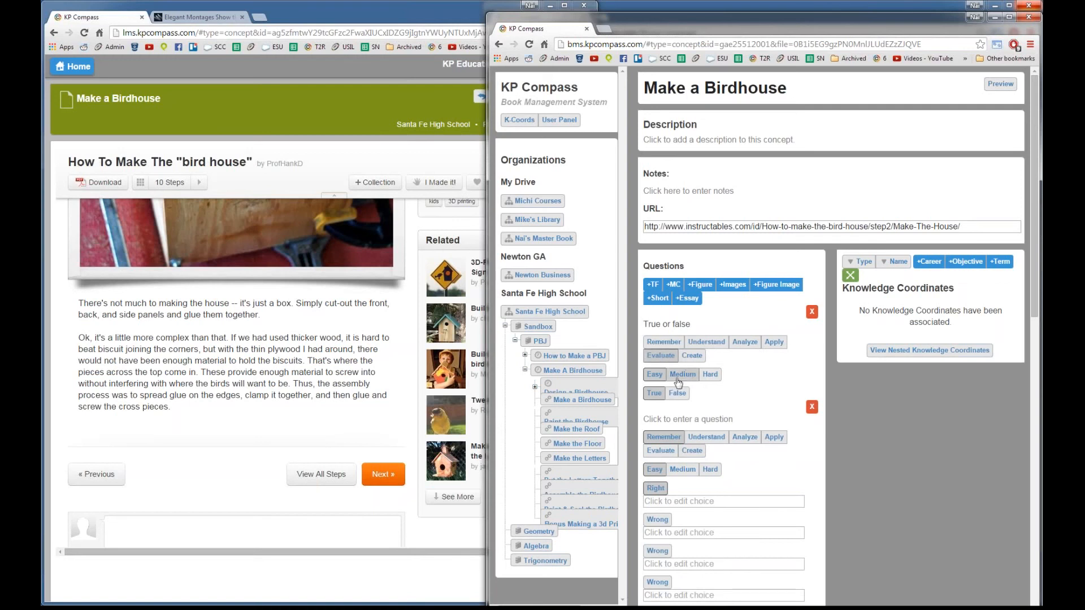
{"action": "left_click", "coordinate": [708, 376]}
{"action": "left_click", "coordinate": [678, 394]}
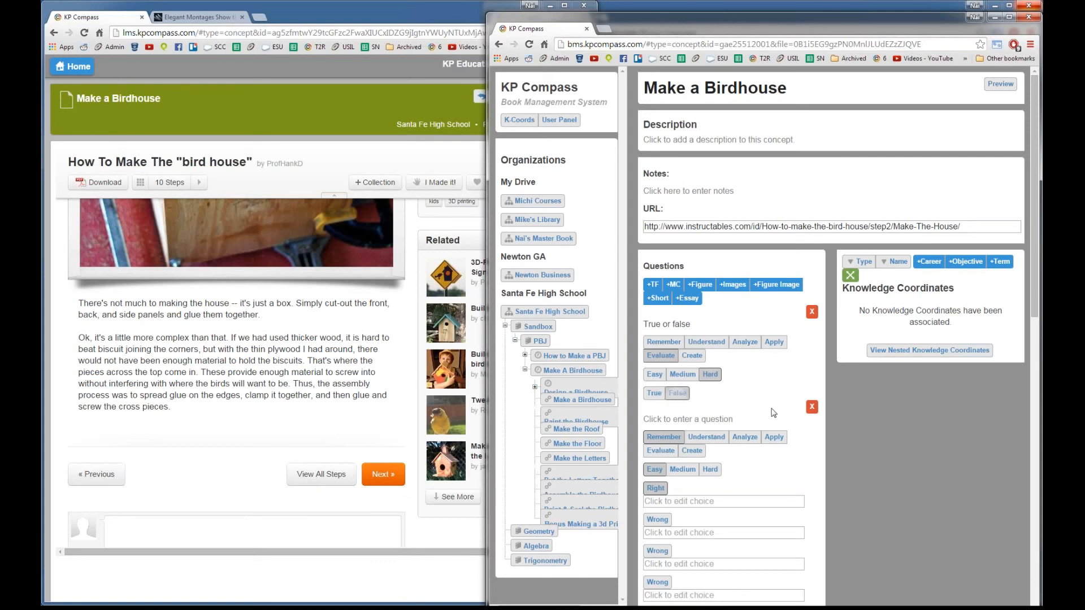
{"action": "scroll", "coordinate": [775, 409], "scroll_direction": "down", "scroll_amount": 1}
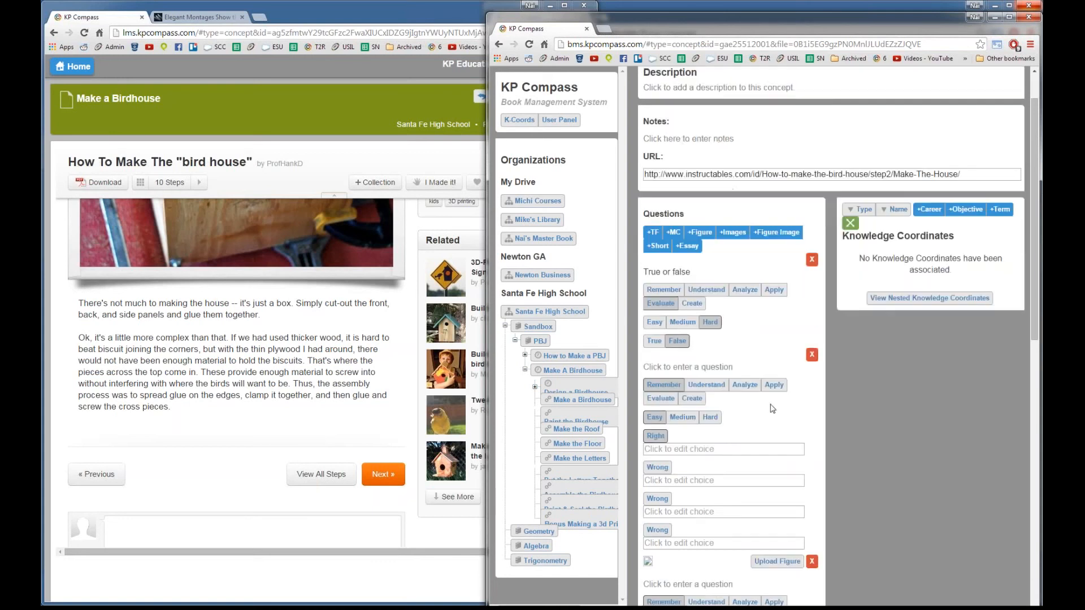
Step: Enter 'mc' as the multiple-choice question text and 'fds' as the right answer
{"action": "left_click", "coordinate": [696, 371]}
{"action": "type", "text": "mc"}
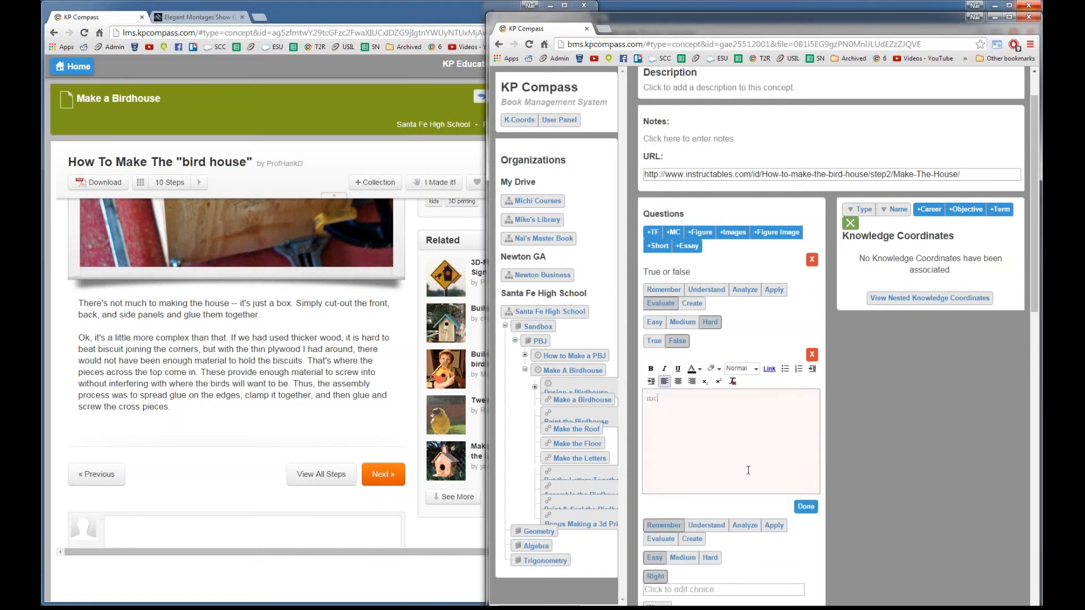
{"action": "scroll", "coordinate": [748, 470], "scroll_direction": "down", "scroll_amount": 2}
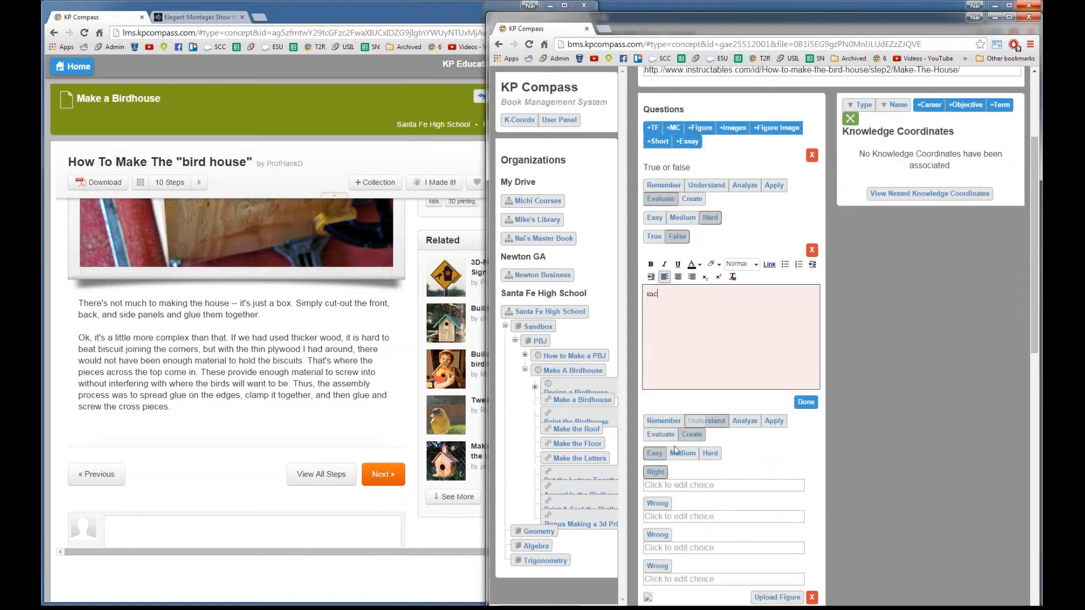
{"action": "left_click", "coordinate": [665, 487]}
{"action": "type", "text": "fds"}
Step: Fill the three wrong answers with 'fdsafdsaf', 'fdafs' and 'fdasfd', then revisit the first
{"action": "left_click", "coordinate": [701, 516]}
{"action": "type", "text": "fdsafdsaf"}
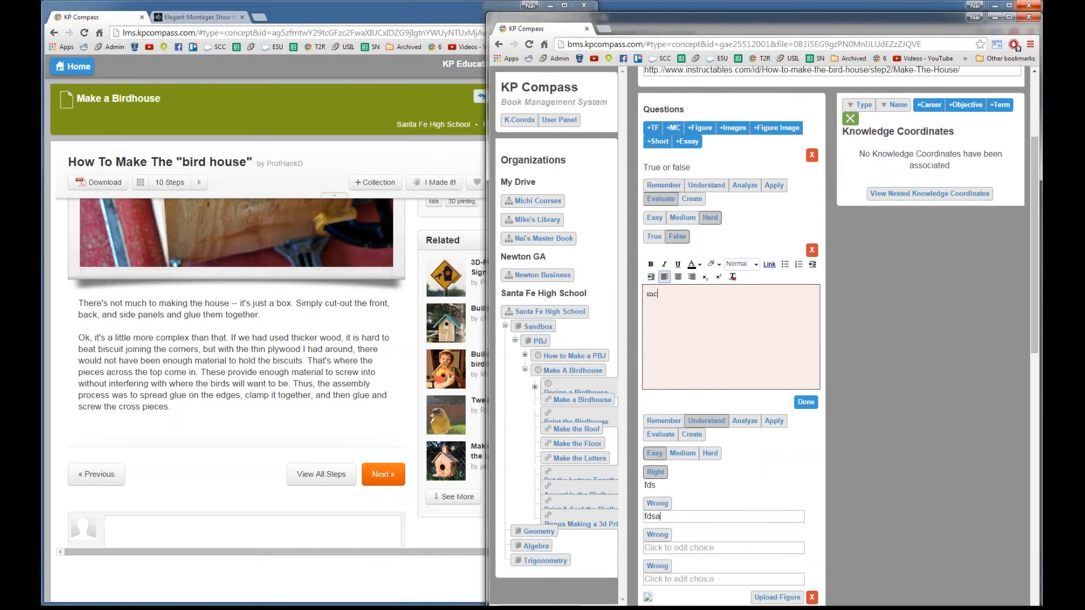
{"action": "left_click", "coordinate": [678, 548]}
{"action": "type", "text": "fdafs"}
{"action": "left_click", "coordinate": [681, 579]}
{"action": "type", "text": "fdasfd"}
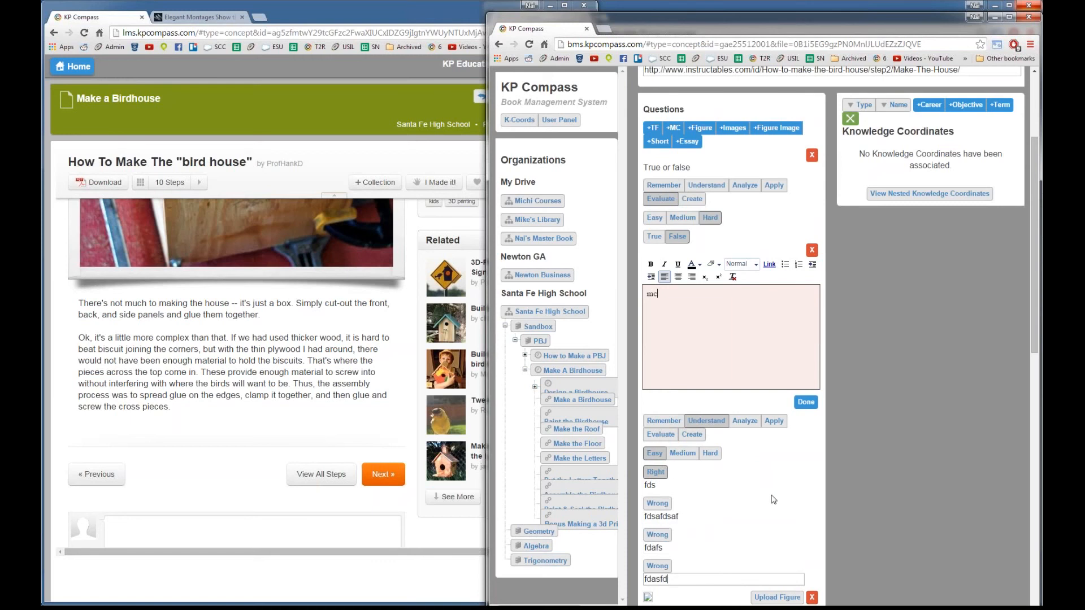
{"action": "scroll", "coordinate": [719, 503], "scroll_direction": "down", "scroll_amount": 3}
{"action": "scroll", "coordinate": [718, 486], "scroll_direction": "up", "scroll_amount": 2}
{"action": "left_click", "coordinate": [717, 463]}
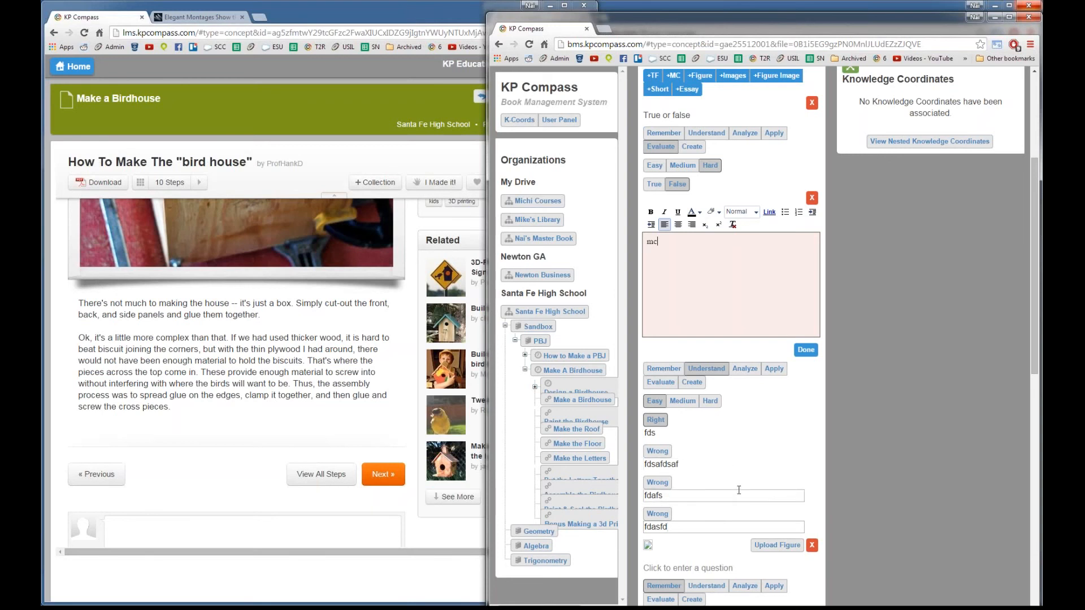
{"action": "scroll", "coordinate": [735, 469], "scroll_direction": "down", "scroll_amount": 3}
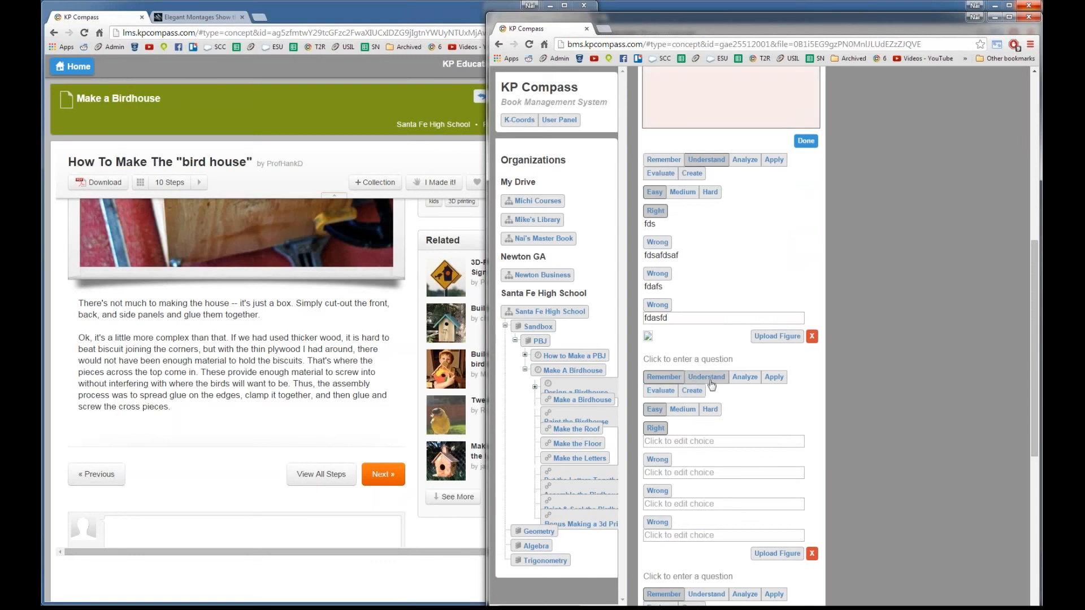
Step: Open Upload Figure on the multiple-choice question, then review the image and short-answer drafts below
{"action": "left_click", "coordinate": [770, 340]}
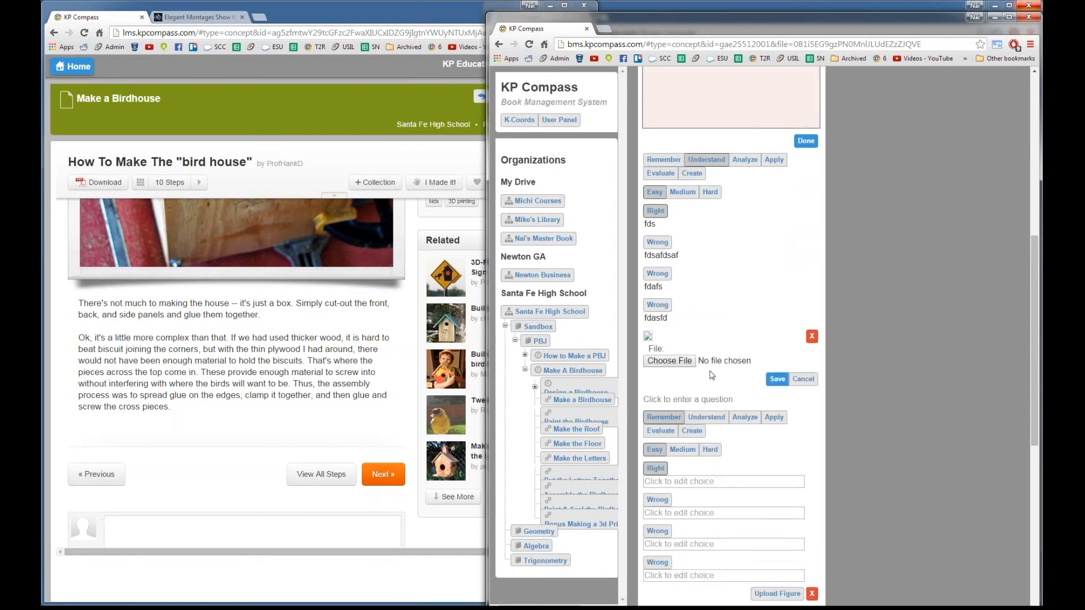
{"action": "scroll", "coordinate": [738, 449], "scroll_direction": "down", "scroll_amount": 1}
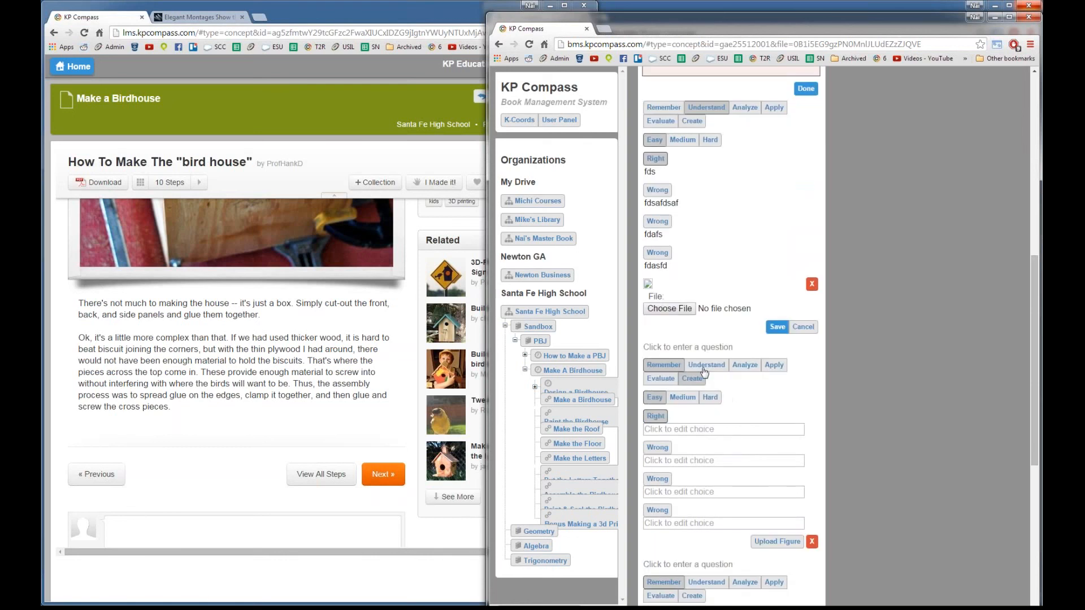
{"action": "scroll", "coordinate": [704, 415], "scroll_direction": "down", "scroll_amount": 2}
{"action": "scroll", "coordinate": [717, 486], "scroll_direction": "down", "scroll_amount": 1}
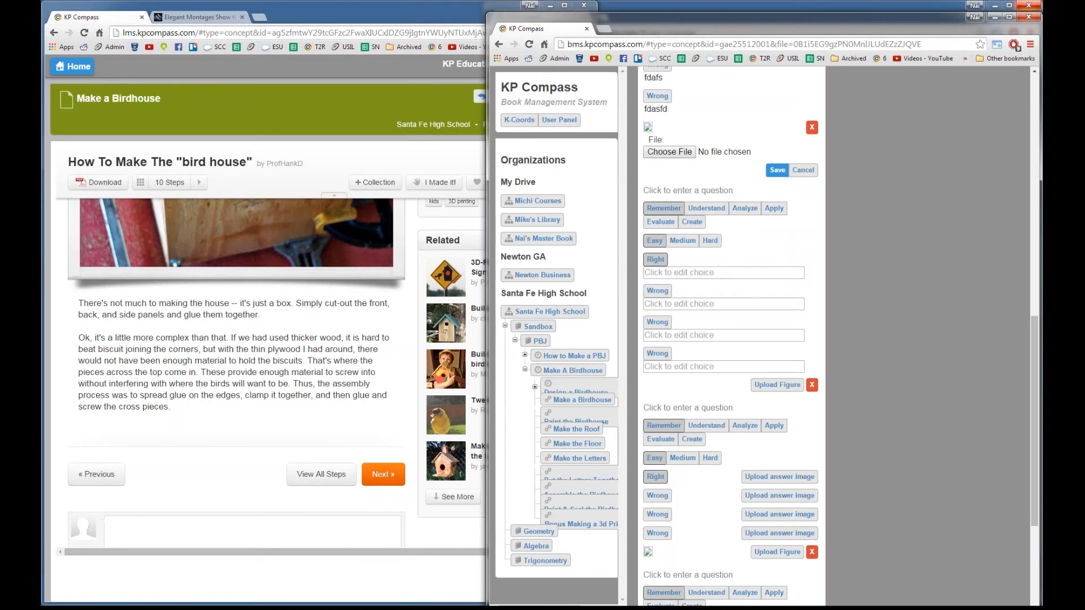
{"action": "scroll", "coordinate": [701, 548], "scroll_direction": "down", "scroll_amount": 2}
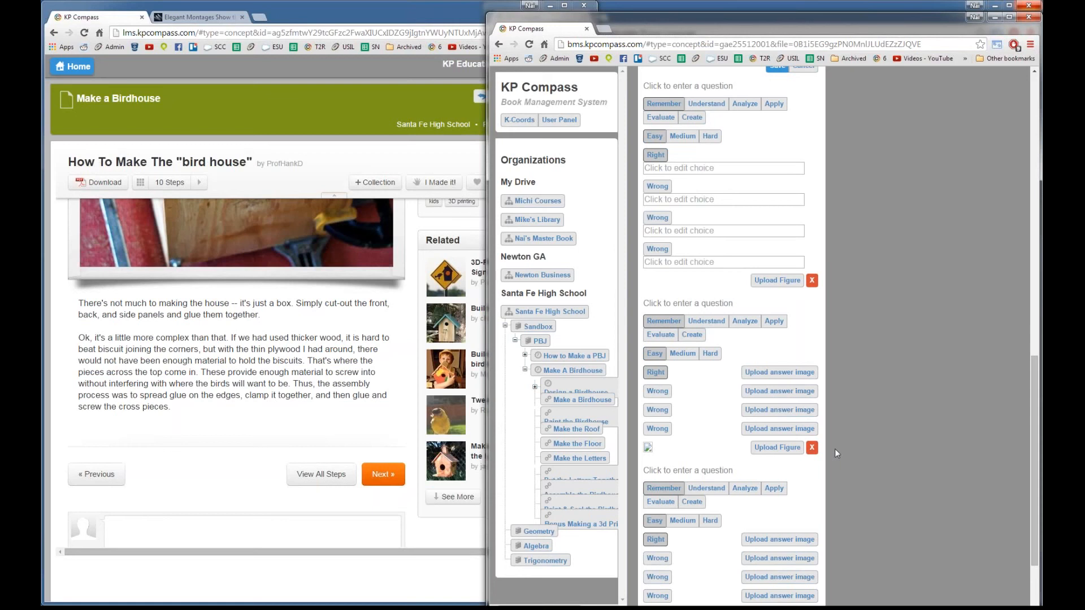
{"action": "scroll", "coordinate": [837, 469], "scroll_direction": "down", "scroll_amount": 1}
{"action": "scroll", "coordinate": [835, 470], "scroll_direction": "down", "scroll_amount": 1}
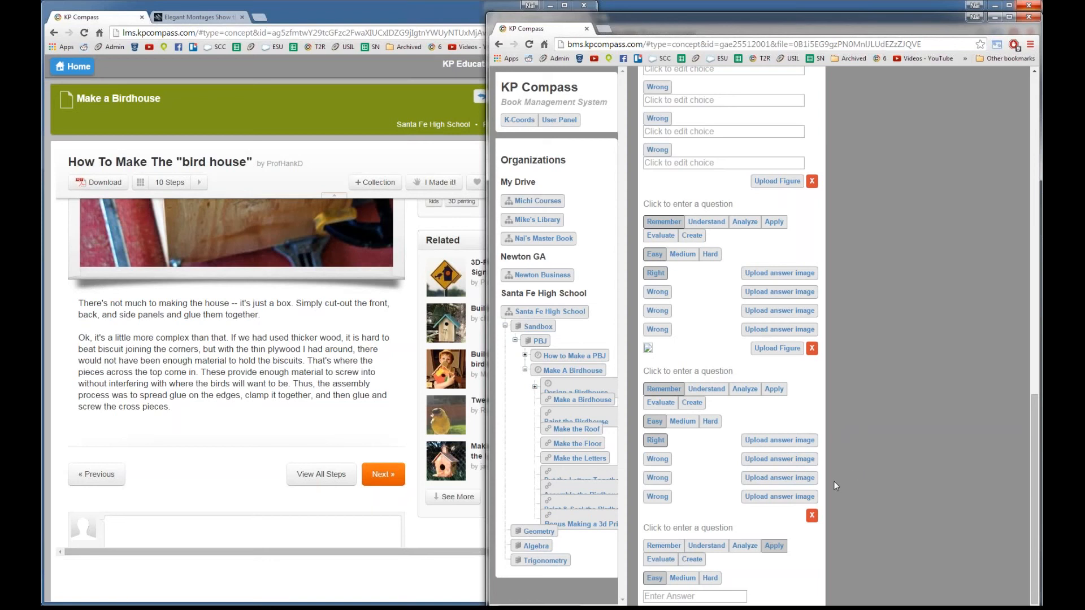
Step: Save the 'mc' question text, then bring the student's Make a Birdhouse page forward
{"action": "scroll", "coordinate": [833, 478], "scroll_direction": "up", "scroll_amount": 15}
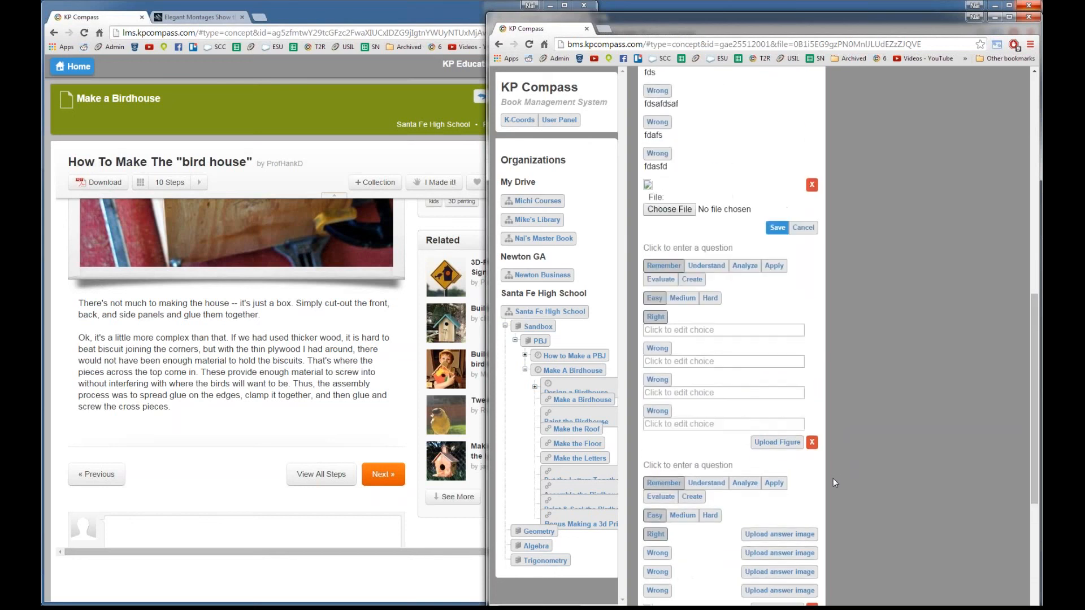
{"action": "scroll", "coordinate": [833, 478], "scroll_direction": "up", "scroll_amount": 3}
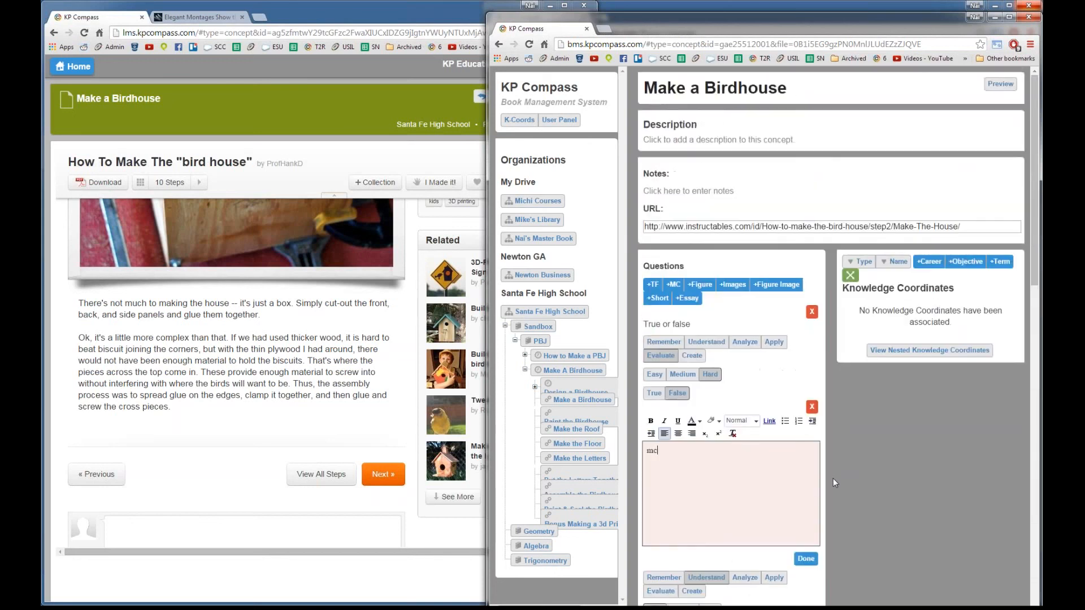
{"action": "scroll", "coordinate": [828, 471], "scroll_direction": "down", "scroll_amount": 3}
{"action": "left_click", "coordinate": [815, 454]}
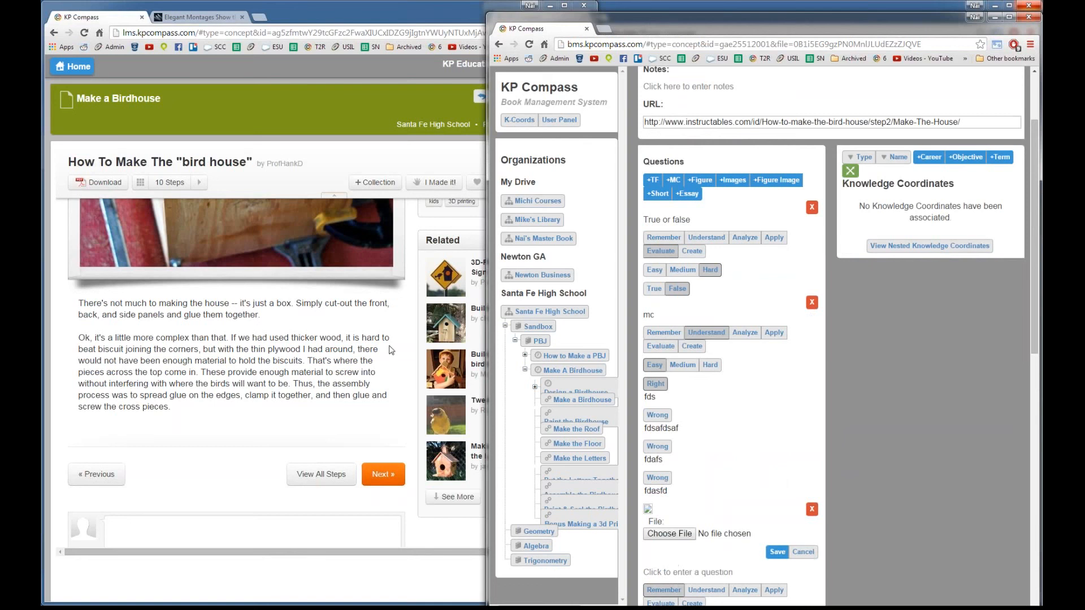
{"action": "left_click", "coordinate": [452, 105]}
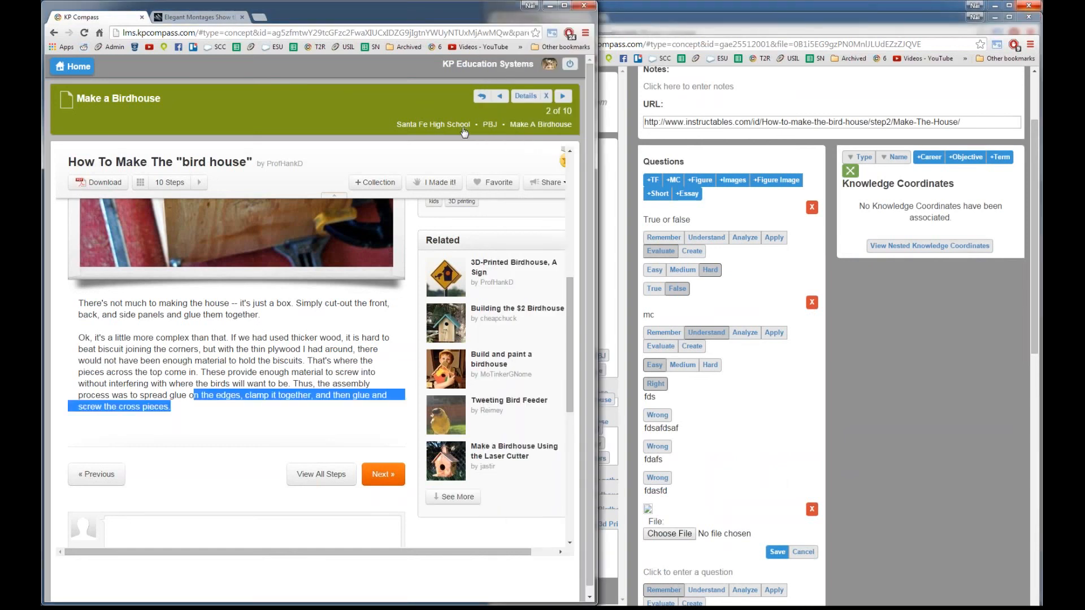
Step: Open Santa Fe High School's Evidence page and expand the student's submitted work and rubrics
{"action": "left_click", "coordinate": [462, 125]}
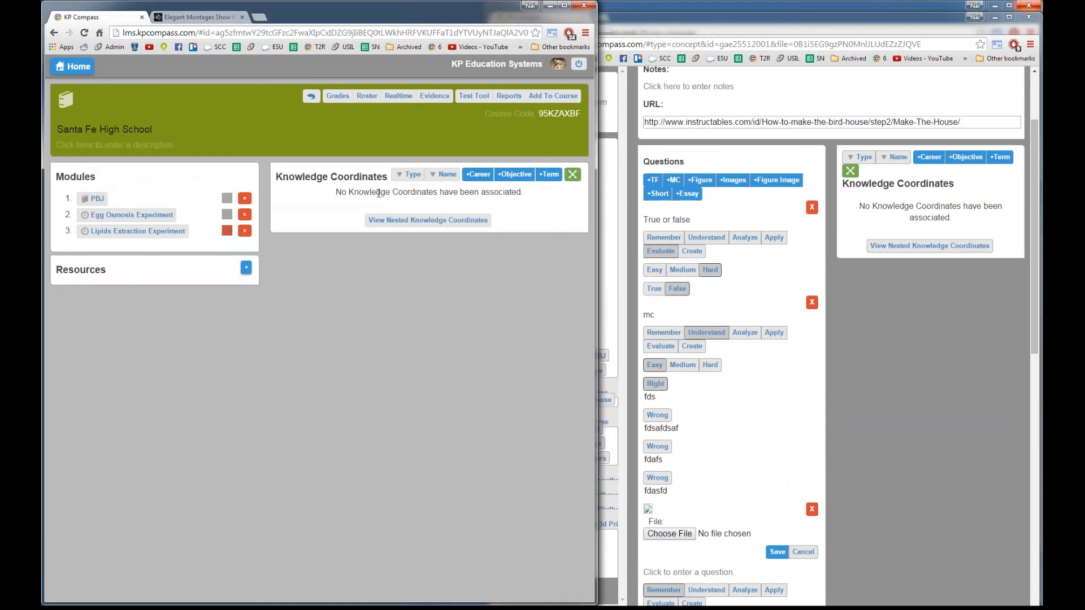
{"action": "left_click", "coordinate": [438, 99]}
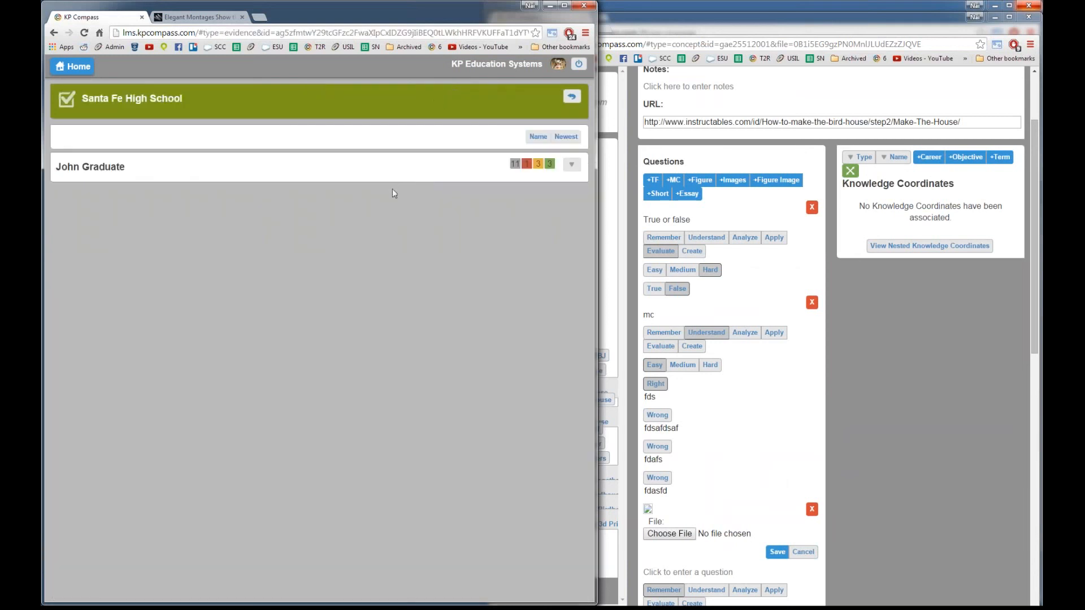
{"action": "left_click", "coordinate": [571, 164]}
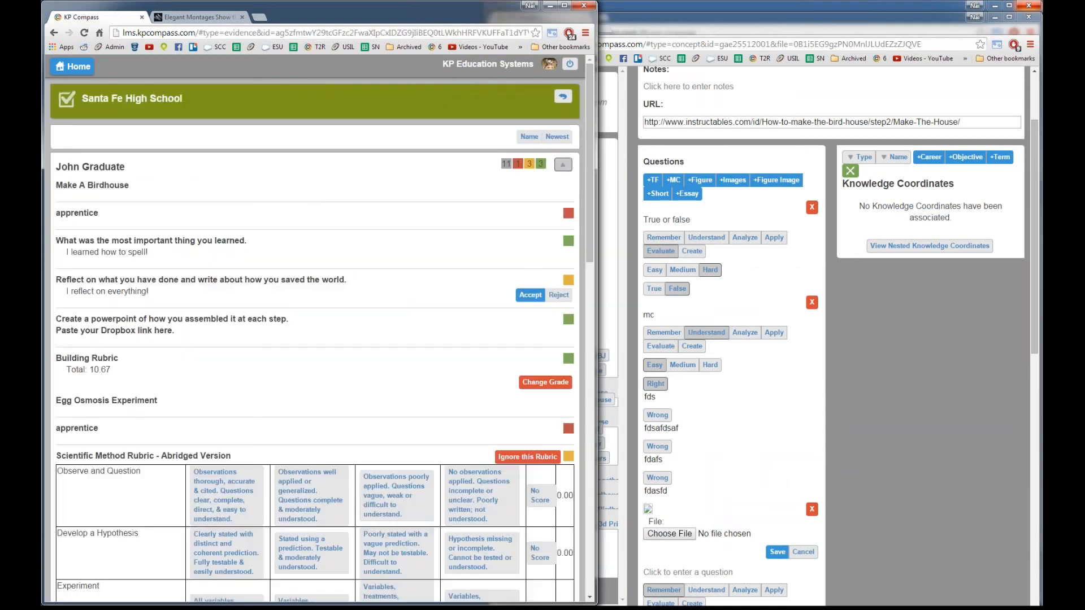
{"action": "scroll", "coordinate": [386, 255], "scroll_direction": "down", "scroll_amount": 2}
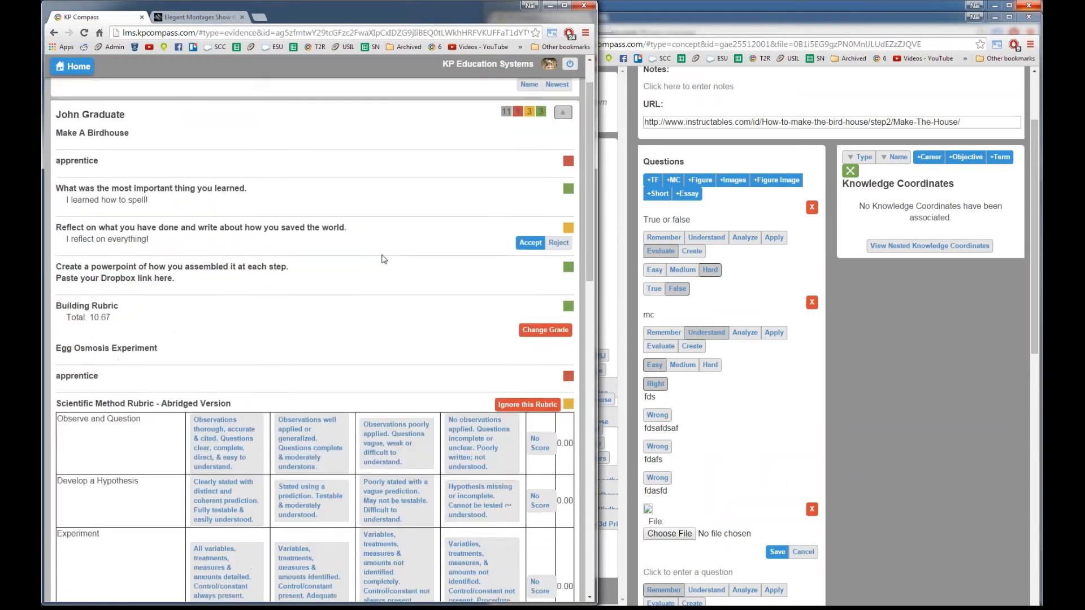
{"action": "scroll", "coordinate": [383, 259], "scroll_direction": "down", "scroll_amount": 2}
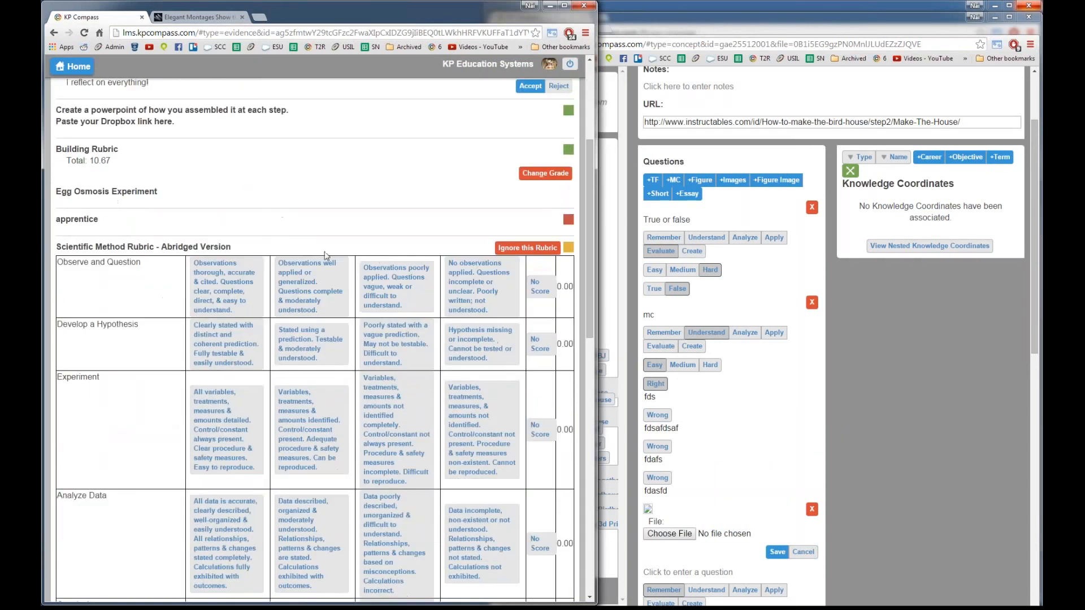
{"action": "scroll", "coordinate": [294, 253], "scroll_direction": "down", "scroll_amount": 2}
Step: Score Egg Osmosis: Observe 3.20, Hypothesis 2.40, Experiment 1.60, Analyze Data 0.80, Conclusion 2.40
{"action": "left_click", "coordinate": [210, 196]}
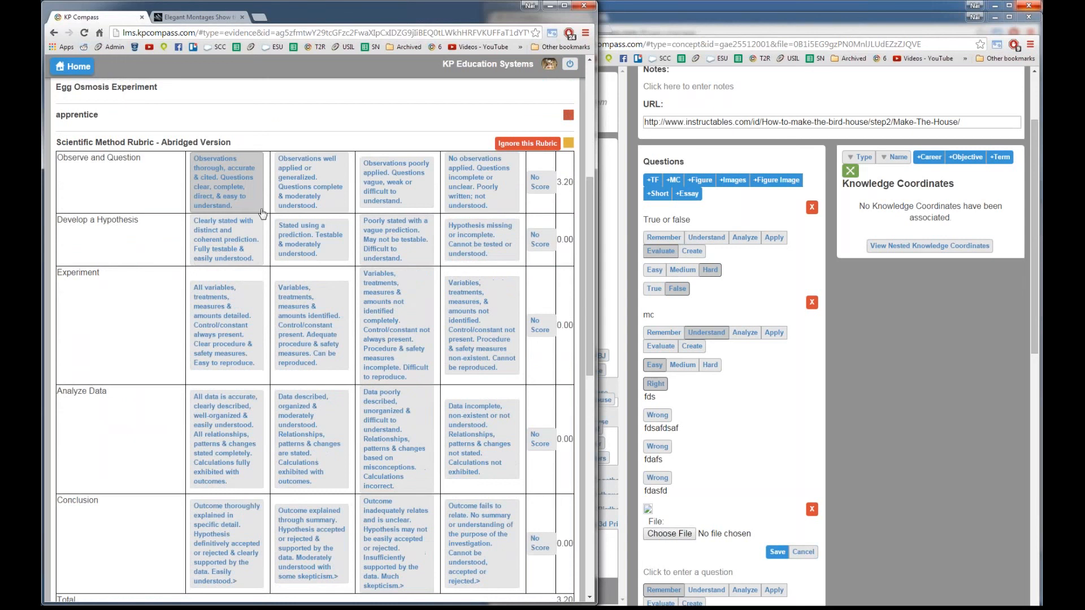
{"action": "left_click", "coordinate": [294, 243]}
{"action": "left_click", "coordinate": [413, 343]}
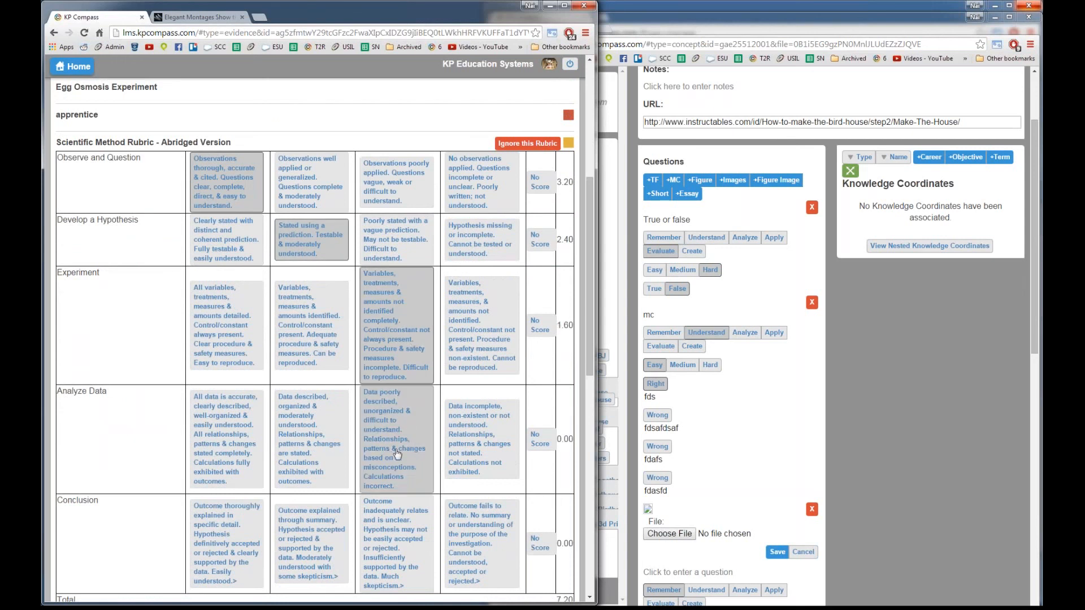
{"action": "left_click", "coordinate": [477, 432]}
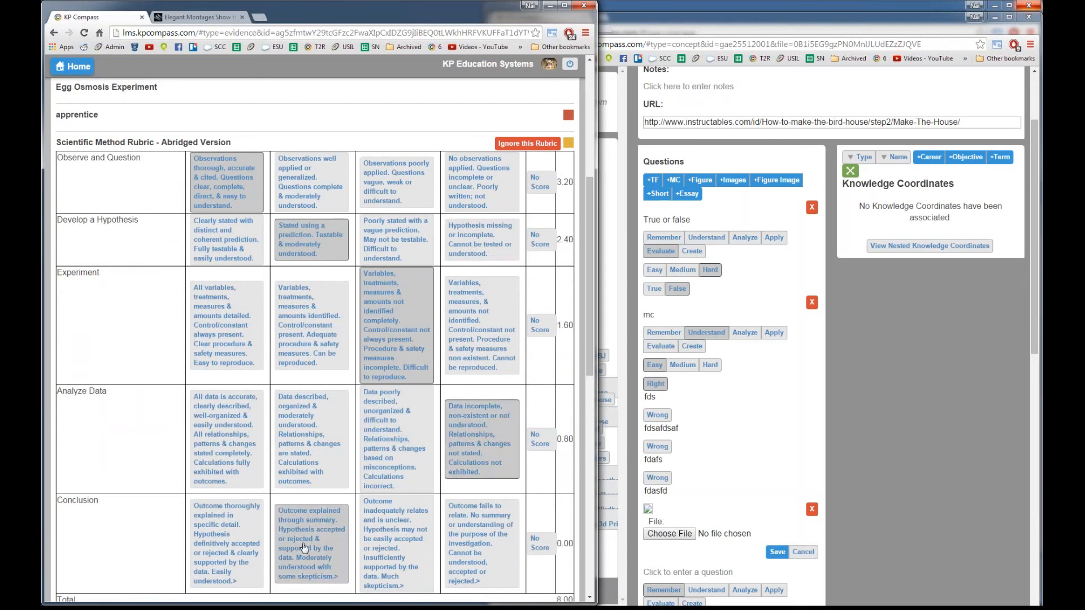
{"action": "left_click", "coordinate": [306, 547]}
{"action": "scroll", "coordinate": [419, 498], "scroll_direction": "down", "scroll_amount": 2}
{"action": "scroll", "coordinate": [420, 498], "scroll_direction": "up", "scroll_amount": 1}
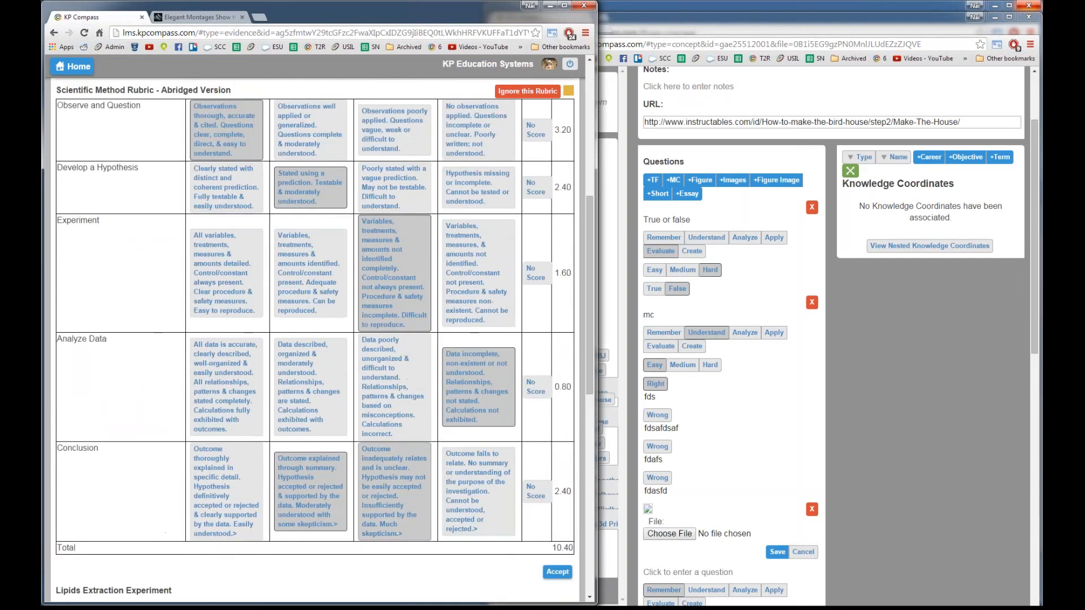
{"action": "scroll", "coordinate": [420, 499], "scroll_direction": "up", "scroll_amount": 1}
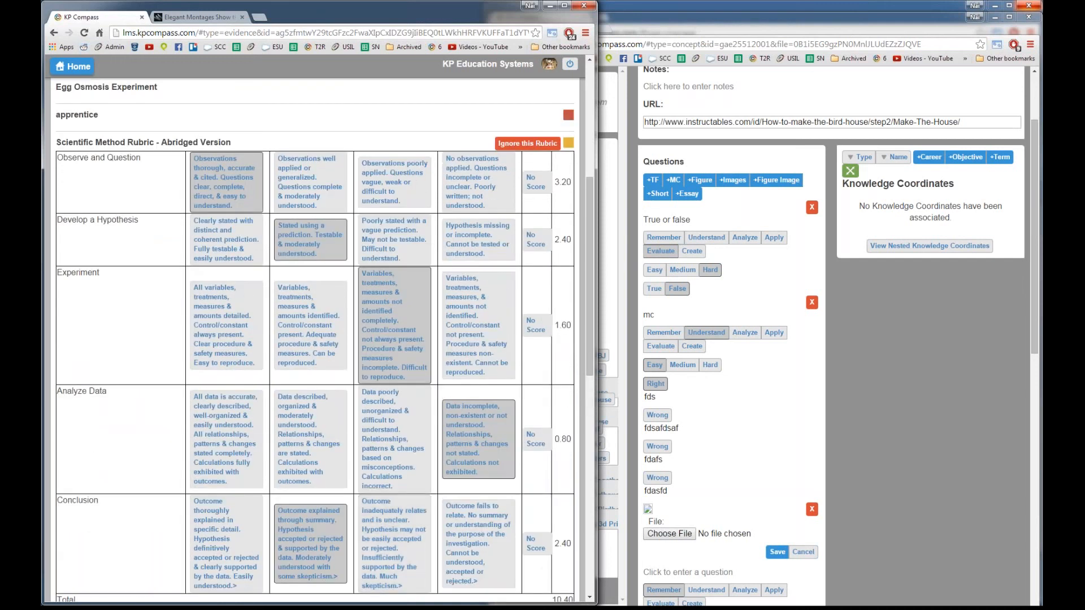
{"action": "scroll", "coordinate": [420, 498], "scroll_direction": "up", "scroll_amount": 1}
{"action": "scroll", "coordinate": [419, 498], "scroll_direction": "down", "scroll_amount": 2}
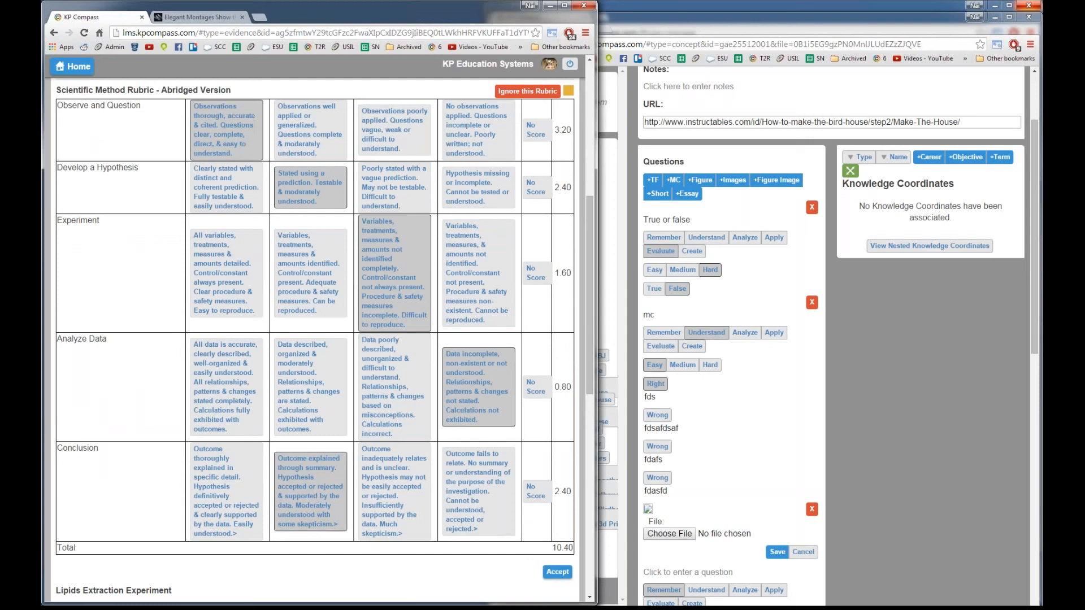
{"action": "left_click", "coordinate": [557, 571]}
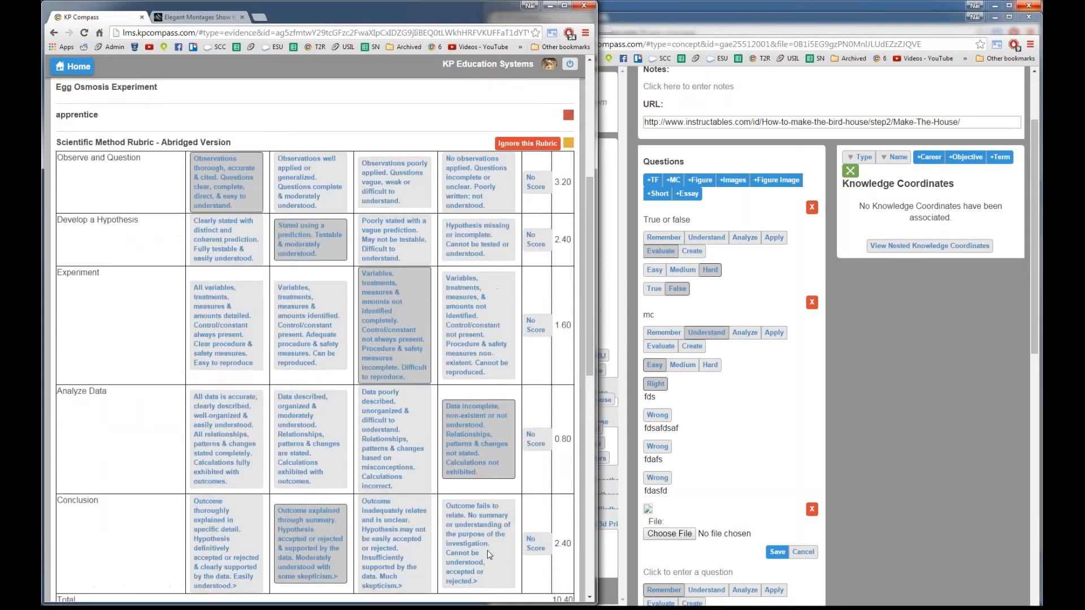
{"action": "scroll", "coordinate": [485, 538], "scroll_direction": "up", "scroll_amount": 1}
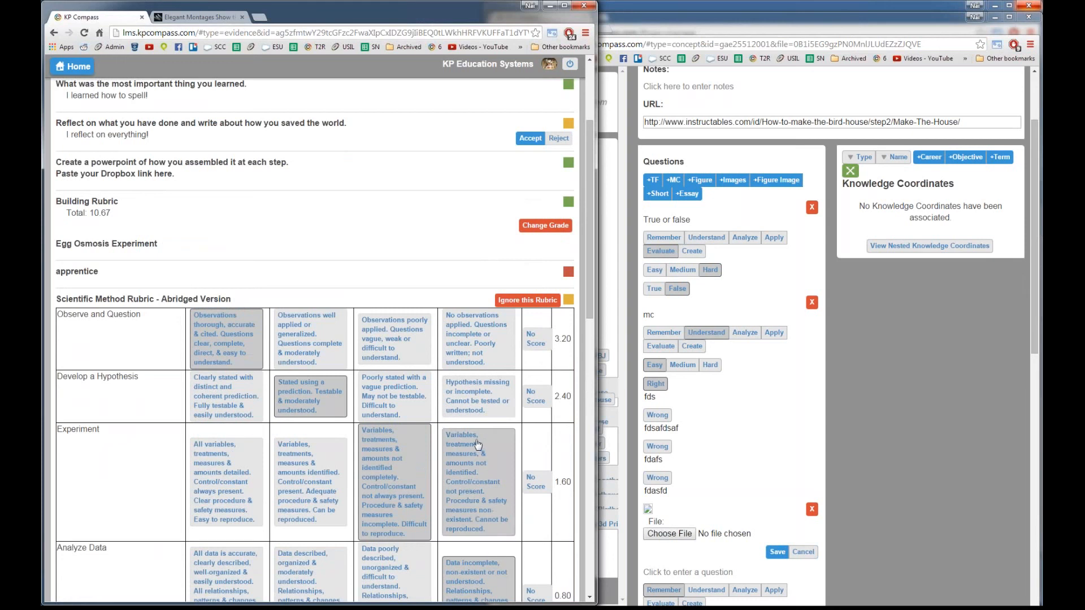
{"action": "scroll", "coordinate": [477, 444], "scroll_direction": "up", "scroll_amount": 1}
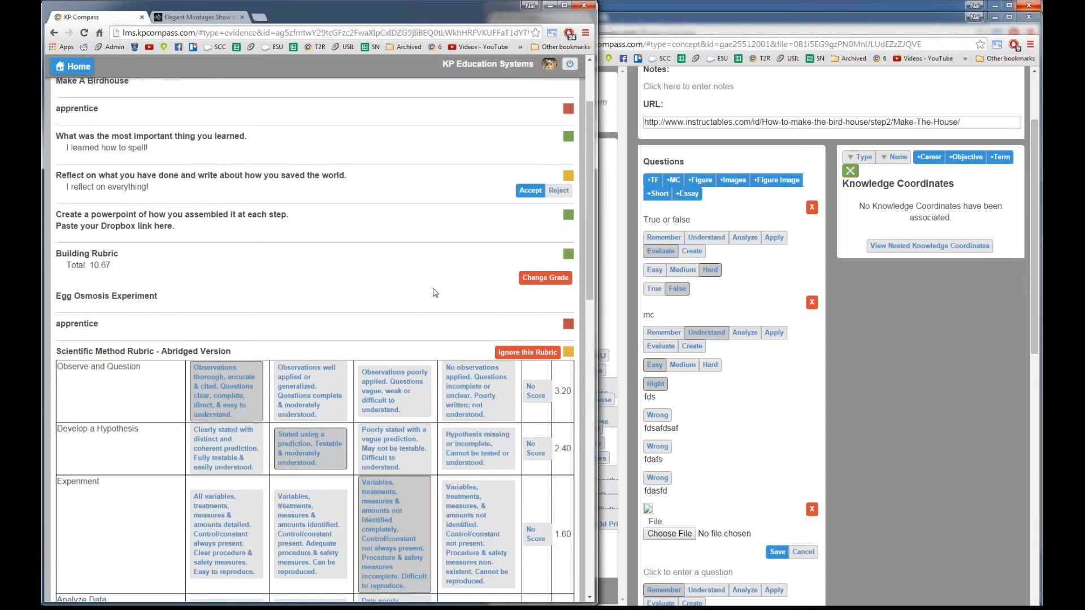
{"action": "scroll", "coordinate": [436, 292], "scroll_direction": "up", "scroll_amount": 1}
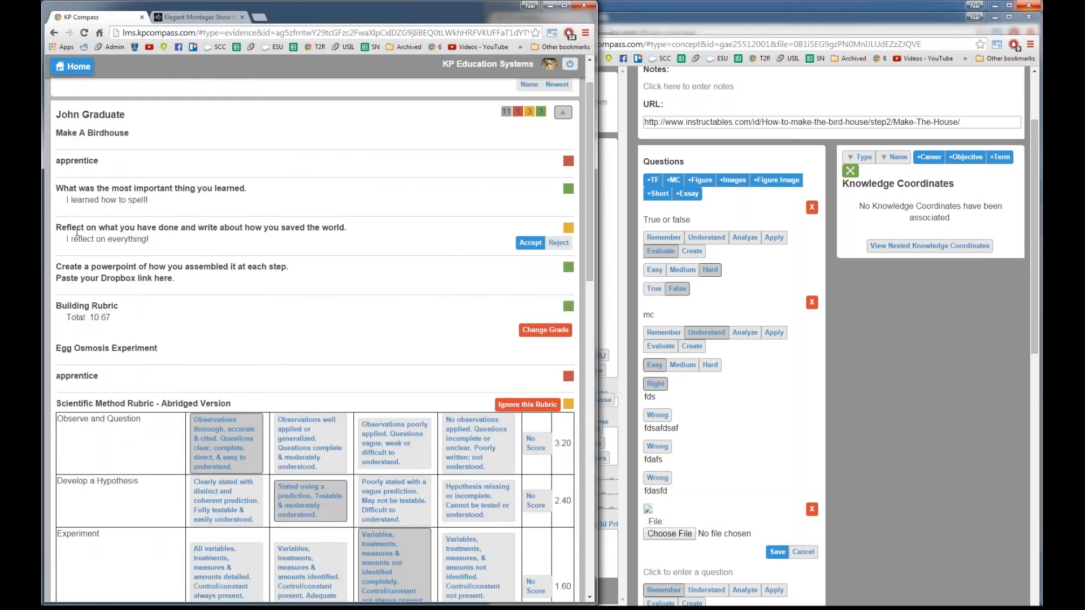
{"action": "left_click_drag", "start_coordinate": [60, 227], "coordinate": [182, 239]}
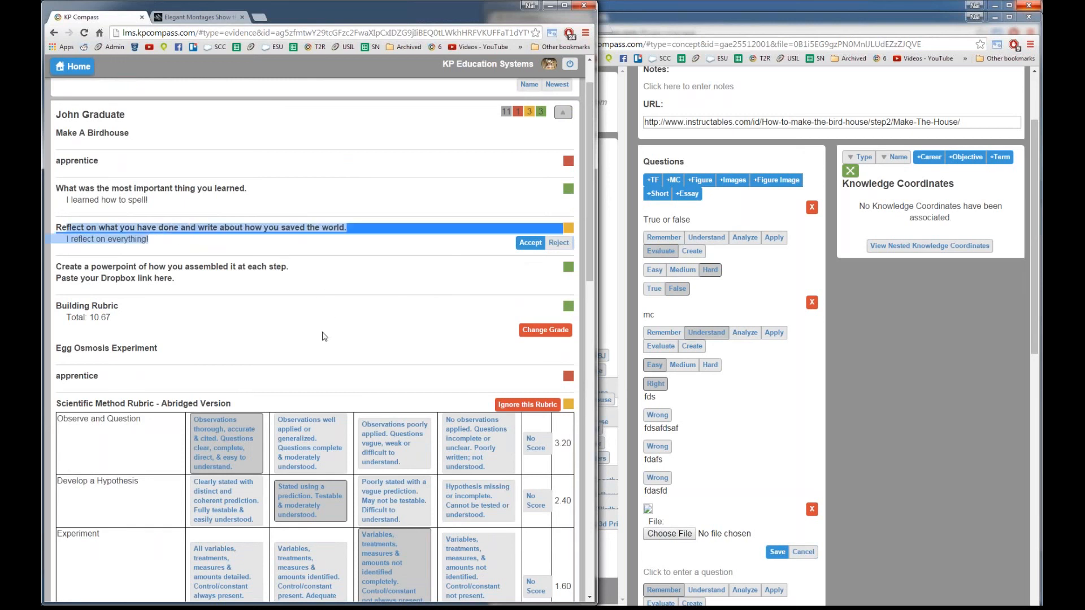
{"action": "scroll", "coordinate": [330, 339], "scroll_direction": "down", "scroll_amount": 1}
{"action": "scroll", "coordinate": [330, 342], "scroll_direction": "down", "scroll_amount": 1}
{"action": "scroll", "coordinate": [339, 336], "scroll_direction": "up", "scroll_amount": 3}
{"action": "scroll", "coordinate": [349, 330], "scroll_direction": "down", "scroll_amount": 9}
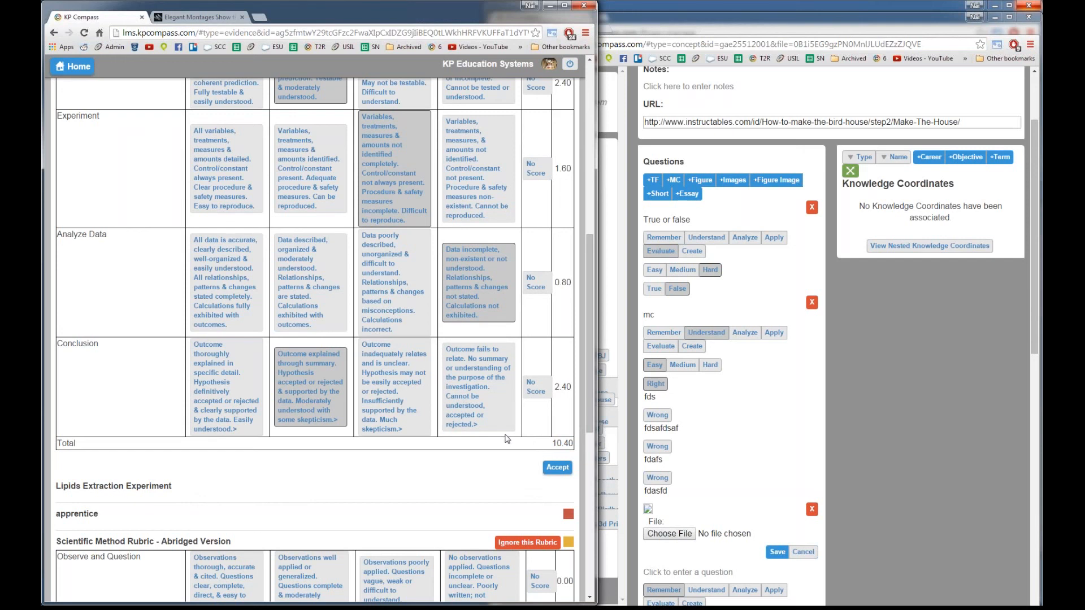
{"action": "scroll", "coordinate": [507, 439], "scroll_direction": "up", "scroll_amount": 1}
{"action": "scroll", "coordinate": [507, 439], "scroll_direction": "up", "scroll_amount": 1}
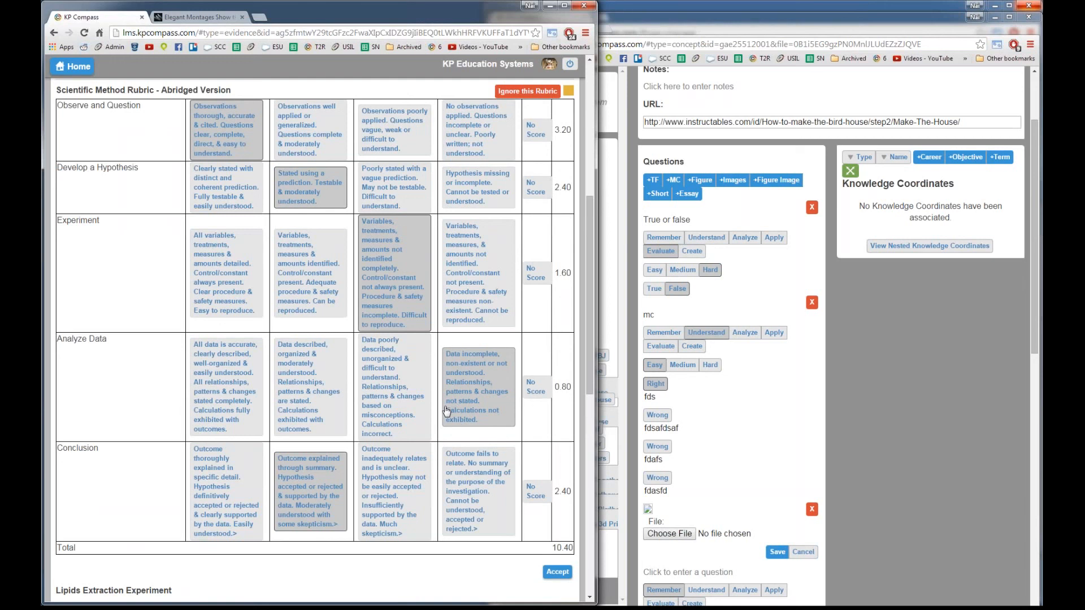
{"action": "scroll", "coordinate": [444, 415], "scroll_direction": "down", "scroll_amount": 5}
{"action": "scroll", "coordinate": [440, 418], "scroll_direction": "down", "scroll_amount": 2}
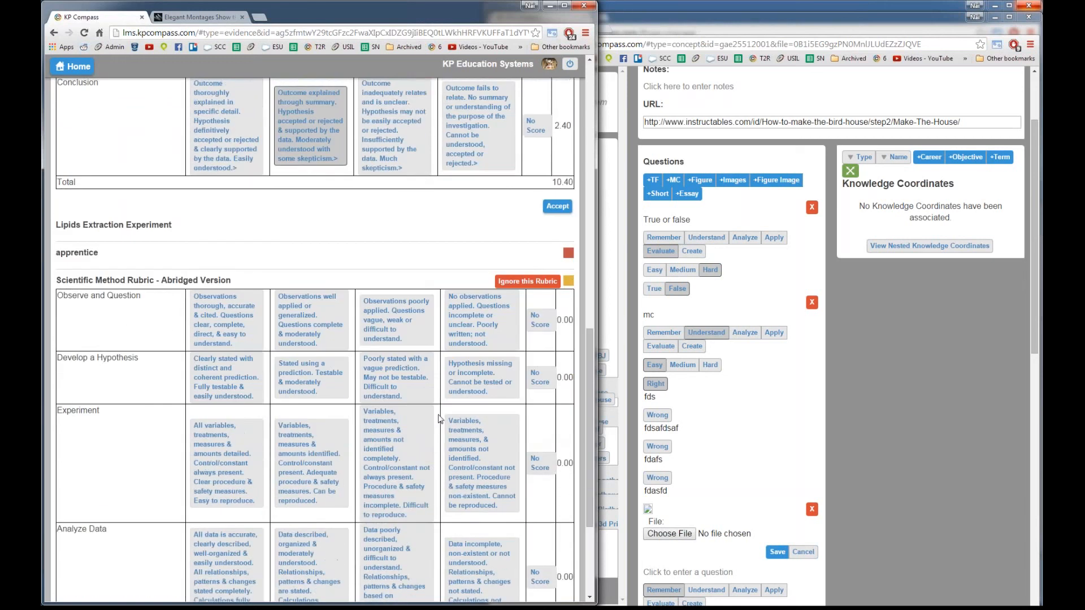
{"action": "scroll", "coordinate": [440, 419], "scroll_direction": "down", "scroll_amount": 2}
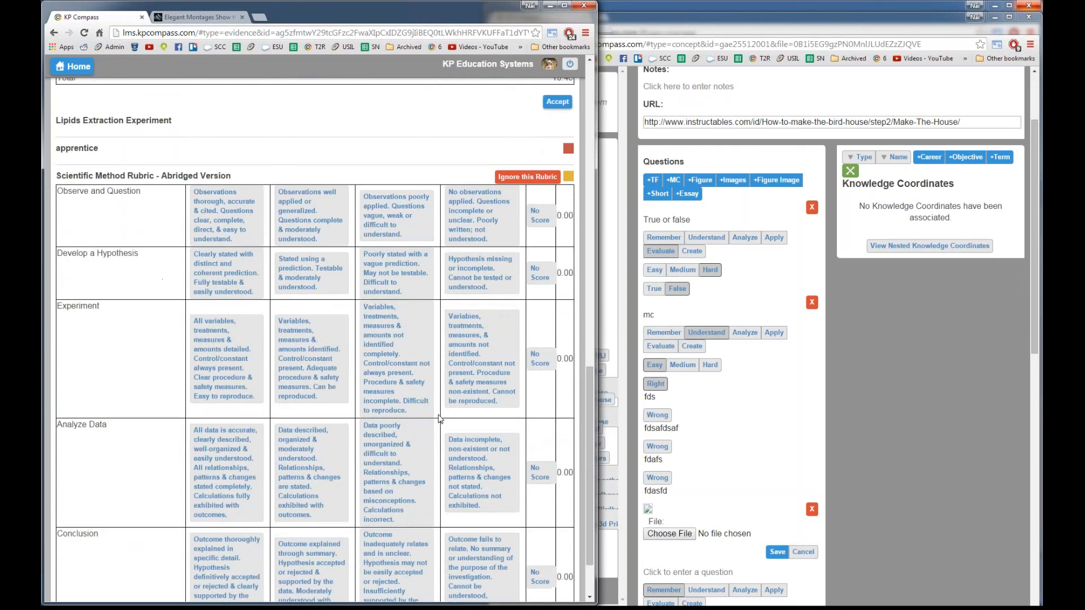
{"action": "scroll", "coordinate": [440, 419], "scroll_direction": "down", "scroll_amount": 2}
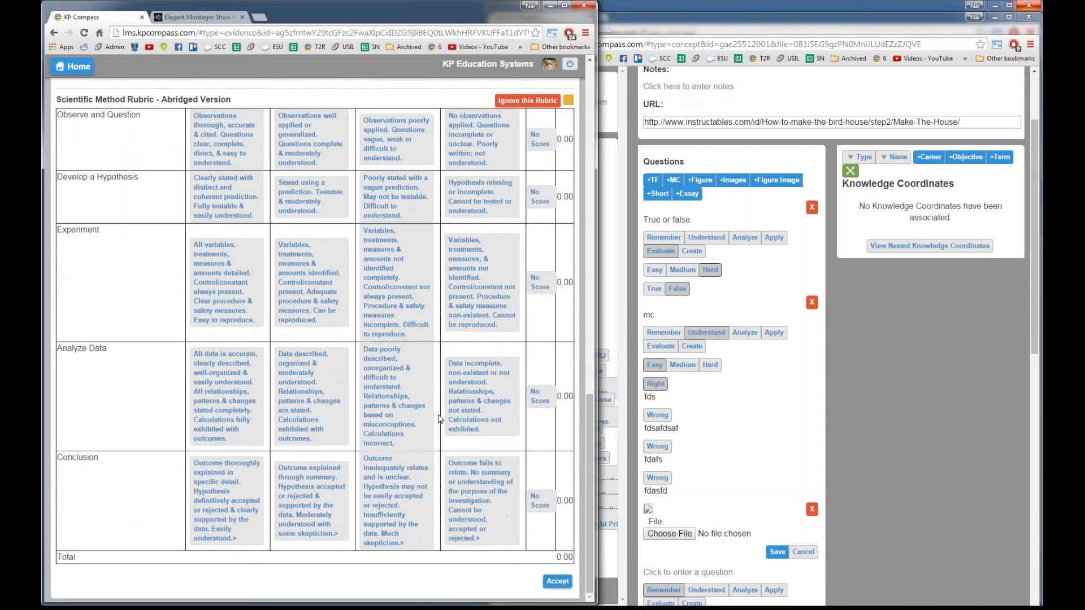
{"action": "scroll", "coordinate": [440, 419], "scroll_direction": "up", "scroll_amount": 1}
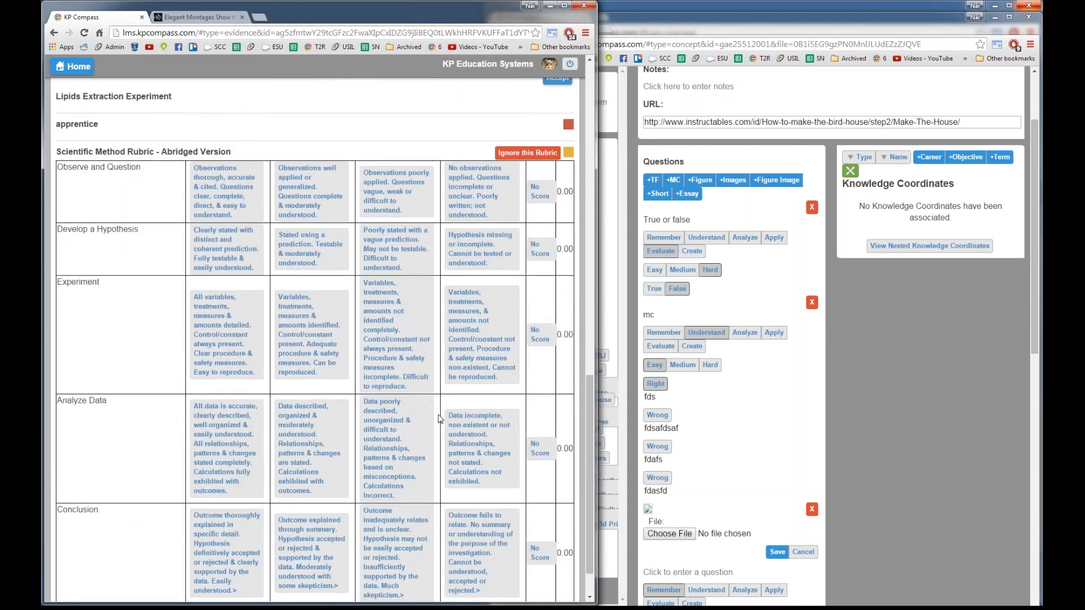
{"action": "scroll", "coordinate": [440, 419], "scroll_direction": "up", "scroll_amount": 15}
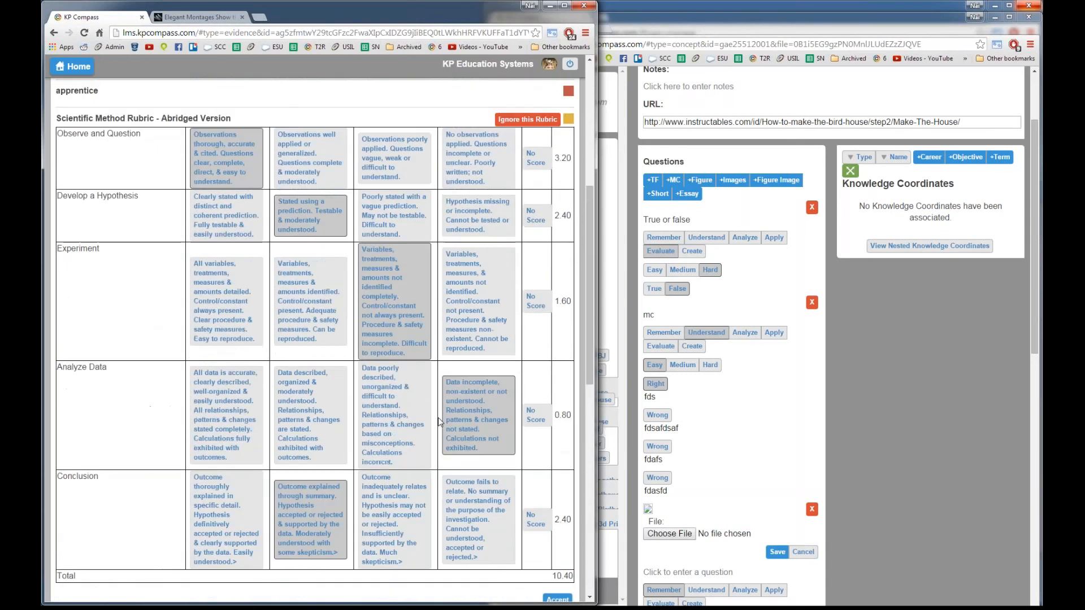
{"action": "scroll", "coordinate": [441, 419], "scroll_direction": "up", "scroll_amount": 4}
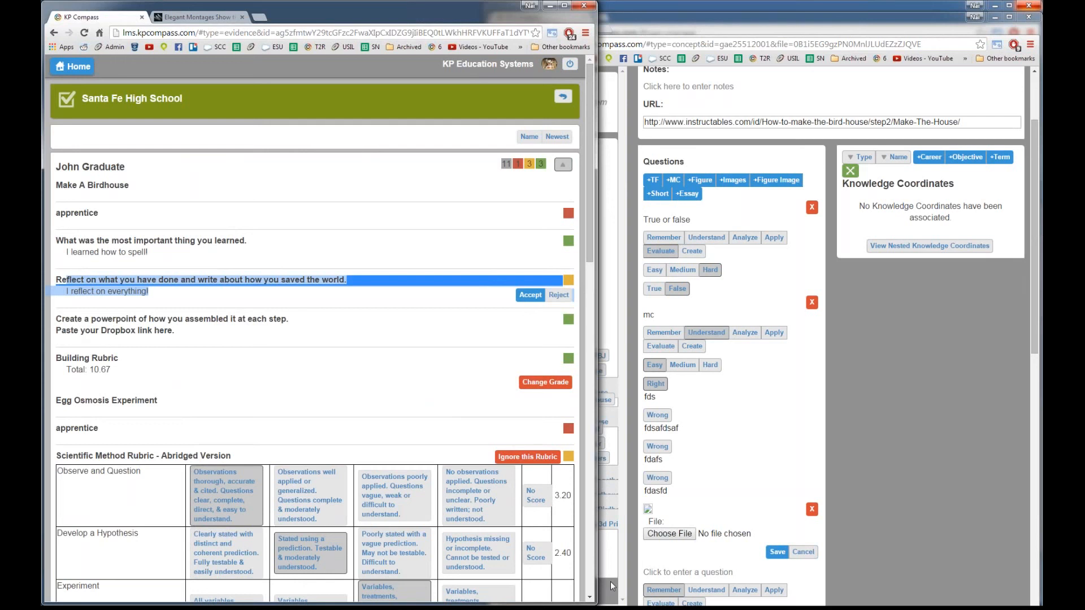
Step: Put the Dropbox Demo folder window away and switch to the student's KP Compass window
{"action": "left_click", "coordinate": [610, 609]}
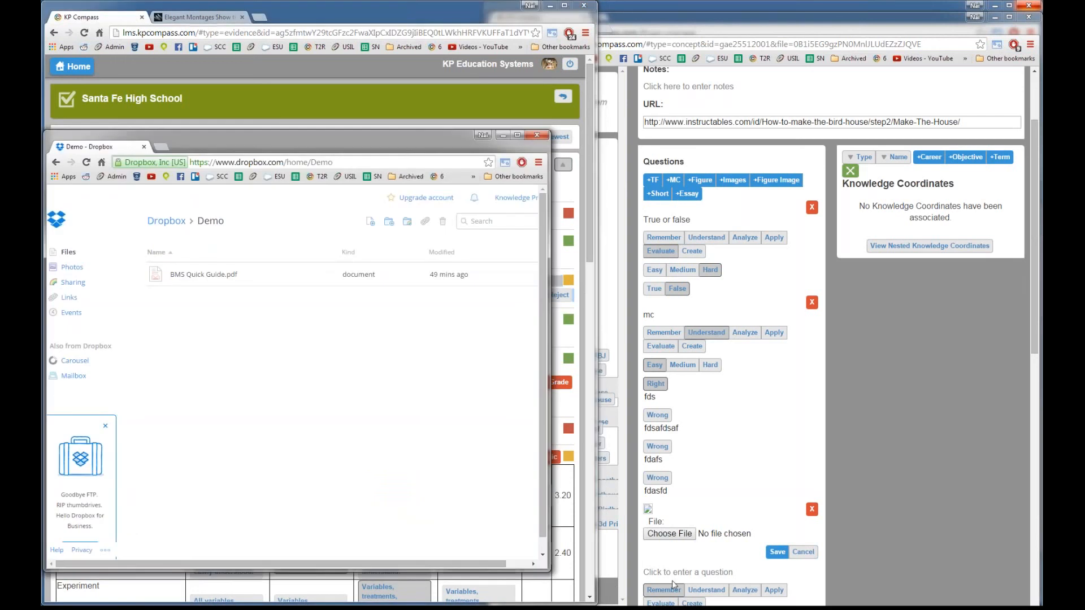
{"action": "left_click", "coordinate": [502, 135]}
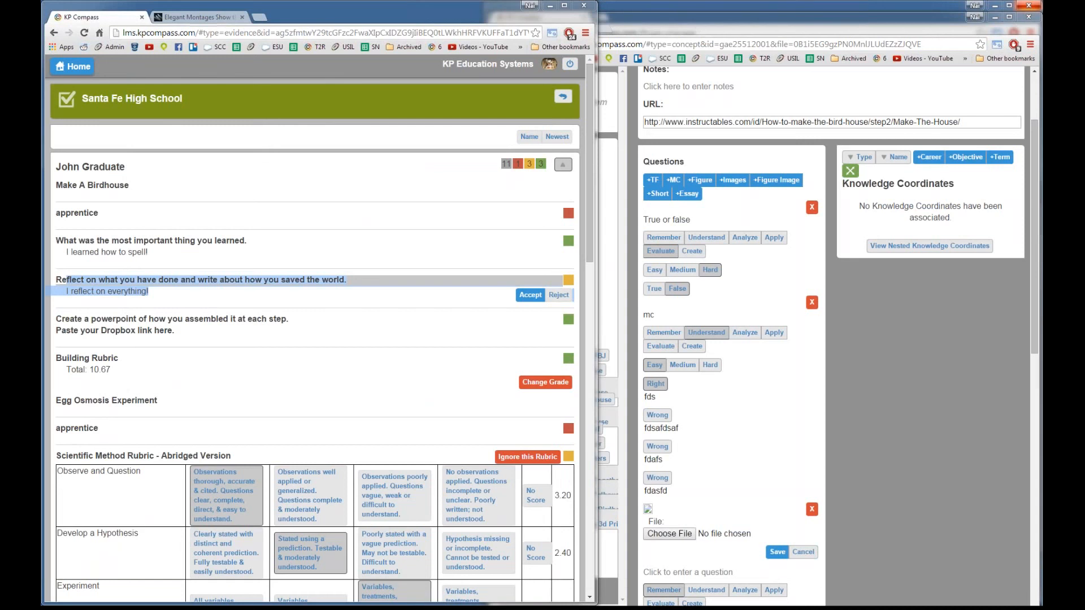
{"action": "key", "text": "alt+Tab"}
{"action": "scroll", "coordinate": [465, 360], "scroll_direction": "up", "scroll_amount": 2}
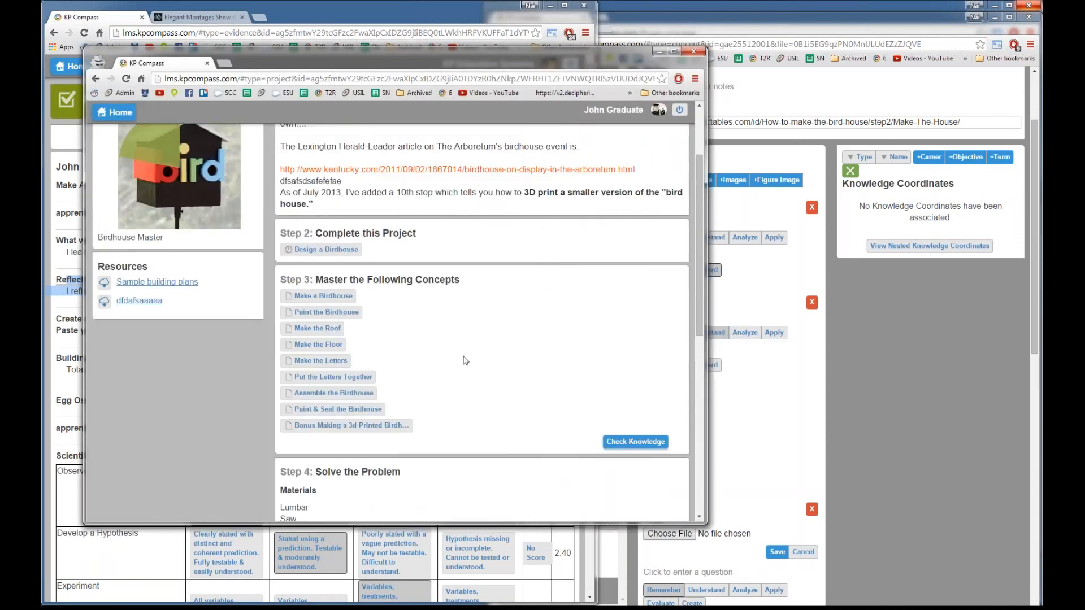
{"action": "scroll", "coordinate": [465, 361], "scroll_direction": "down", "scroll_amount": 6}
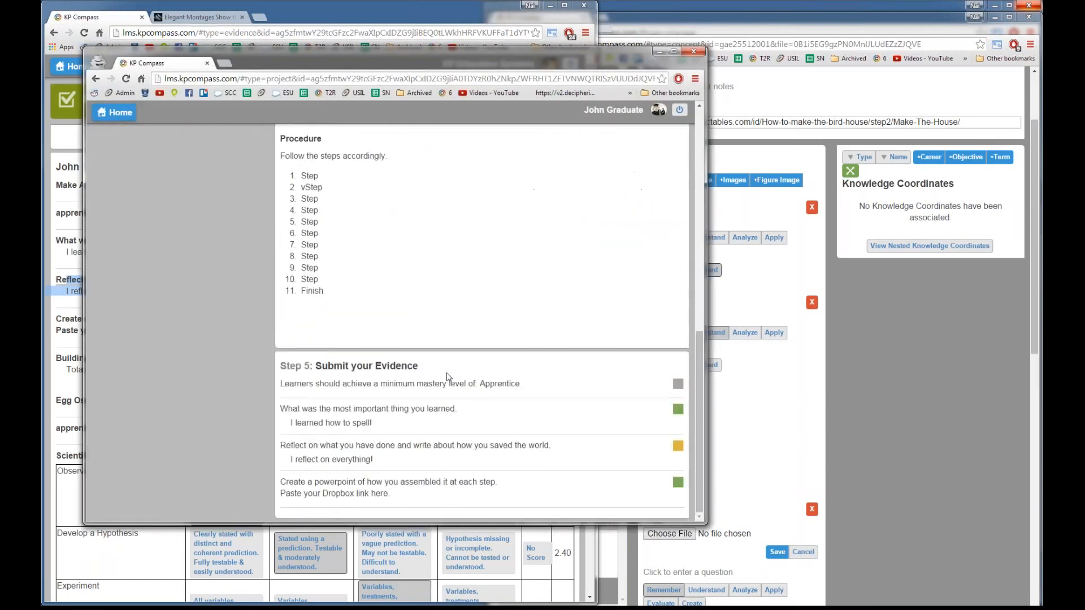
{"action": "scroll", "coordinate": [447, 378], "scroll_direction": "up", "scroll_amount": 1}
{"action": "scroll", "coordinate": [447, 378], "scroll_direction": "up", "scroll_amount": 10}
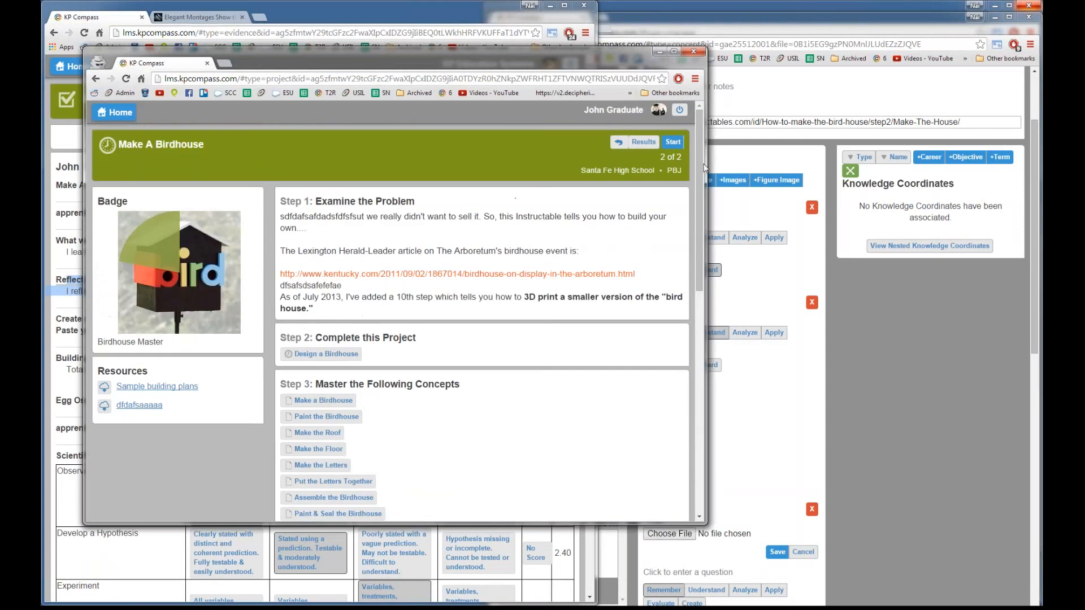
Step: Open PBJ's Make A Birdhouse project, move the student window right, and refocus the evidence page
{"action": "left_click", "coordinate": [673, 170]}
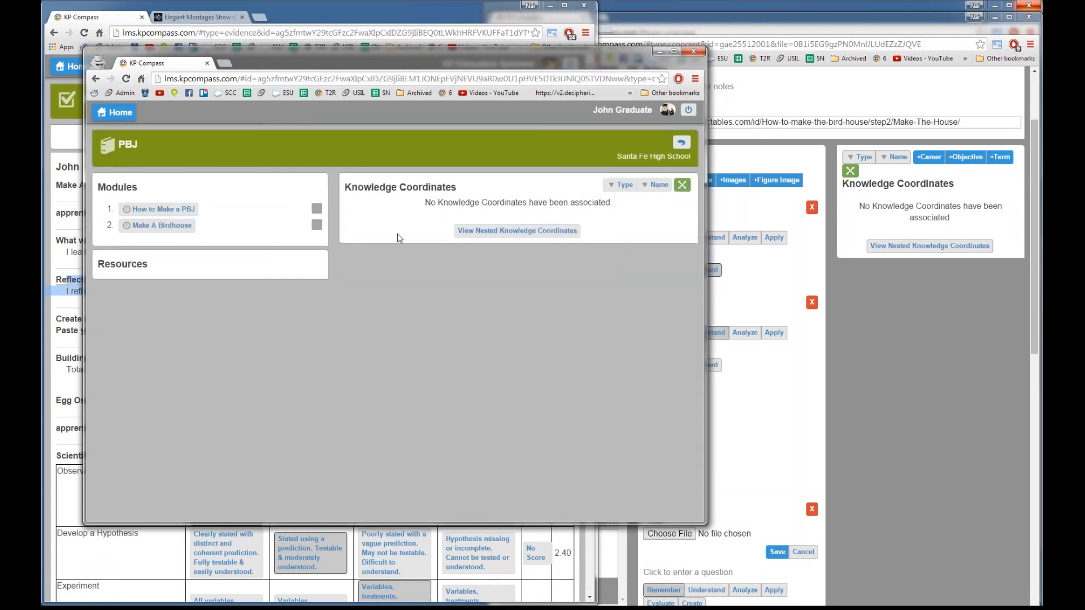
{"action": "left_click_drag", "start_coordinate": [354, 56], "coordinate": [676, 75]}
{"action": "left_click", "coordinate": [484, 247]}
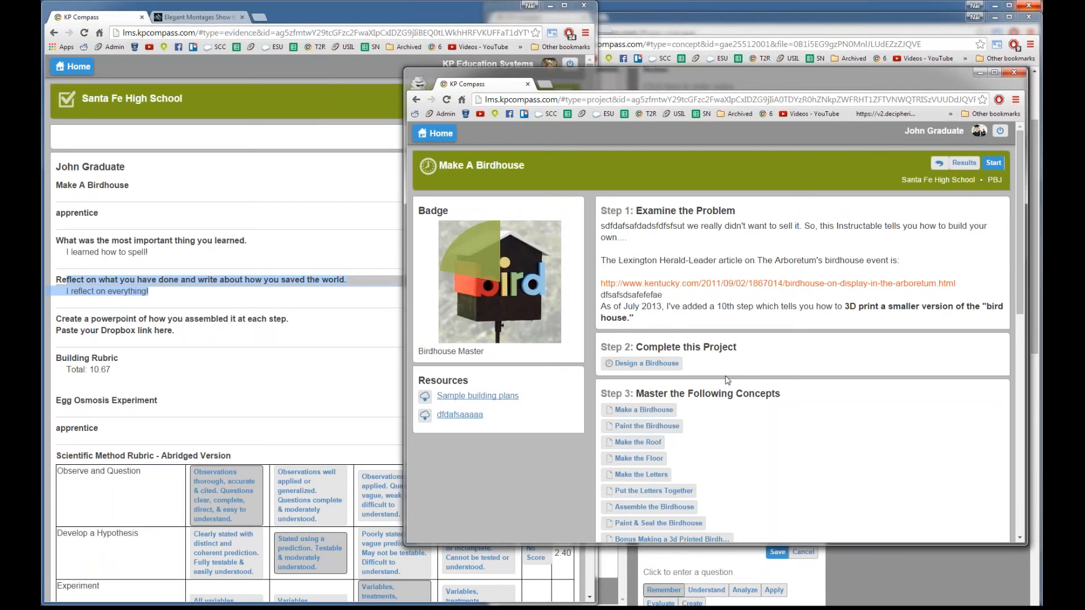
{"action": "scroll", "coordinate": [728, 380], "scroll_direction": "down", "scroll_amount": 4}
{"action": "scroll", "coordinate": [803, 339], "scroll_direction": "down", "scroll_amount": 2}
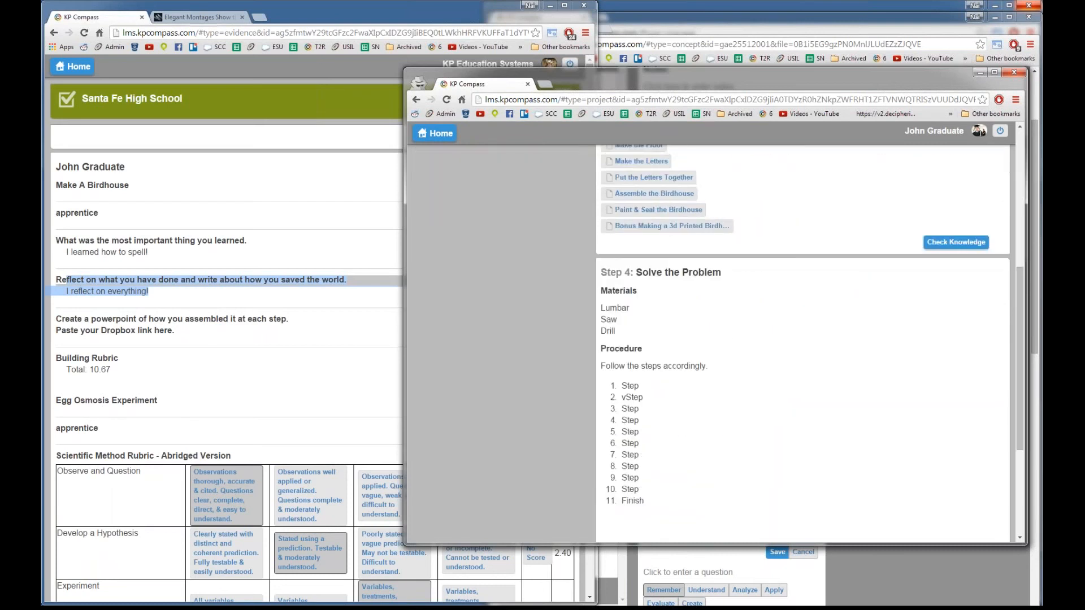
{"action": "scroll", "coordinate": [726, 384], "scroll_direction": "up", "scroll_amount": 6}
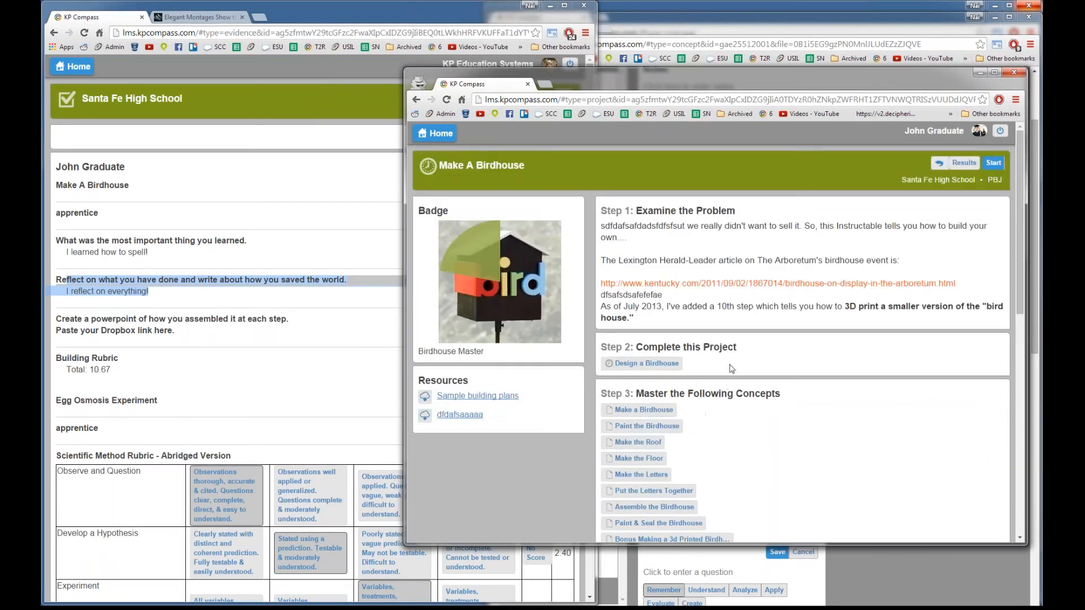
{"action": "left_click", "coordinate": [336, 420]}
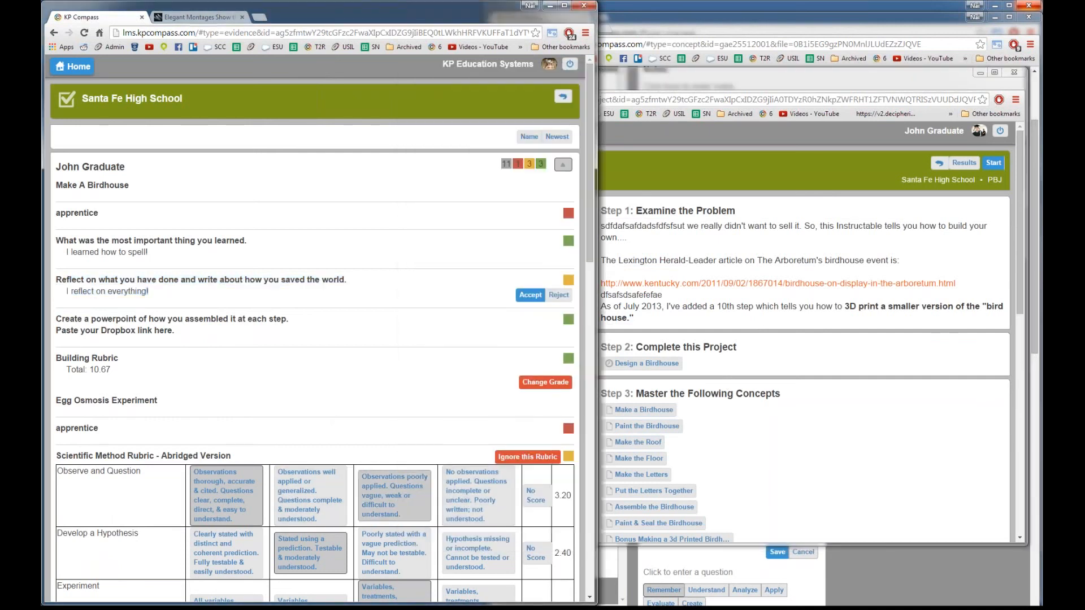
Step: Move the student's window aside to reveal the evidence review page
{"action": "scroll", "coordinate": [373, 503], "scroll_direction": "down", "scroll_amount": 1}
{"action": "scroll", "coordinate": [407, 466], "scroll_direction": "down", "scroll_amount": 3}
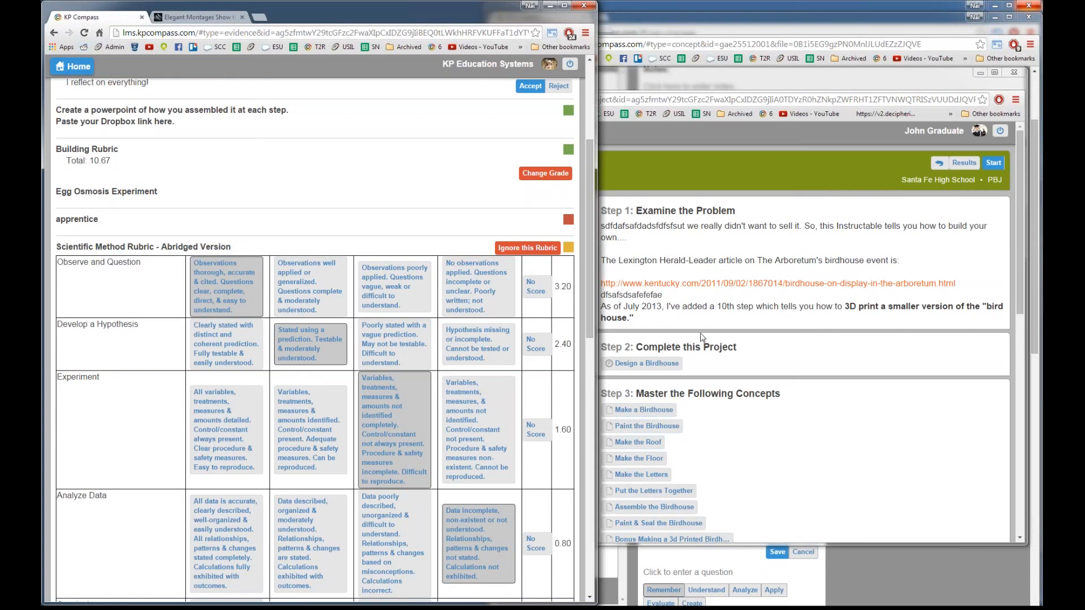
{"action": "left_click_drag", "start_coordinate": [736, 86], "coordinate": [1084, 108]}
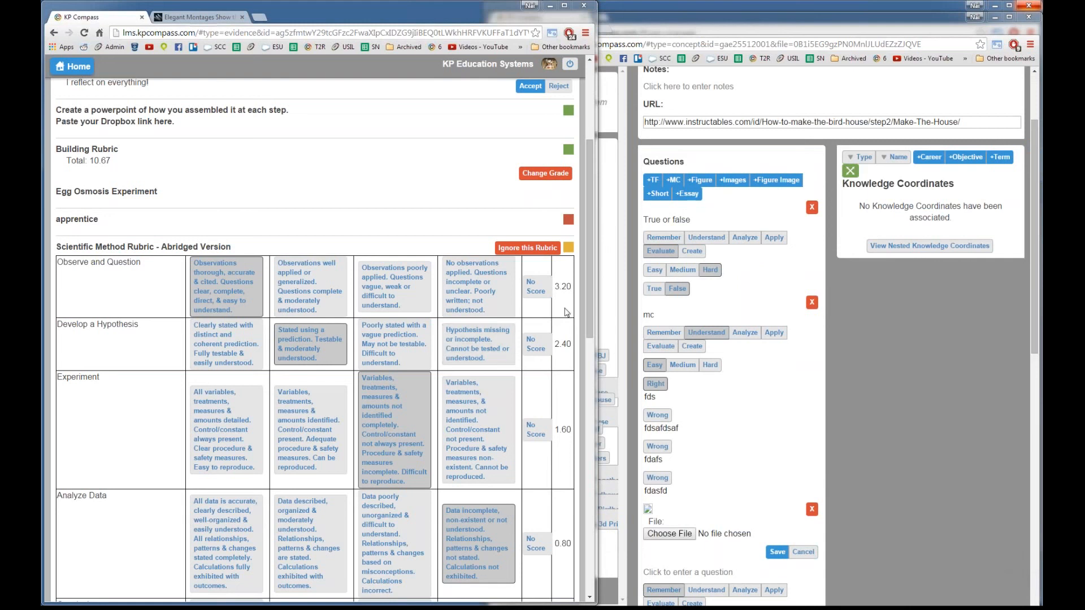
{"action": "left_click_drag", "start_coordinate": [589, 283], "coordinate": [585, 222]}
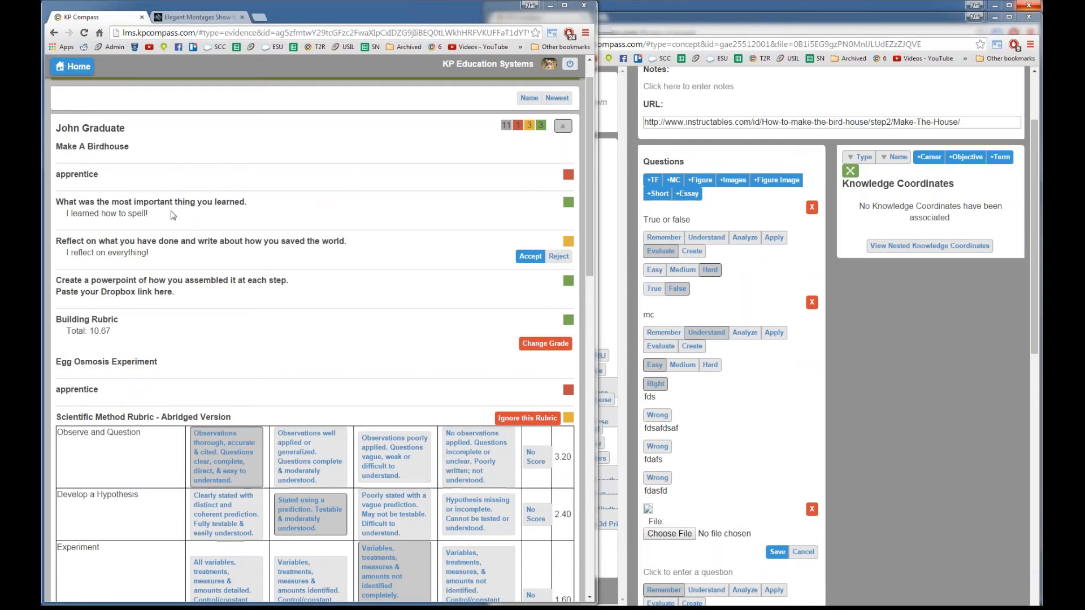
Step: Reject the student's reflection answer, then bring the student's Make A Birdhouse window into view
{"action": "left_click_drag", "start_coordinate": [56, 201], "coordinate": [252, 215]}
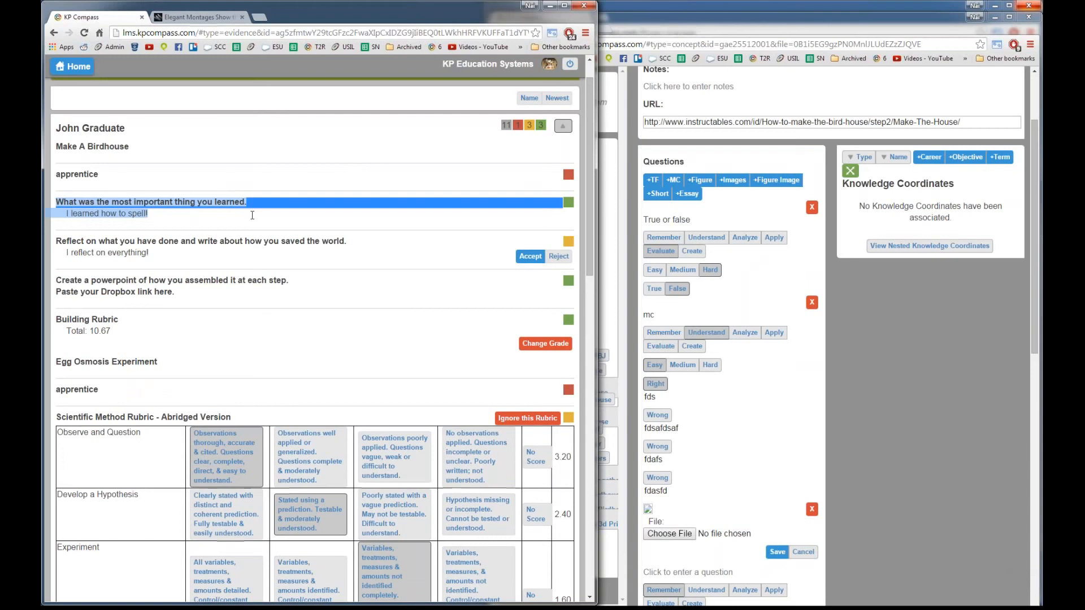
{"action": "left_click", "coordinate": [252, 215]}
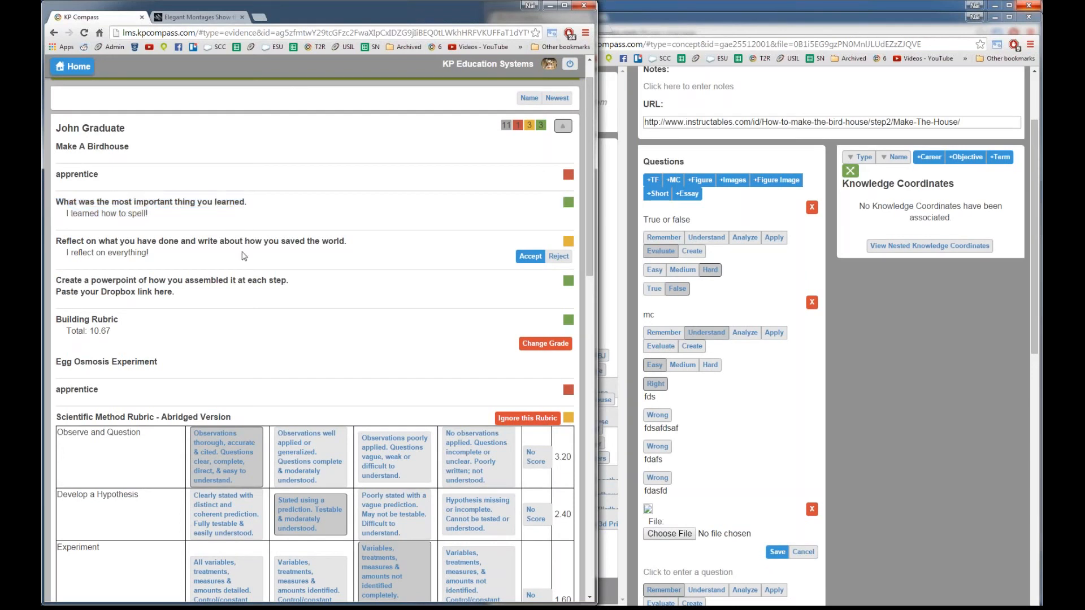
{"action": "left_click_drag", "start_coordinate": [67, 253], "coordinate": [189, 249]}
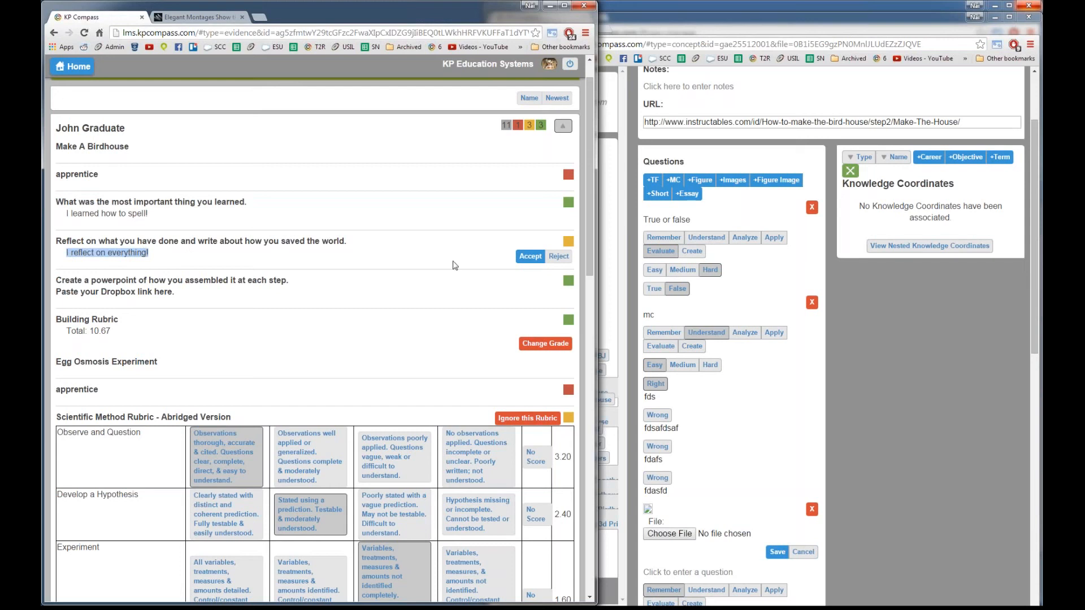
{"action": "left_click", "coordinate": [554, 257]}
{"action": "left_click_drag", "start_coordinate": [1042, 111], "coordinate": [353, 72]}
{"action": "scroll", "coordinate": [262, 208], "scroll_direction": "up", "scroll_amount": 2}
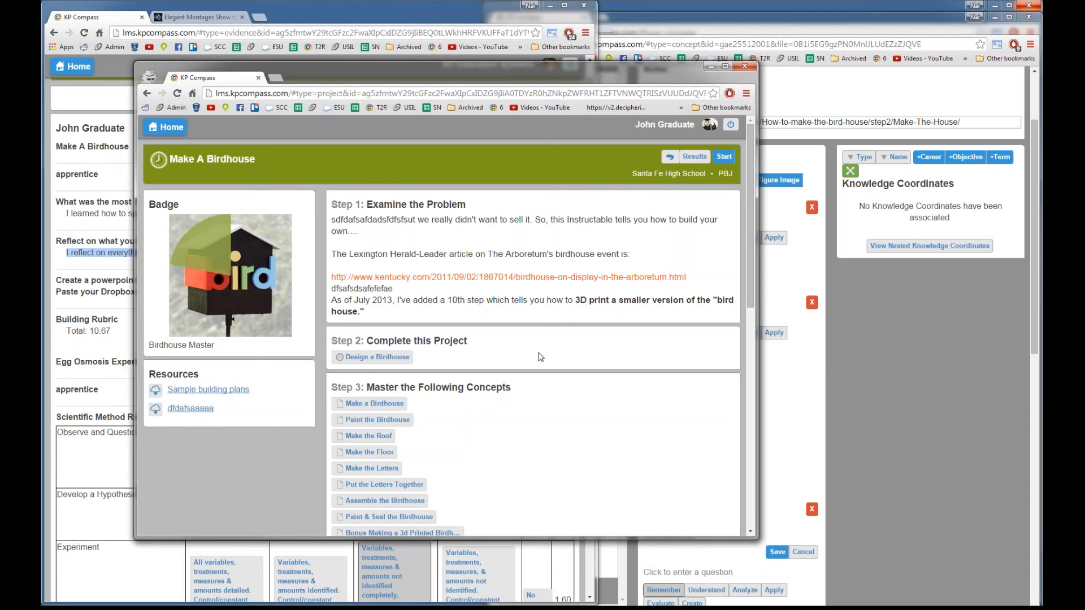
Step: Scroll through the Make A Birdhouse project steps, then go Home to the student's course list
{"action": "scroll", "coordinate": [540, 357], "scroll_direction": "down", "scroll_amount": 4}
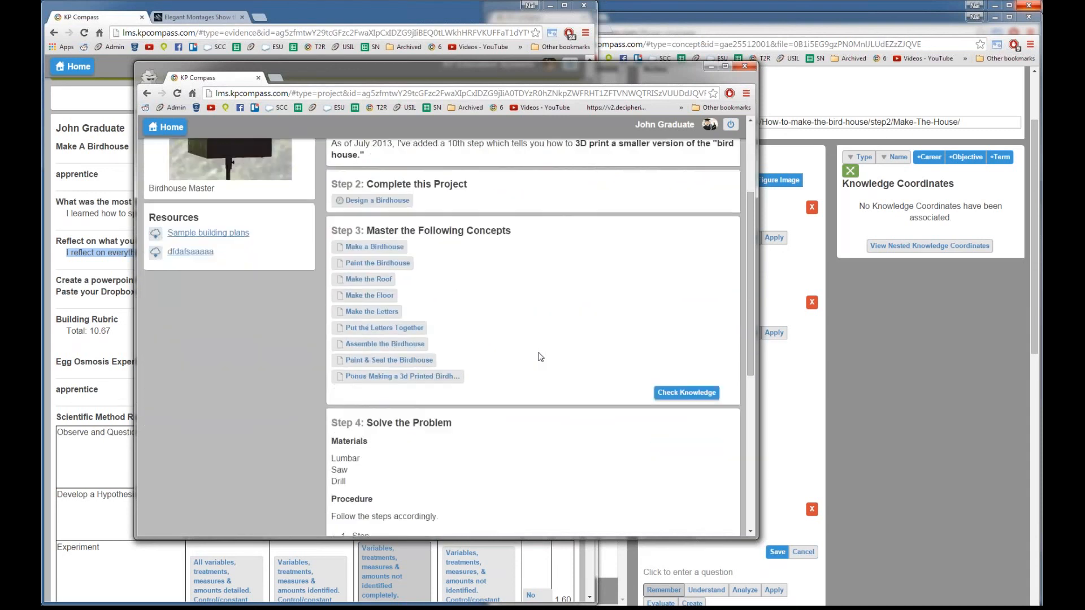
{"action": "scroll", "coordinate": [537, 356], "scroll_direction": "up", "scroll_amount": 4}
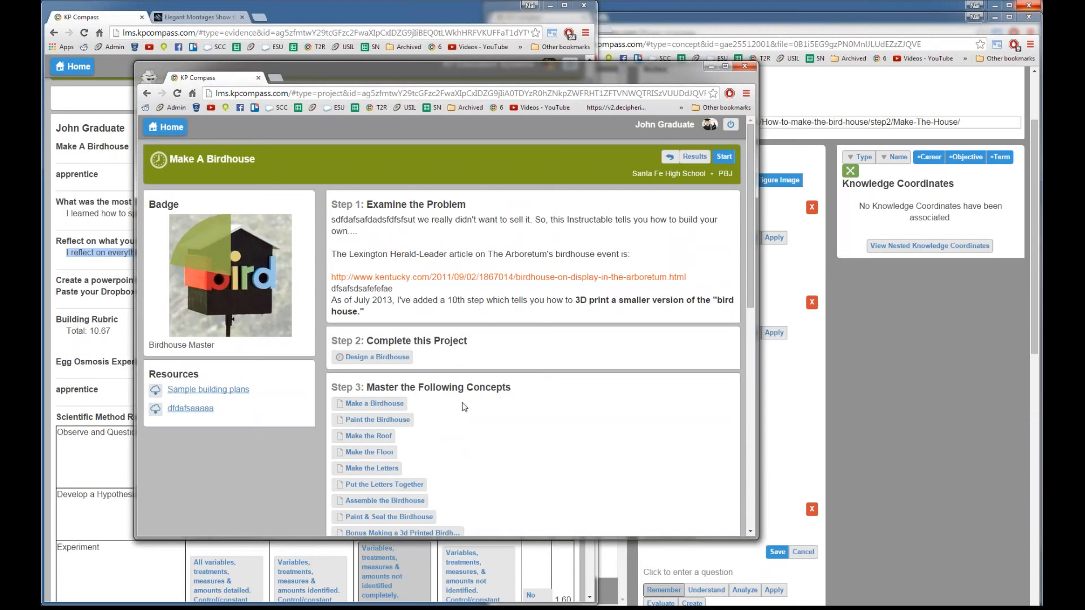
{"action": "scroll", "coordinate": [460, 406], "scroll_direction": "down", "scroll_amount": 2}
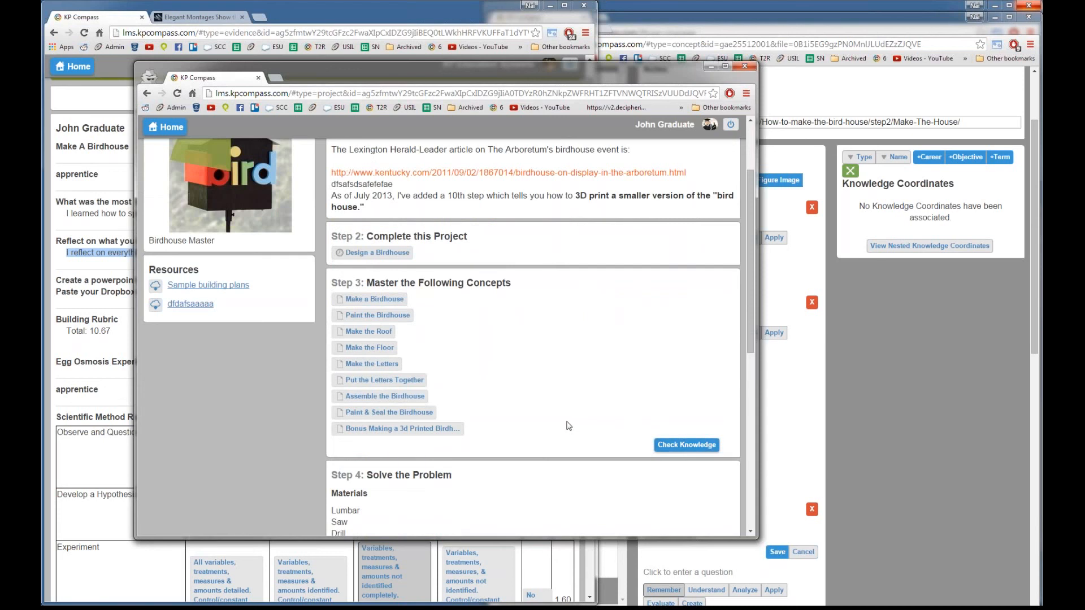
{"action": "scroll", "coordinate": [565, 425], "scroll_direction": "down", "scroll_amount": 4}
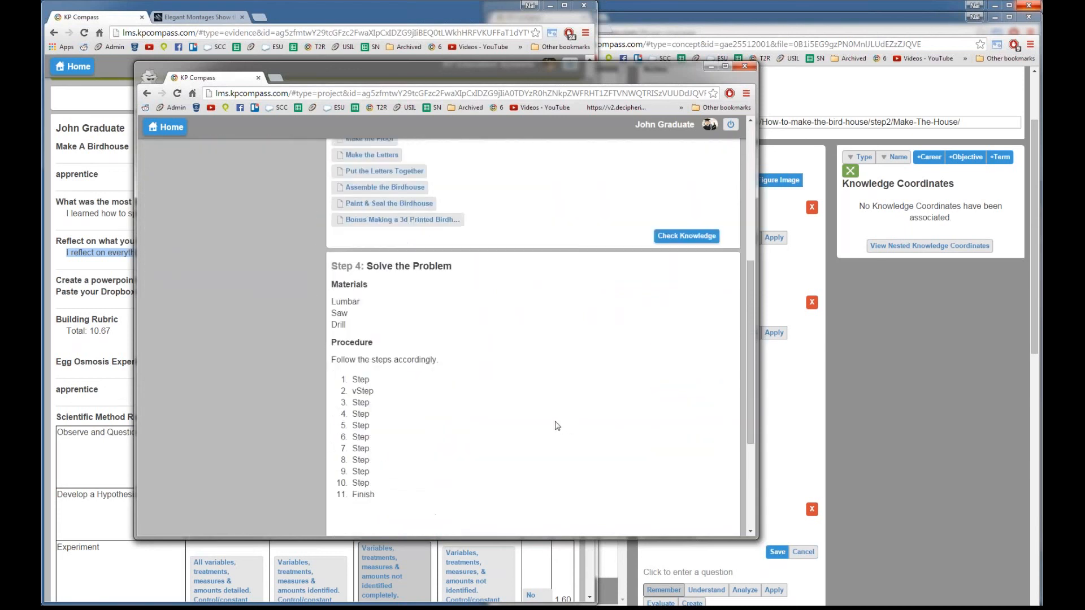
{"action": "scroll", "coordinate": [557, 425], "scroll_direction": "down", "scroll_amount": 2}
{"action": "scroll", "coordinate": [557, 426], "scroll_direction": "up", "scroll_amount": 7}
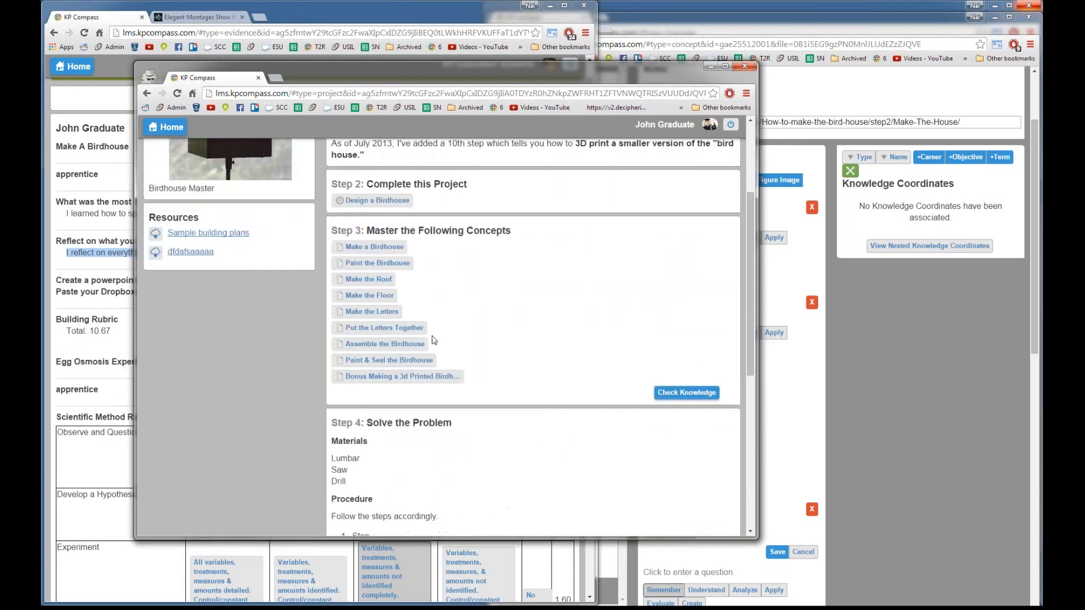
{"action": "left_click", "coordinate": [163, 128]}
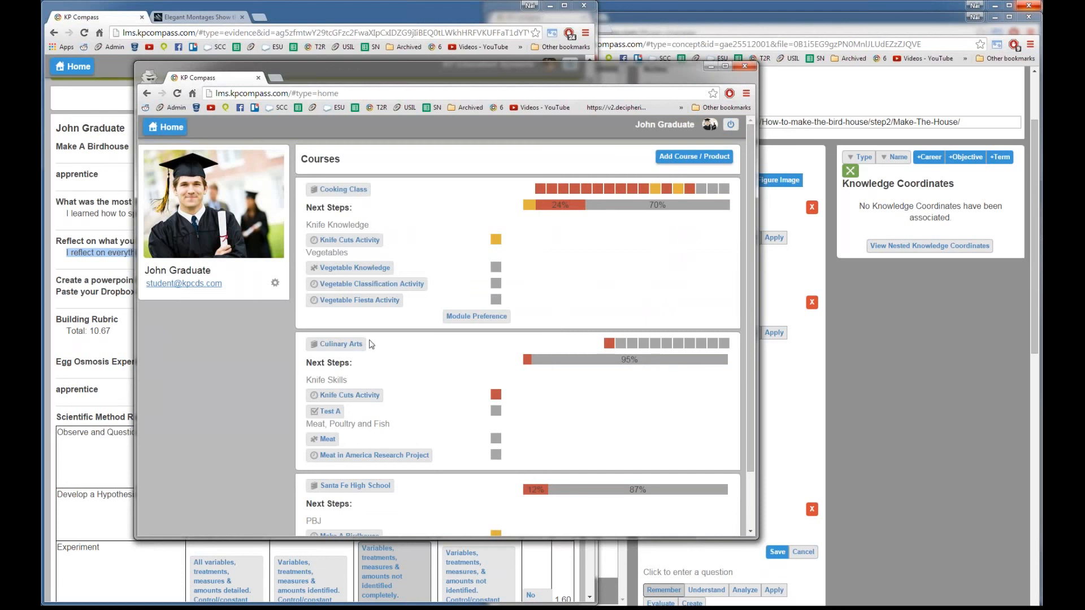
{"action": "scroll", "coordinate": [386, 408], "scroll_direction": "down", "scroll_amount": 1}
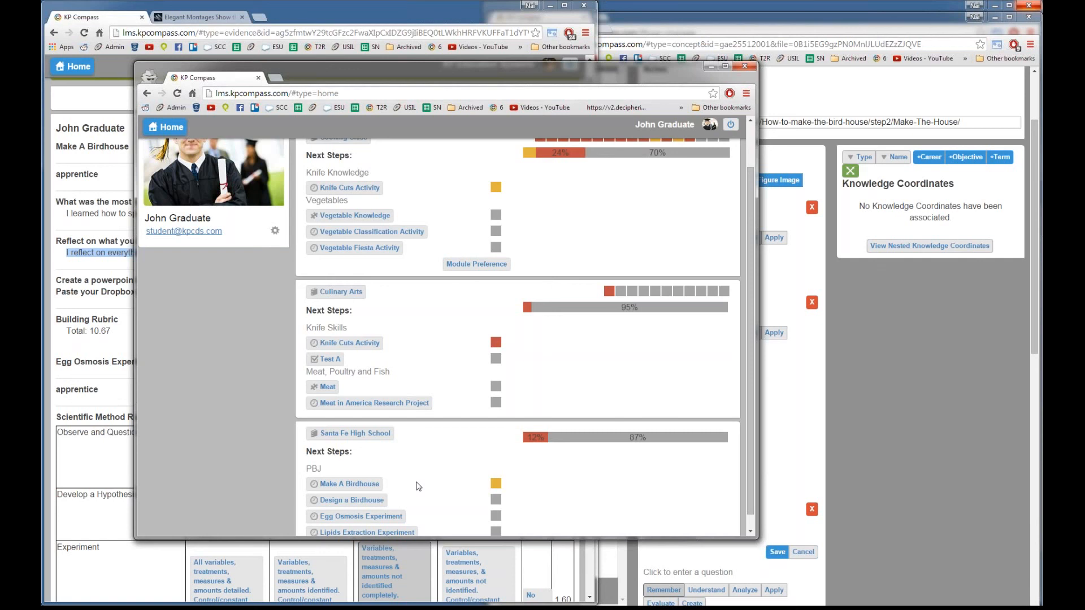
{"action": "scroll", "coordinate": [421, 456], "scroll_direction": "up", "scroll_amount": 1}
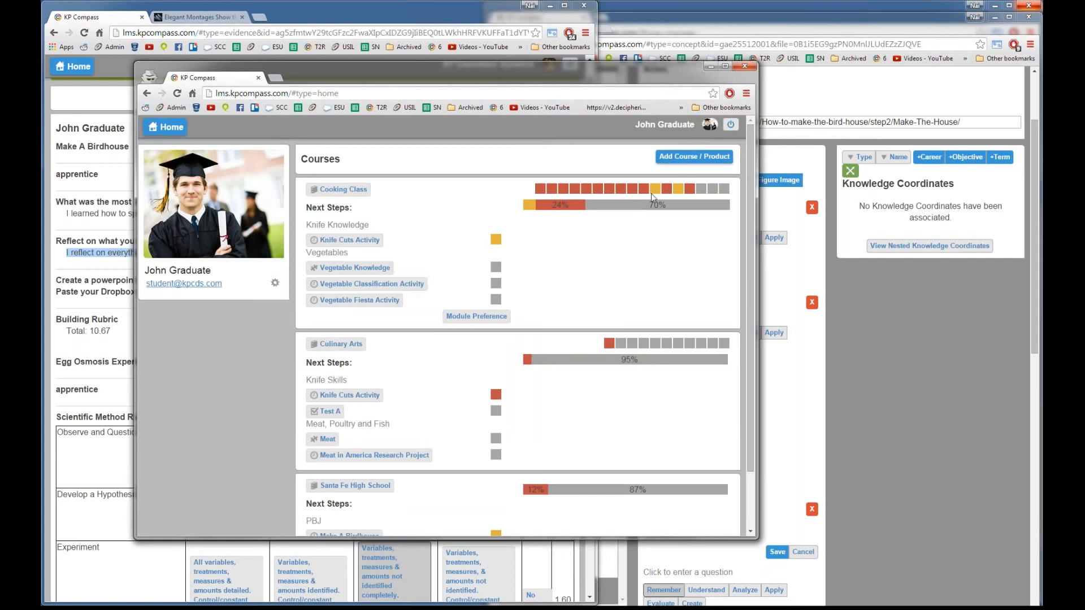
Step: Focus the Book Management System, open the Make A Birdhouse project, then its Make a Birdhouse concept
{"action": "mouse_move", "coordinate": [653, 193]}
{"action": "left_click", "coordinate": [855, 370]}
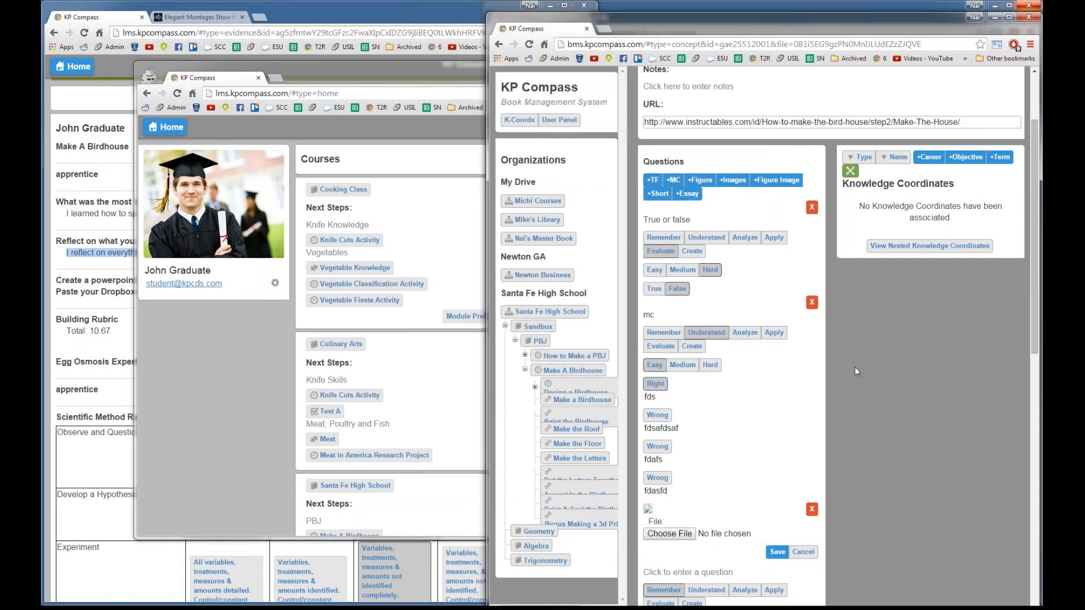
{"action": "scroll", "coordinate": [645, 382], "scroll_direction": "up", "scroll_amount": 1}
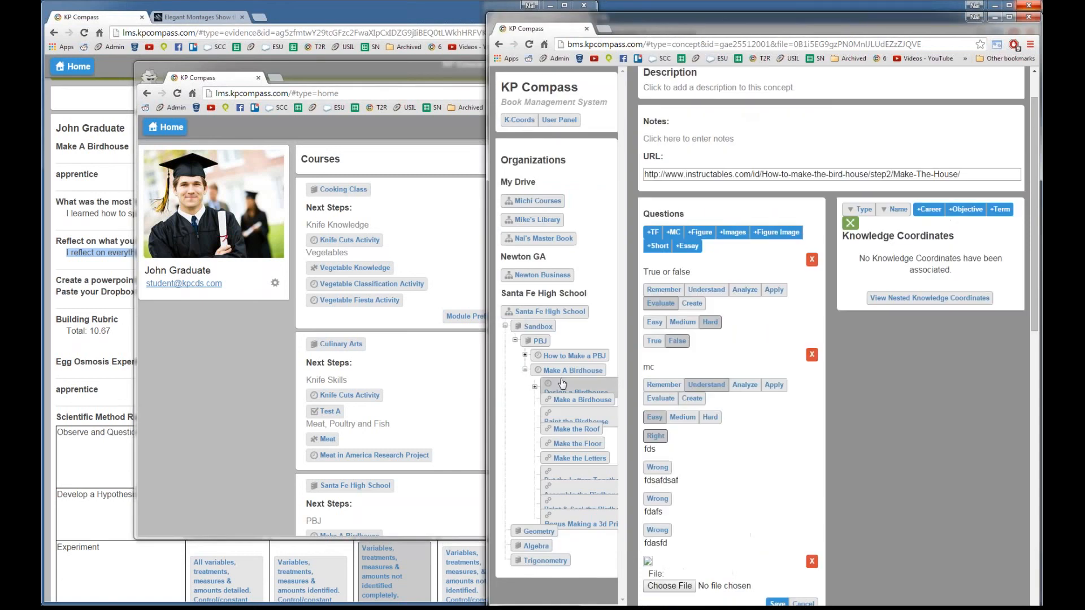
{"action": "left_click", "coordinate": [563, 371]}
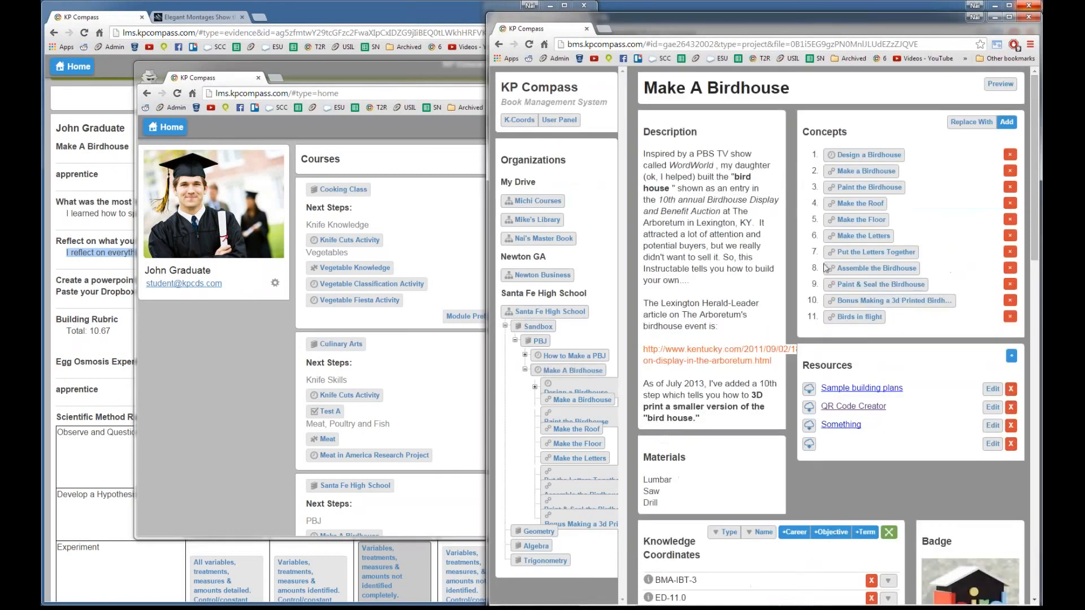
{"action": "left_click", "coordinate": [844, 171]}
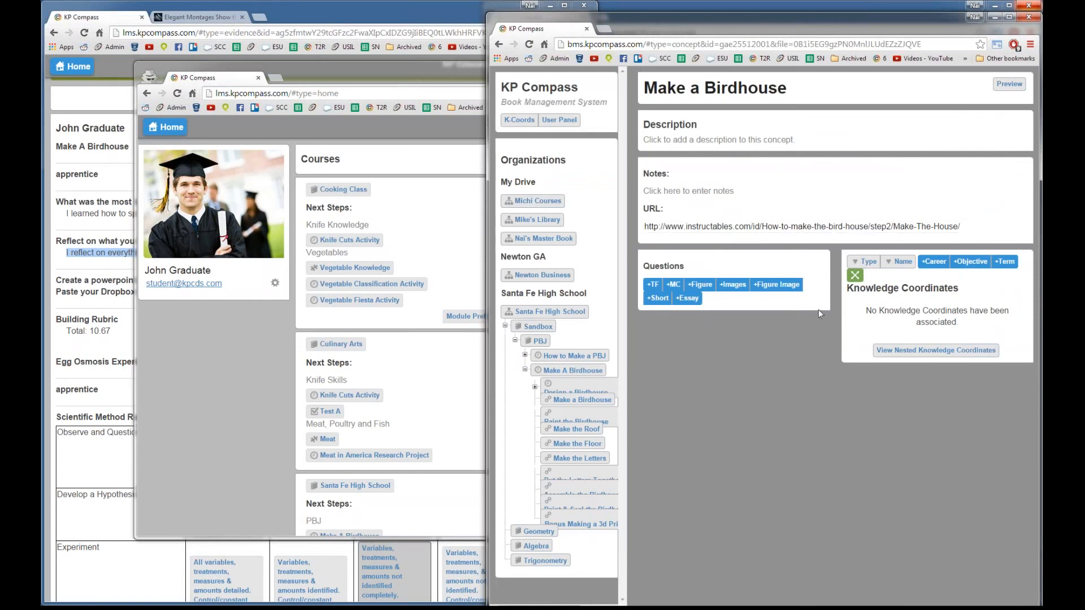
Step: Expand the concept's Questions panel to view the true/false and 'mc' questions
{"action": "left_click", "coordinate": [669, 287]}
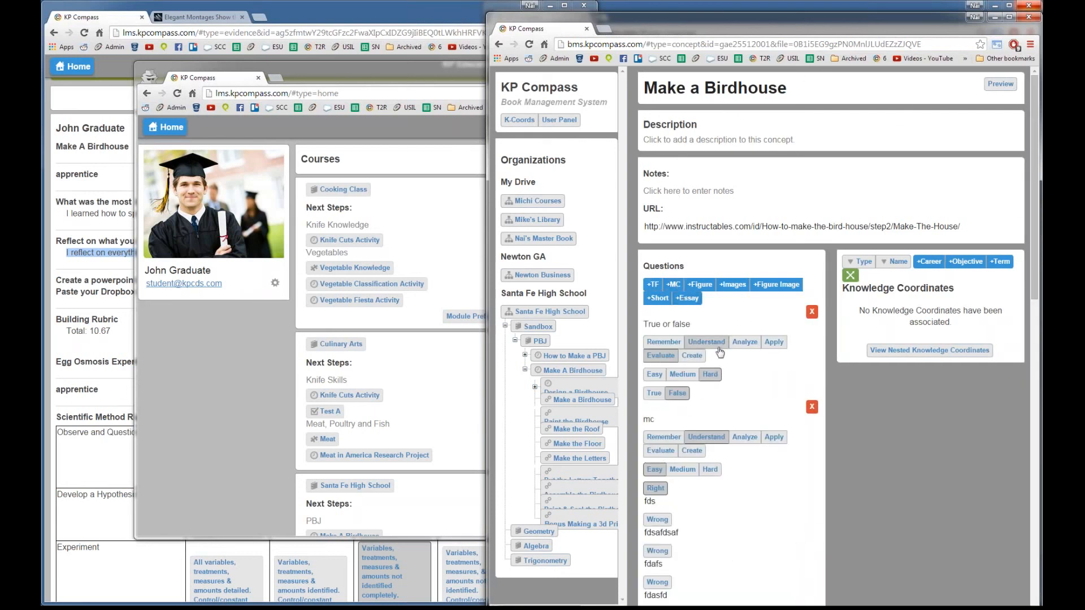
{"action": "scroll", "coordinate": [721, 362], "scroll_direction": "down", "scroll_amount": 1}
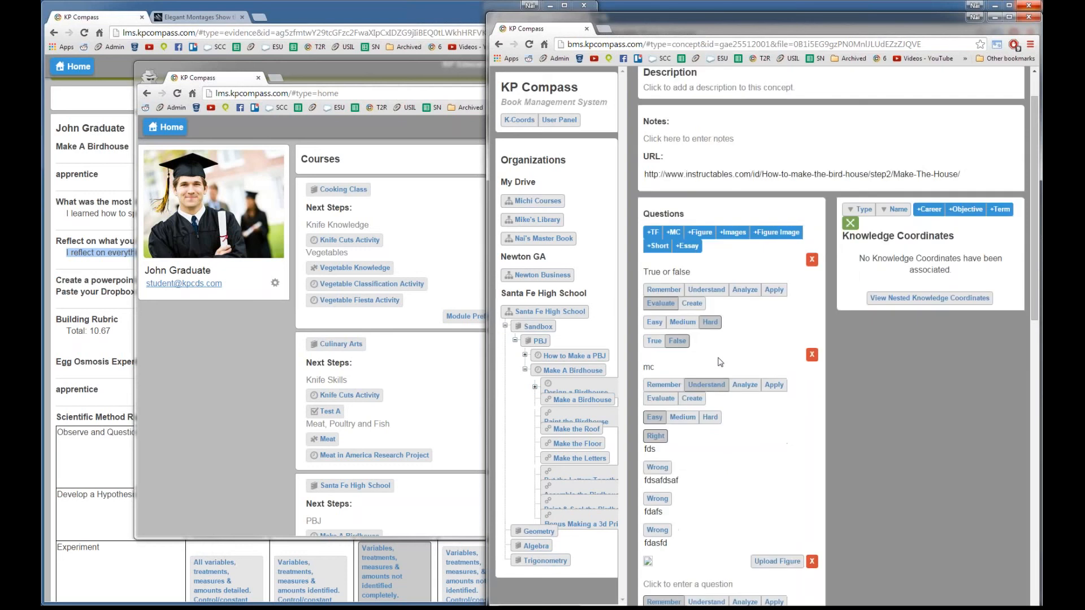
{"action": "scroll", "coordinate": [720, 362], "scroll_direction": "down", "scroll_amount": 1}
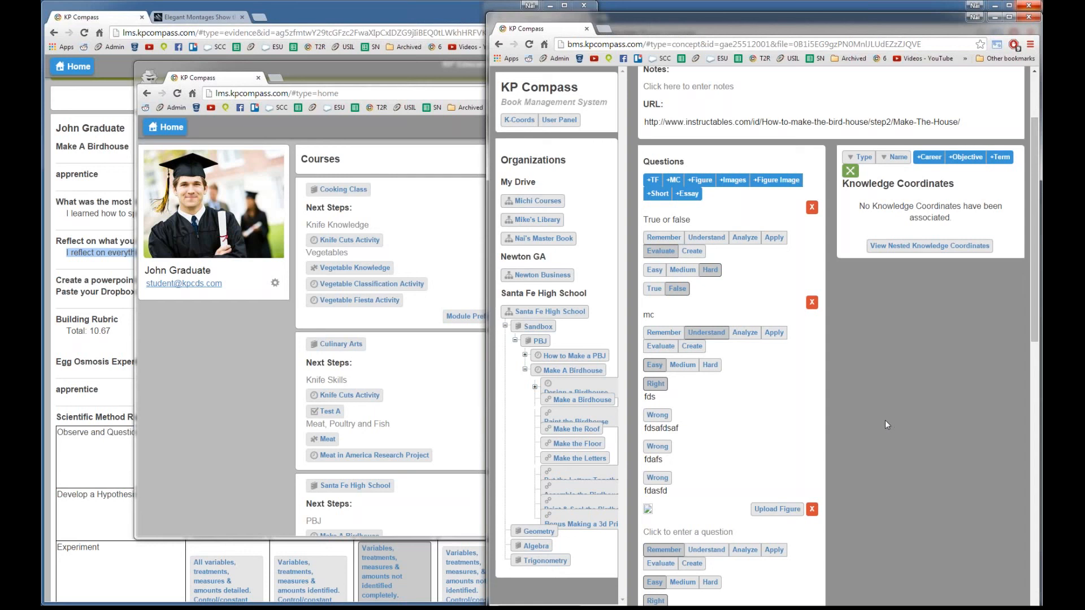
Step: Go back to the Make A Birdhouse project page and select its title
{"action": "left_click", "coordinate": [582, 373]}
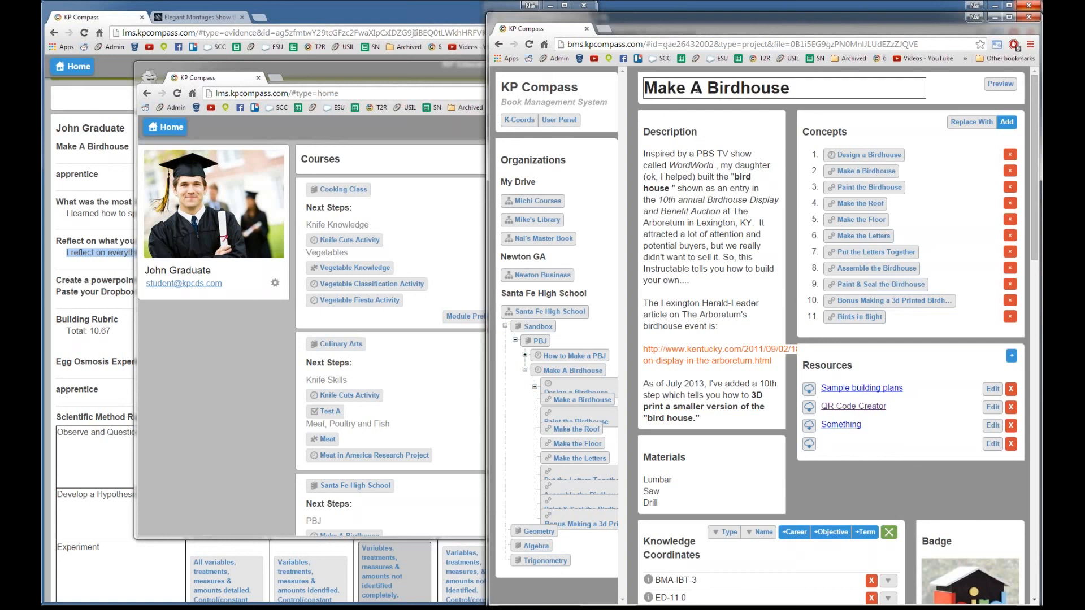
{"action": "left_click_drag", "start_coordinate": [649, 89], "coordinate": [792, 89]}
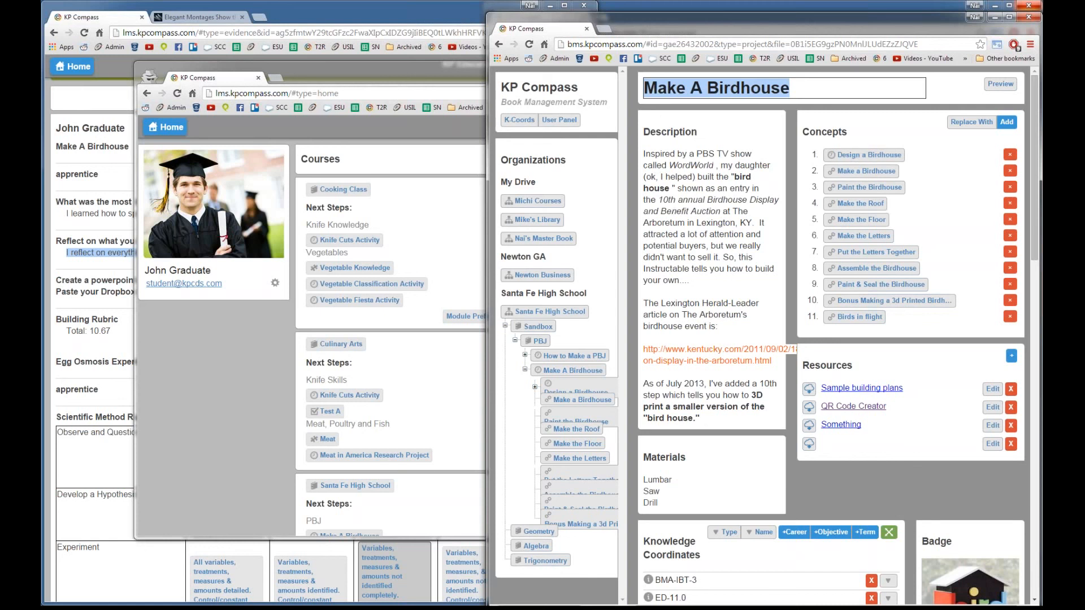
{"action": "left_click", "coordinate": [862, 158]}
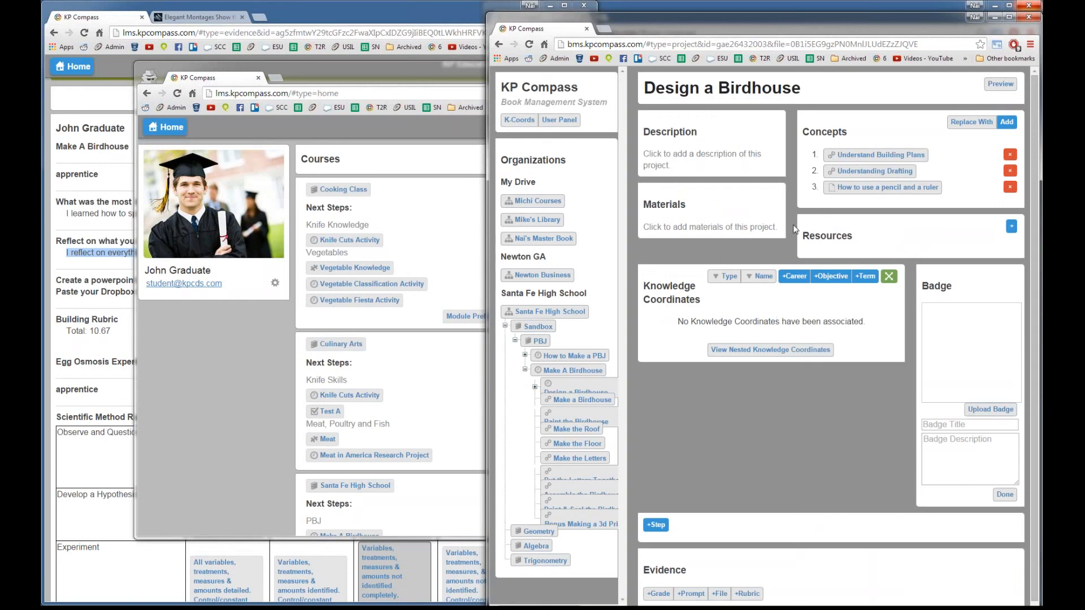
{"action": "key", "text": "alt+Left"}
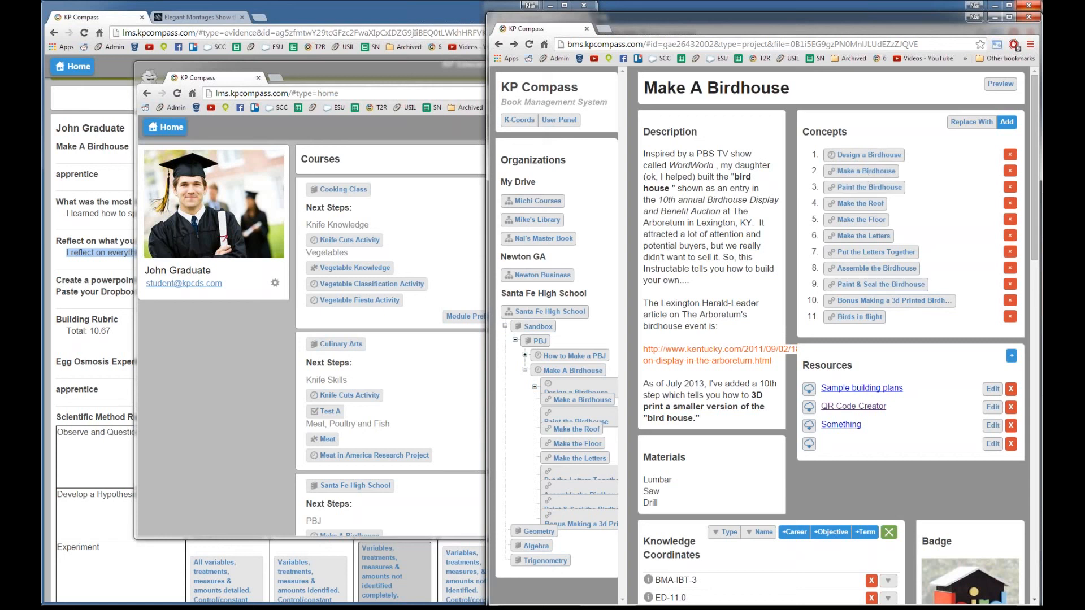
{"action": "left_click", "coordinate": [869, 236]}
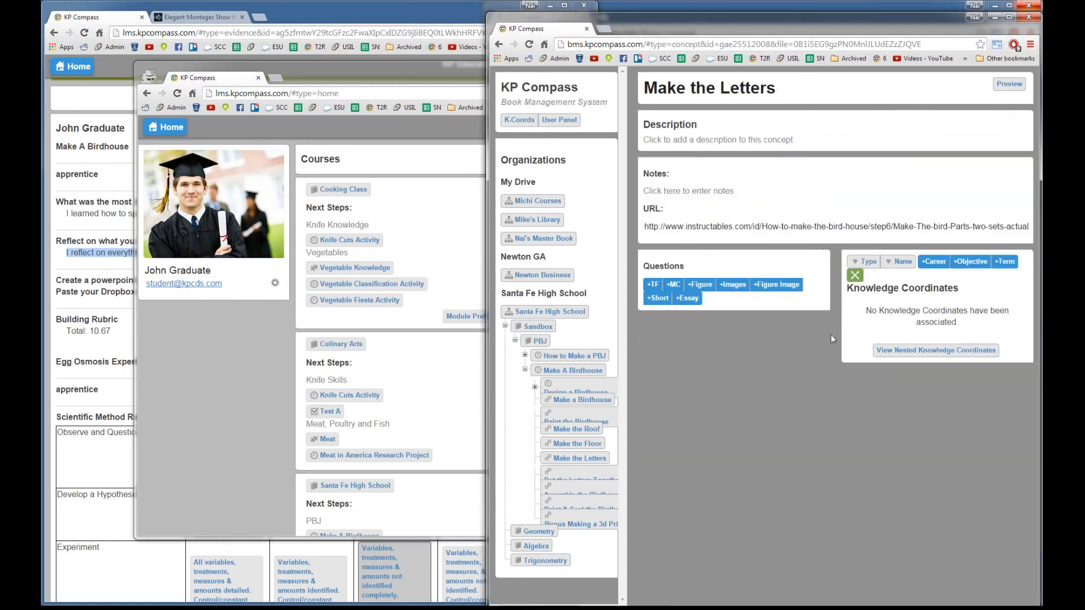
{"action": "key", "text": "alt+Left"}
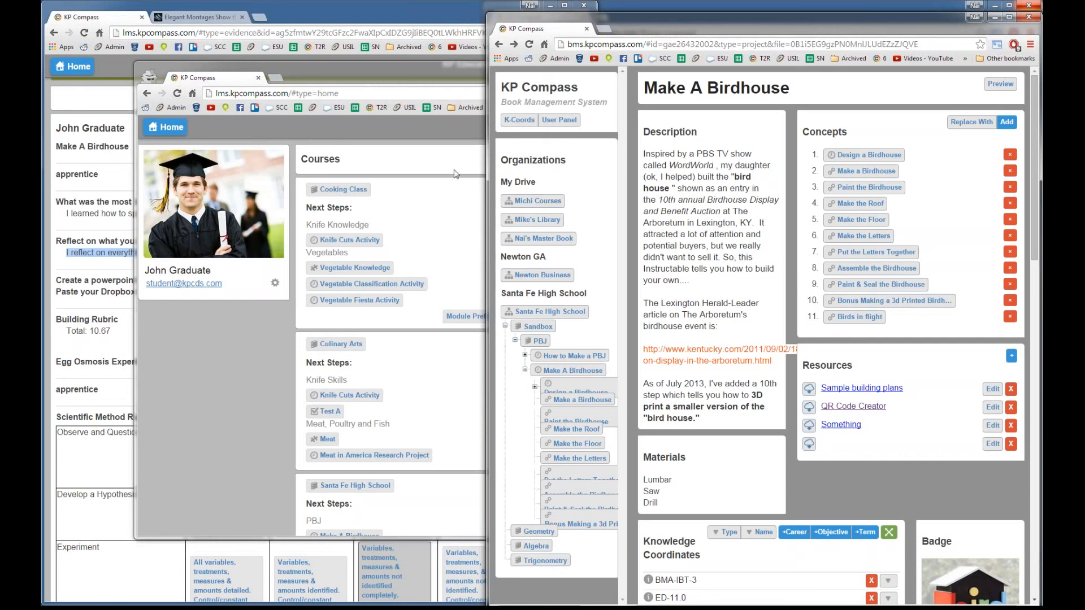
{"action": "left_click", "coordinate": [299, 373]}
{"action": "scroll", "coordinate": [458, 370], "scroll_direction": "down", "scroll_amount": 2}
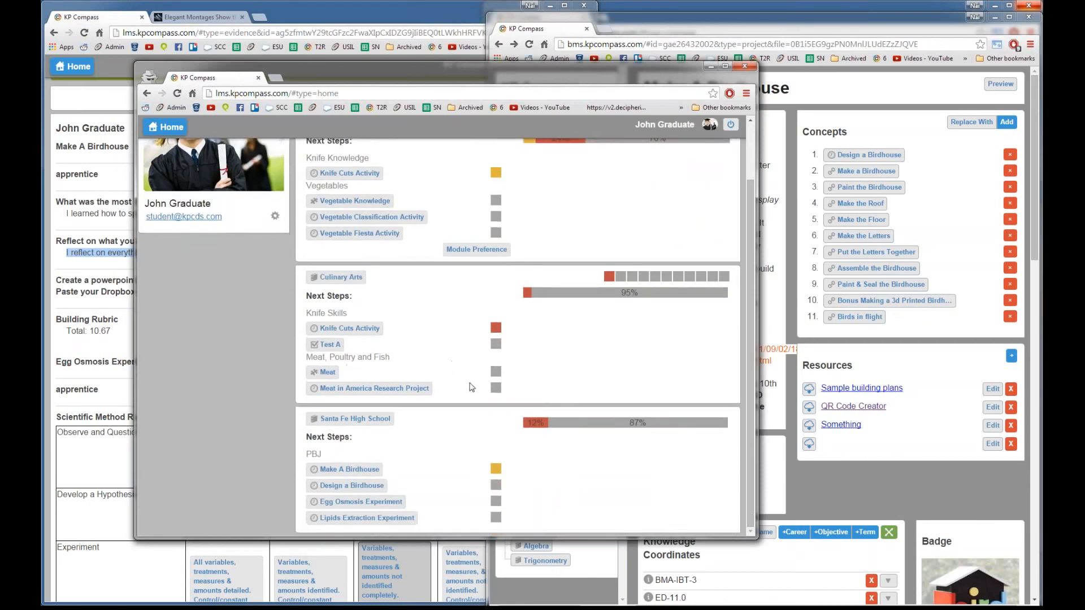
{"action": "scroll", "coordinate": [484, 378], "scroll_direction": "up", "scroll_amount": 2}
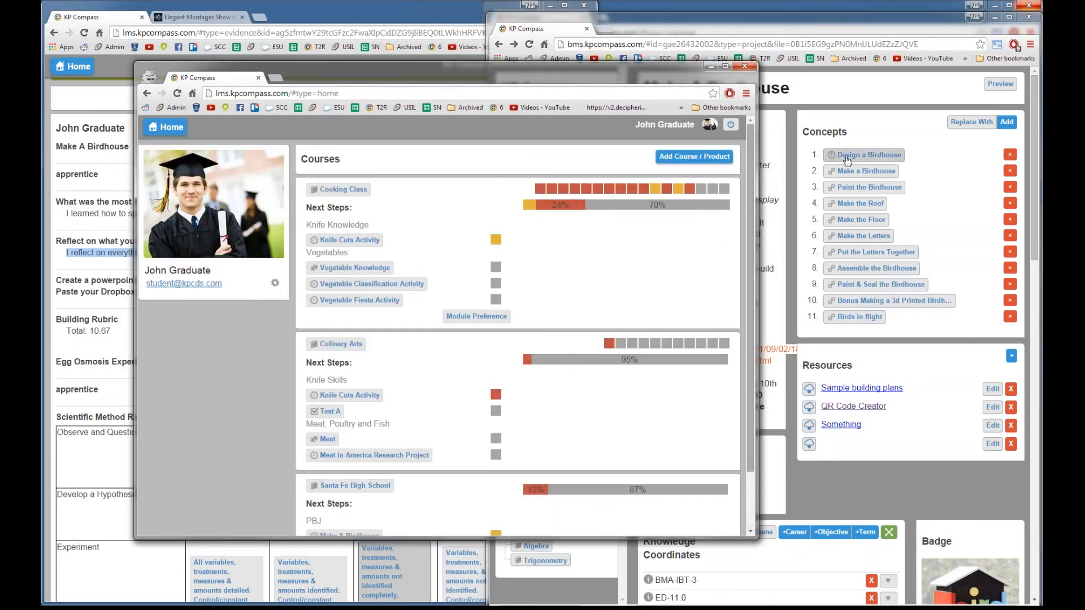
{"action": "left_click", "coordinate": [848, 507]}
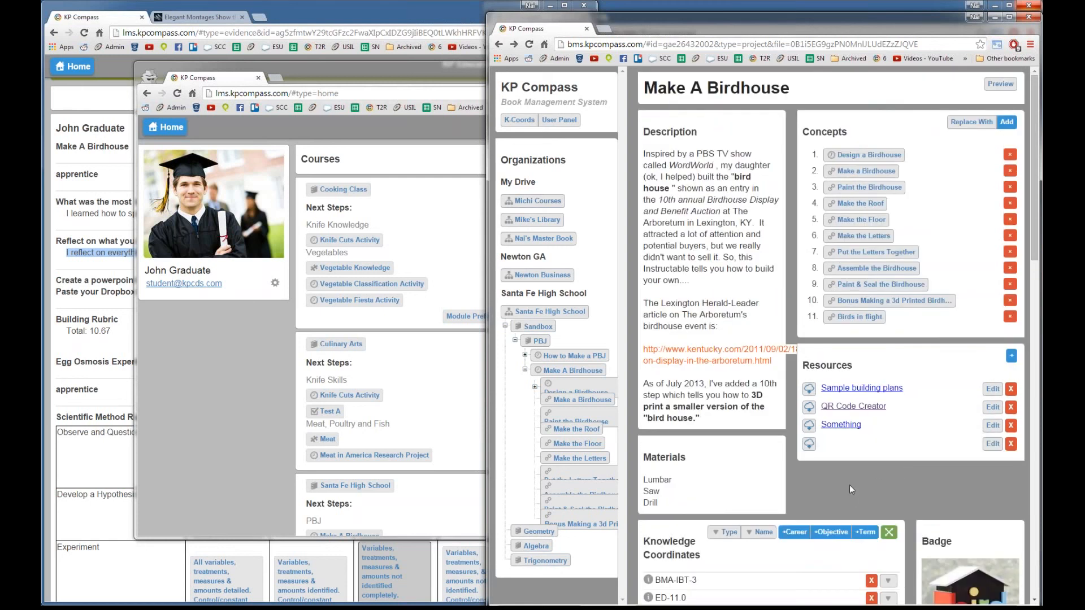
Step: Bring the lms.kpcompass.com student home window forward, reposition it, and scroll its Courses list
{"action": "left_click", "coordinate": [215, 433]}
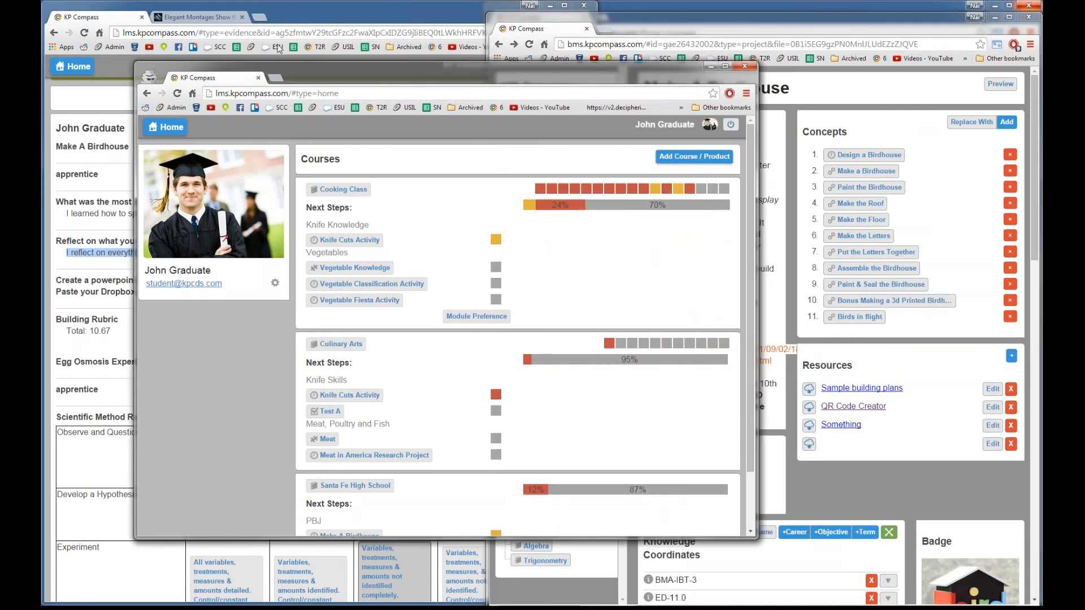
{"action": "left_click_drag", "start_coordinate": [373, 82], "coordinate": [319, 71]}
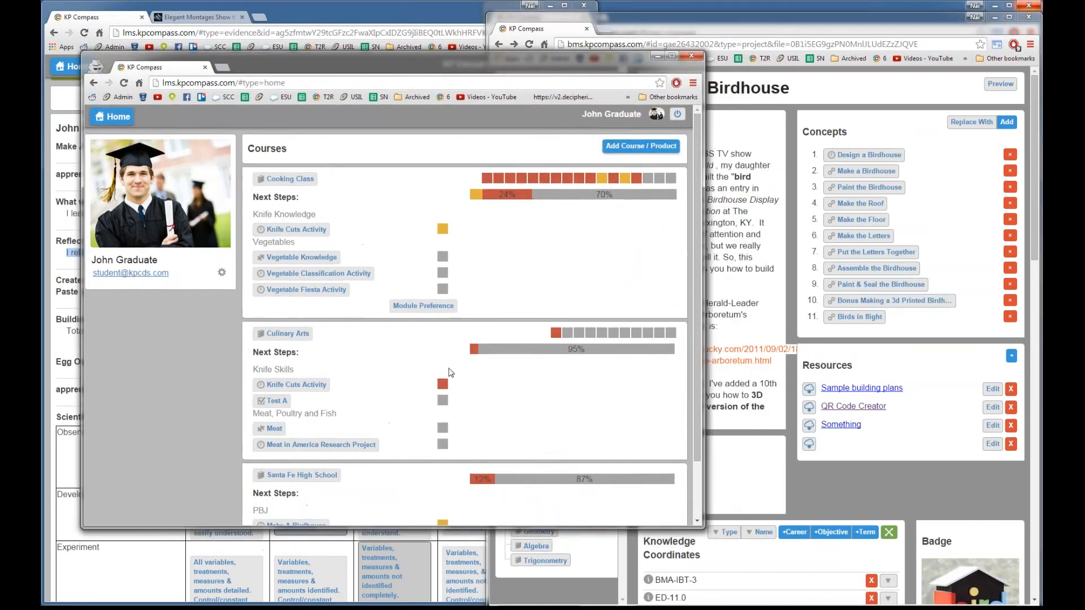
{"action": "scroll", "coordinate": [444, 384], "scroll_direction": "down", "scroll_amount": 1}
{"action": "scroll", "coordinate": [444, 384], "scroll_direction": "up", "scroll_amount": 1}
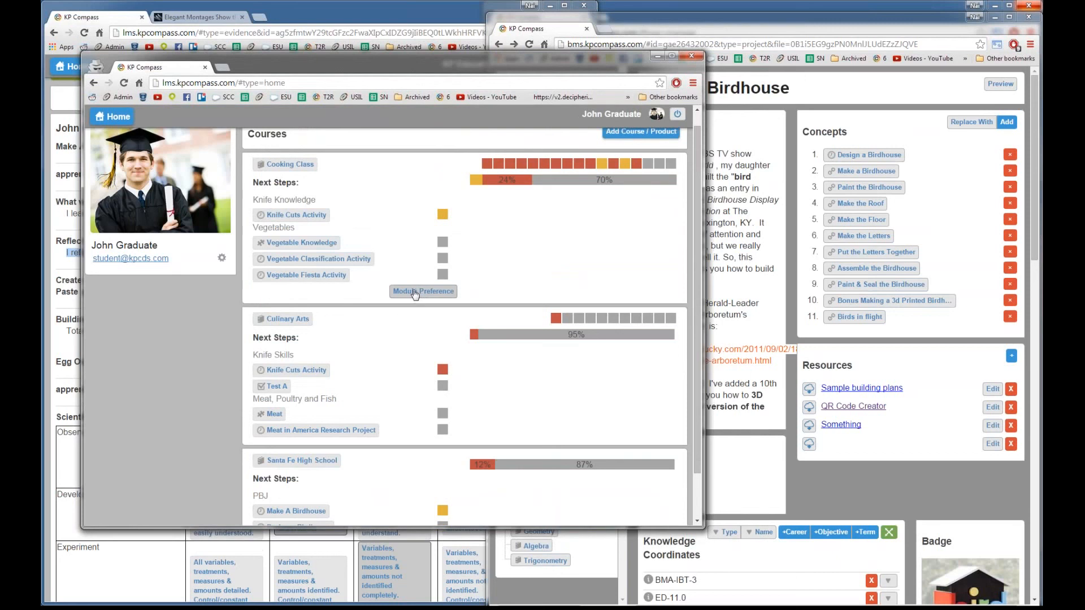
Step: Open Cooking Class's Module Preference list, test-drag Introduction to Culinary Arts, then cancel without saving
{"action": "left_click", "coordinate": [417, 292]}
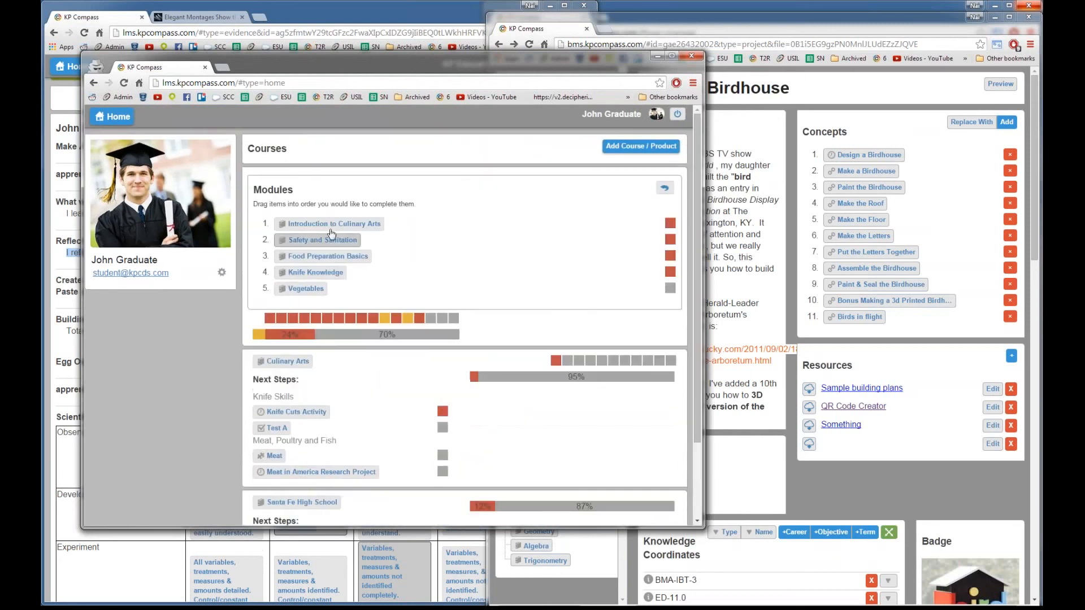
{"action": "mouse_move", "coordinate": [331, 230]}
{"action": "left_mouse_down"}
{"action": "mouse_move", "coordinate": [330, 282]}
{"action": "mouse_move", "coordinate": [330, 222]}
{"action": "left_mouse_up"}
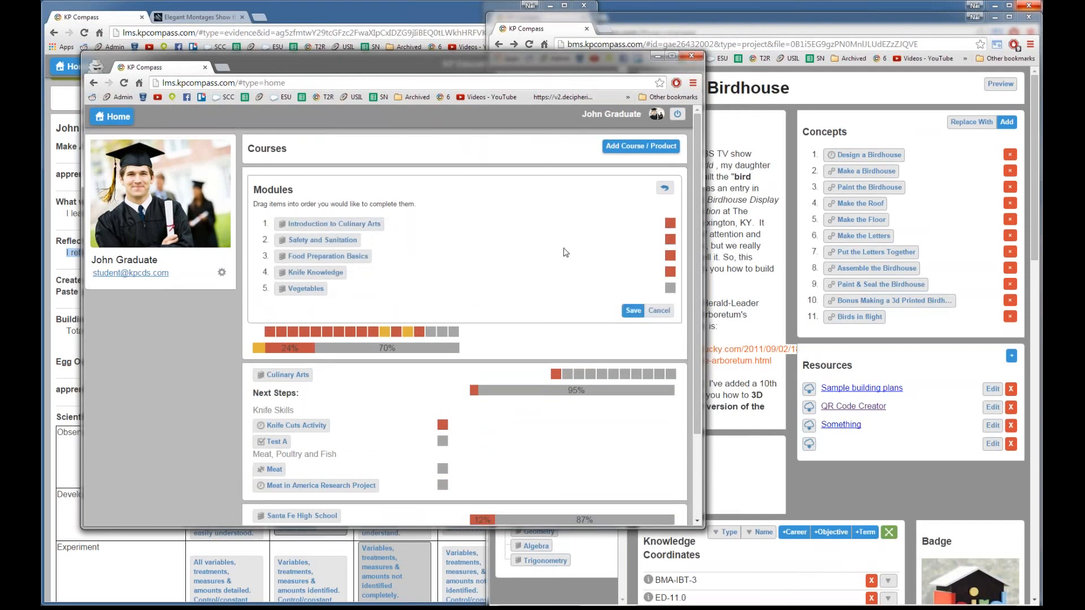
{"action": "left_click", "coordinate": [658, 310]}
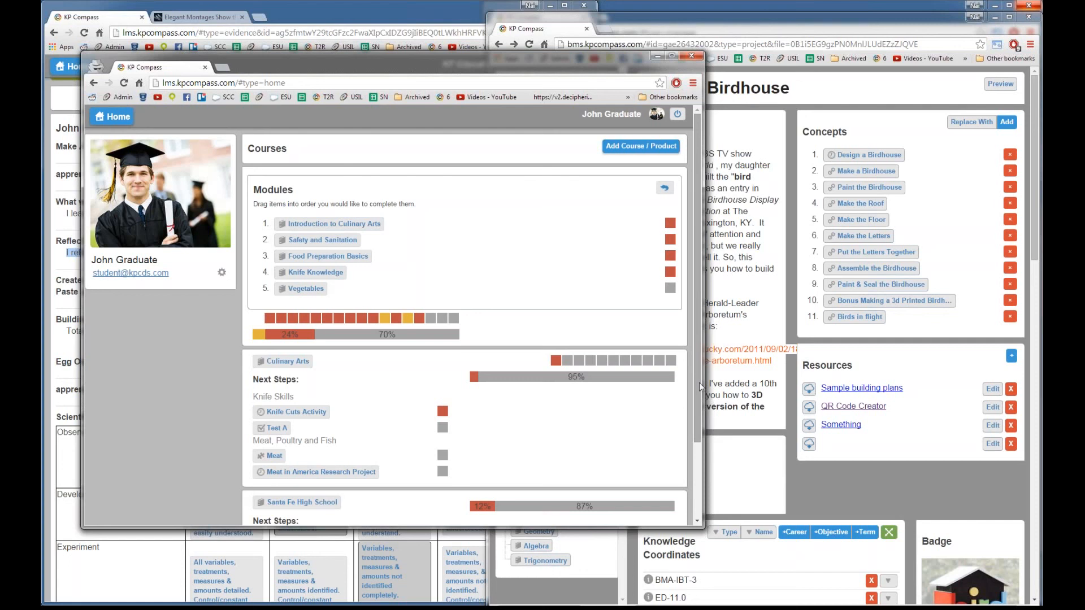
Step: Alternate between the Make A Birdhouse page and the student home view, finishing with Make A Birdhouse in front
{"action": "left_click", "coordinate": [856, 490]}
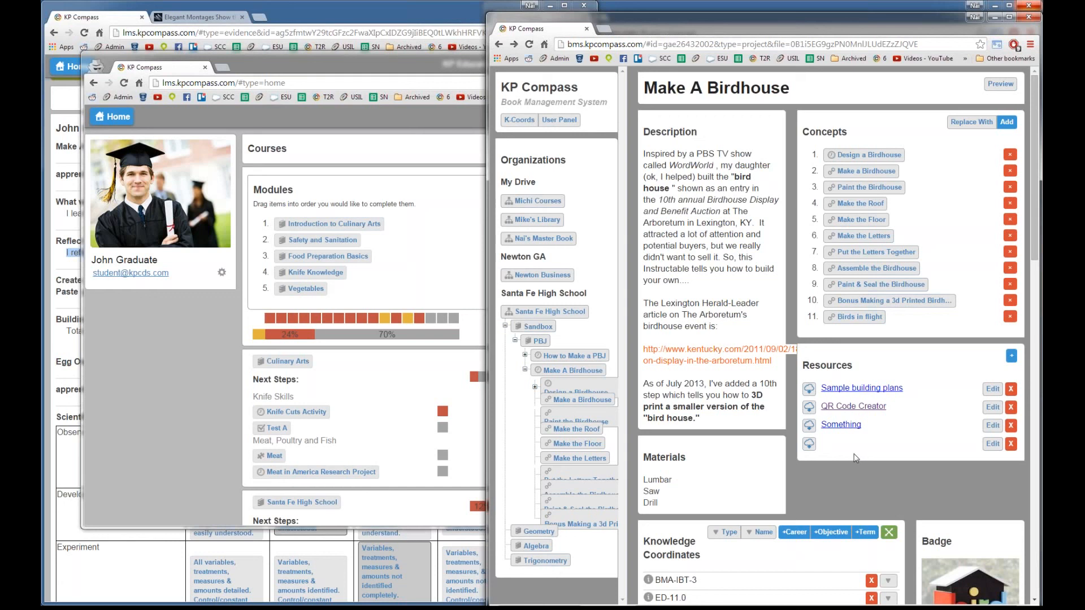
{"action": "right_click", "coordinate": [839, 494]}
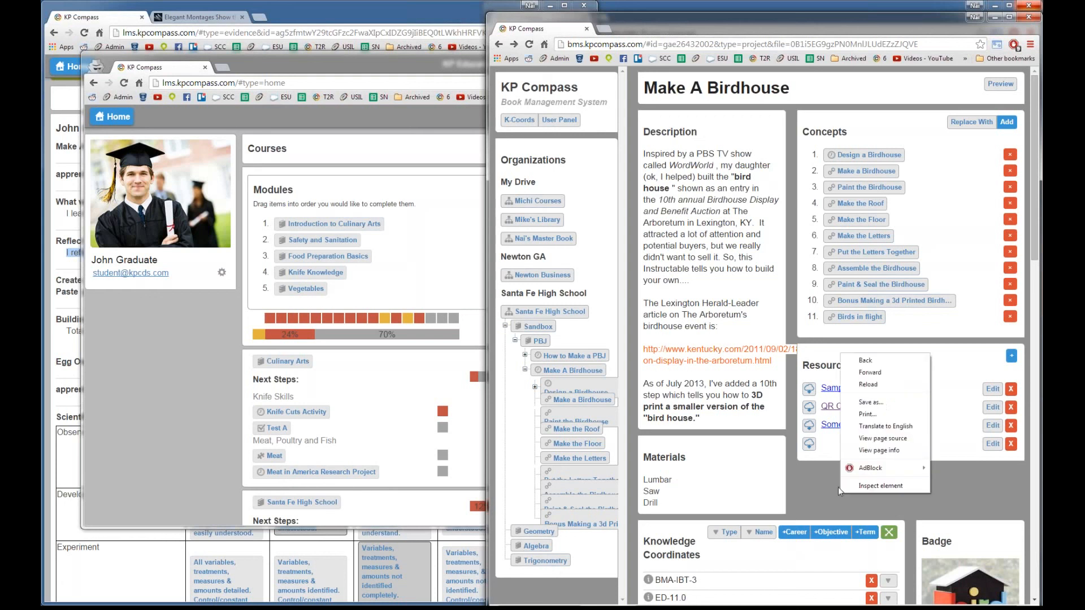
{"action": "left_click", "coordinate": [839, 487]}
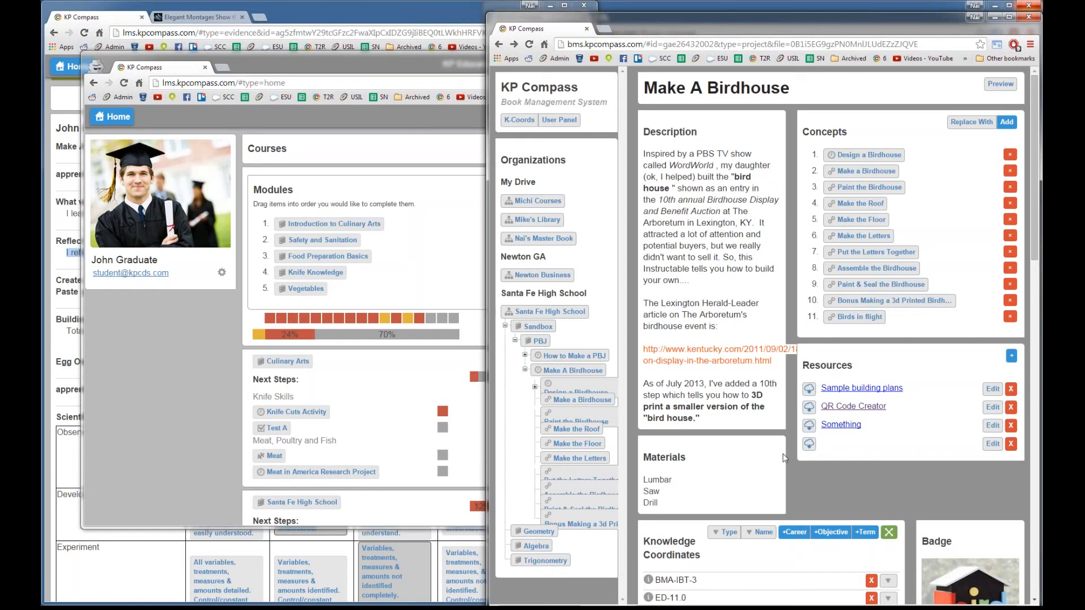
{"action": "left_click", "coordinate": [241, 416]}
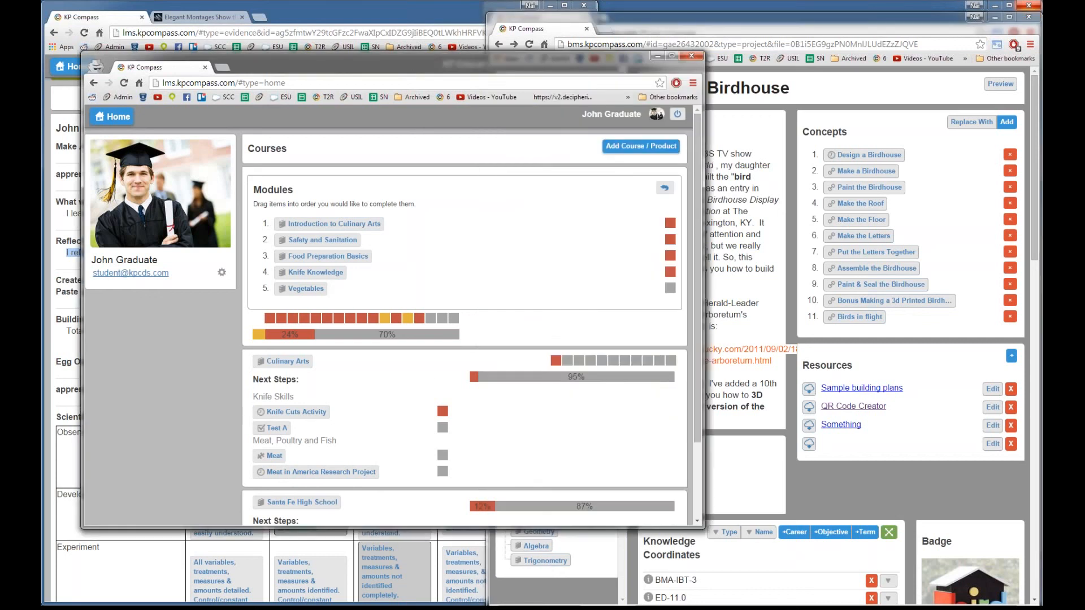
{"action": "left_click", "coordinate": [897, 492]}
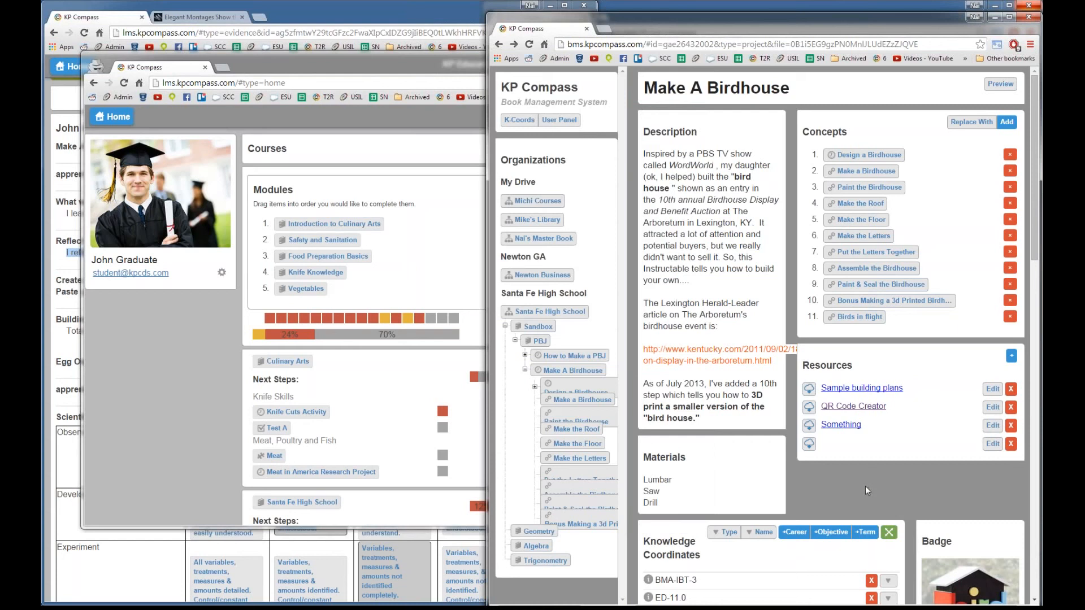
{"action": "left_click", "coordinate": [583, 45]}
{"action": "left_click", "coordinate": [581, 44]}
{"action": "left_click_drag", "start_coordinate": [578, 44], "coordinate": [643, 44]}
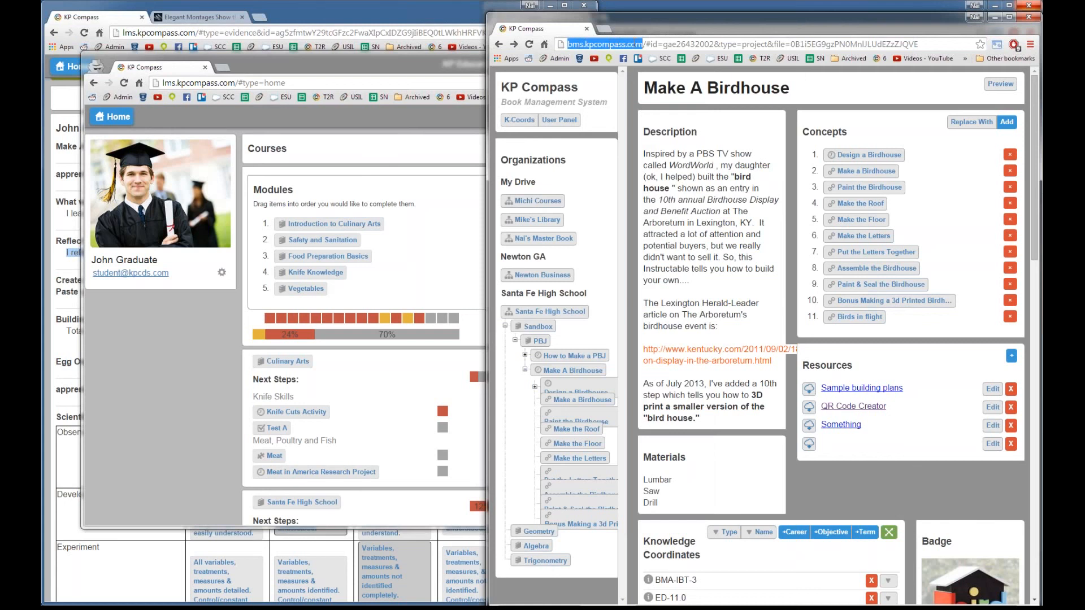
{"action": "left_click", "coordinate": [892, 501]}
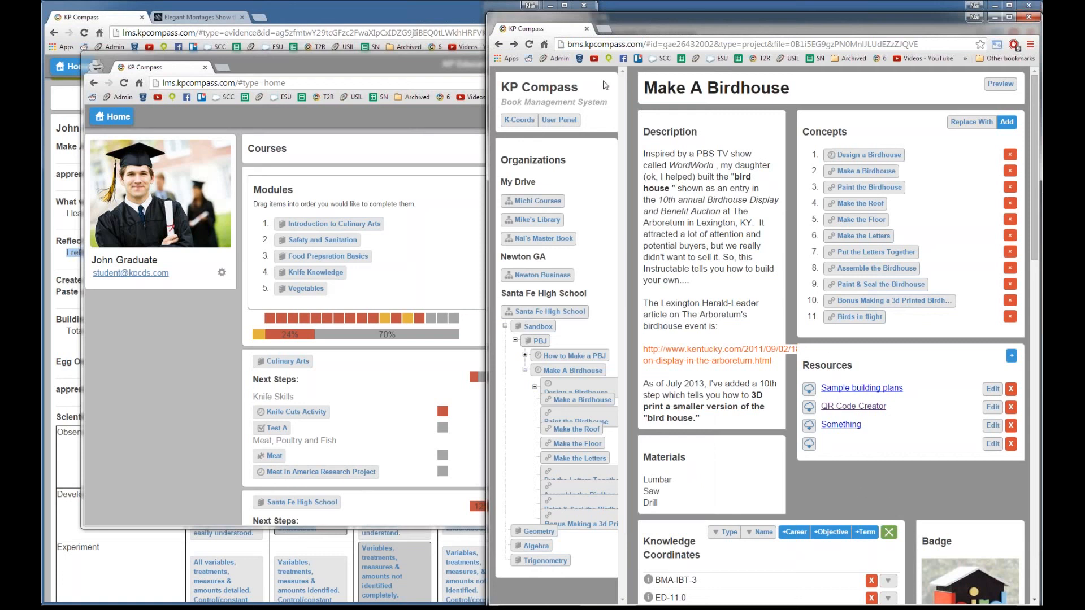
{"action": "double_click", "coordinate": [610, 45]}
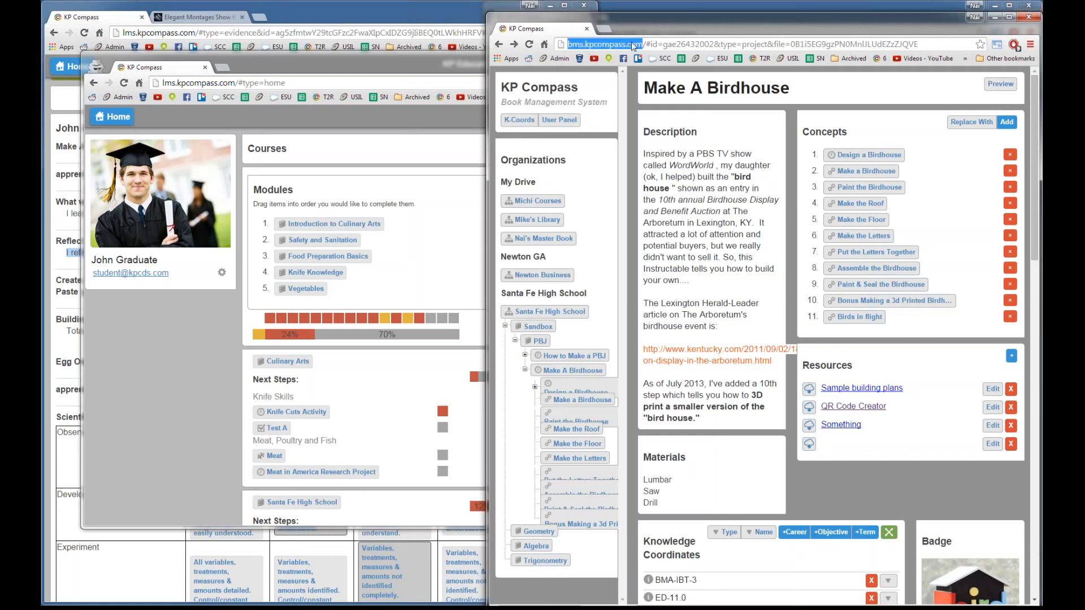
{"action": "left_click", "coordinate": [853, 486]}
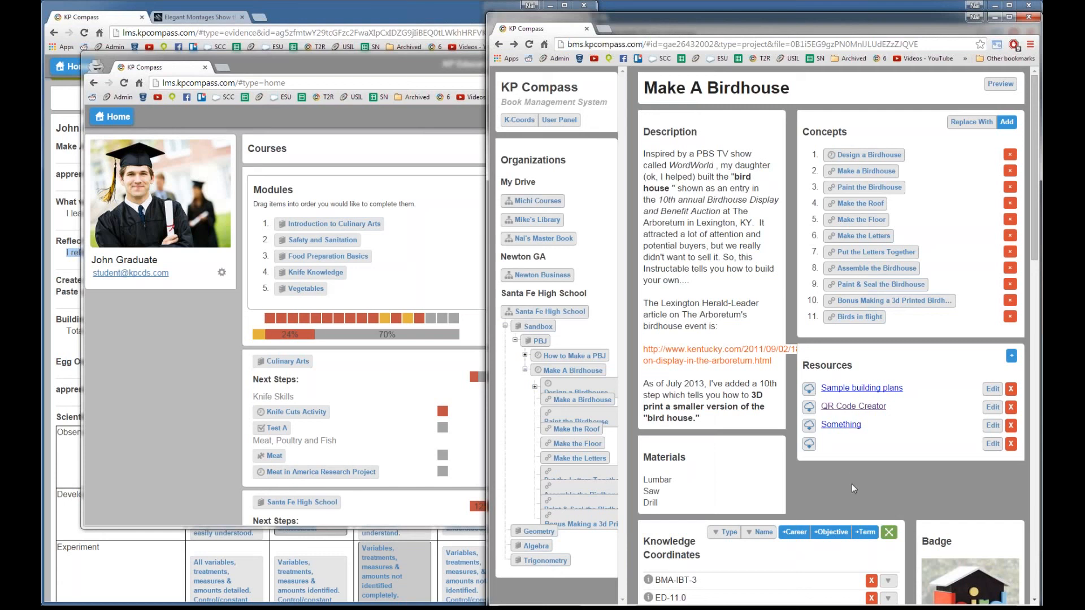